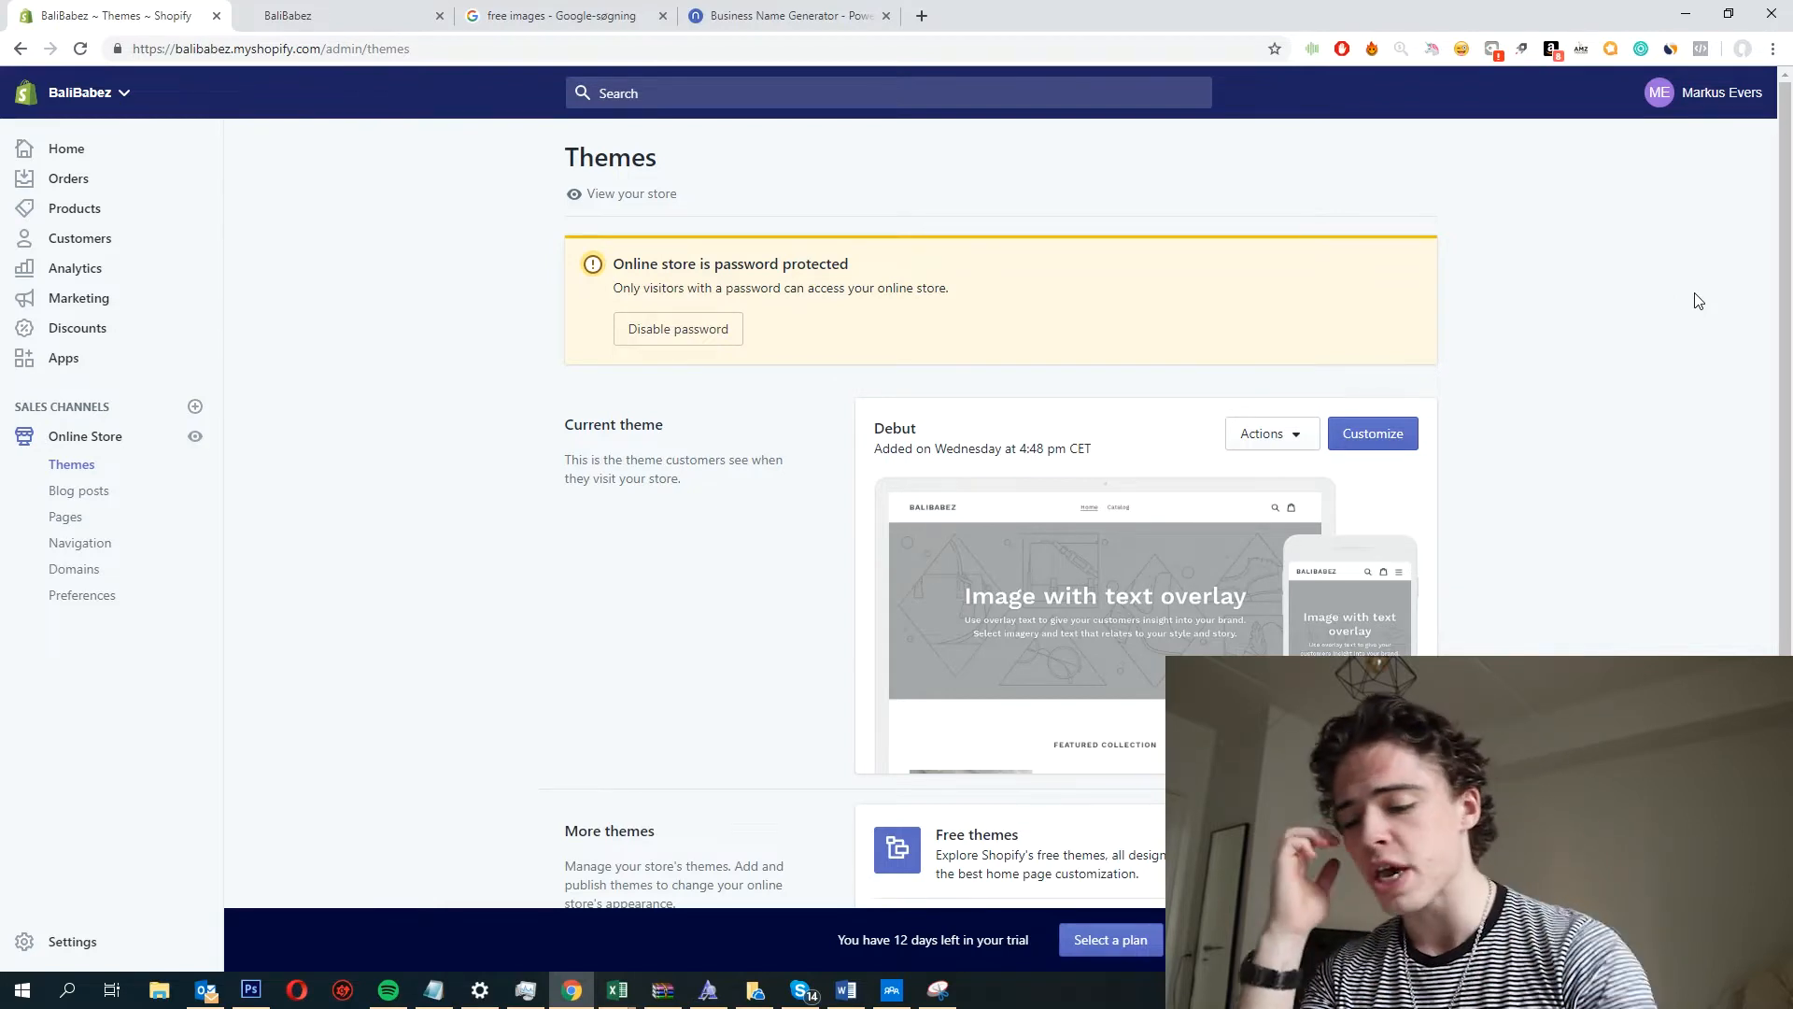
Browse Shopify's free themes for the store.
{"action": "scroll", "coordinate": [1587, 495], "scroll_direction": "down", "scroll_amount": 3}
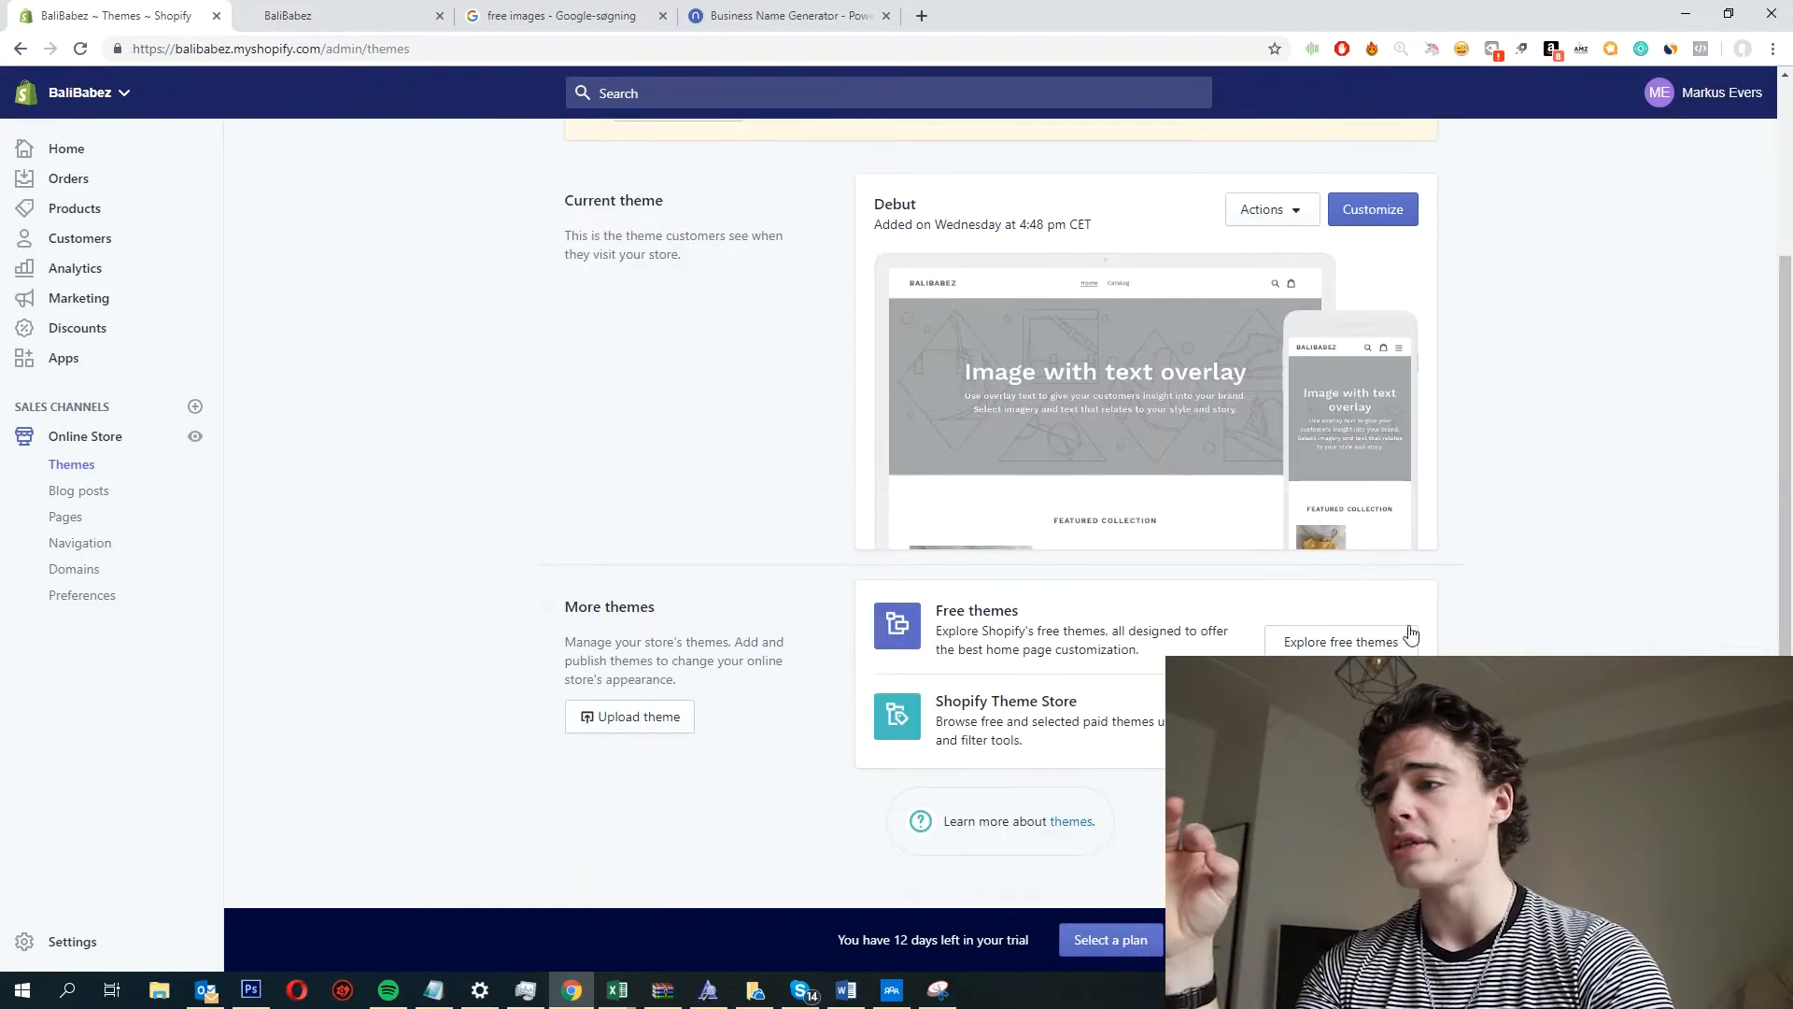
{"action": "left_click", "coordinate": [1376, 644]}
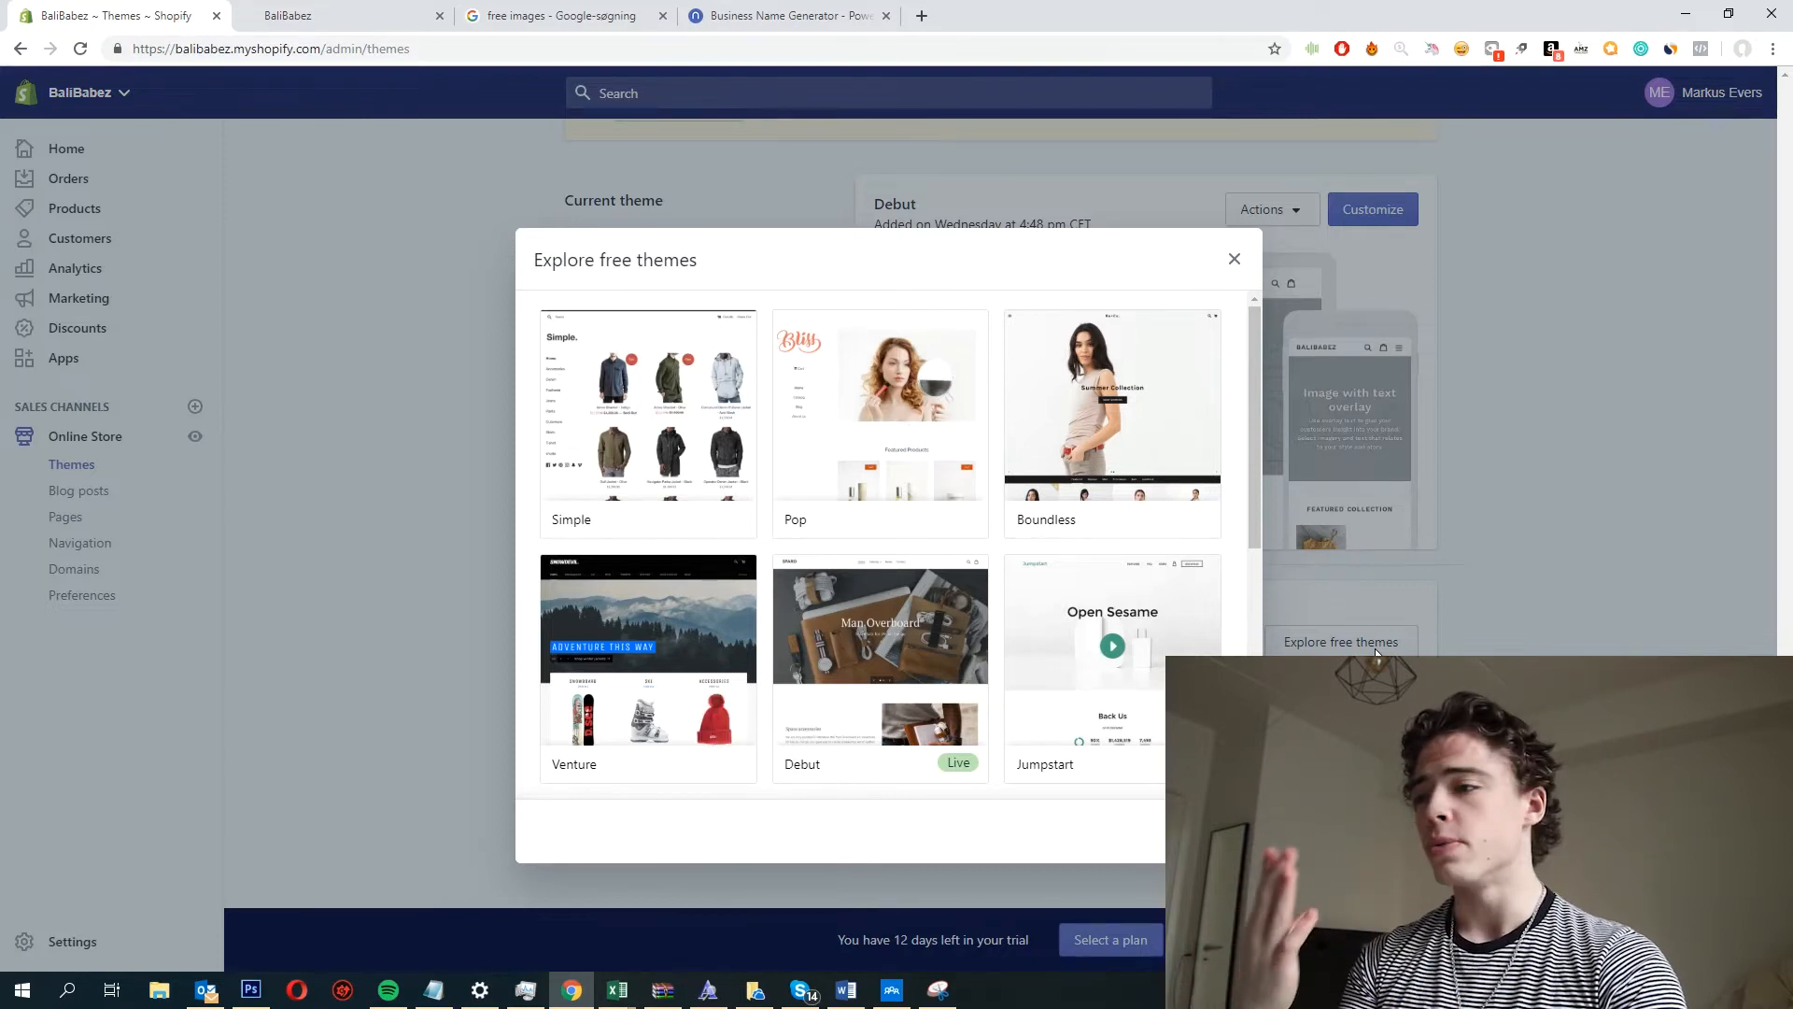
{"action": "scroll", "coordinate": [1092, 579], "scroll_direction": "down", "scroll_amount": 4}
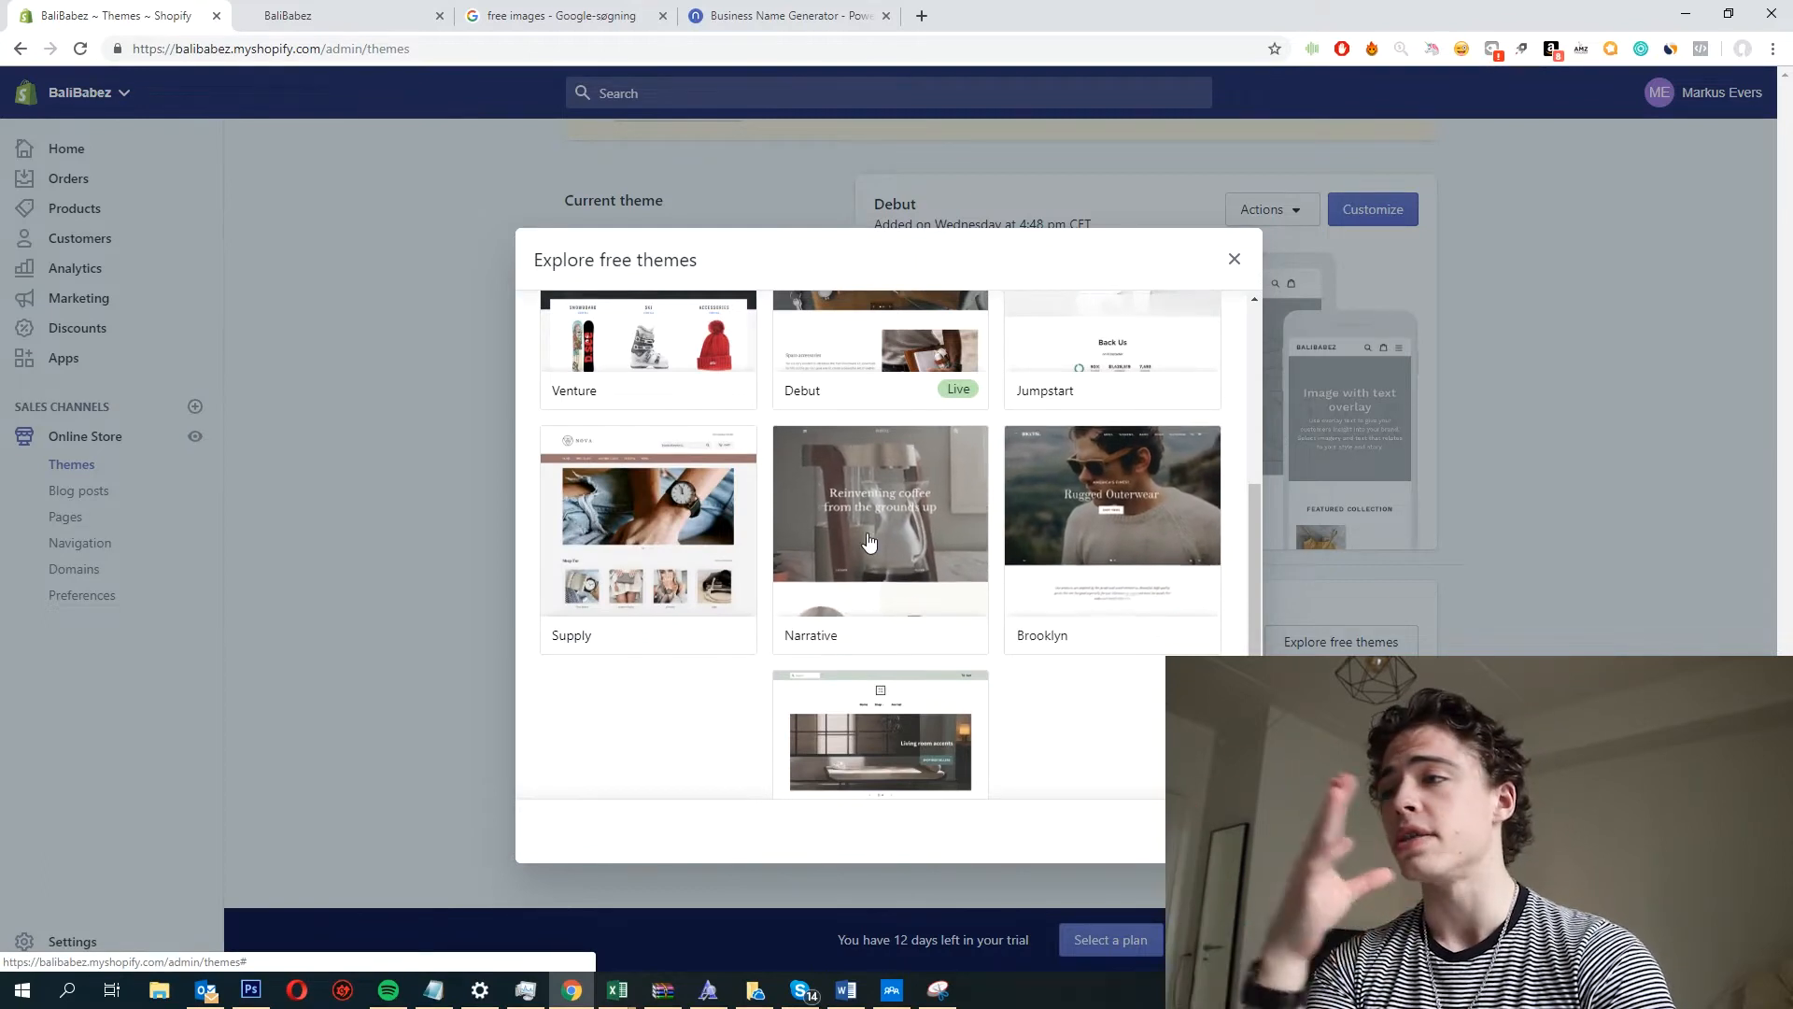
{"action": "scroll", "coordinate": [877, 546], "scroll_direction": "up", "scroll_amount": 4}
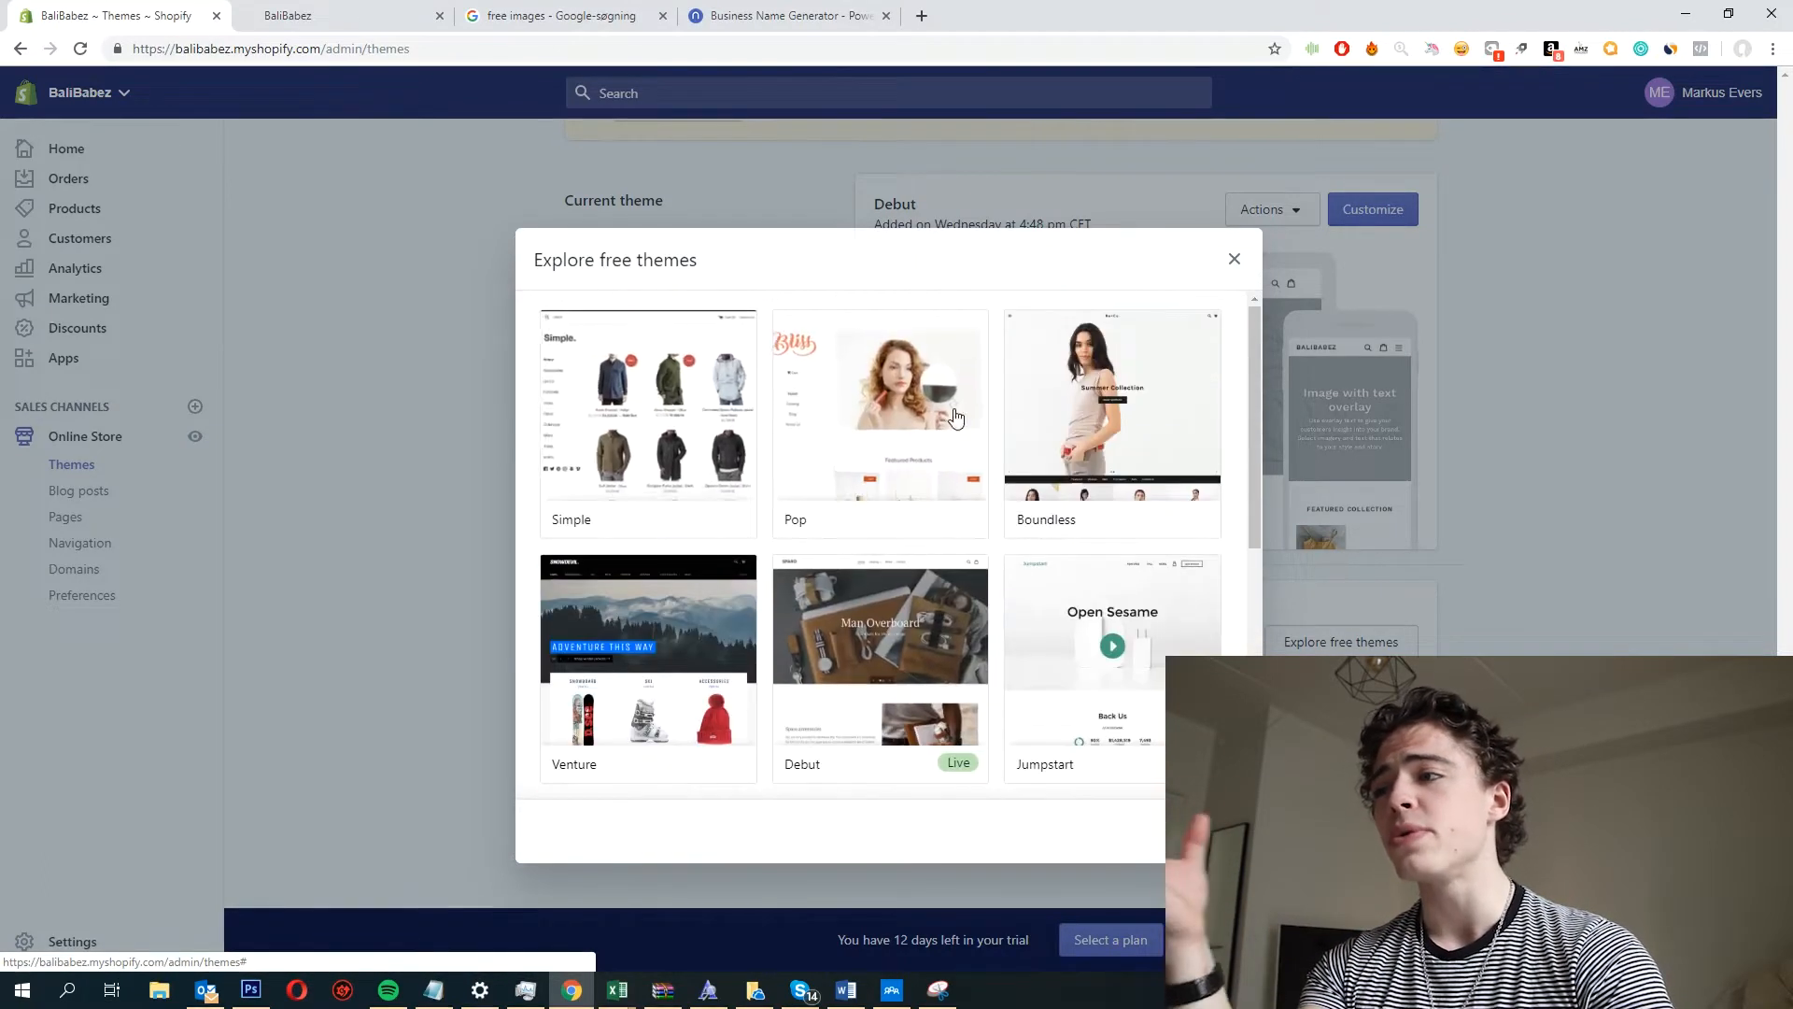
{"action": "scroll", "coordinate": [782, 458], "scroll_direction": "down", "scroll_amount": 4}
{"action": "scroll", "coordinate": [728, 402], "scroll_direction": "up", "scroll_amount": 4}
{"action": "scroll", "coordinate": [1073, 661], "scroll_direction": "down", "scroll_amount": 3}
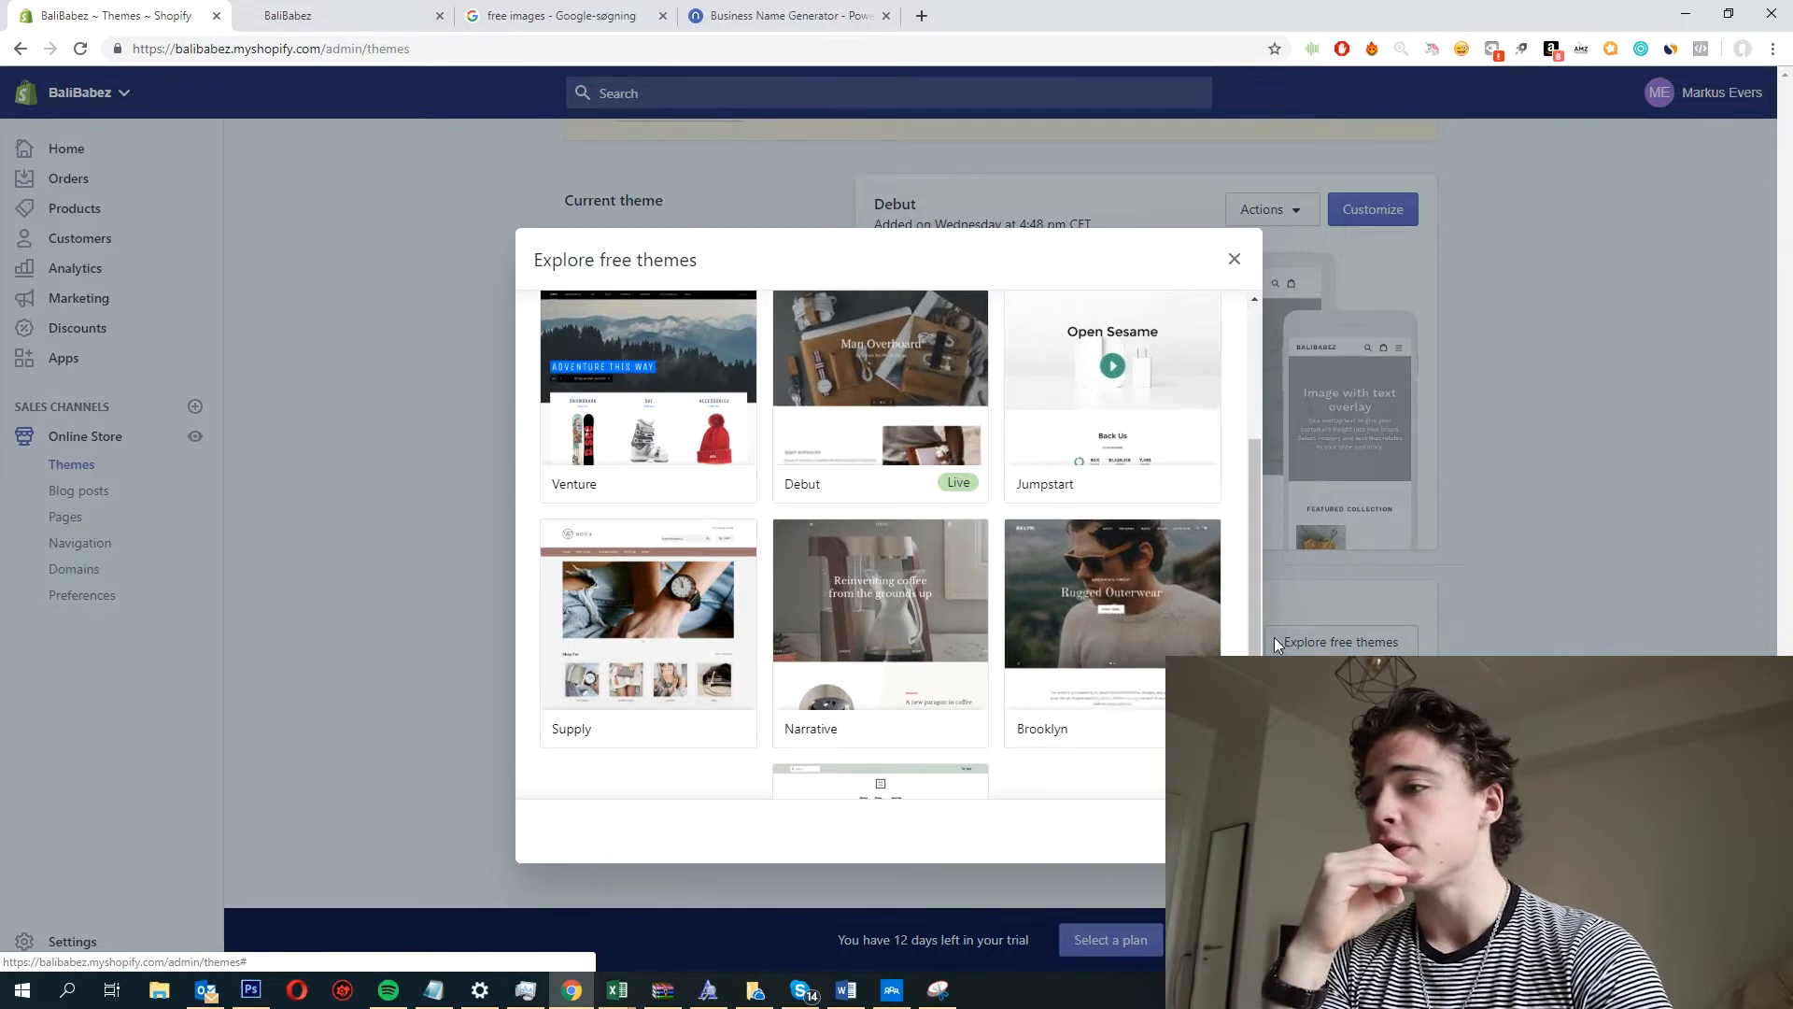
Check the features of the free Brooklyn theme and add it to the store's theme library with the Classic style.
{"action": "left_click", "coordinate": [1088, 665]}
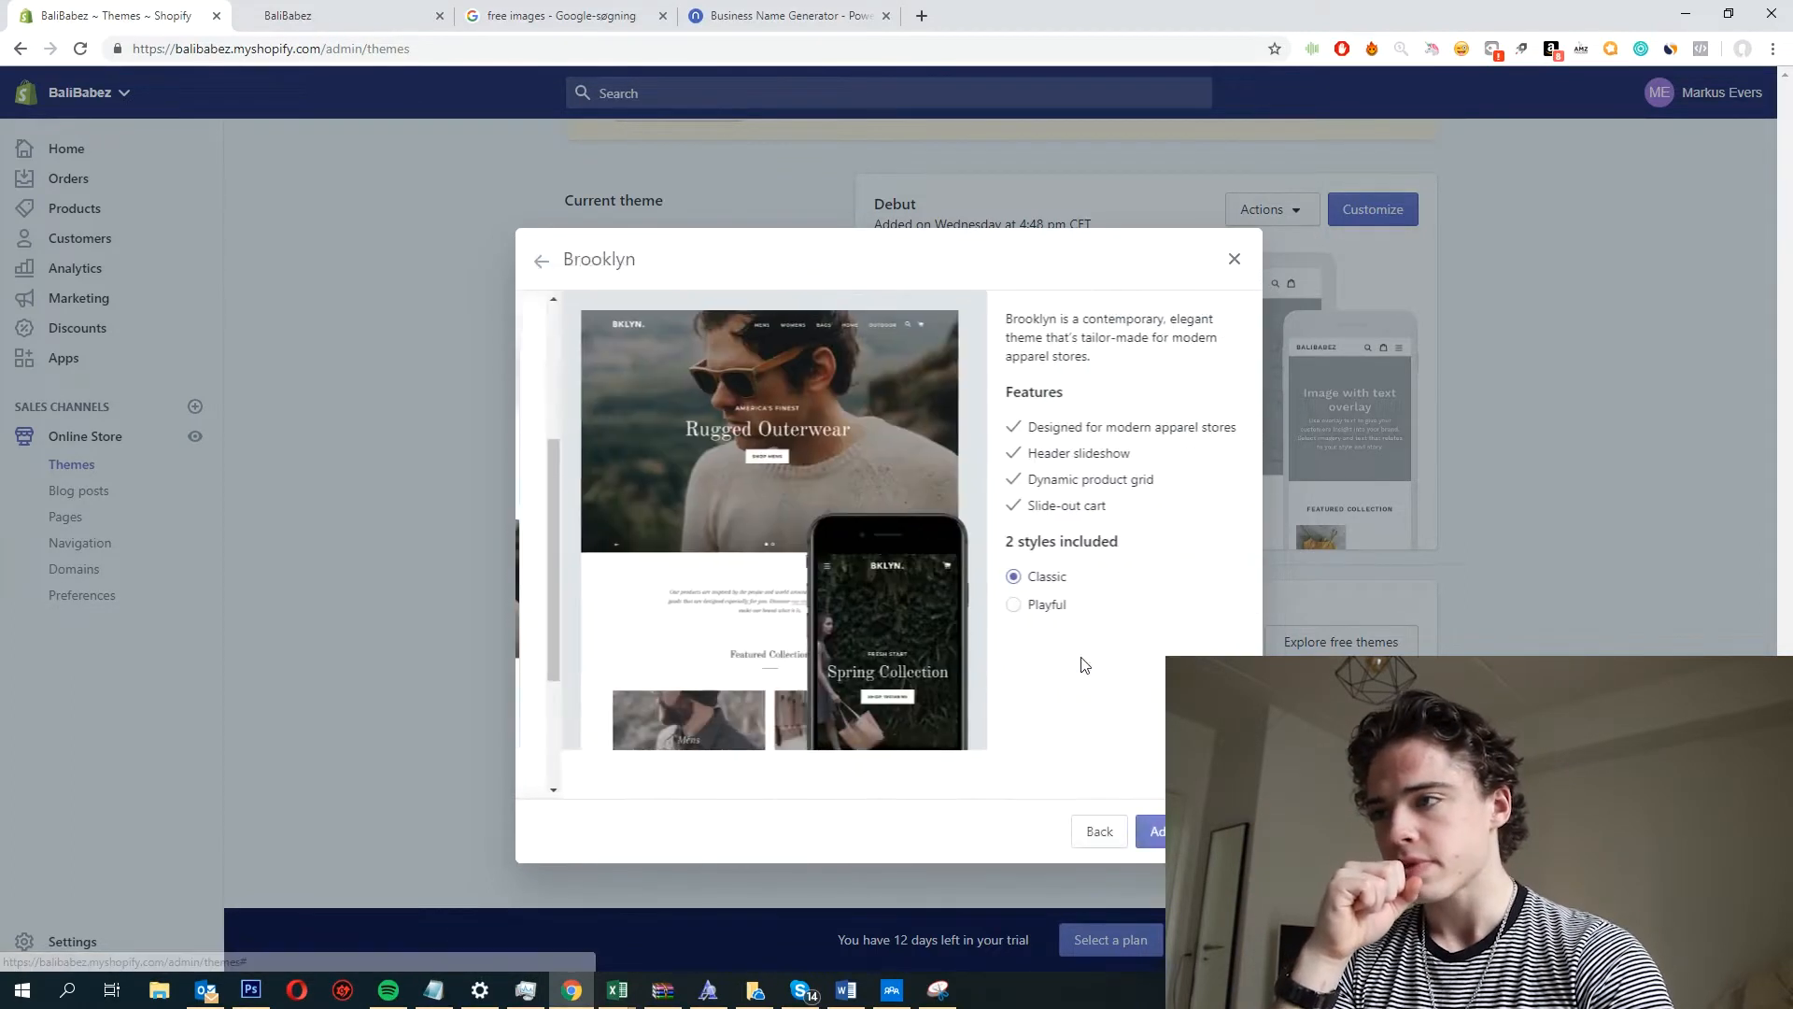
{"action": "left_click_drag", "start_coordinate": [998, 427], "coordinate": [1191, 429]}
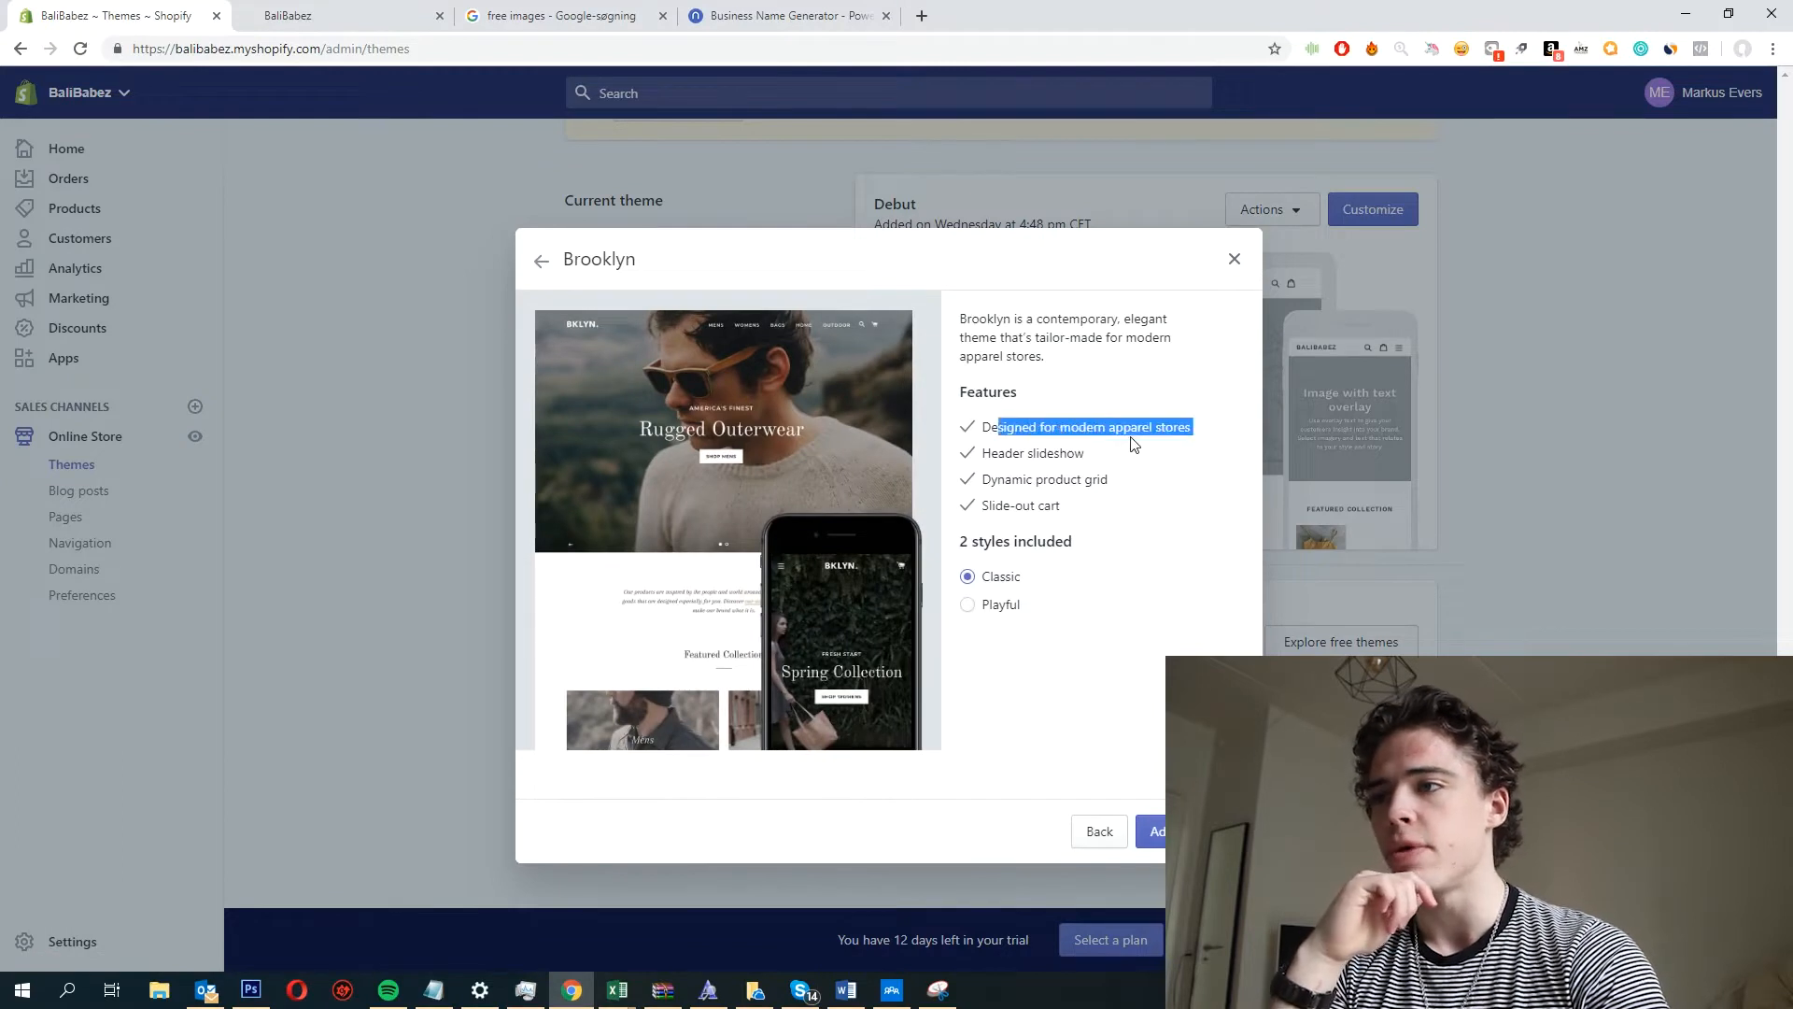
{"action": "left_click", "coordinate": [1136, 428]}
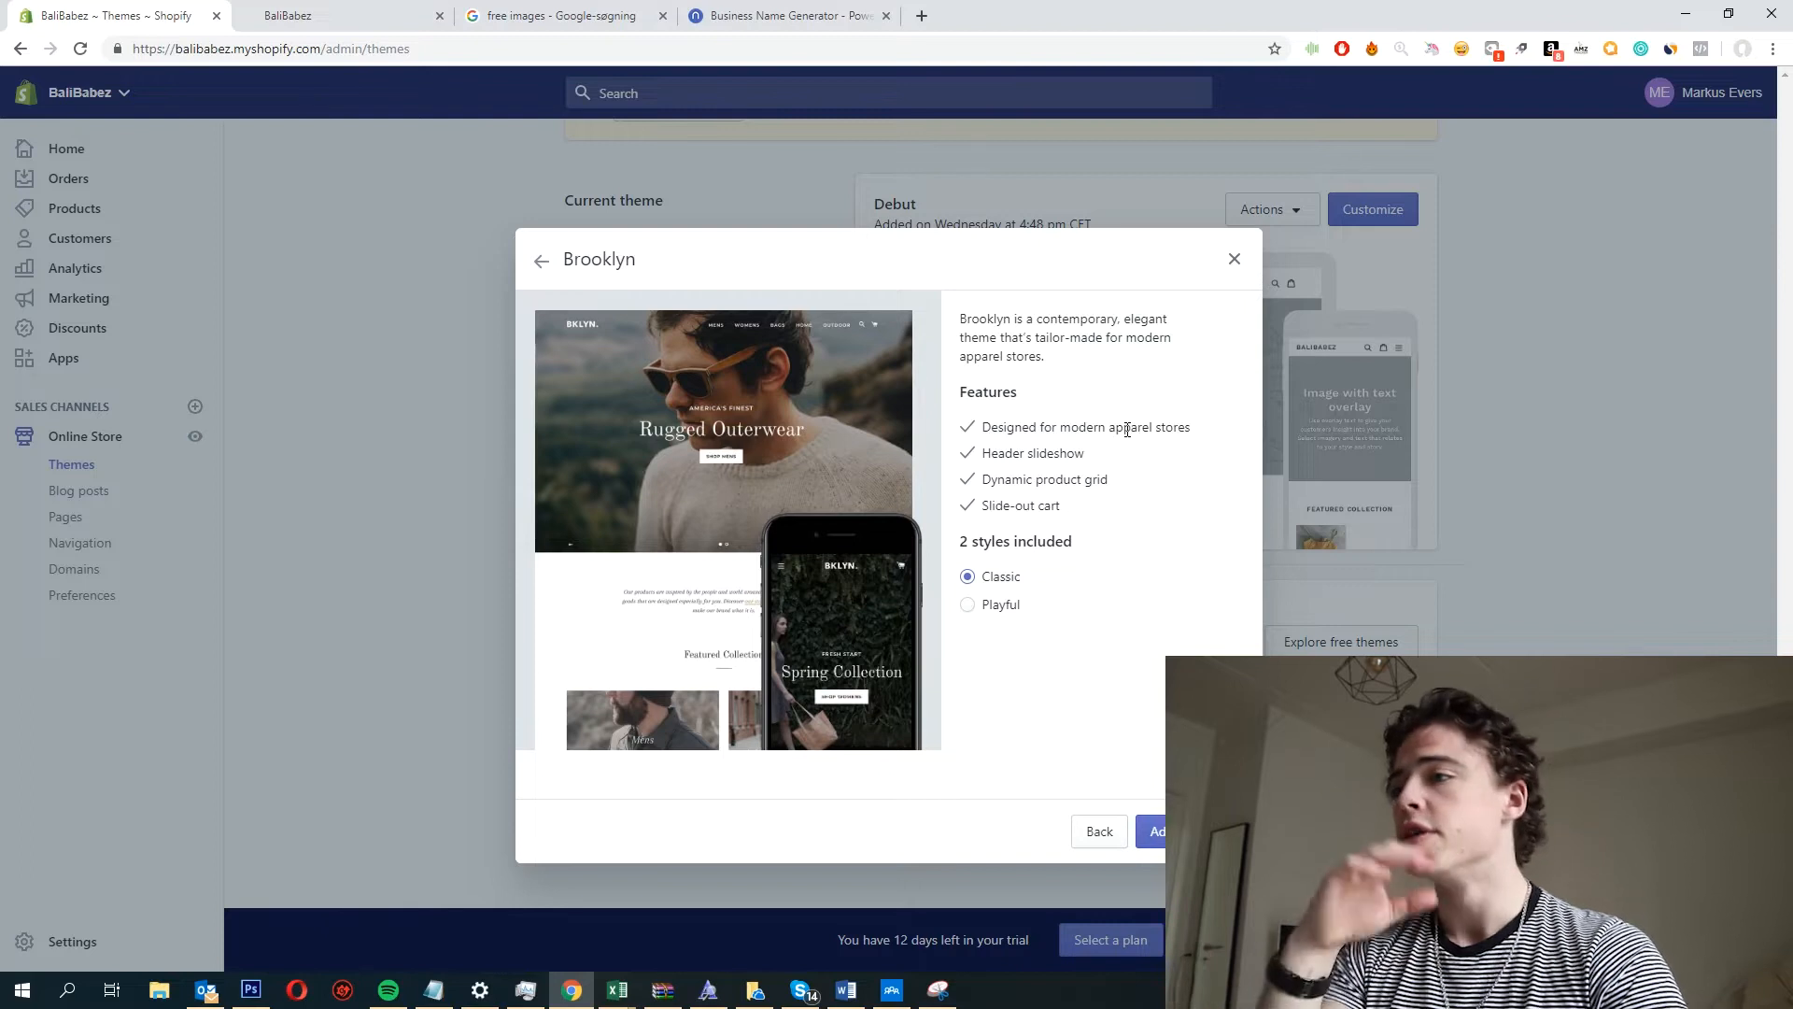
{"action": "left_click", "coordinate": [1149, 831]}
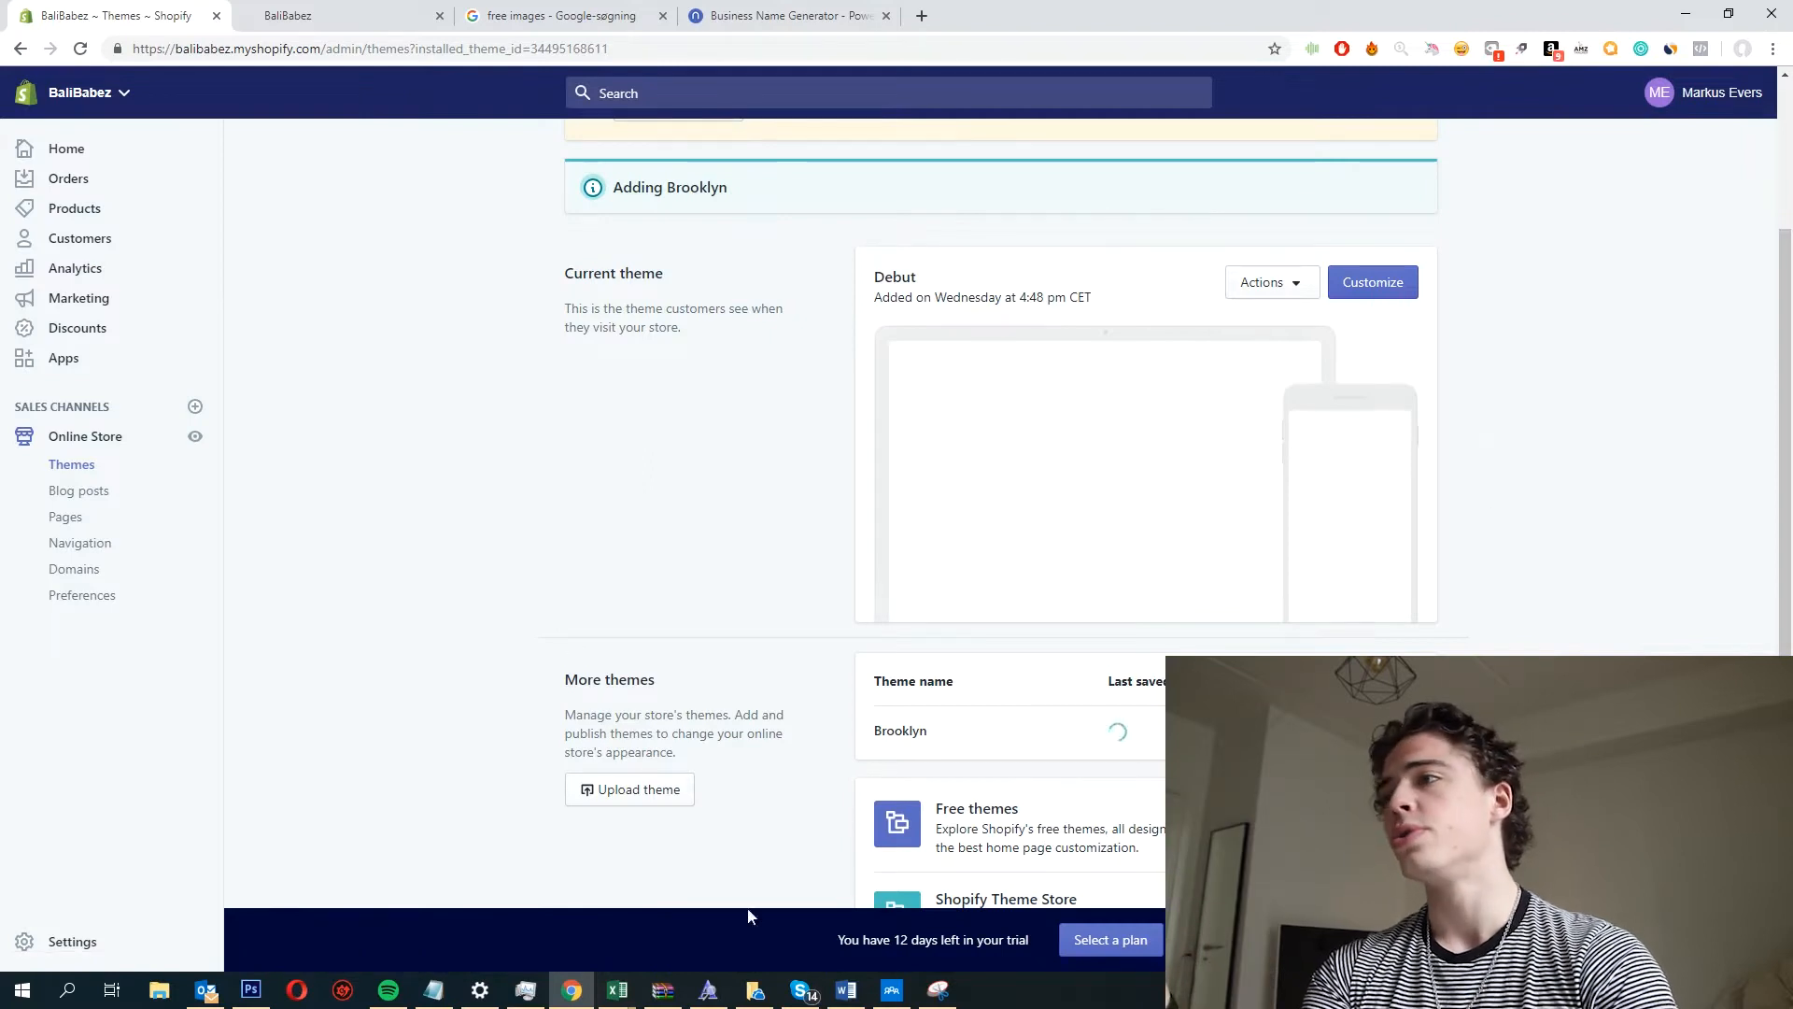
Open the Brooklyn theme for customization and show its home page in the desktop preview.
{"action": "left_click_drag", "start_coordinate": [689, 282], "coordinate": [564, 271]}
{"action": "left_click", "coordinate": [733, 392]}
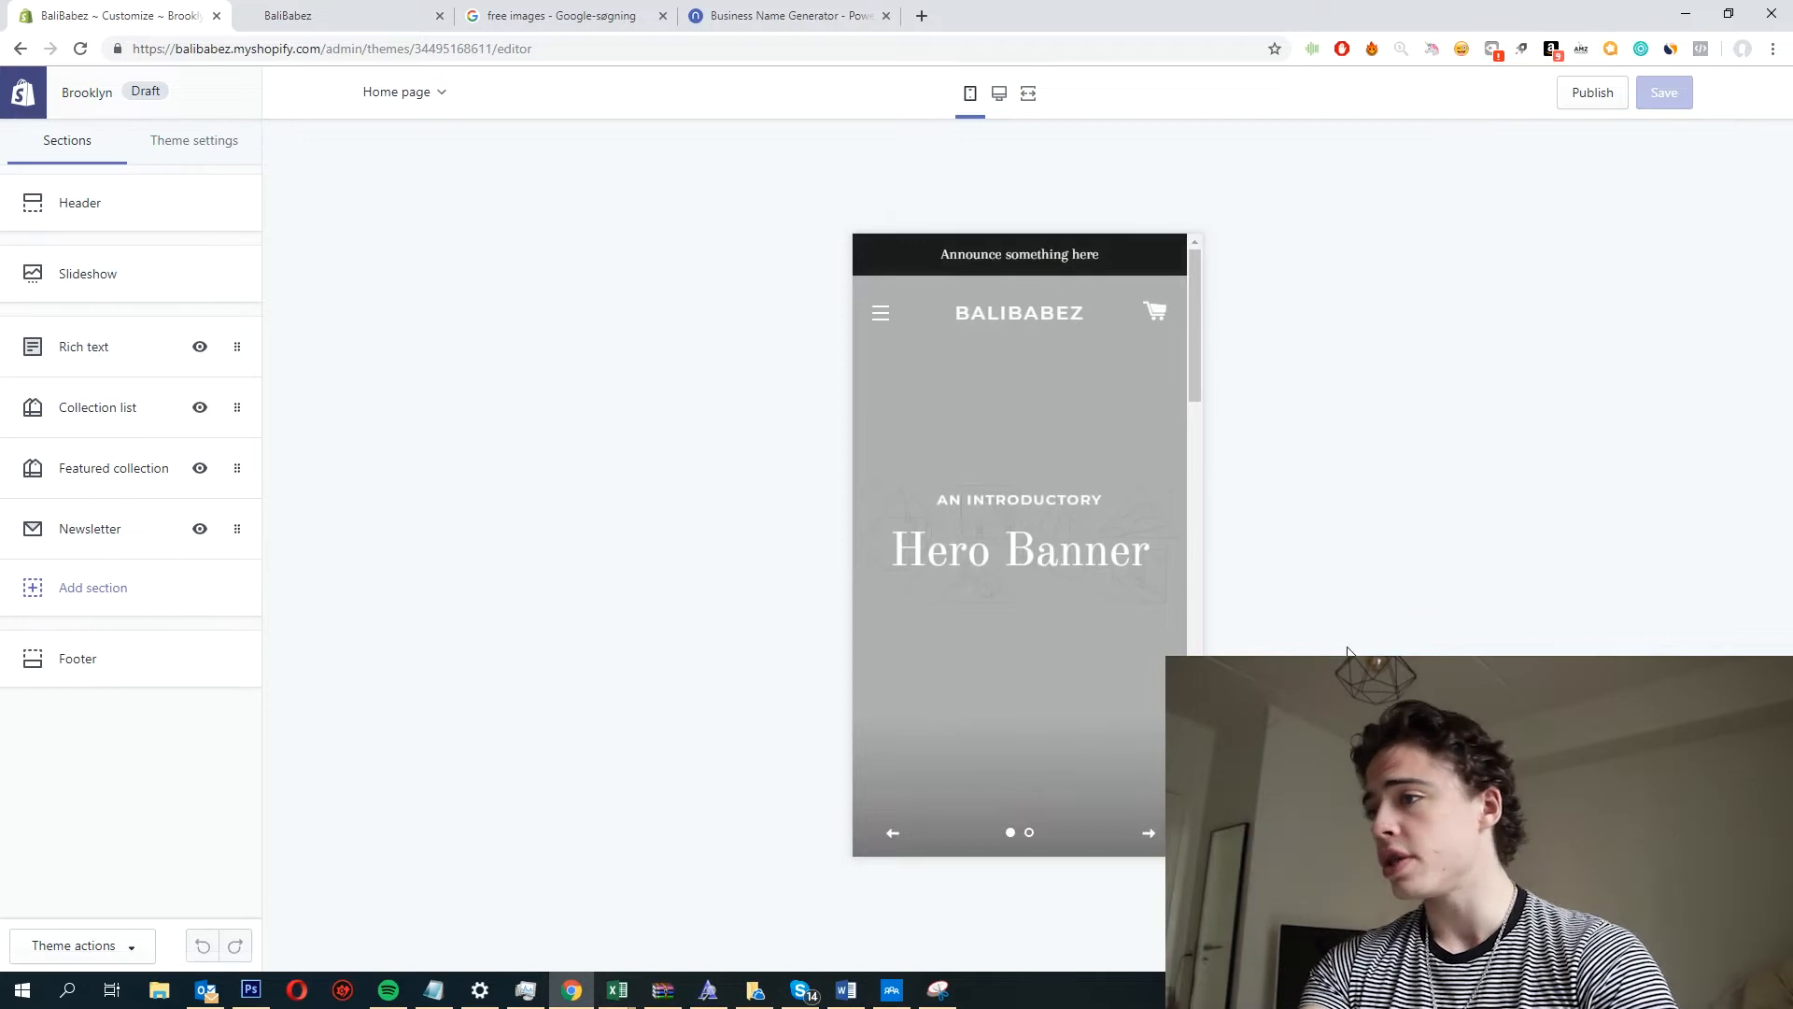
{"action": "left_click", "coordinate": [999, 94]}
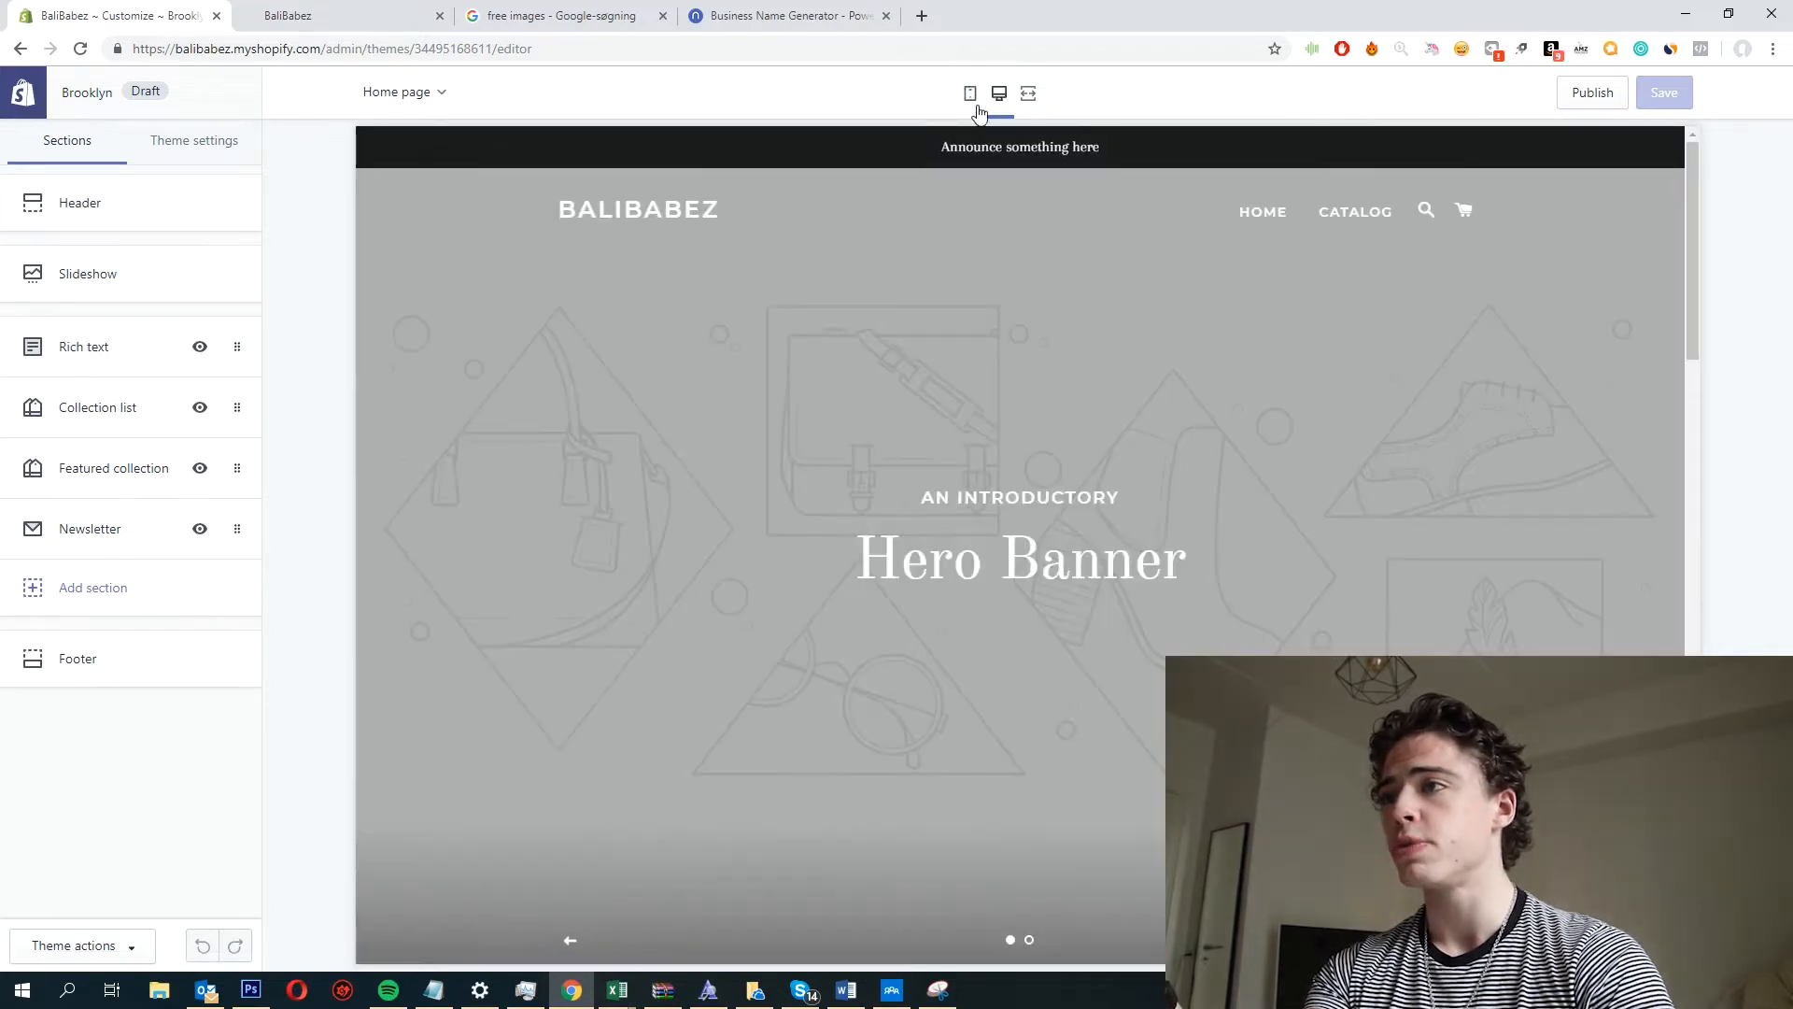
{"action": "left_click", "coordinate": [971, 95]}
{"action": "left_click", "coordinate": [998, 94]}
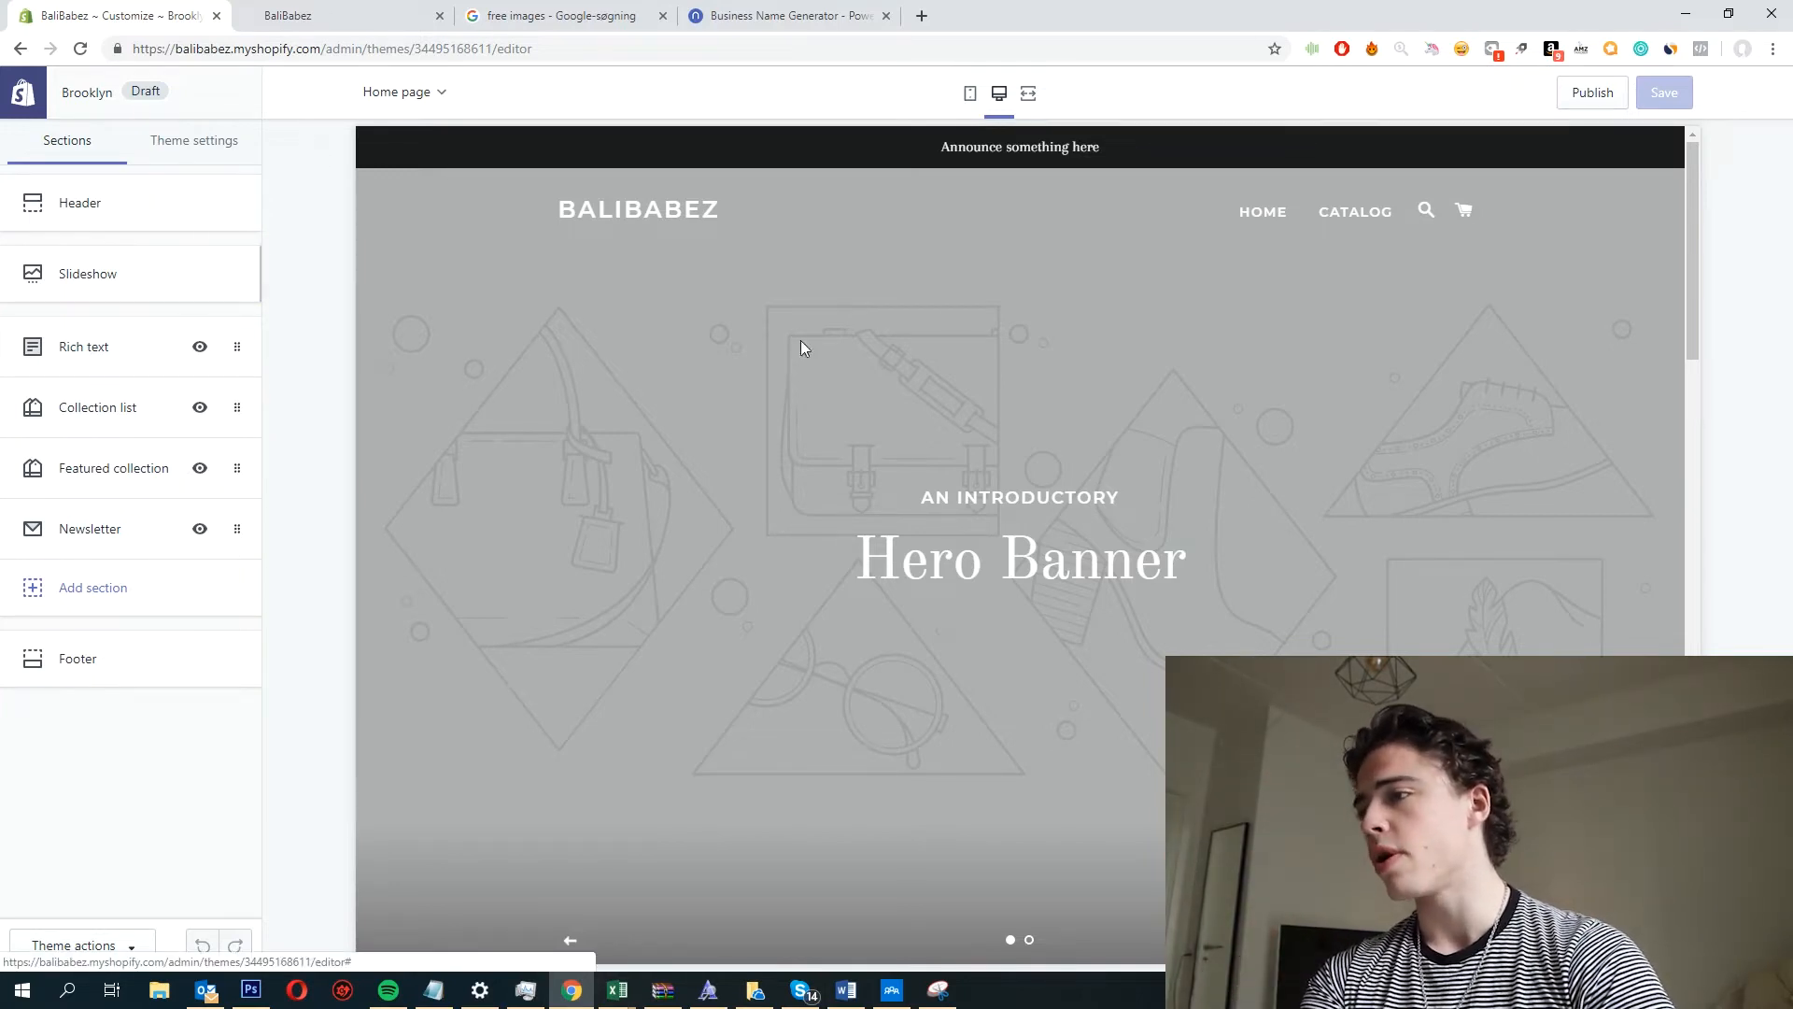
Examine the Brooklyn home page's hero banner and brand text, and compare them with the Debut theme's store preview.
{"action": "scroll", "coordinate": [975, 318], "scroll_direction": "down", "scroll_amount": 10}
{"action": "scroll", "coordinate": [976, 419], "scroll_direction": "up", "scroll_amount": 8}
{"action": "scroll", "coordinate": [976, 418], "scroll_direction": "up", "scroll_amount": 2}
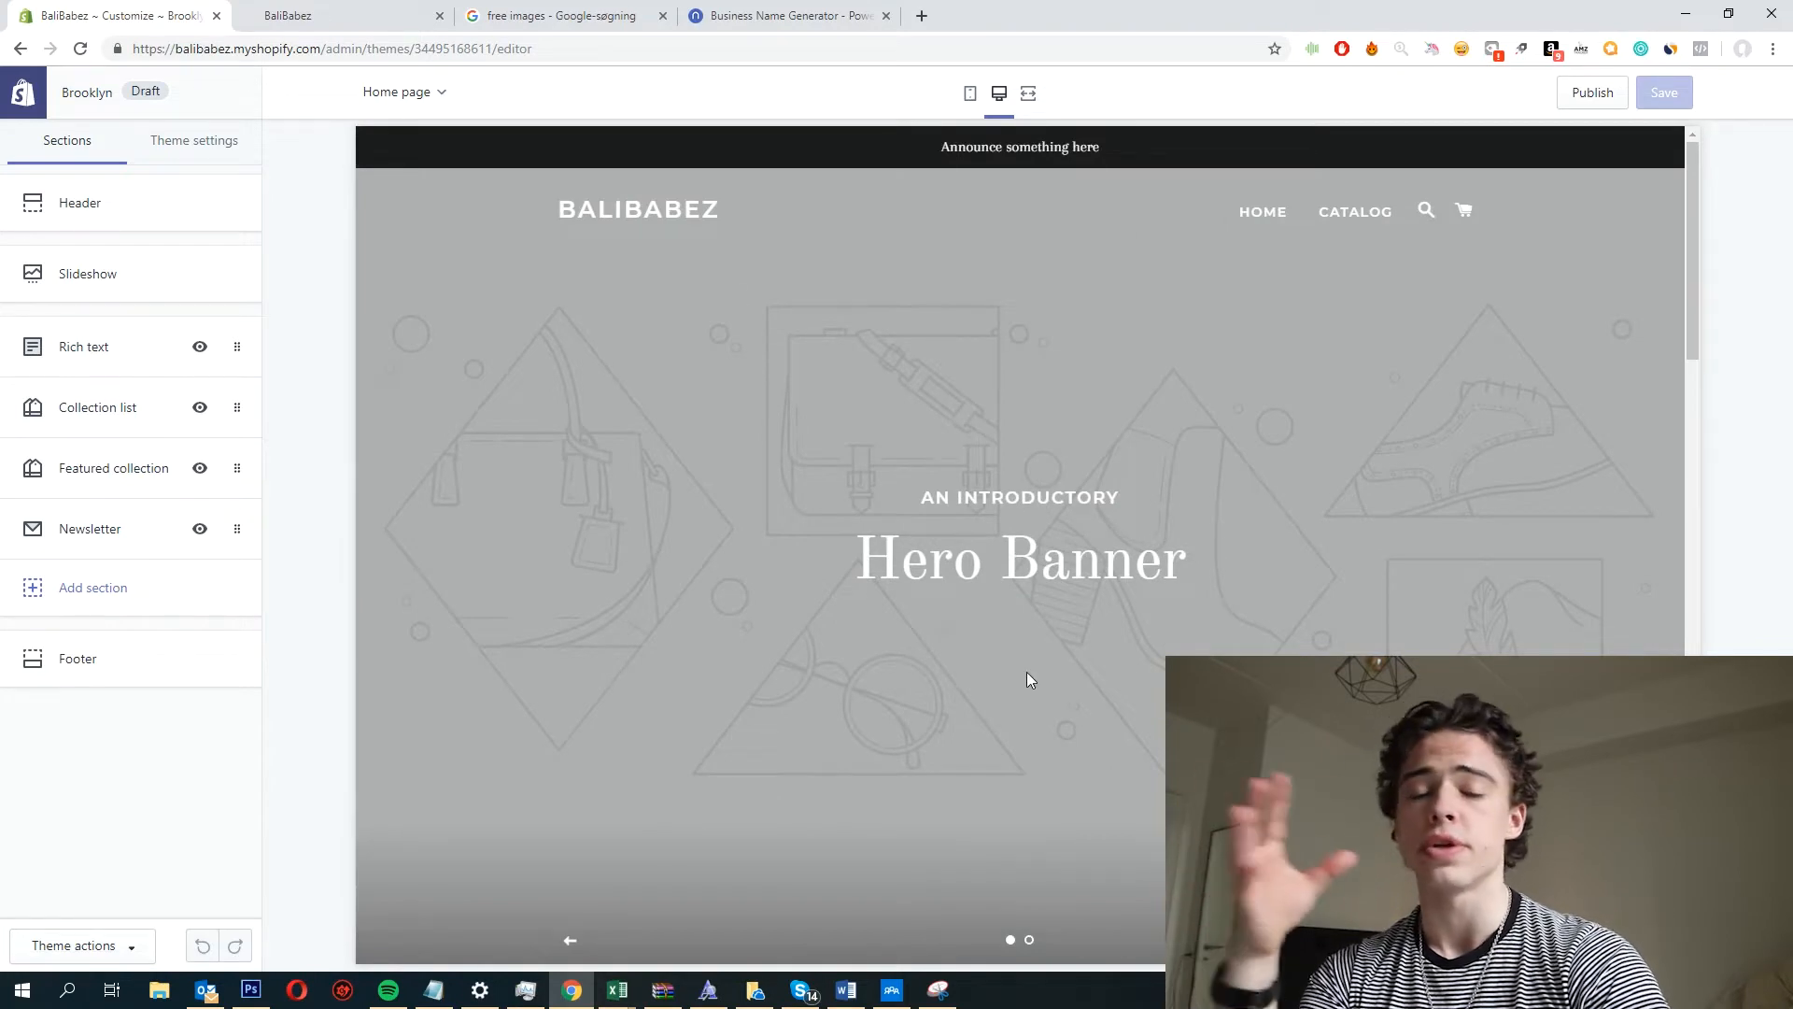
{"action": "scroll", "coordinate": [1026, 672], "scroll_direction": "down", "scroll_amount": 7}
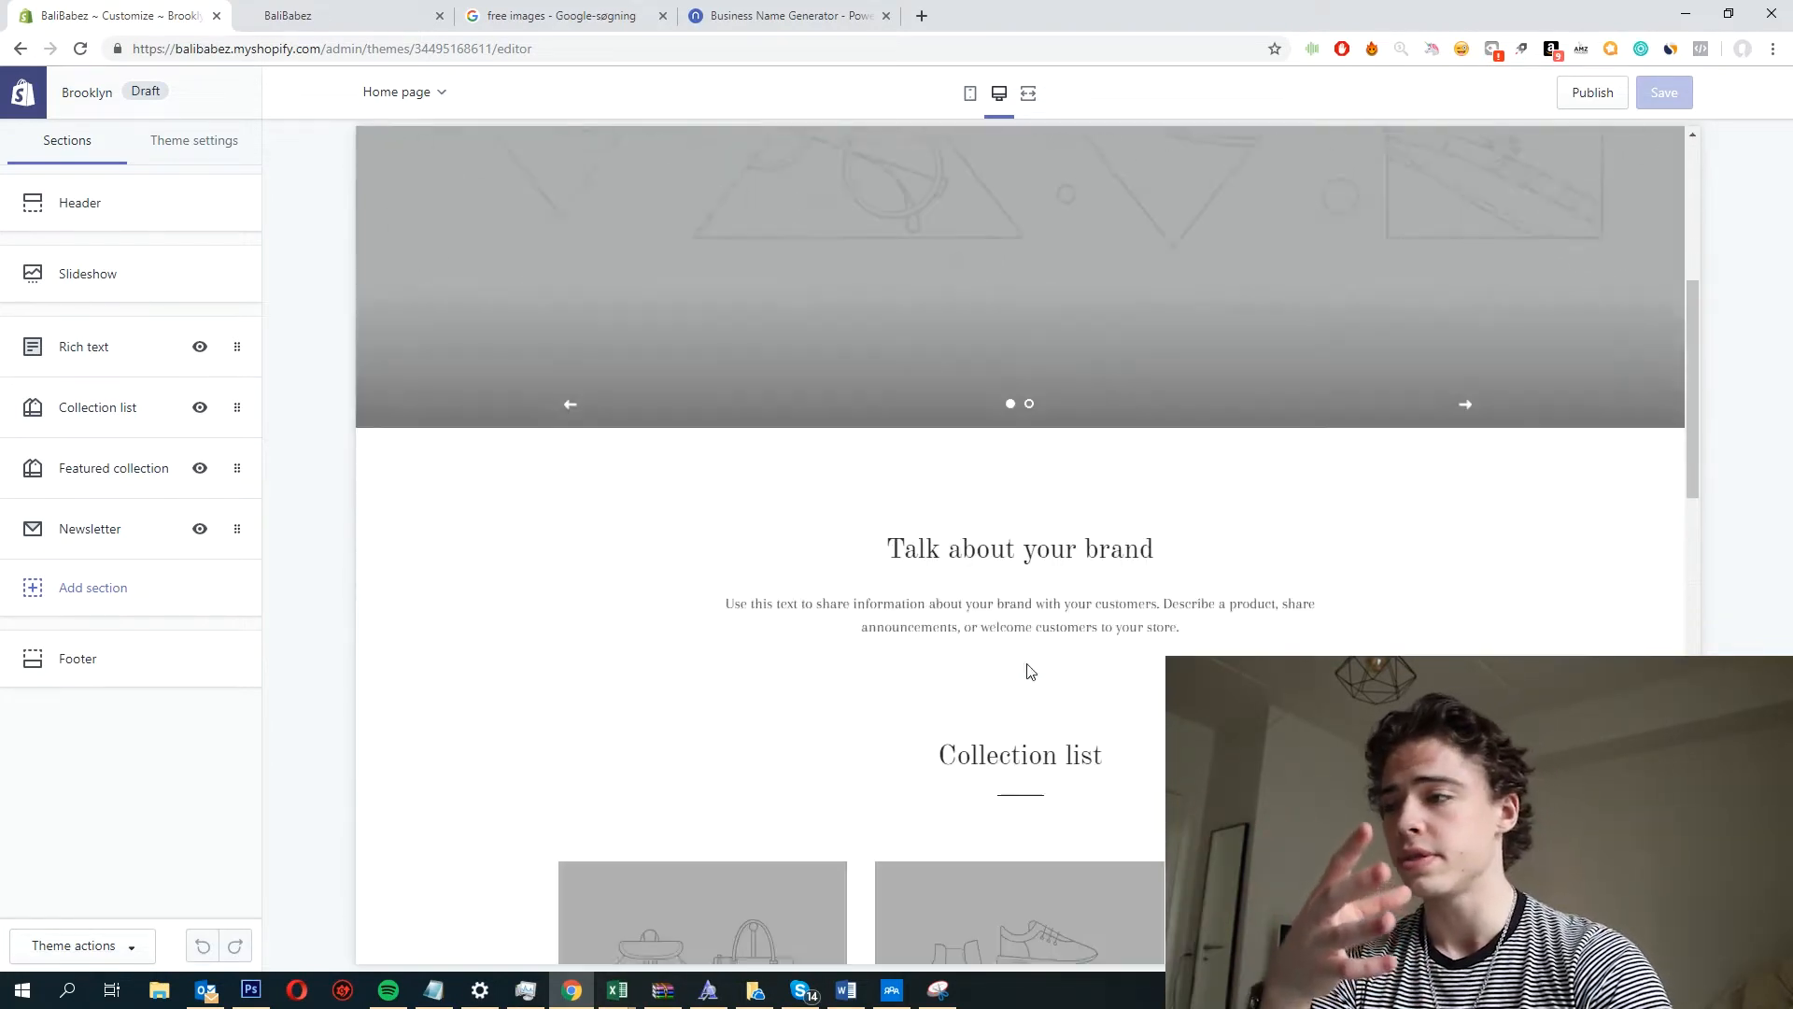
{"action": "double_click", "coordinate": [913, 432]}
{"action": "left_click_drag", "start_coordinate": [994, 460], "coordinate": [859, 420]}
{"action": "left_click", "coordinate": [1186, 513]}
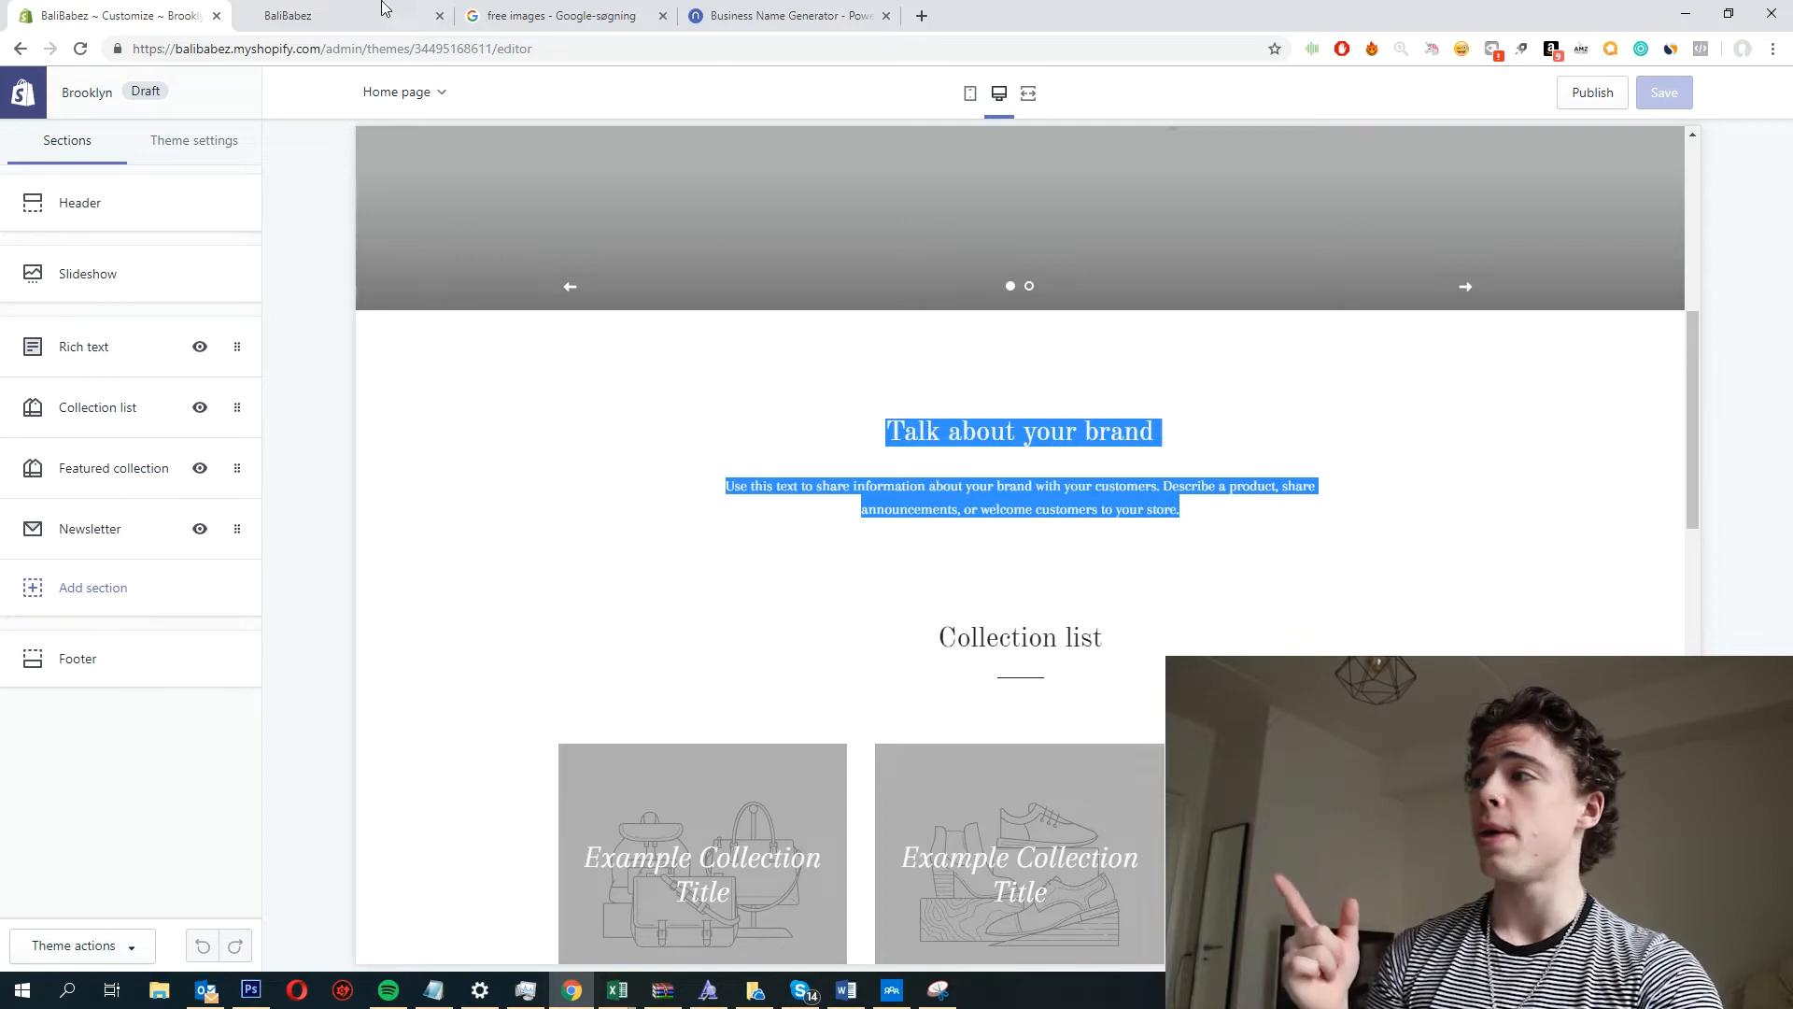
{"action": "left_click", "coordinate": [312, 15]}
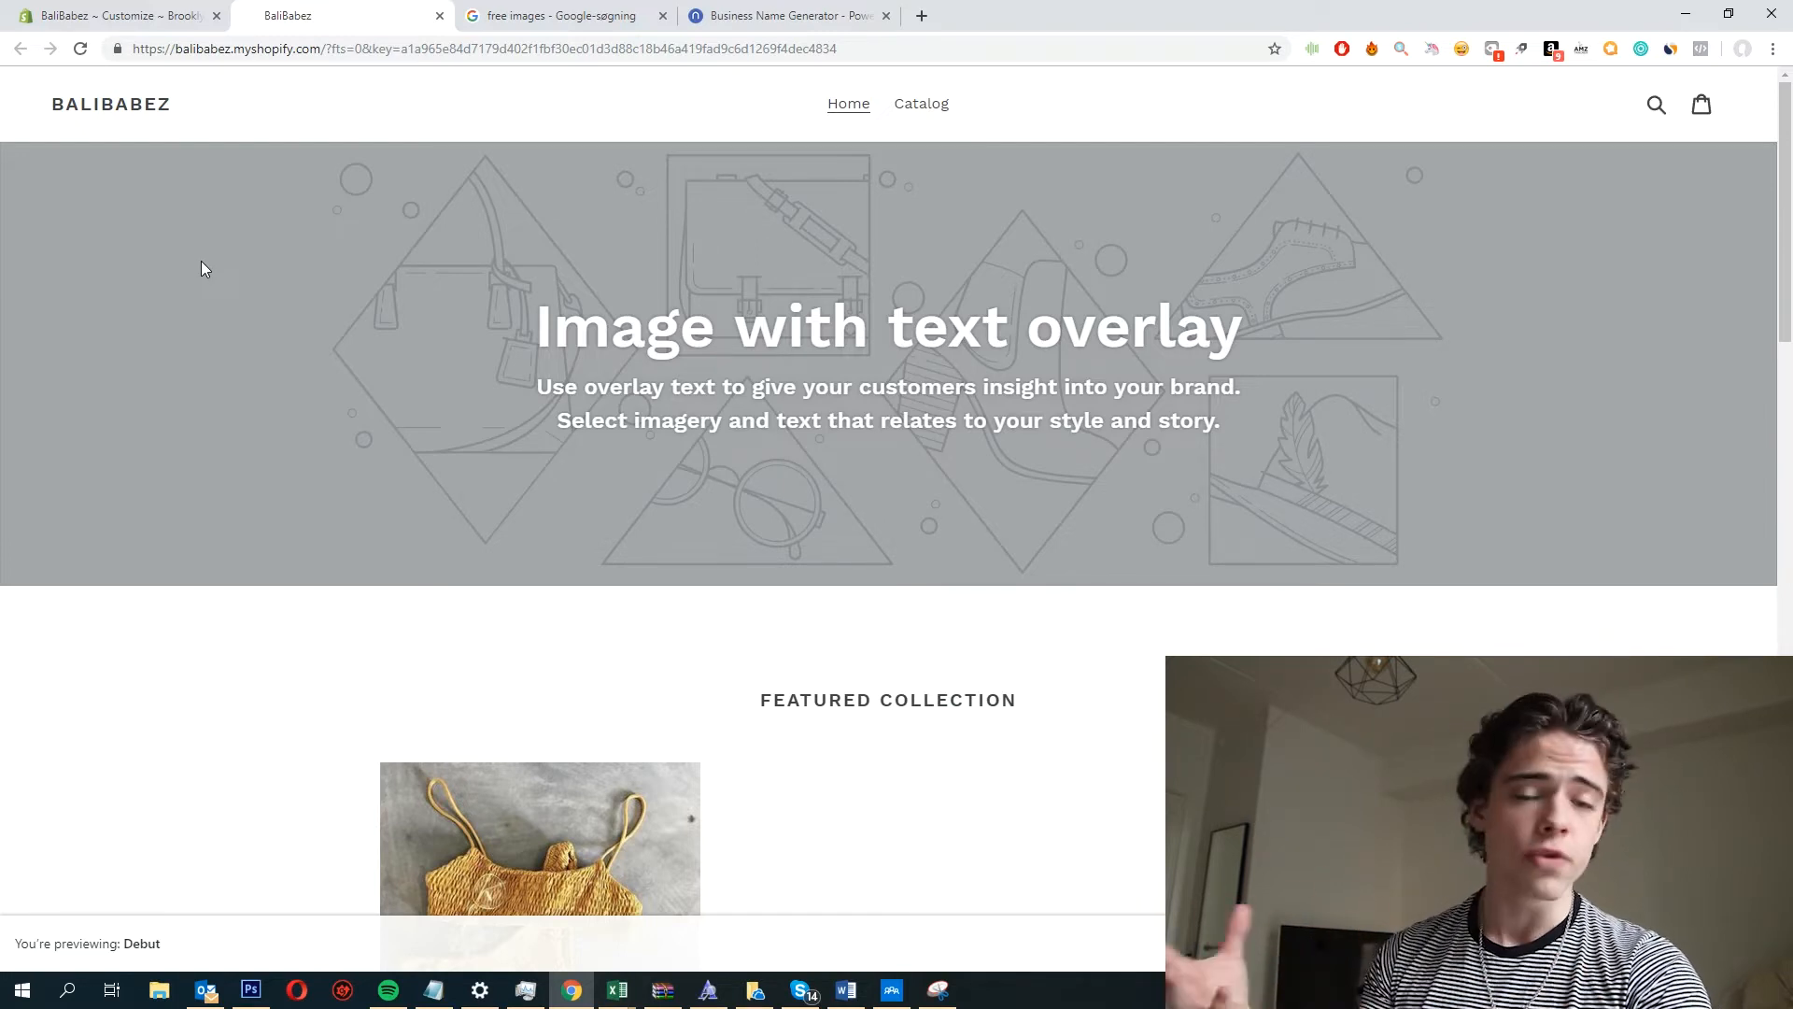
{"action": "left_click", "coordinate": [145, 15]}
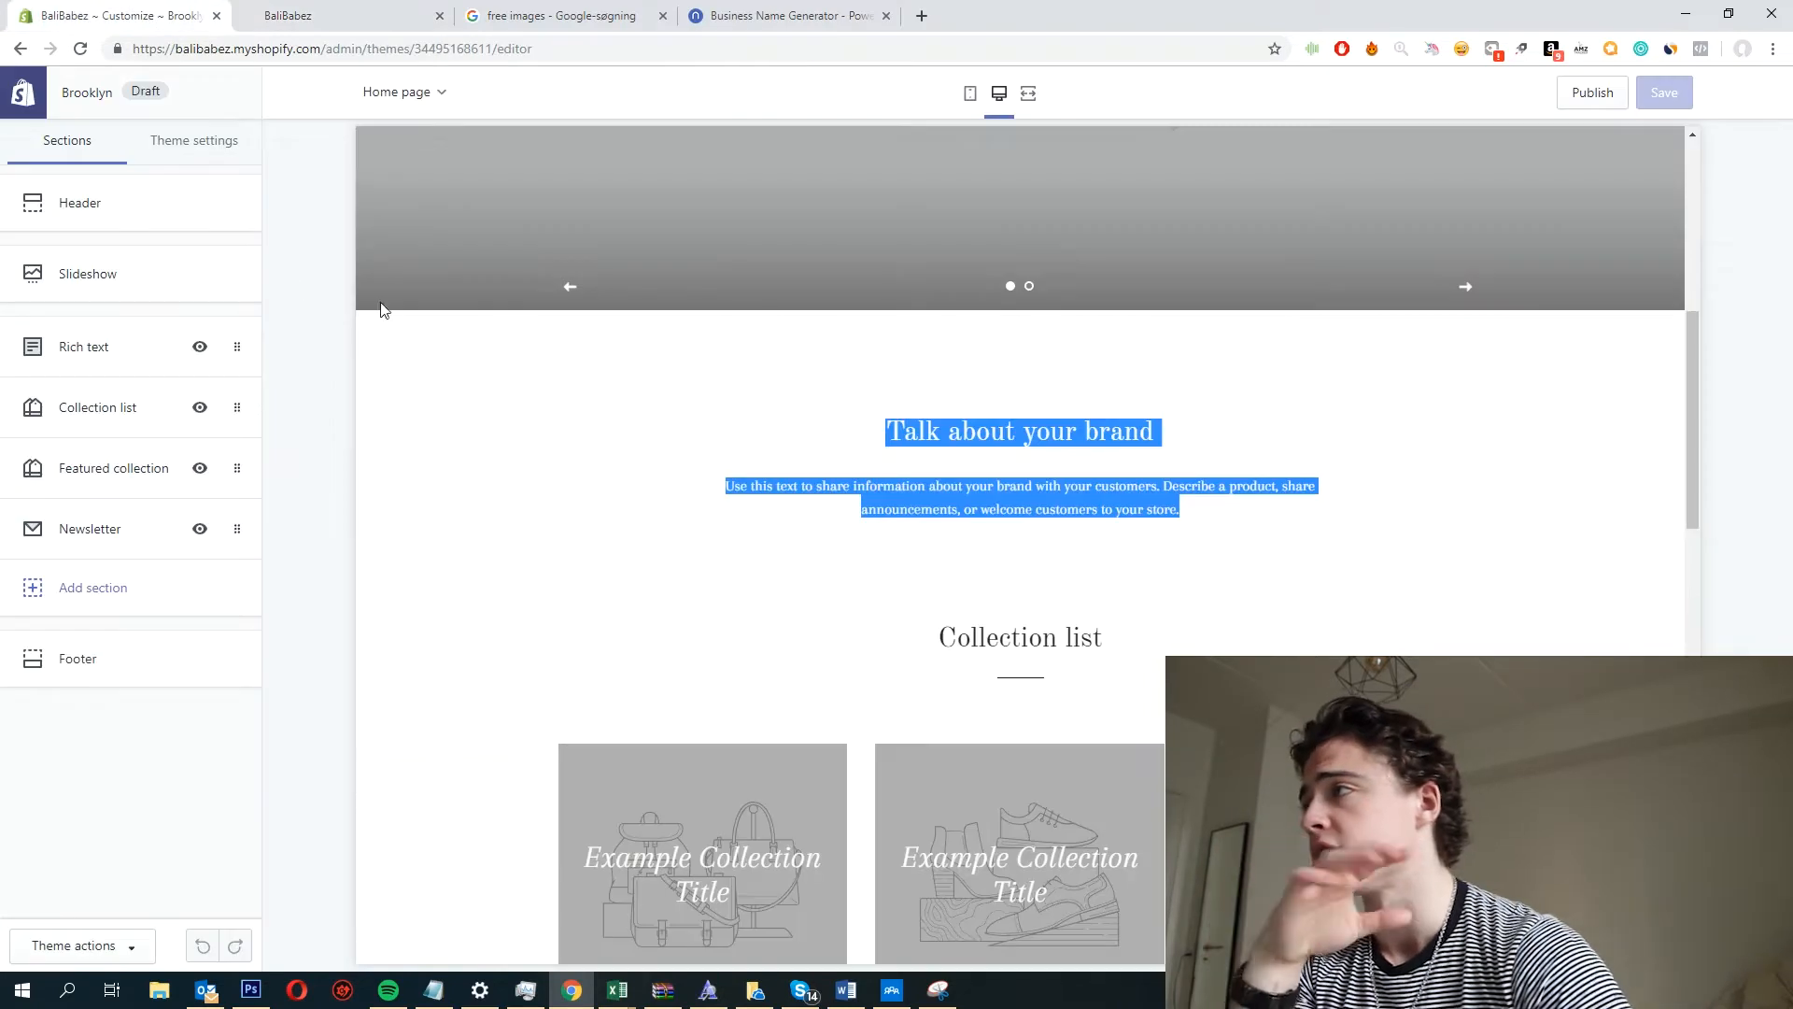
Look through the home page's collection list, featured collection and newsletter sections in the Brooklyn preview.
{"action": "scroll", "coordinate": [753, 557], "scroll_direction": "down", "scroll_amount": 7}
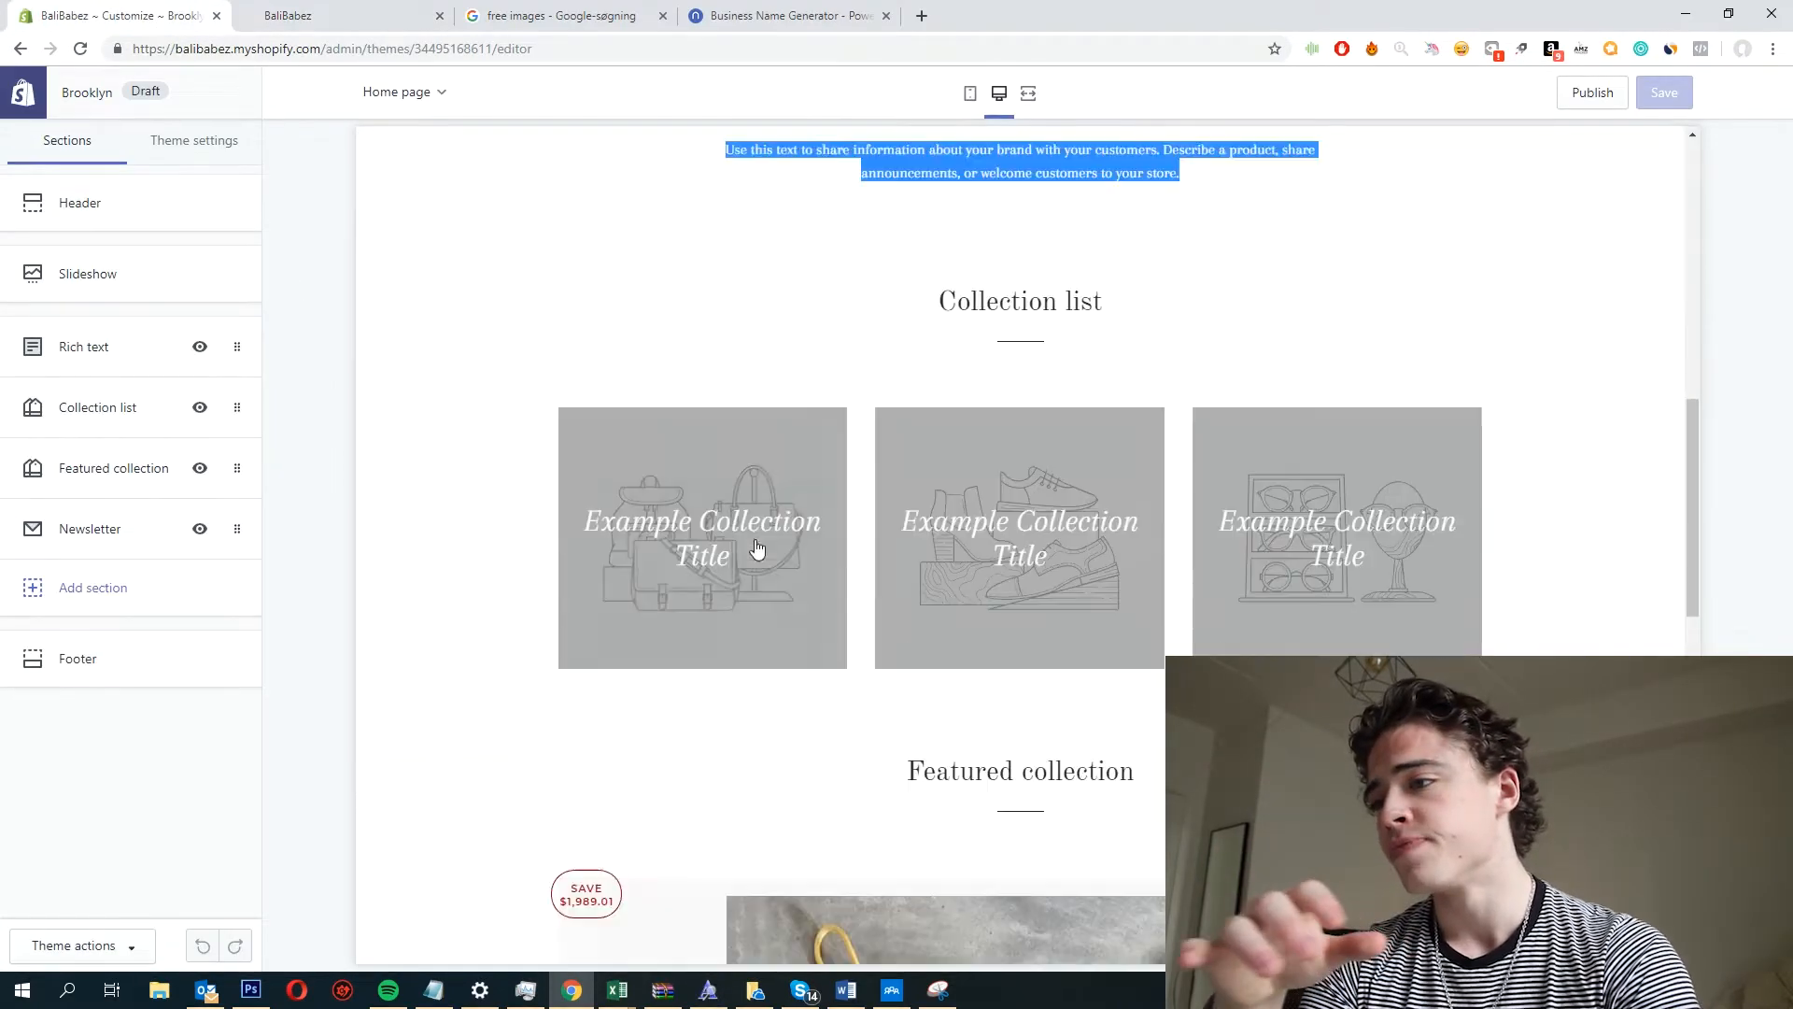
{"action": "scroll", "coordinate": [1158, 522], "scroll_direction": "up", "scroll_amount": 1}
{"action": "scroll", "coordinate": [1158, 521], "scroll_direction": "down", "scroll_amount": 4}
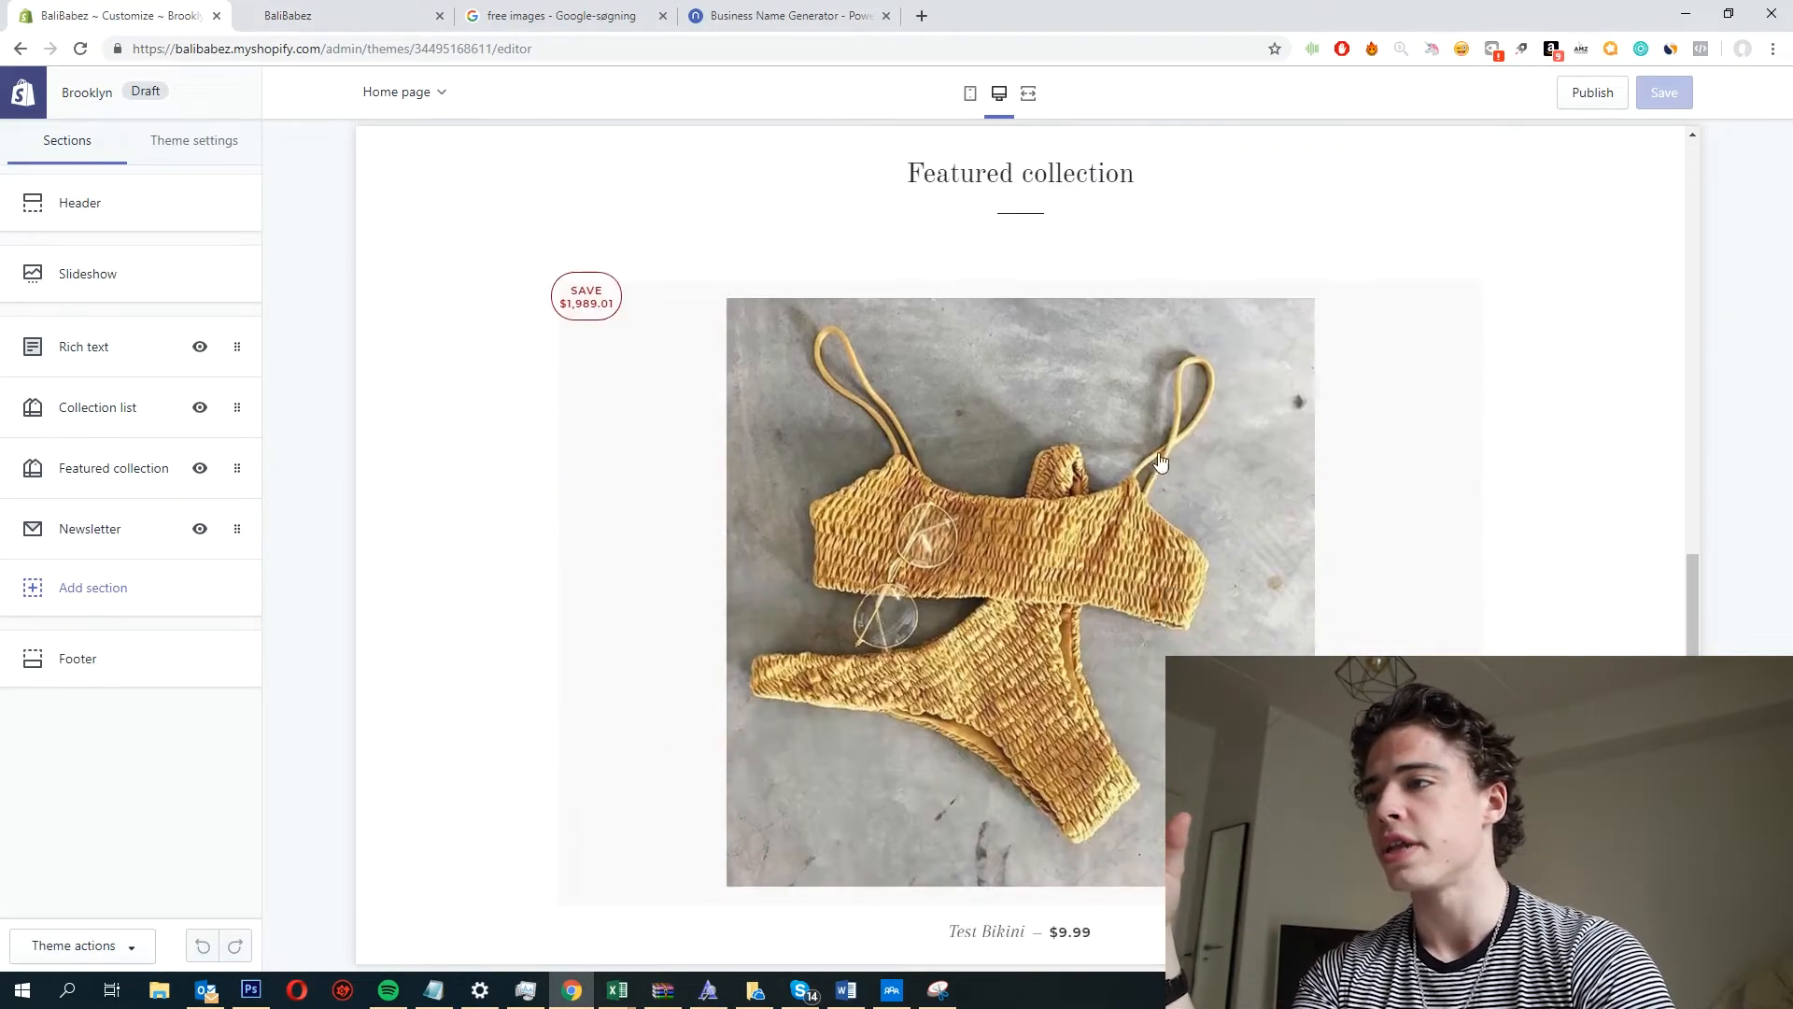
{"action": "scroll", "coordinate": [1196, 635], "scroll_direction": "down", "scroll_amount": 5}
{"action": "scroll", "coordinate": [1202, 641], "scroll_direction": "up", "scroll_amount": 5}
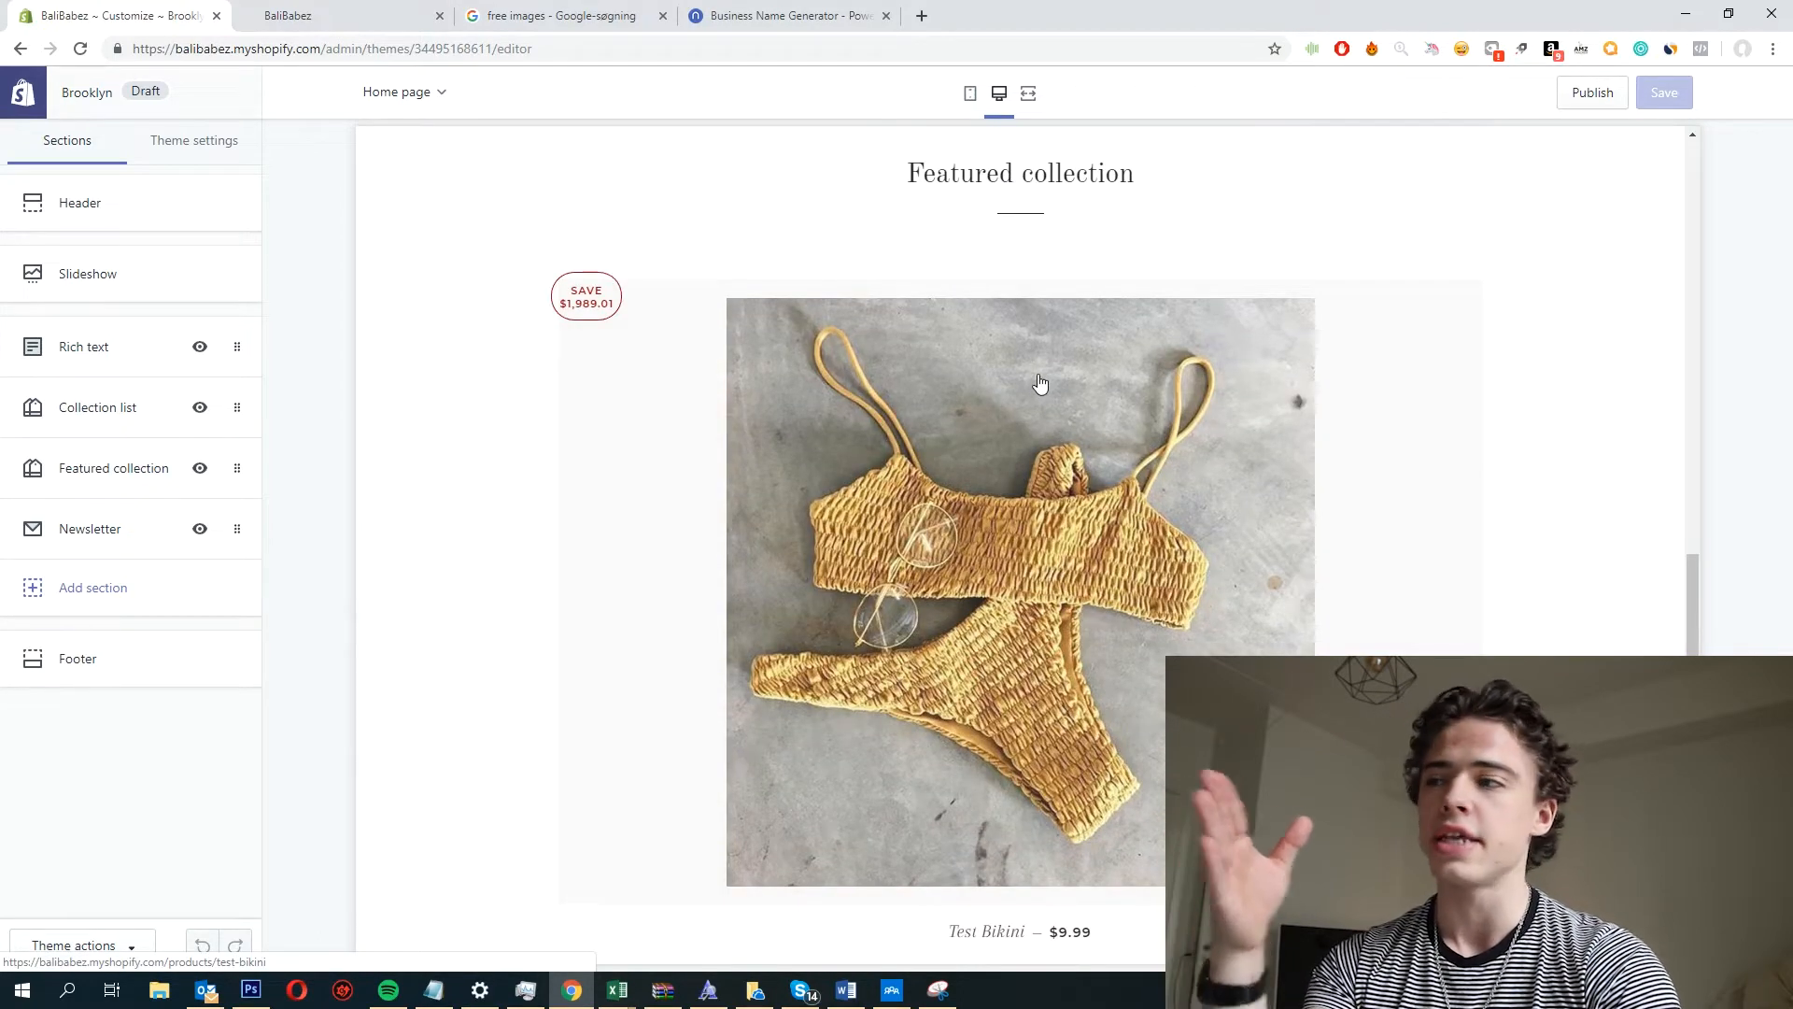
{"action": "scroll", "coordinate": [1040, 383], "scroll_direction": "down", "scroll_amount": 3}
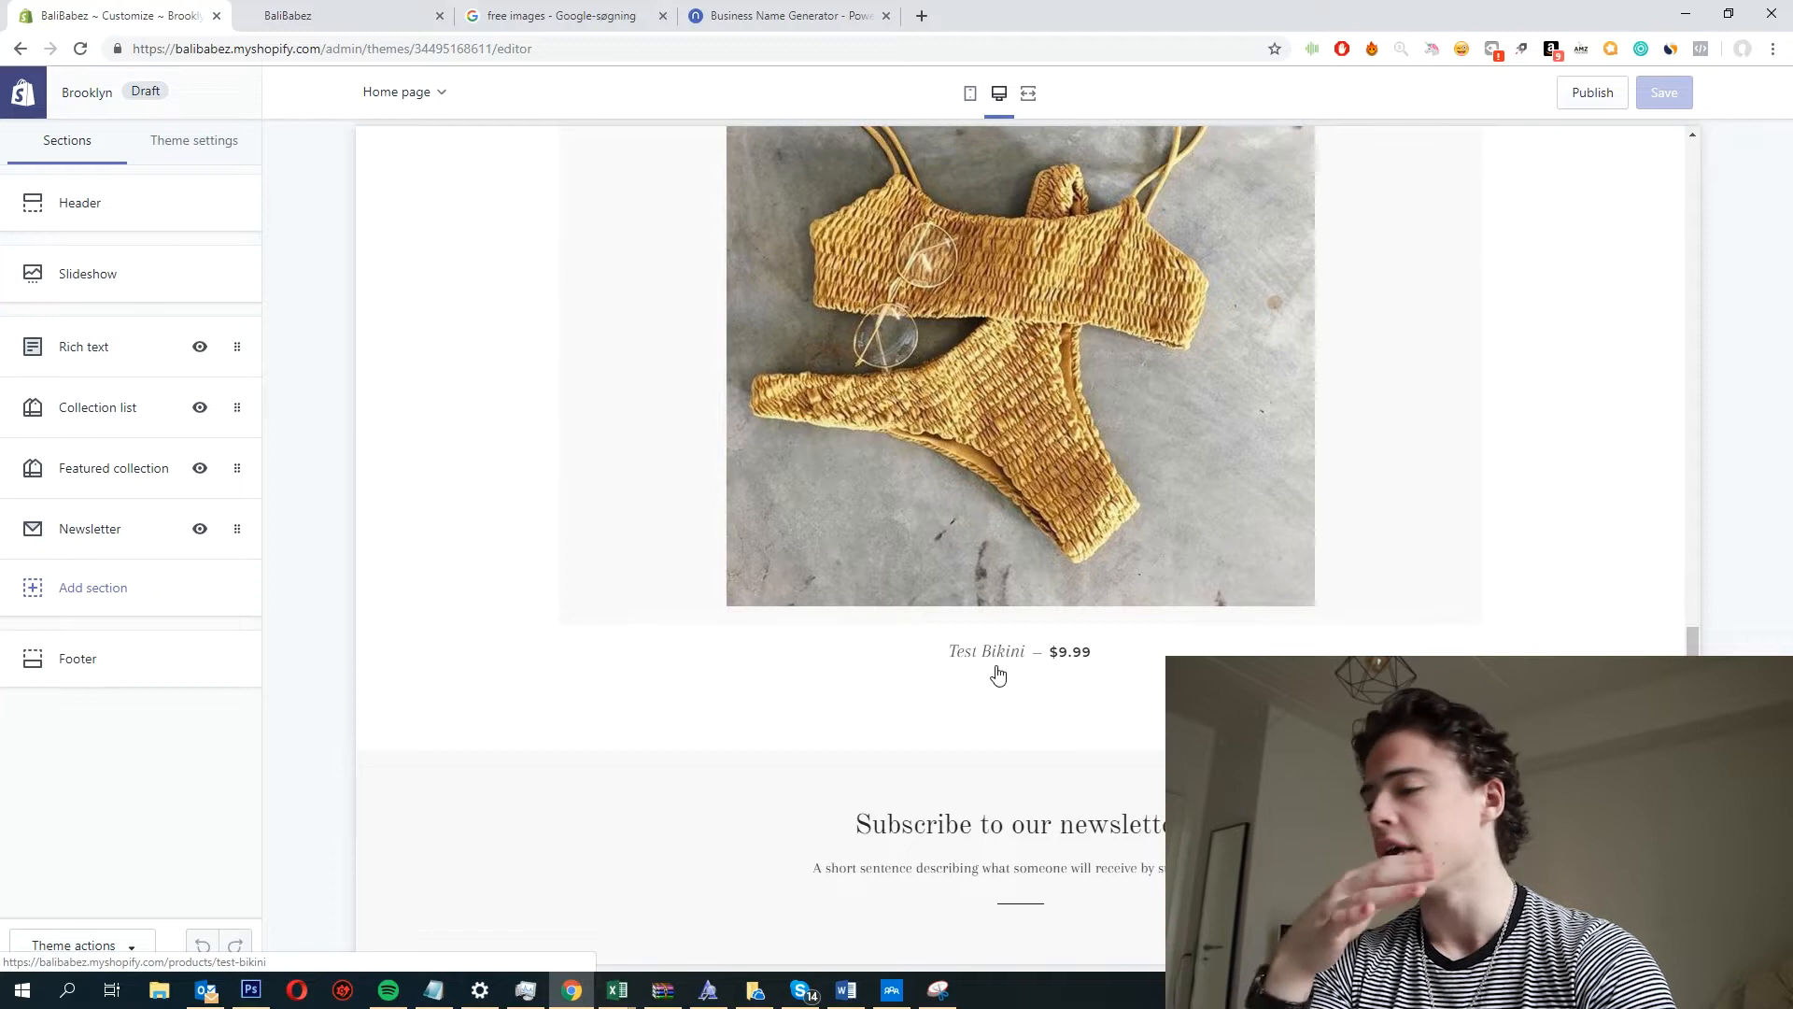
{"action": "scroll", "coordinate": [996, 674], "scroll_direction": "down", "scroll_amount": 4}
{"action": "scroll", "coordinate": [999, 653], "scroll_direction": "up", "scroll_amount": 20}
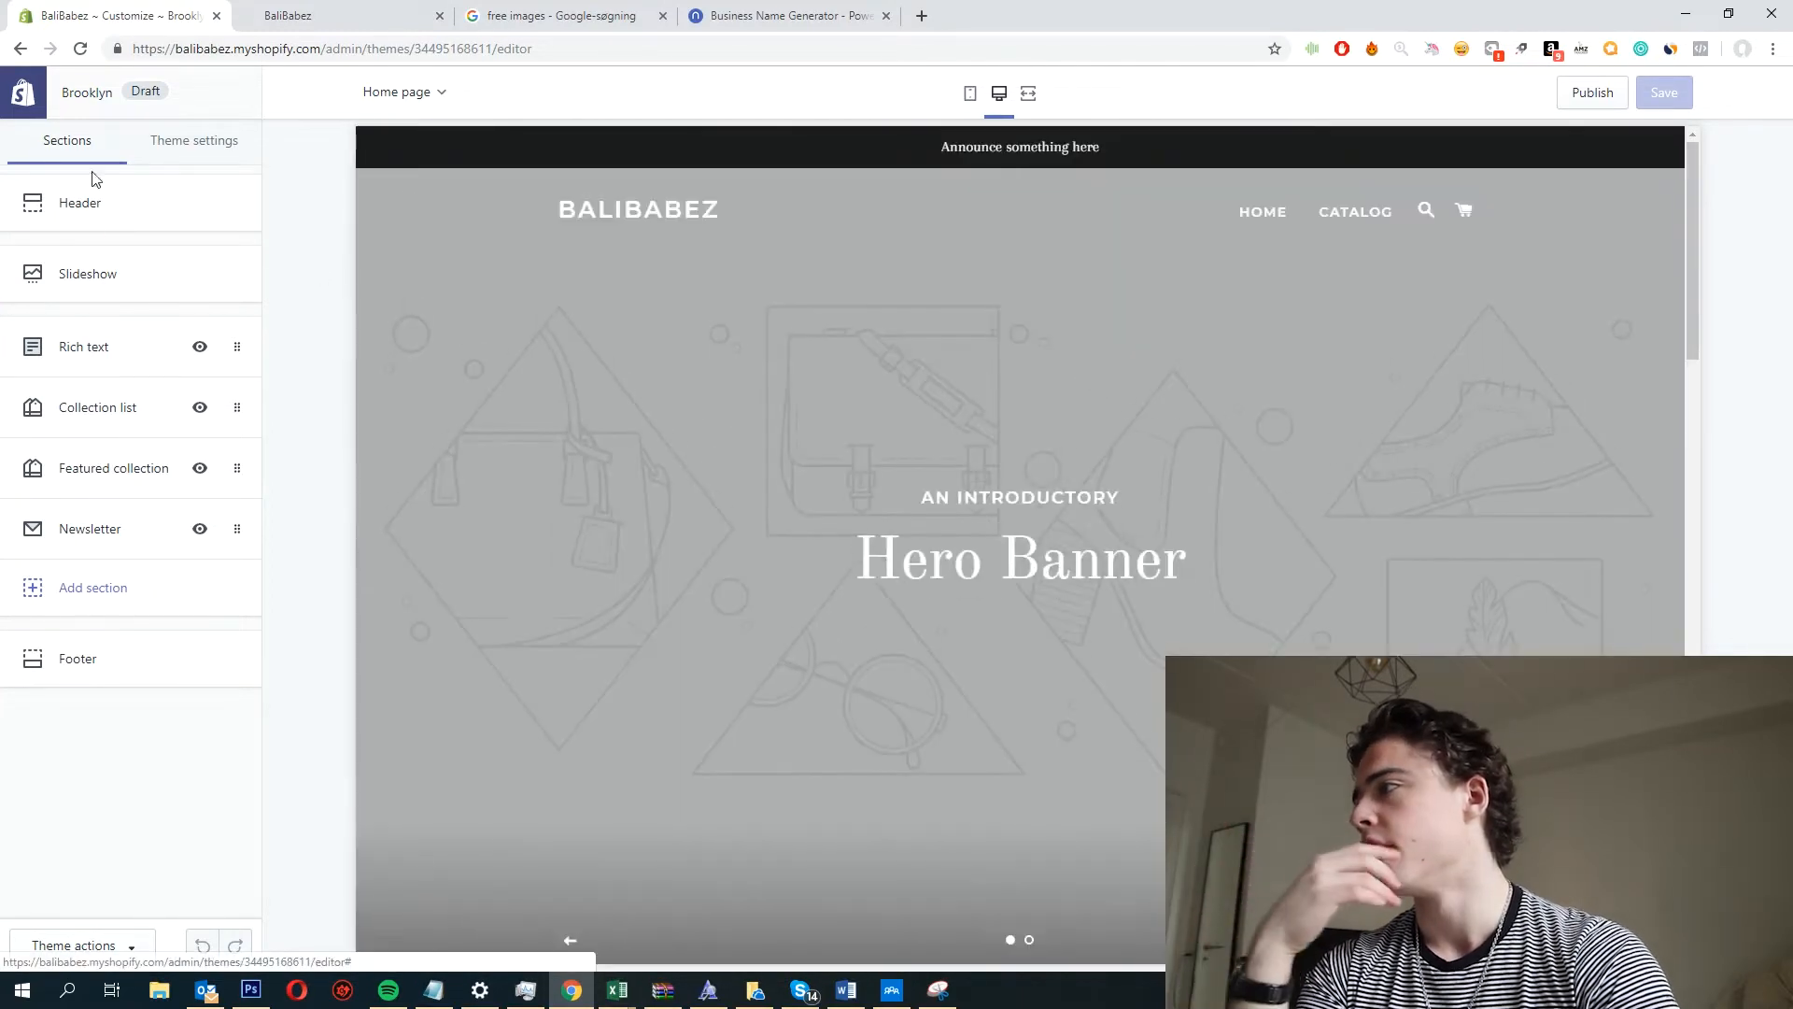
Set the header's main logo to the BaliBabez wordmark image from the library.
{"action": "left_click", "coordinate": [125, 192]}
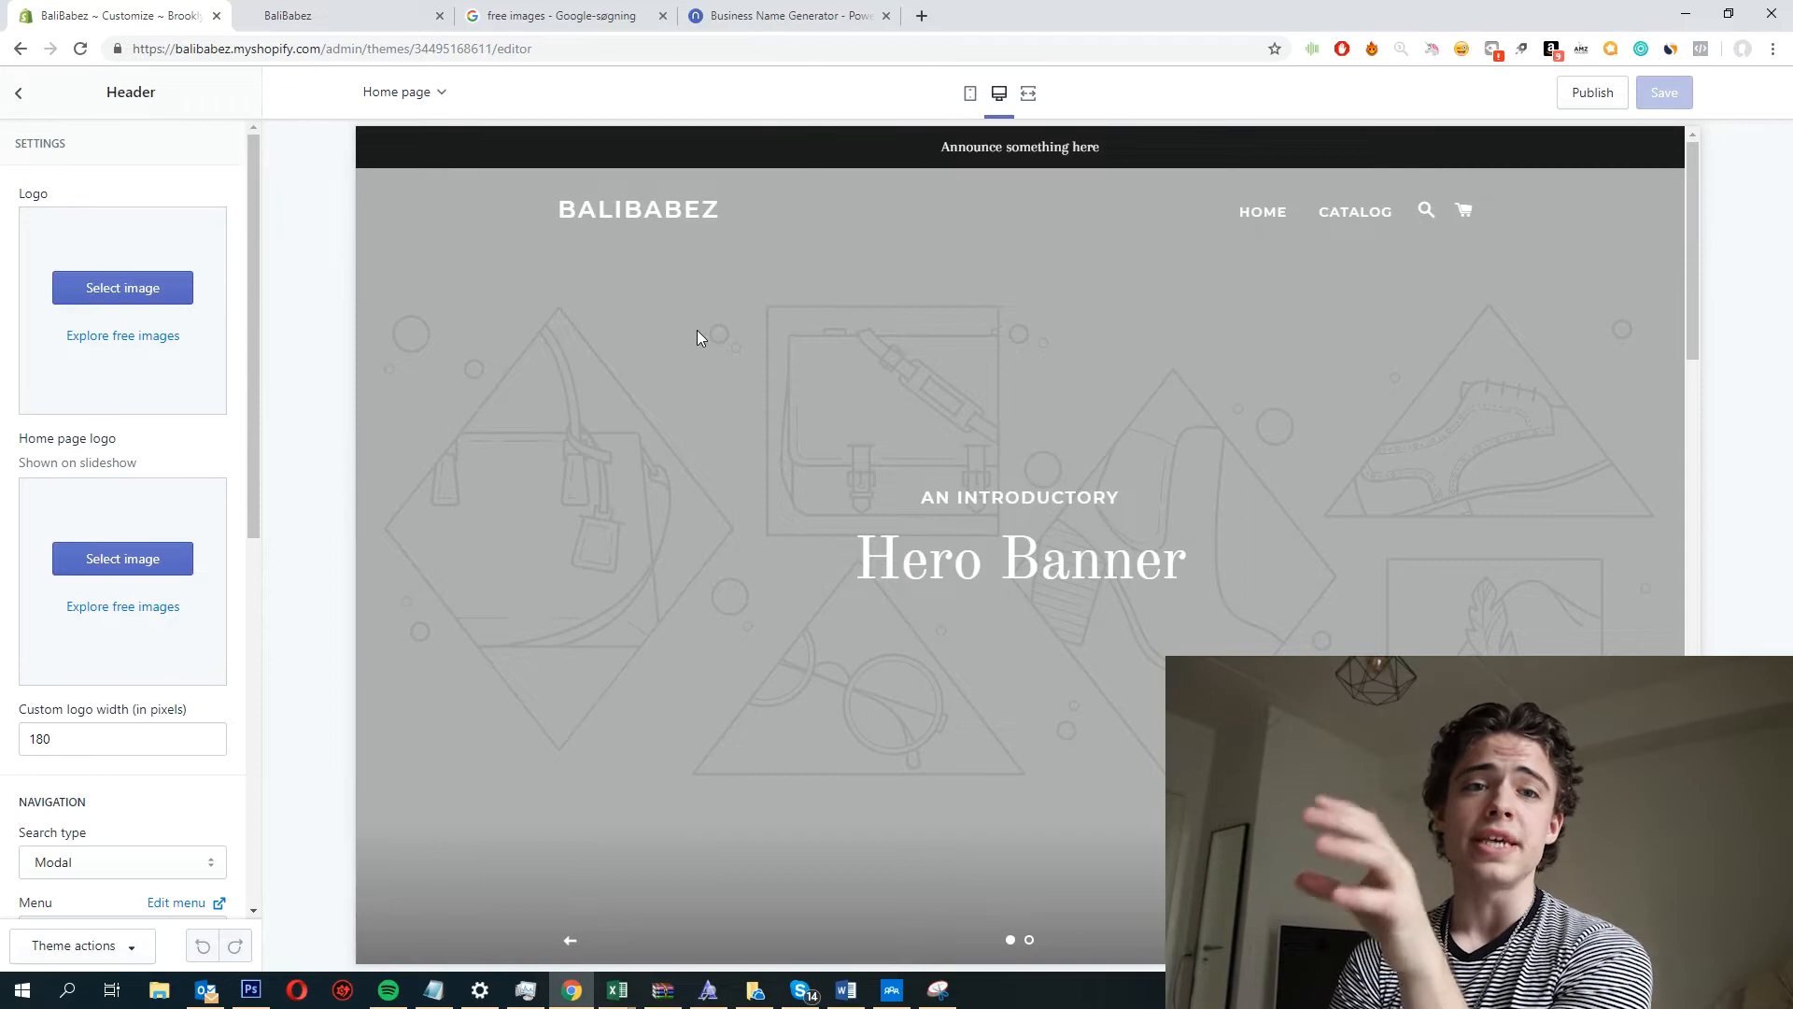
{"action": "left_click", "coordinate": [161, 292]}
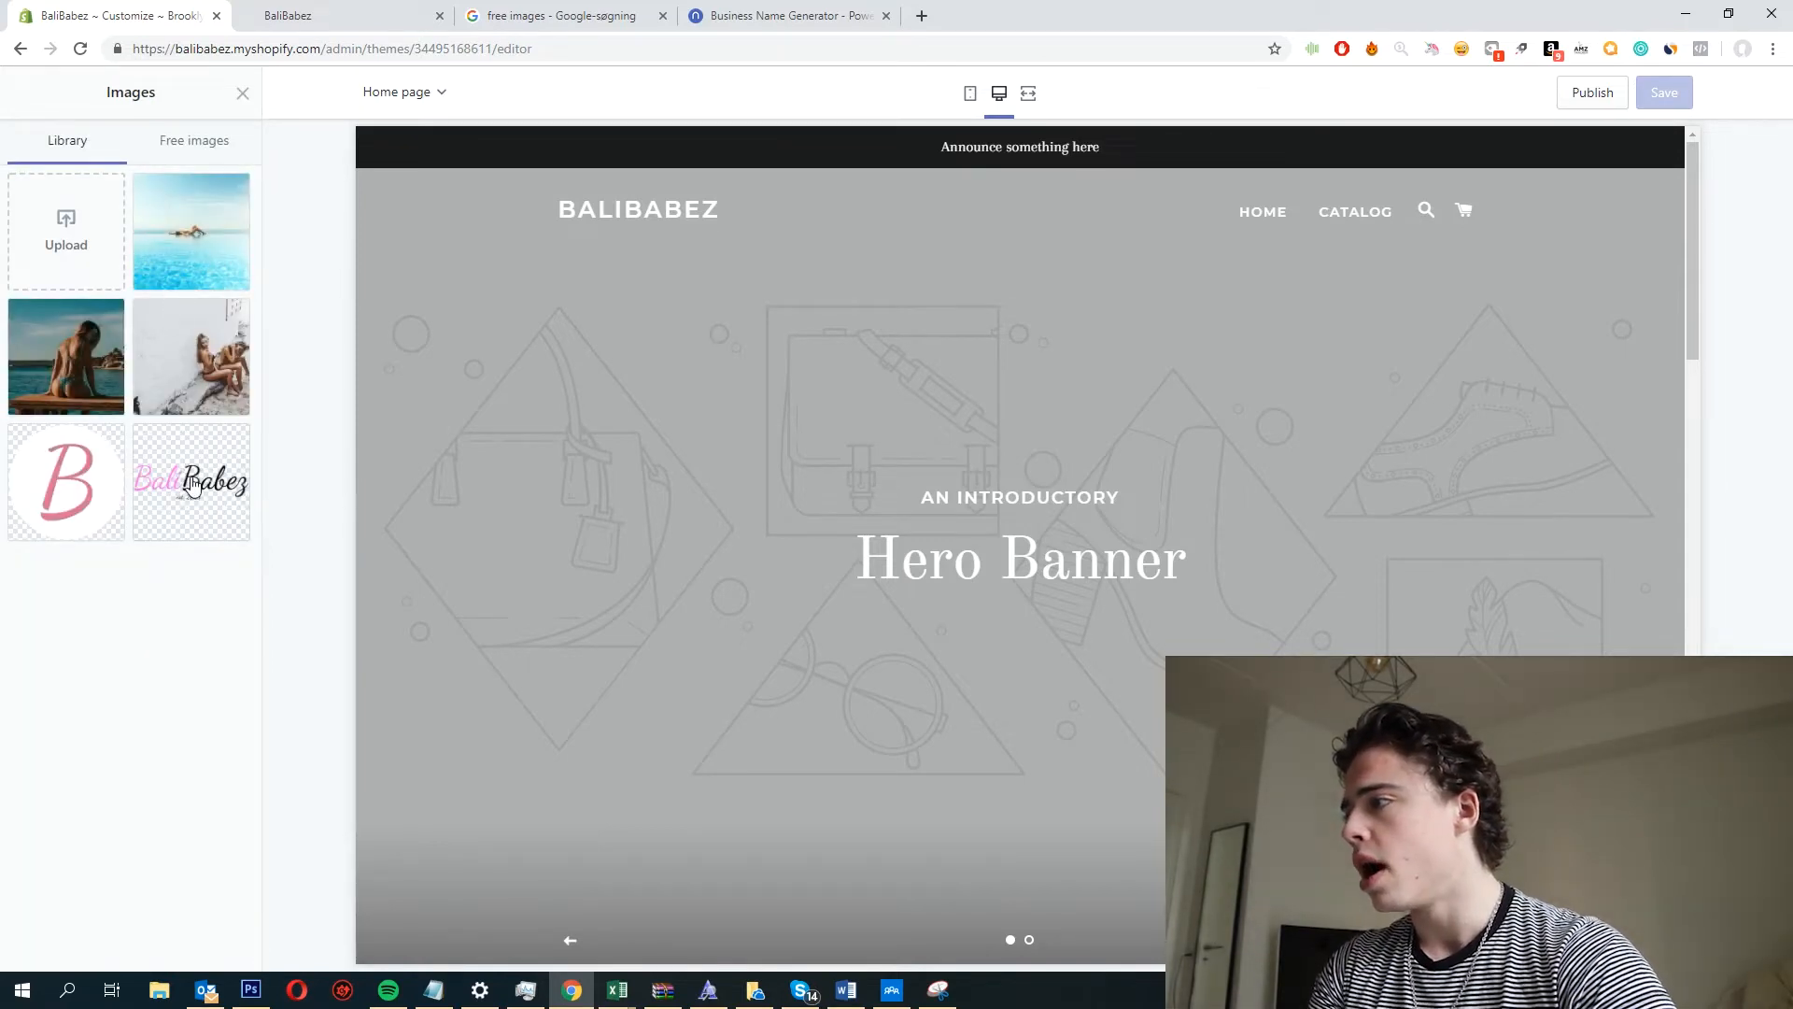
{"action": "left_click", "coordinate": [194, 487]}
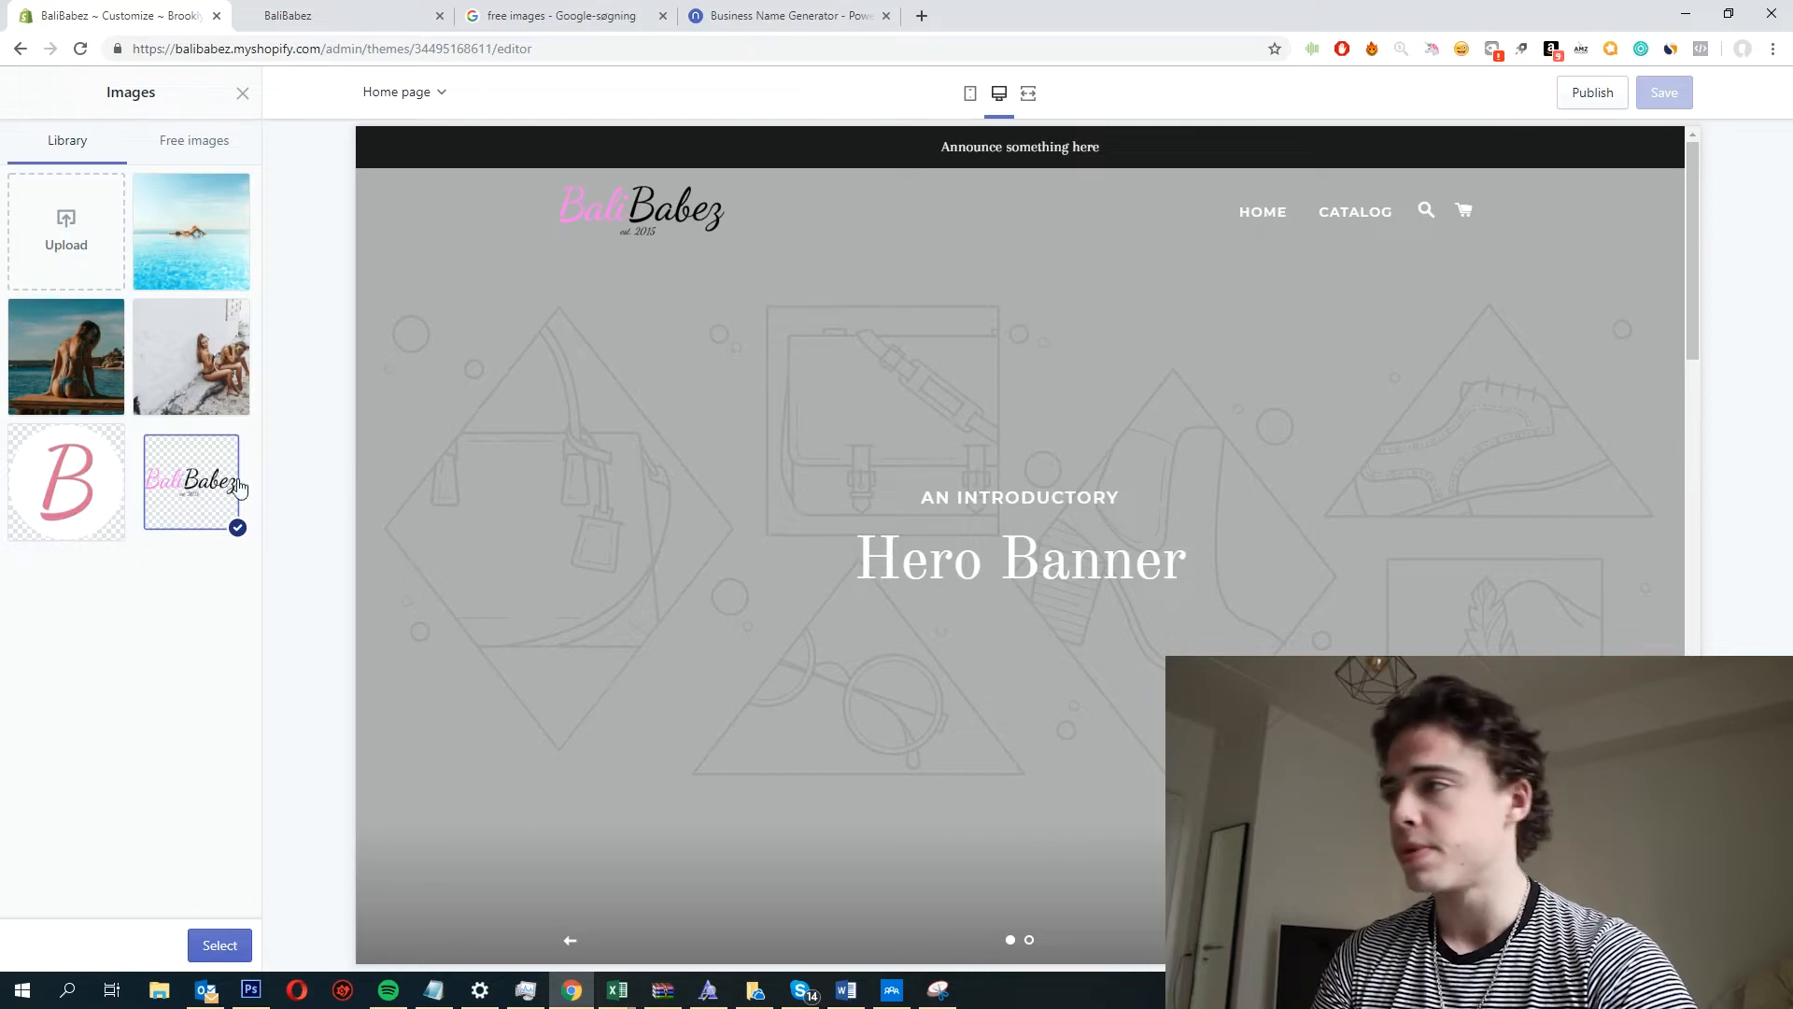
{"action": "left_click", "coordinate": [215, 946]}
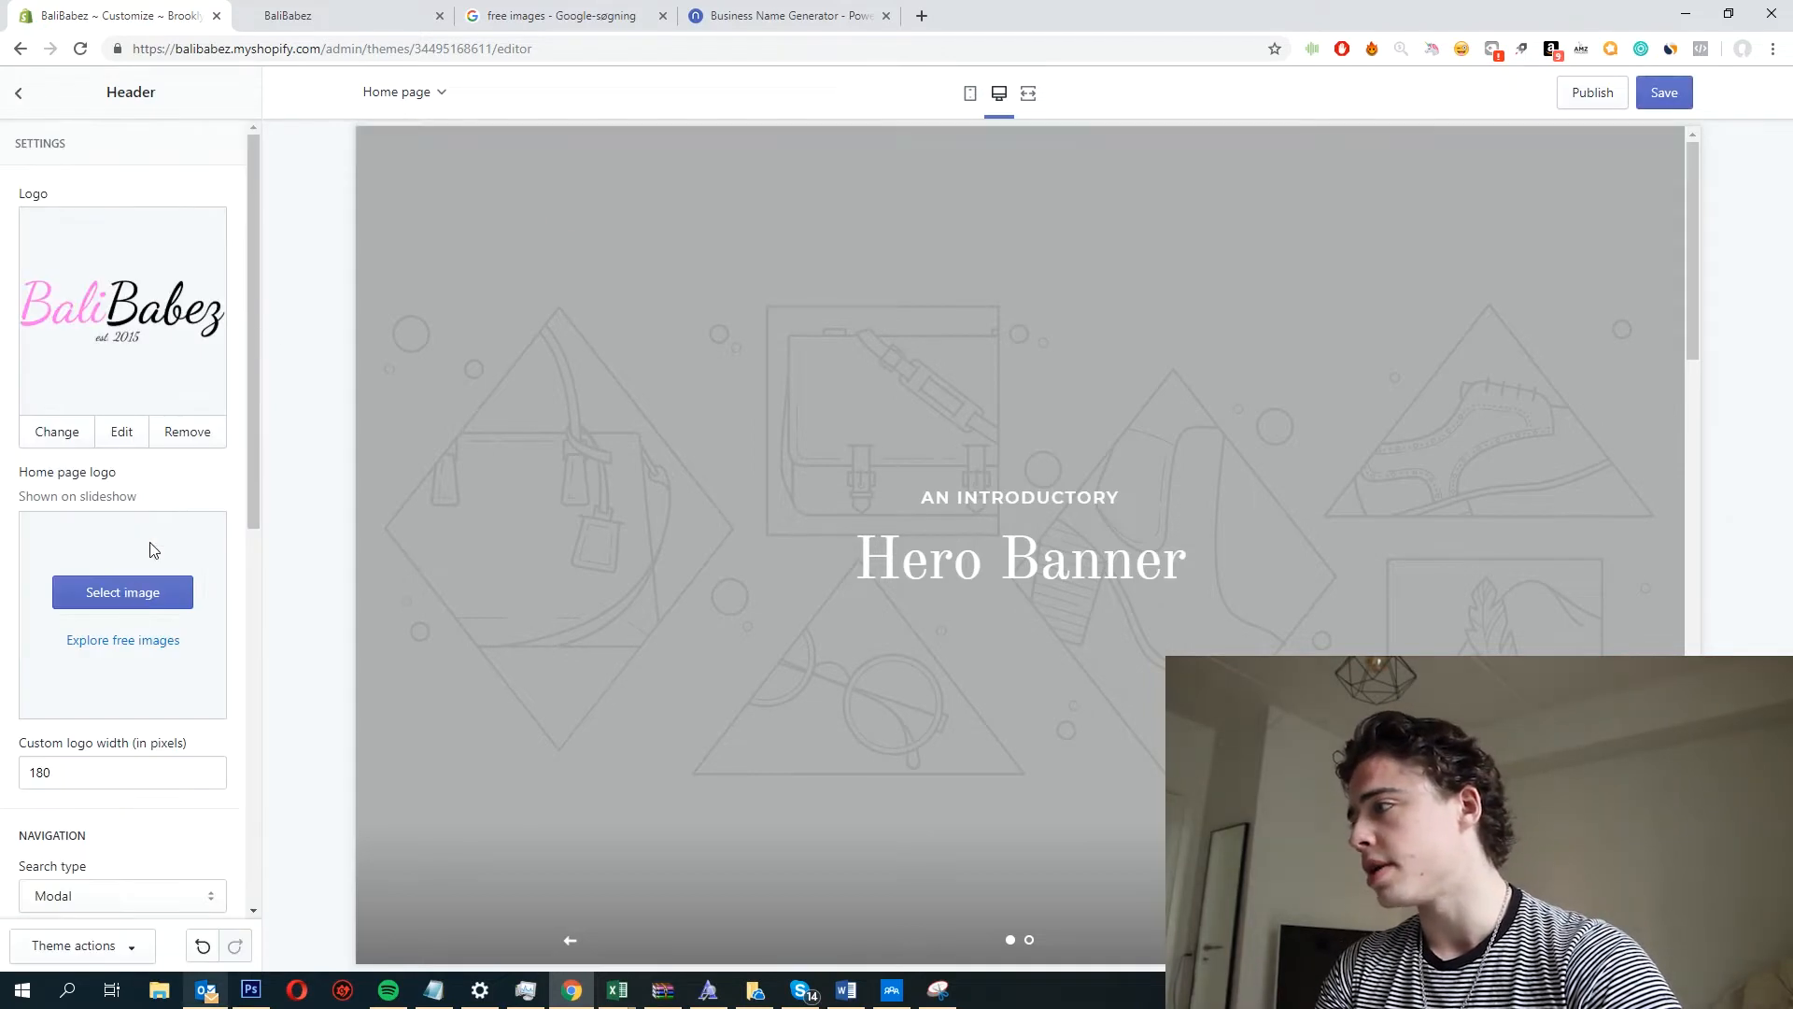
Use the same BaliBabez wordmark image as the home page logo shown on the slideshow.
{"action": "scroll", "coordinate": [120, 411], "scroll_direction": "down", "scroll_amount": 2}
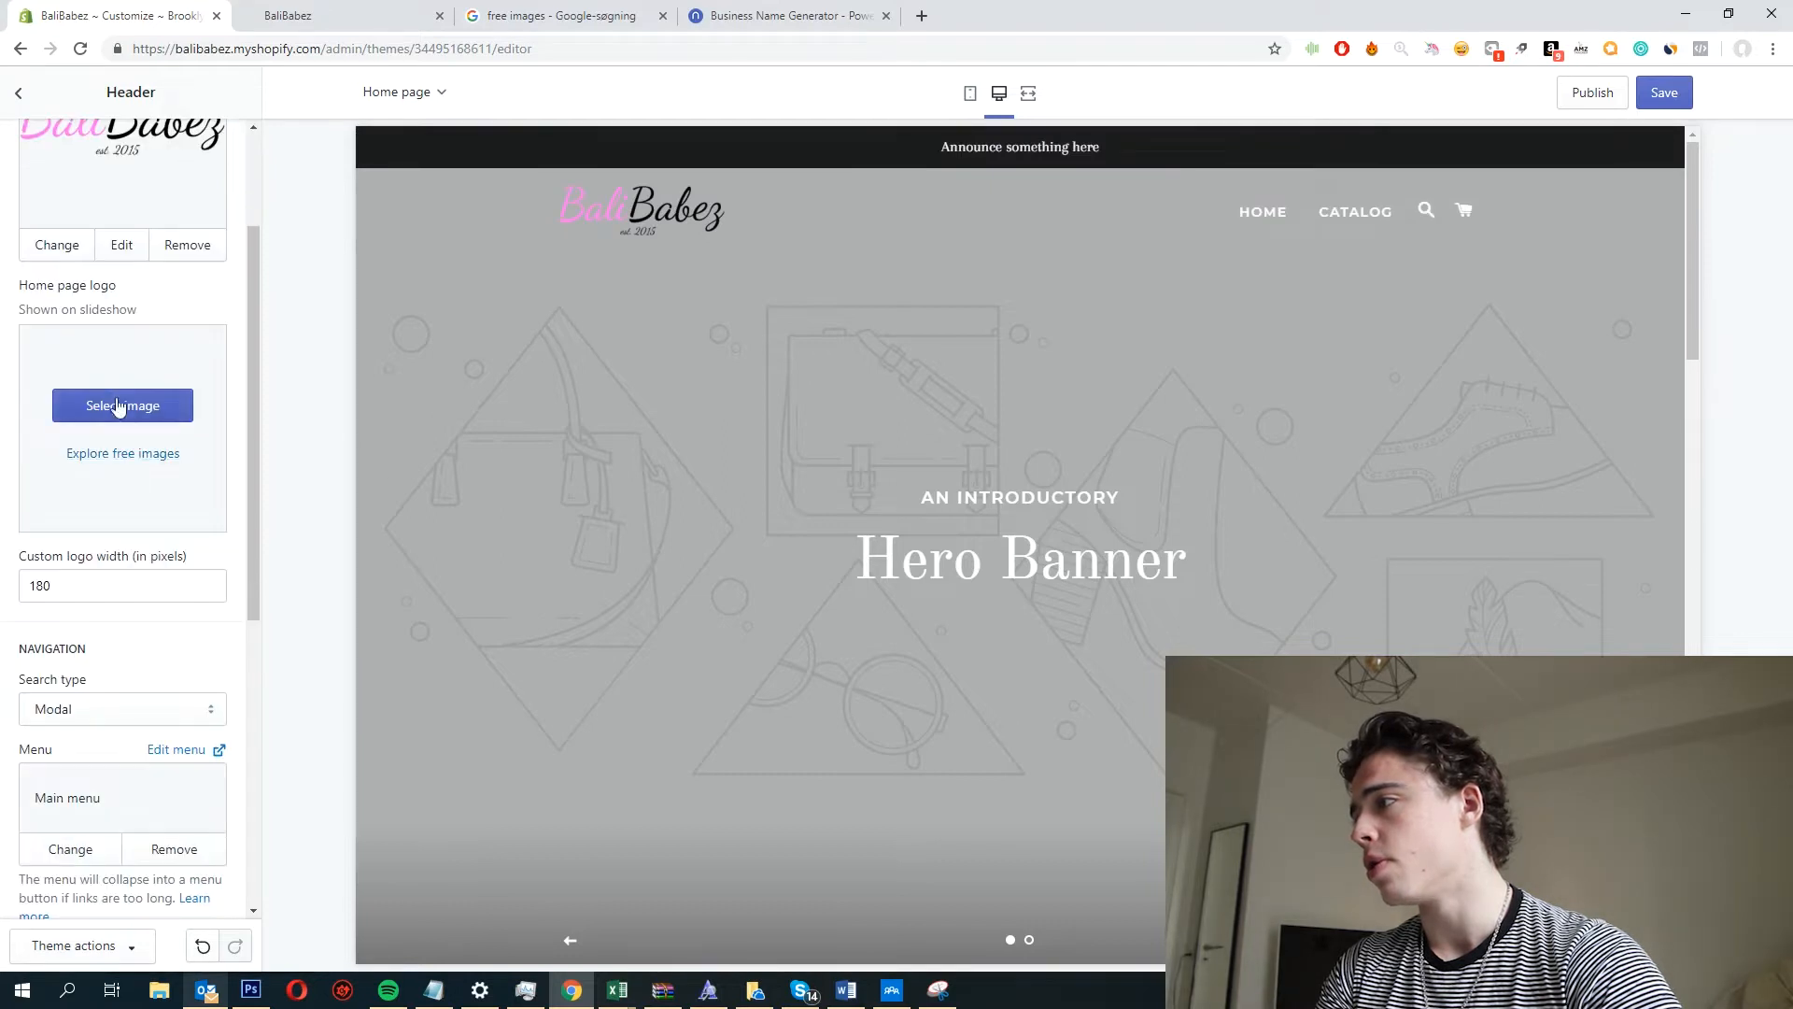
{"action": "left_click", "coordinate": [119, 403]}
{"action": "left_click", "coordinate": [202, 497]}
{"action": "left_click", "coordinate": [229, 945]}
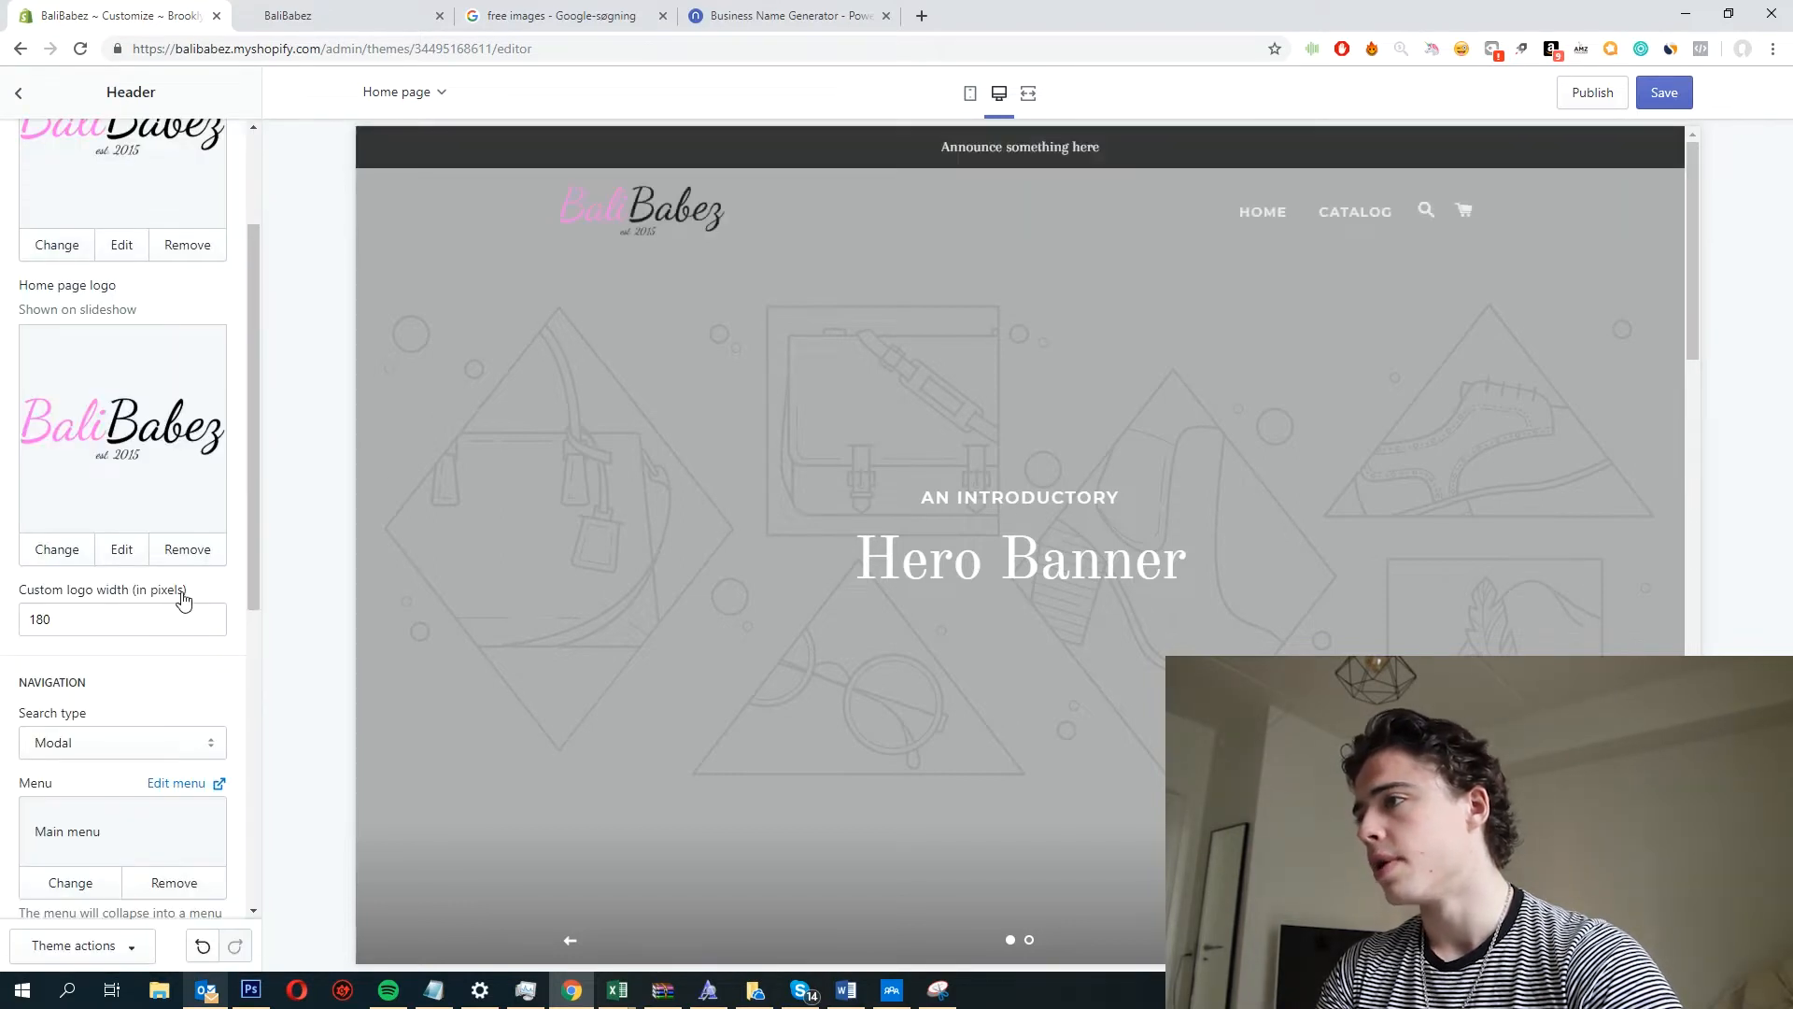
Check the logo and navigation menu in the mobile preview, and review the header's search, menu and announcement bar settings.
{"action": "left_click", "coordinate": [971, 94]}
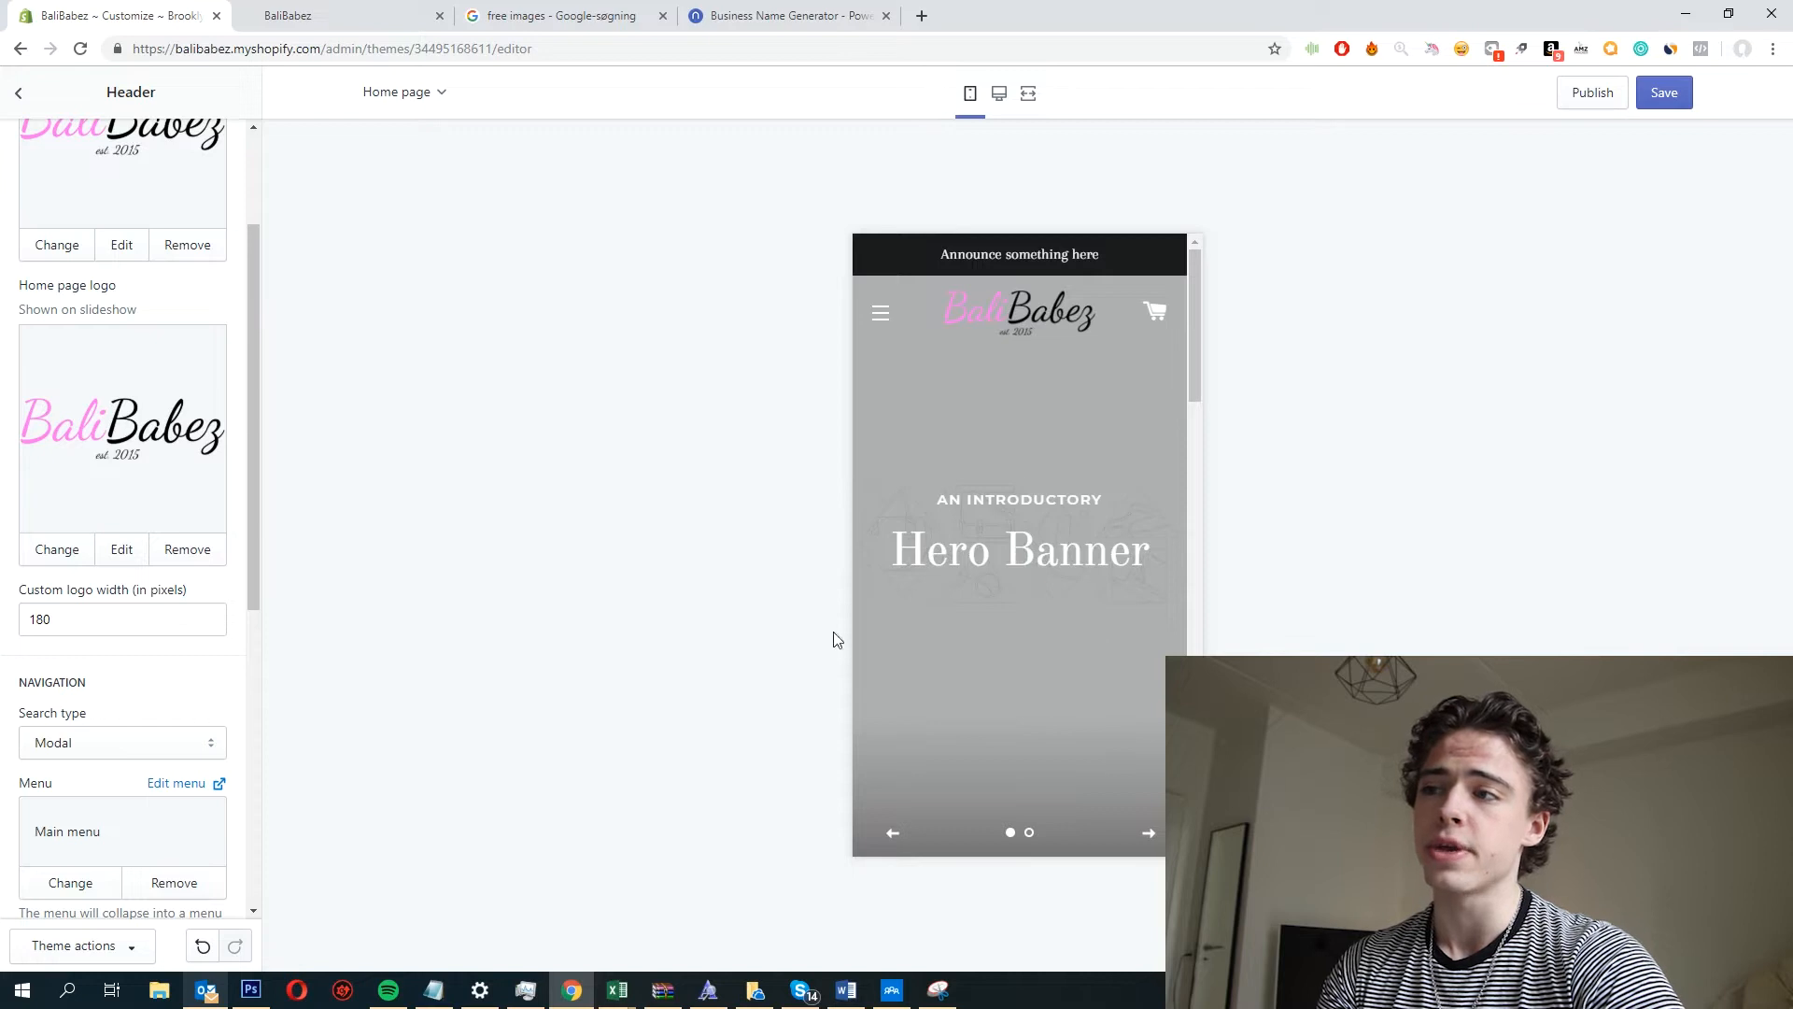
{"action": "scroll", "coordinate": [150, 467], "scroll_direction": "down", "scroll_amount": 3}
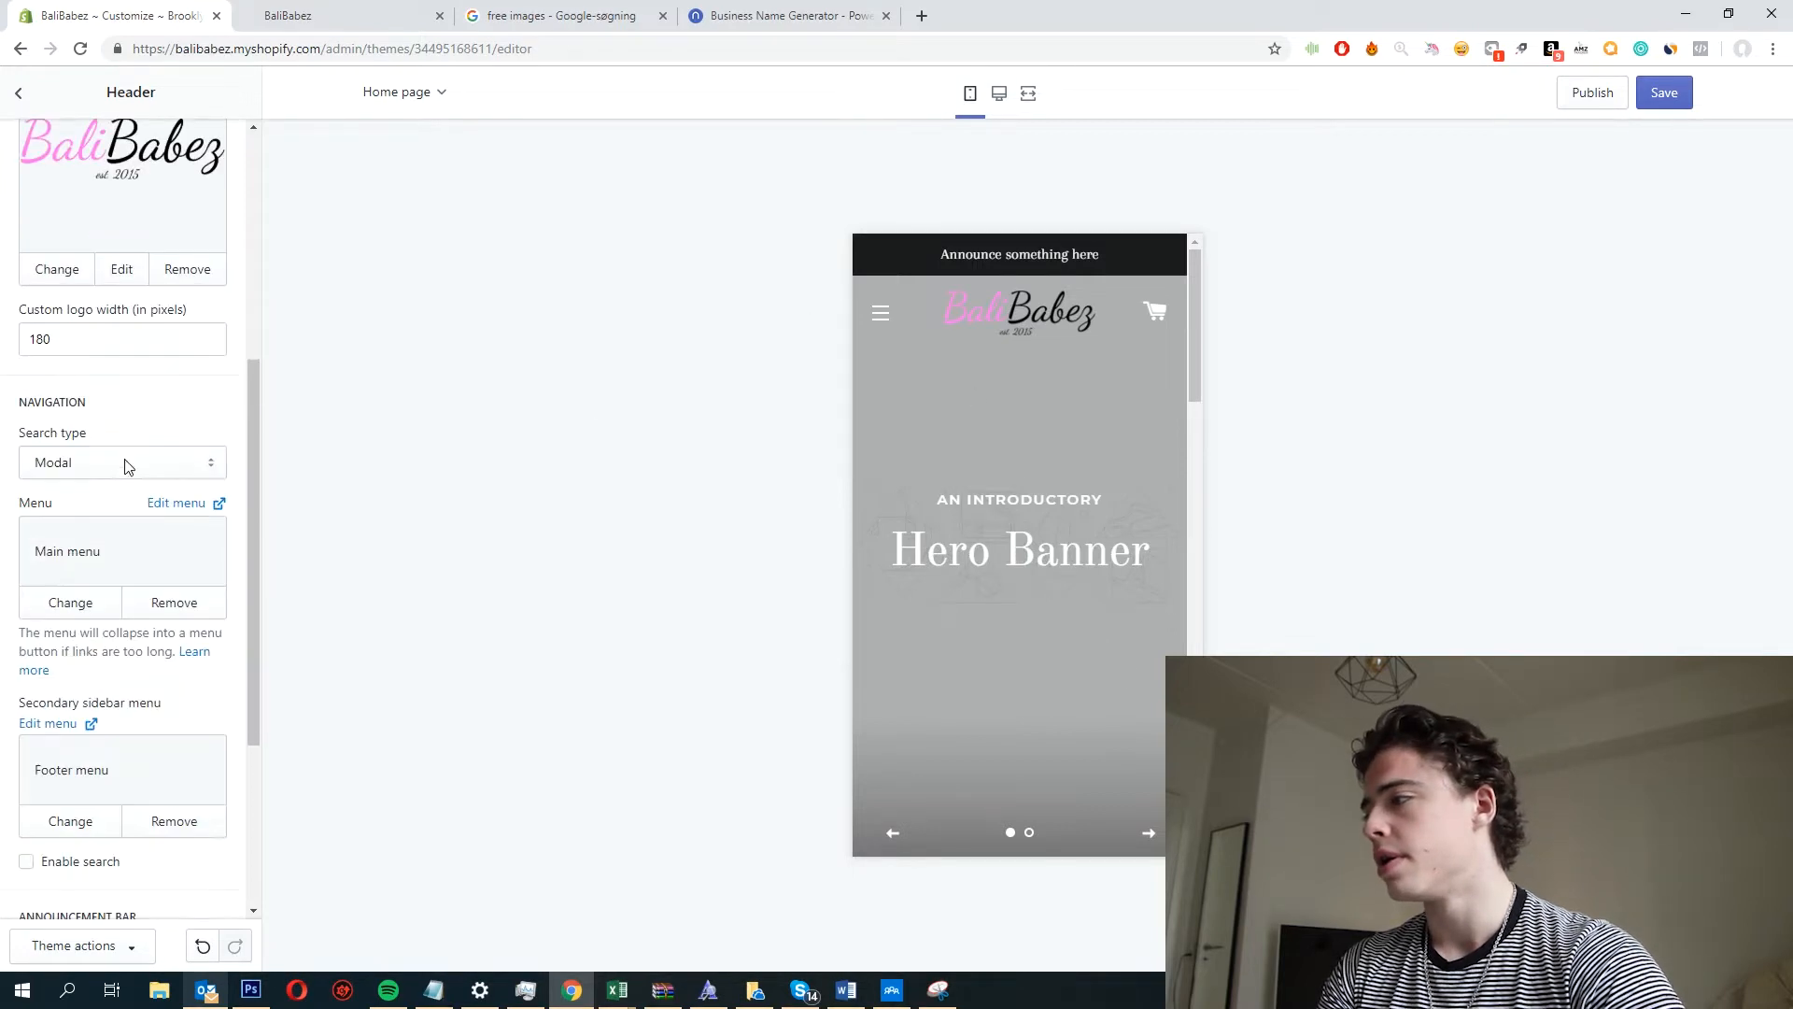
{"action": "left_click", "coordinate": [80, 466]}
{"action": "left_click", "coordinate": [77, 464]}
{"action": "left_click", "coordinate": [879, 315]}
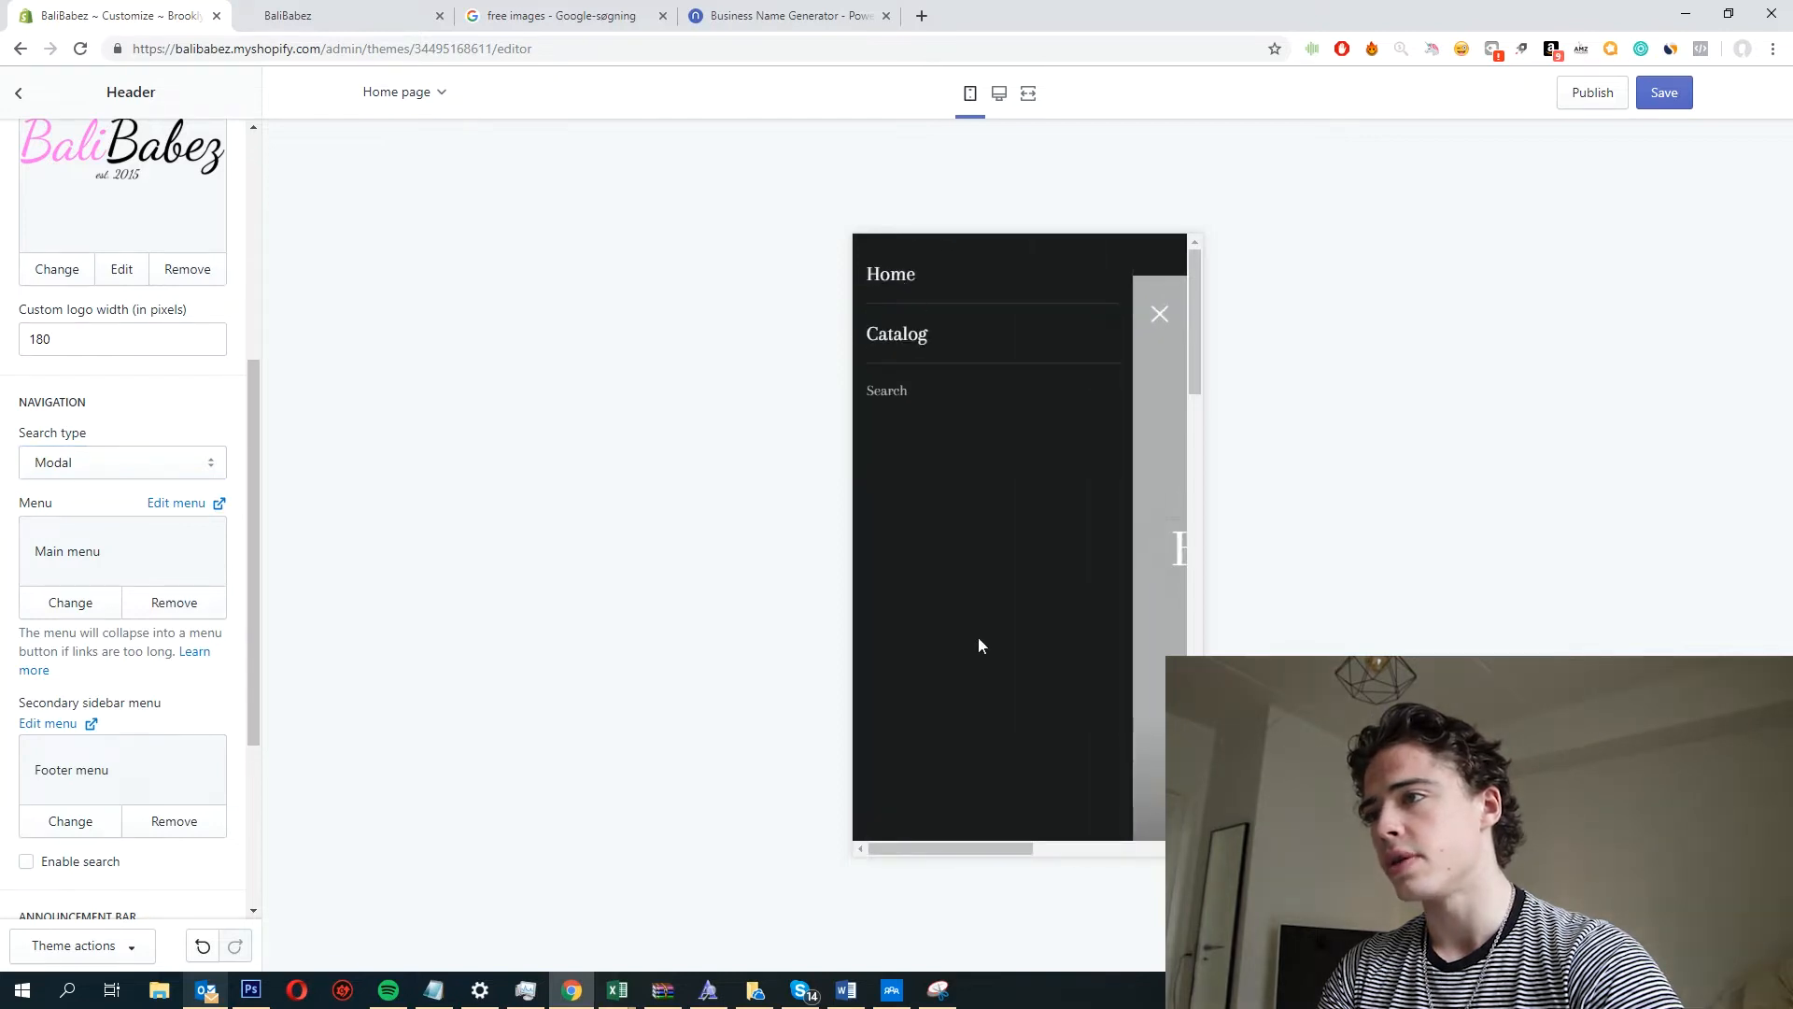
{"action": "left_click", "coordinate": [1141, 409]}
{"action": "left_click", "coordinate": [881, 316]}
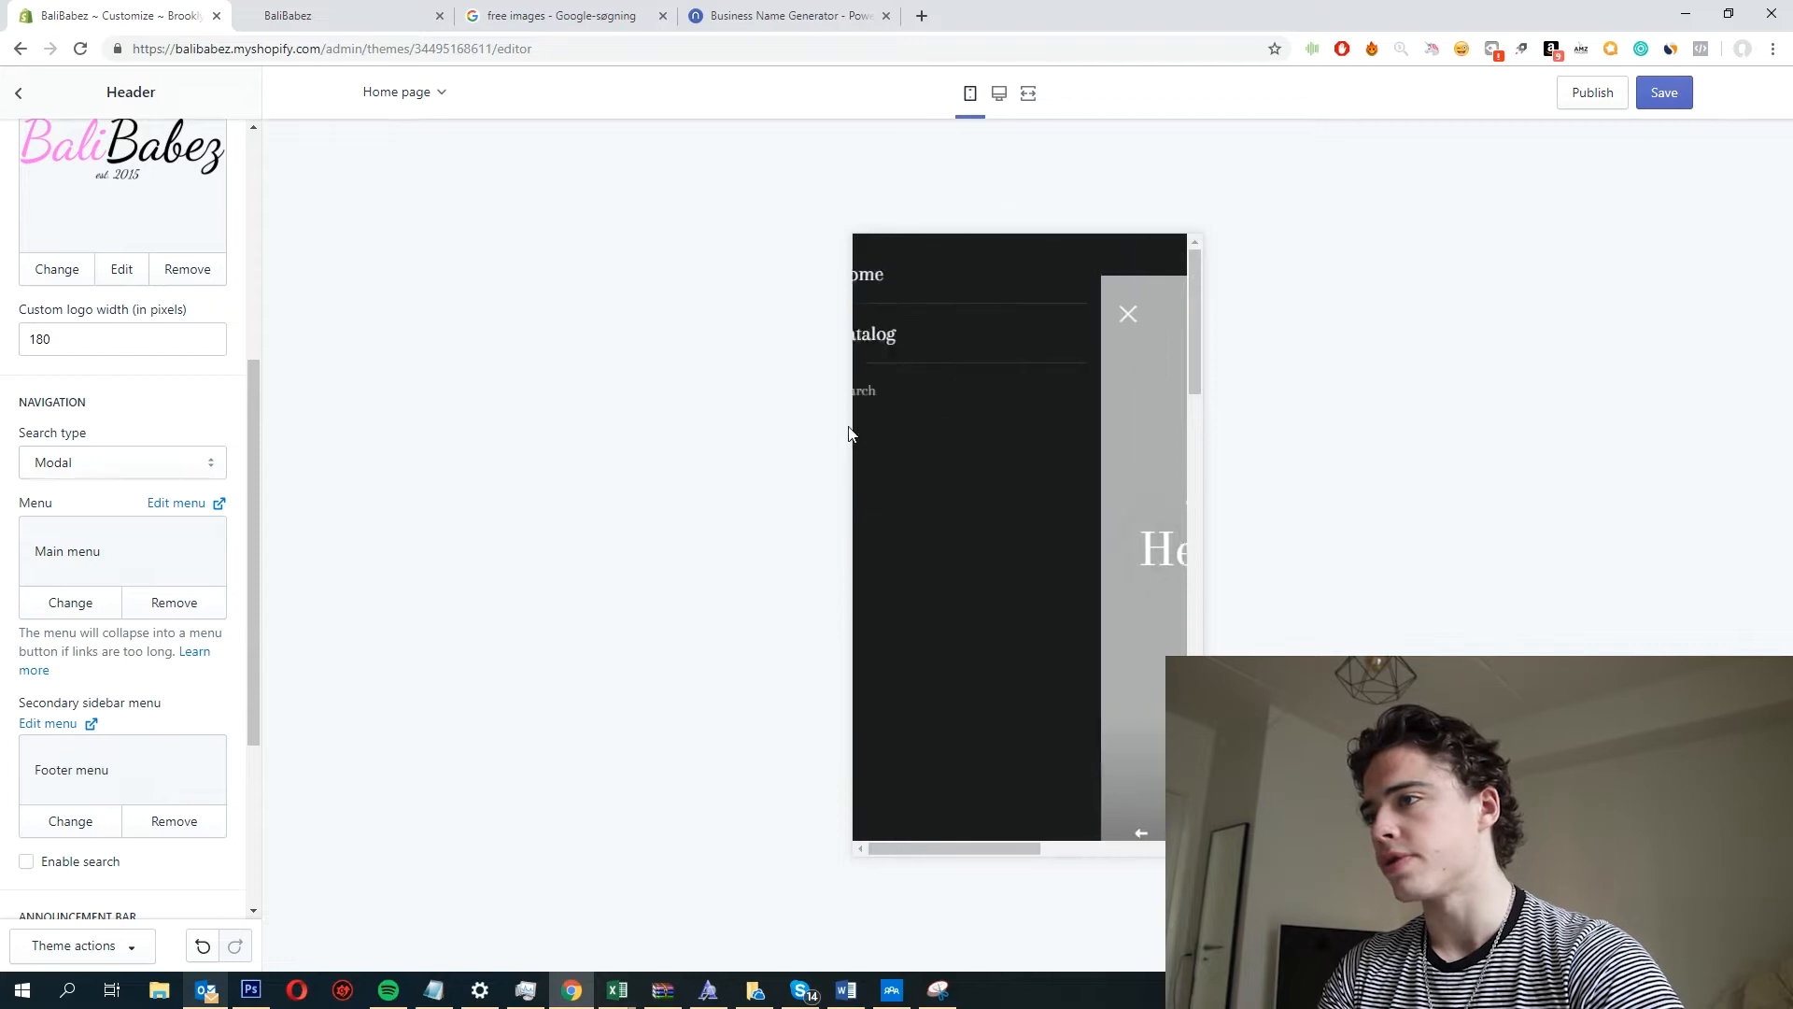
{"action": "left_click", "coordinate": [1156, 437]}
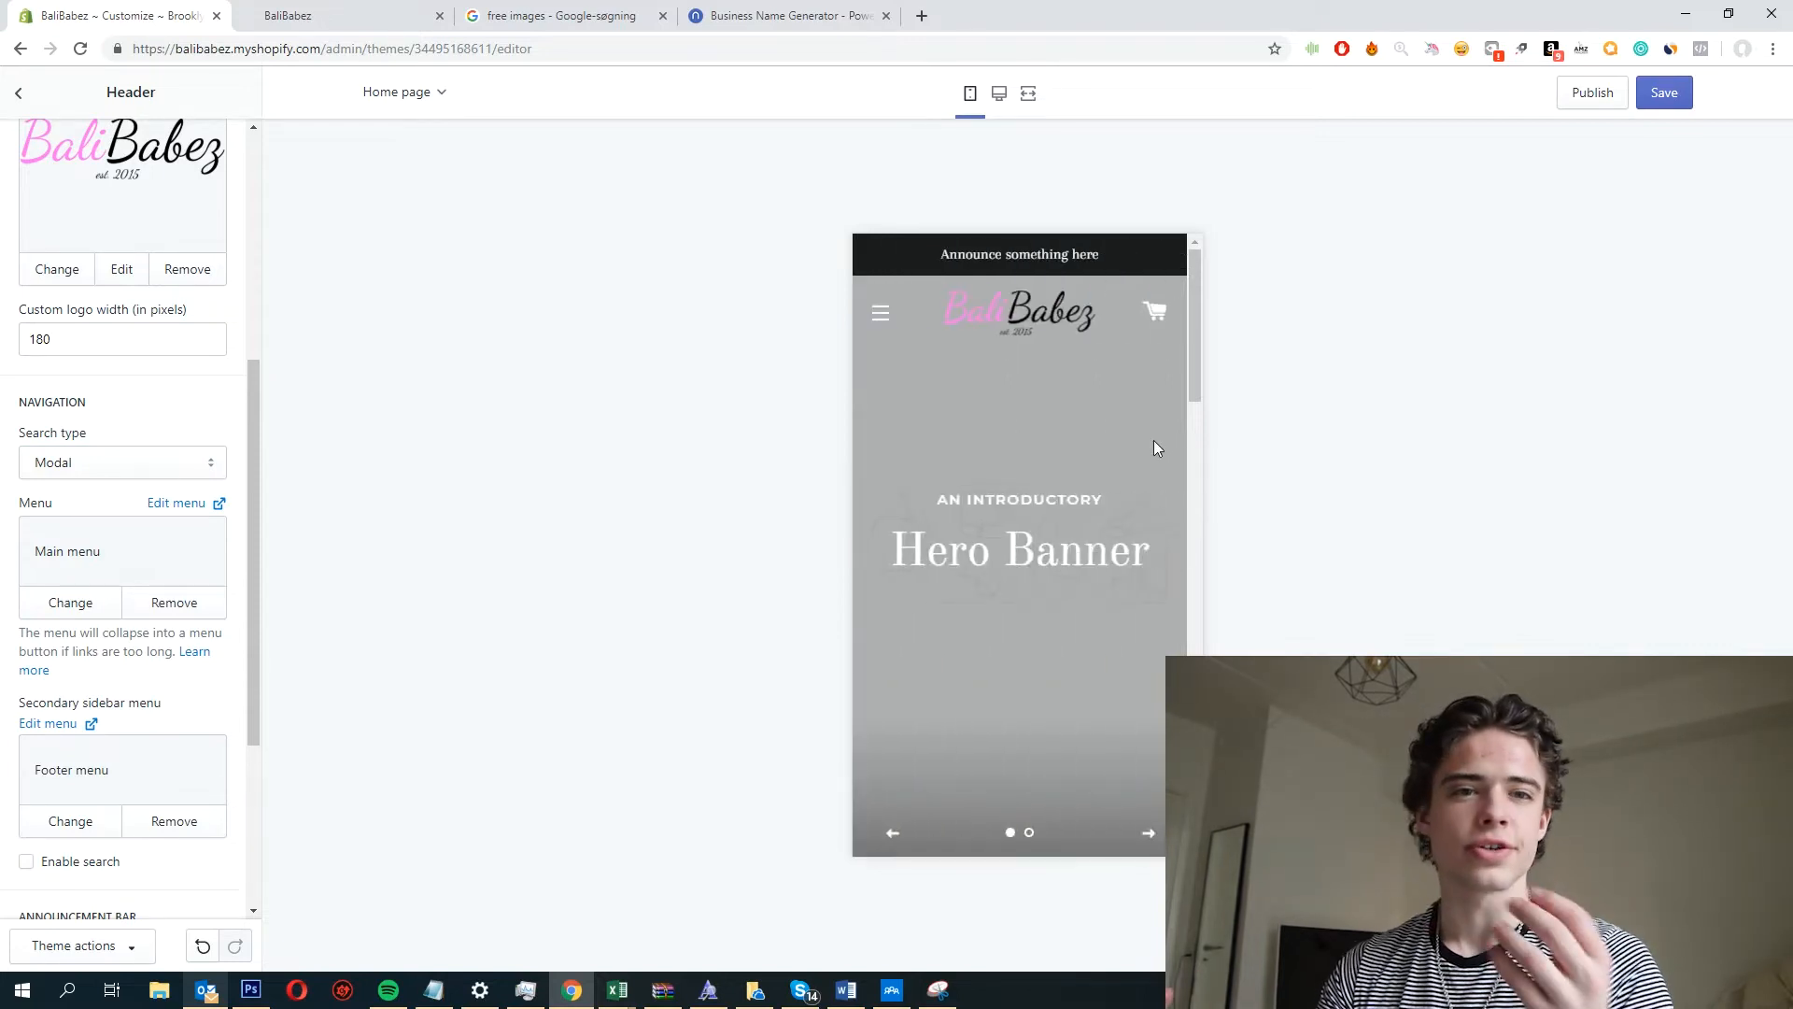
{"action": "scroll", "coordinate": [97, 601], "scroll_direction": "down", "scroll_amount": 2}
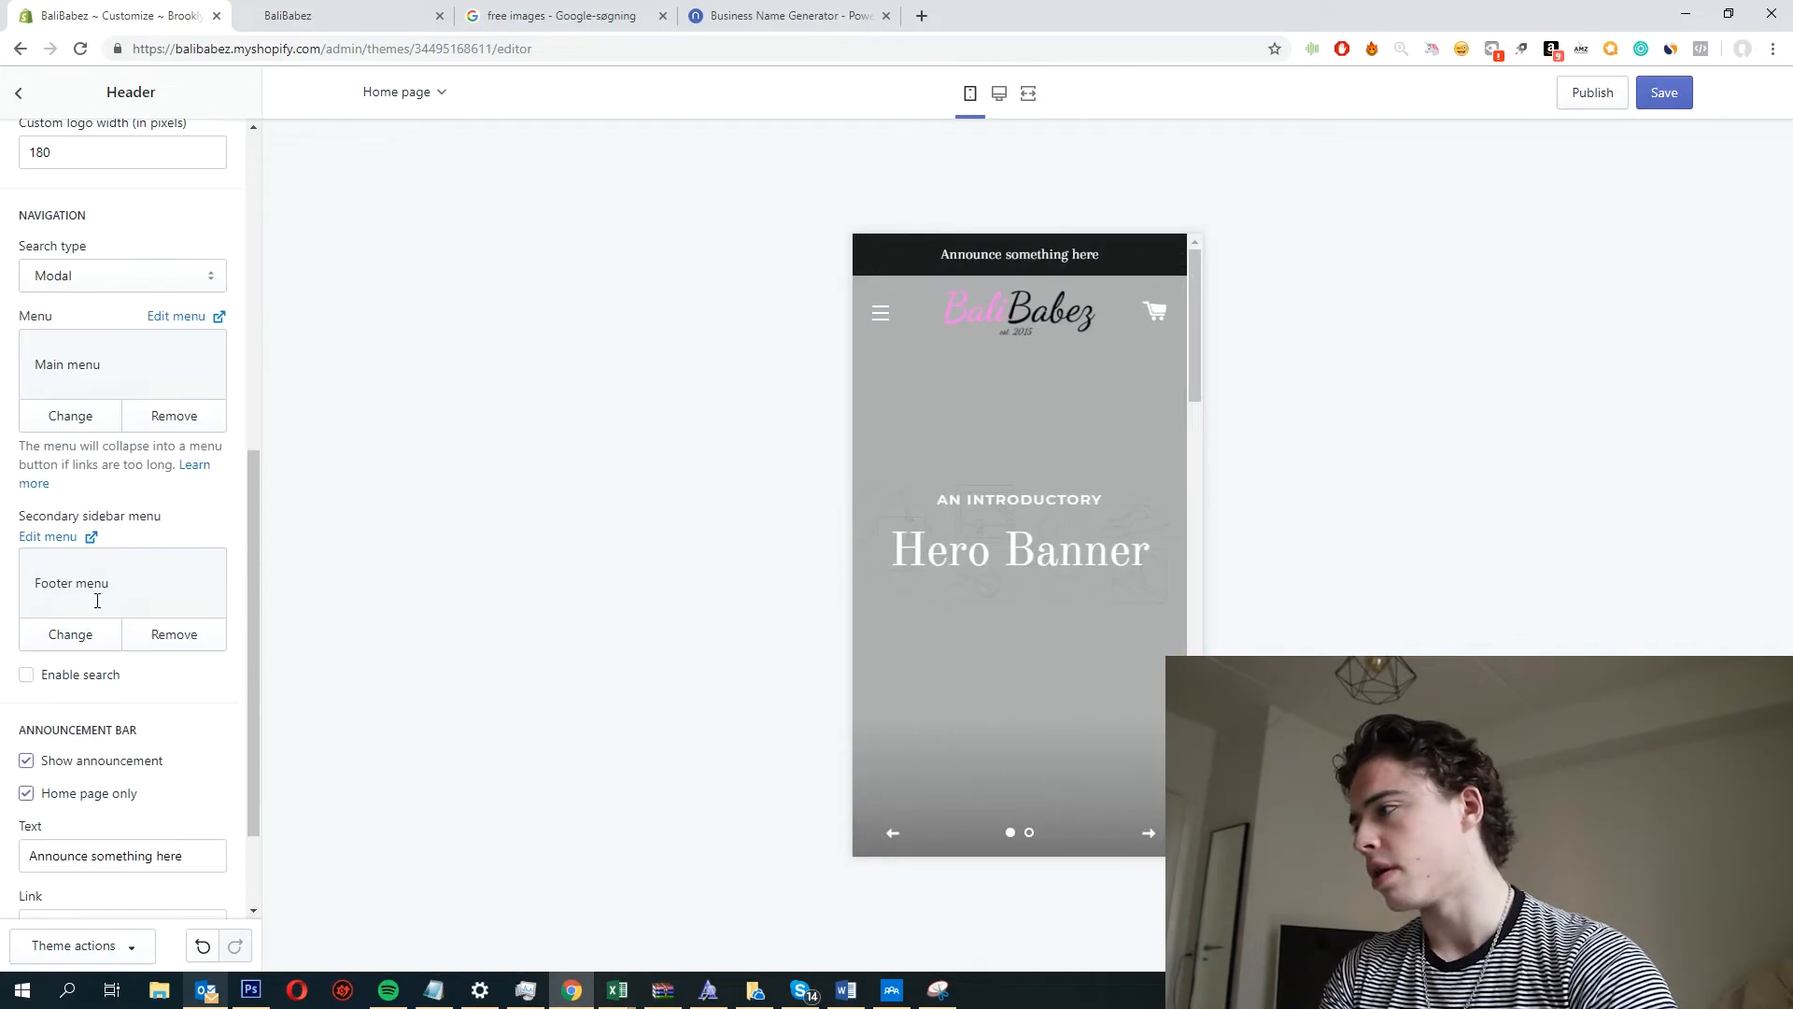
{"action": "scroll", "coordinate": [99, 607], "scroll_direction": "down", "scroll_amount": 2}
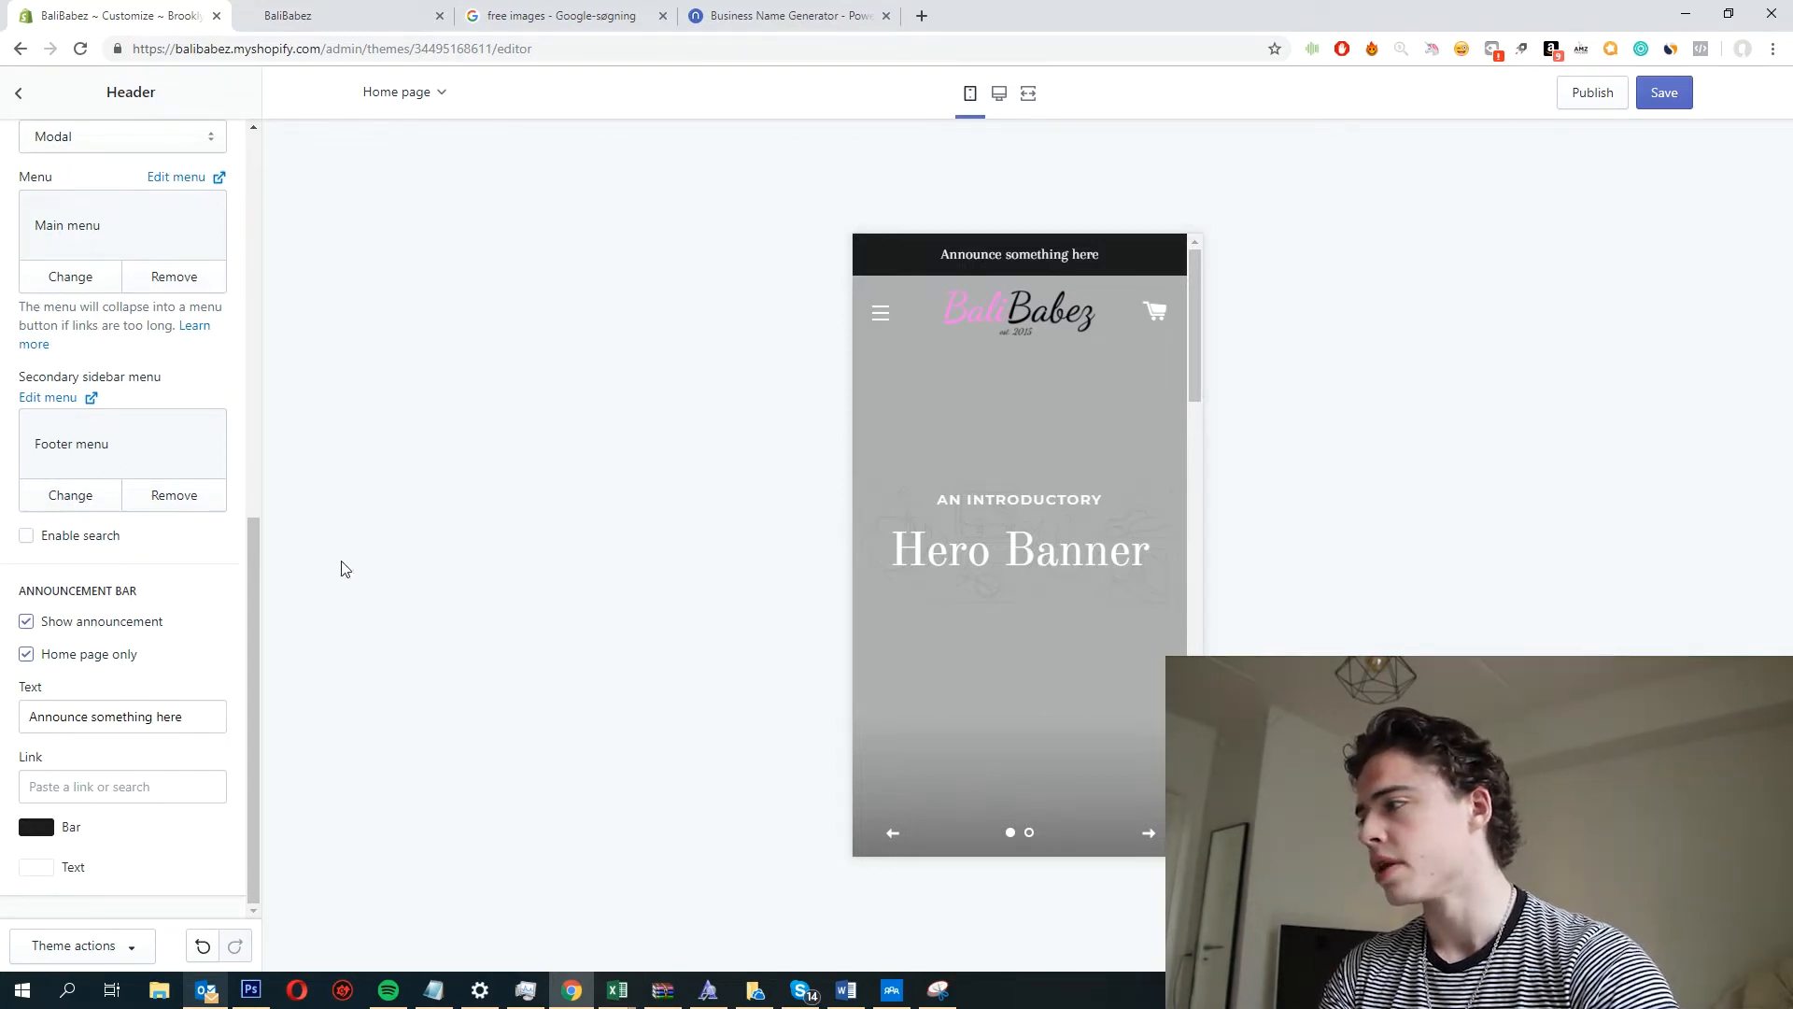
Set the announcement bar text to "Free Worldwide Shipping On All Orders".
{"action": "triple_click", "coordinate": [188, 724]}
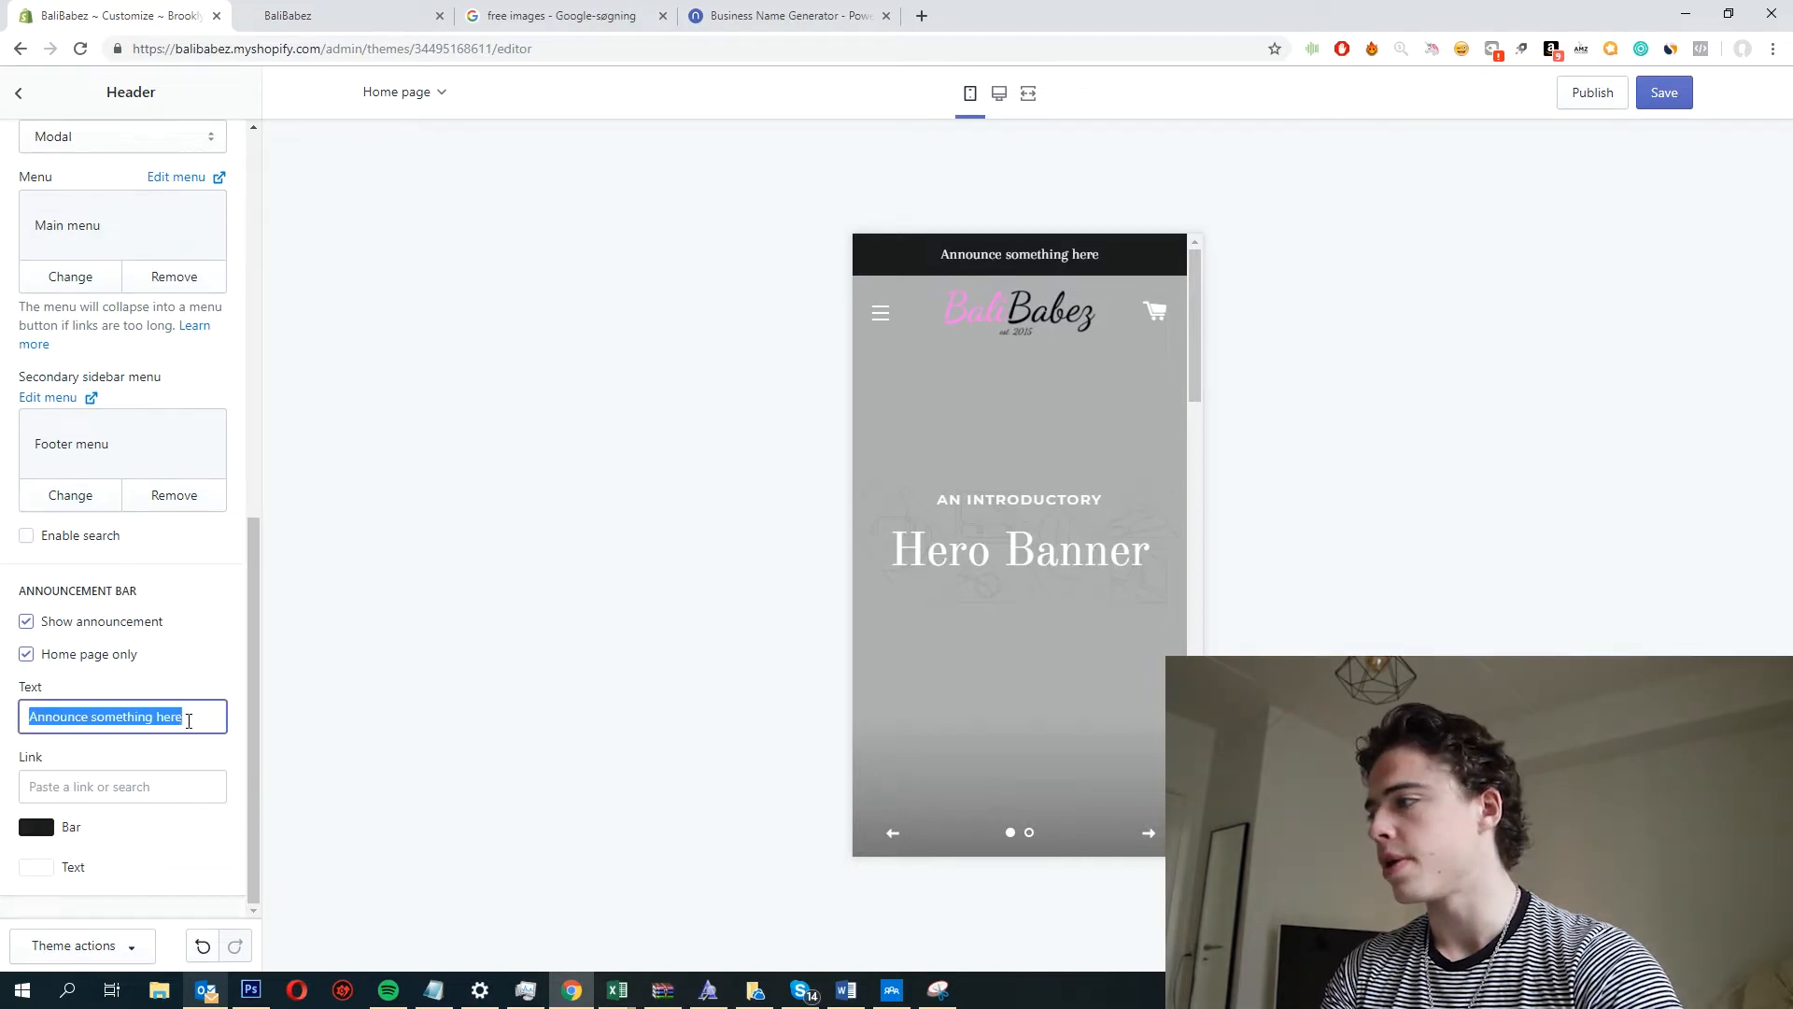
{"action": "type", "text": "Fre"}
{"action": "type", "text": "e World"}
{"action": "type", "text": "e Sh"}
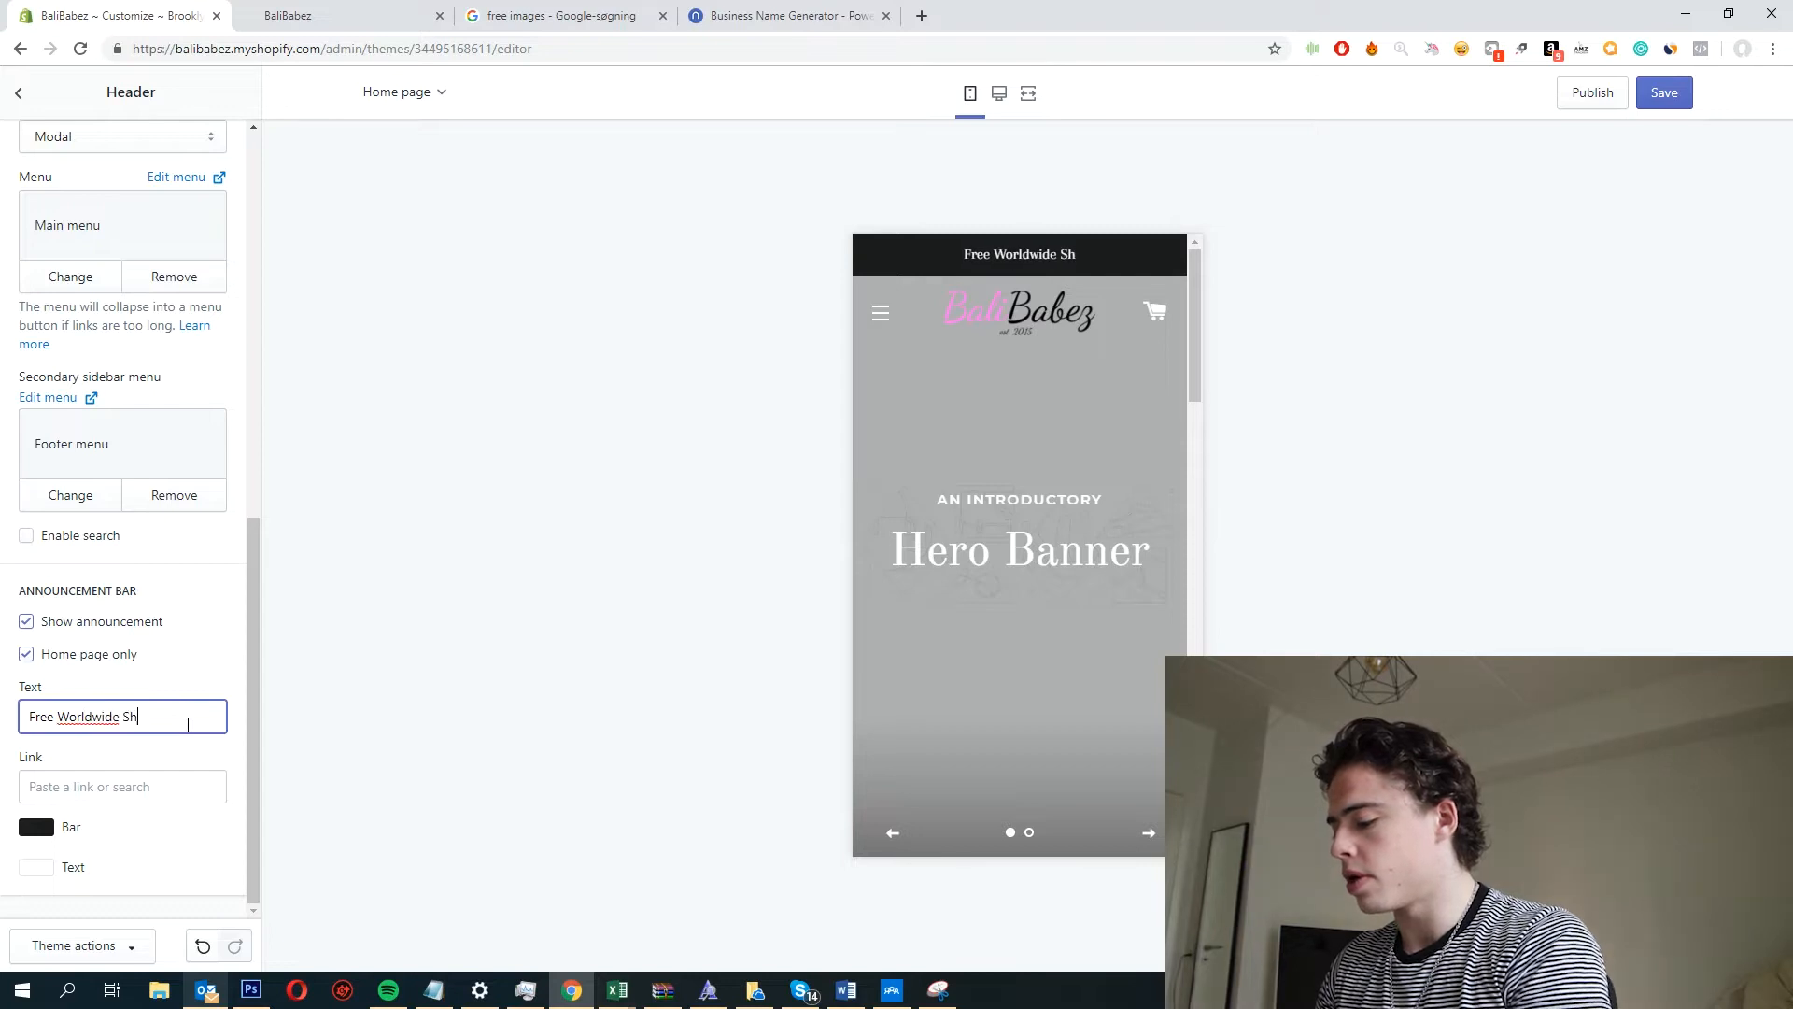
{"action": "type", "text": "ipping On All ORders"}
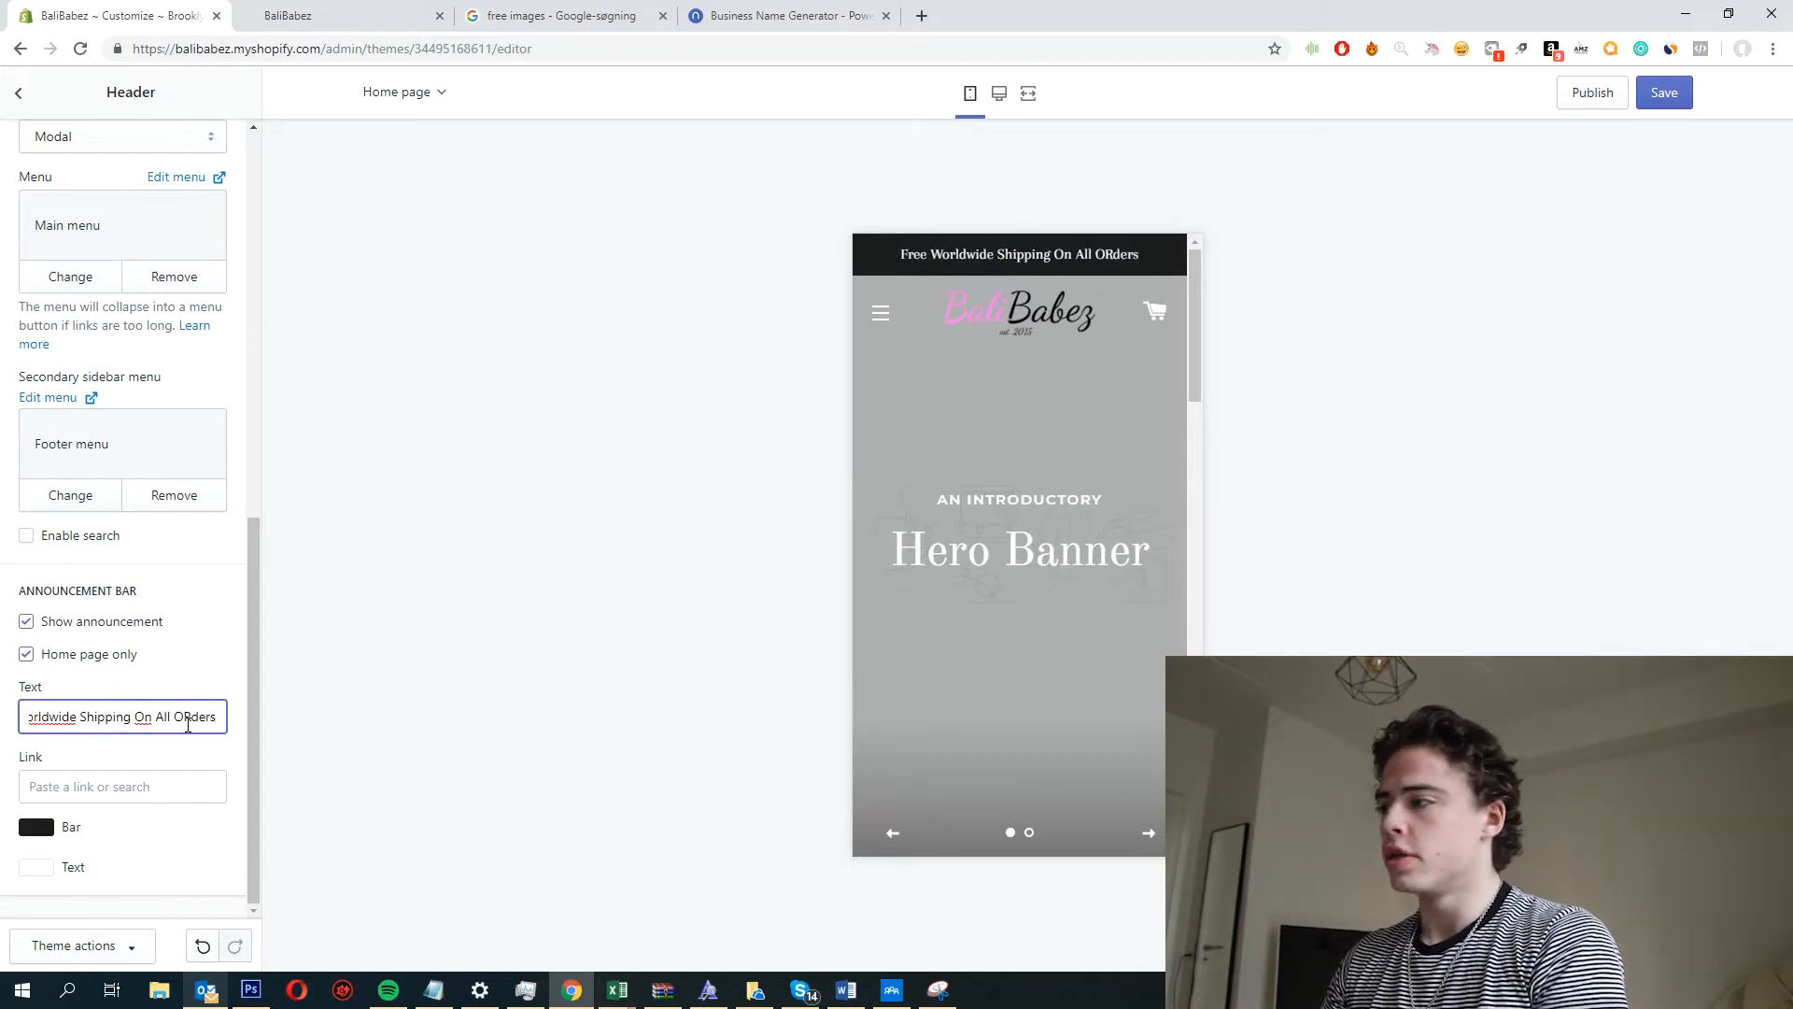
{"action": "left_click", "coordinate": [188, 724]}
{"action": "key", "text": "BackSpace"}
{"action": "type", "text": "r"}
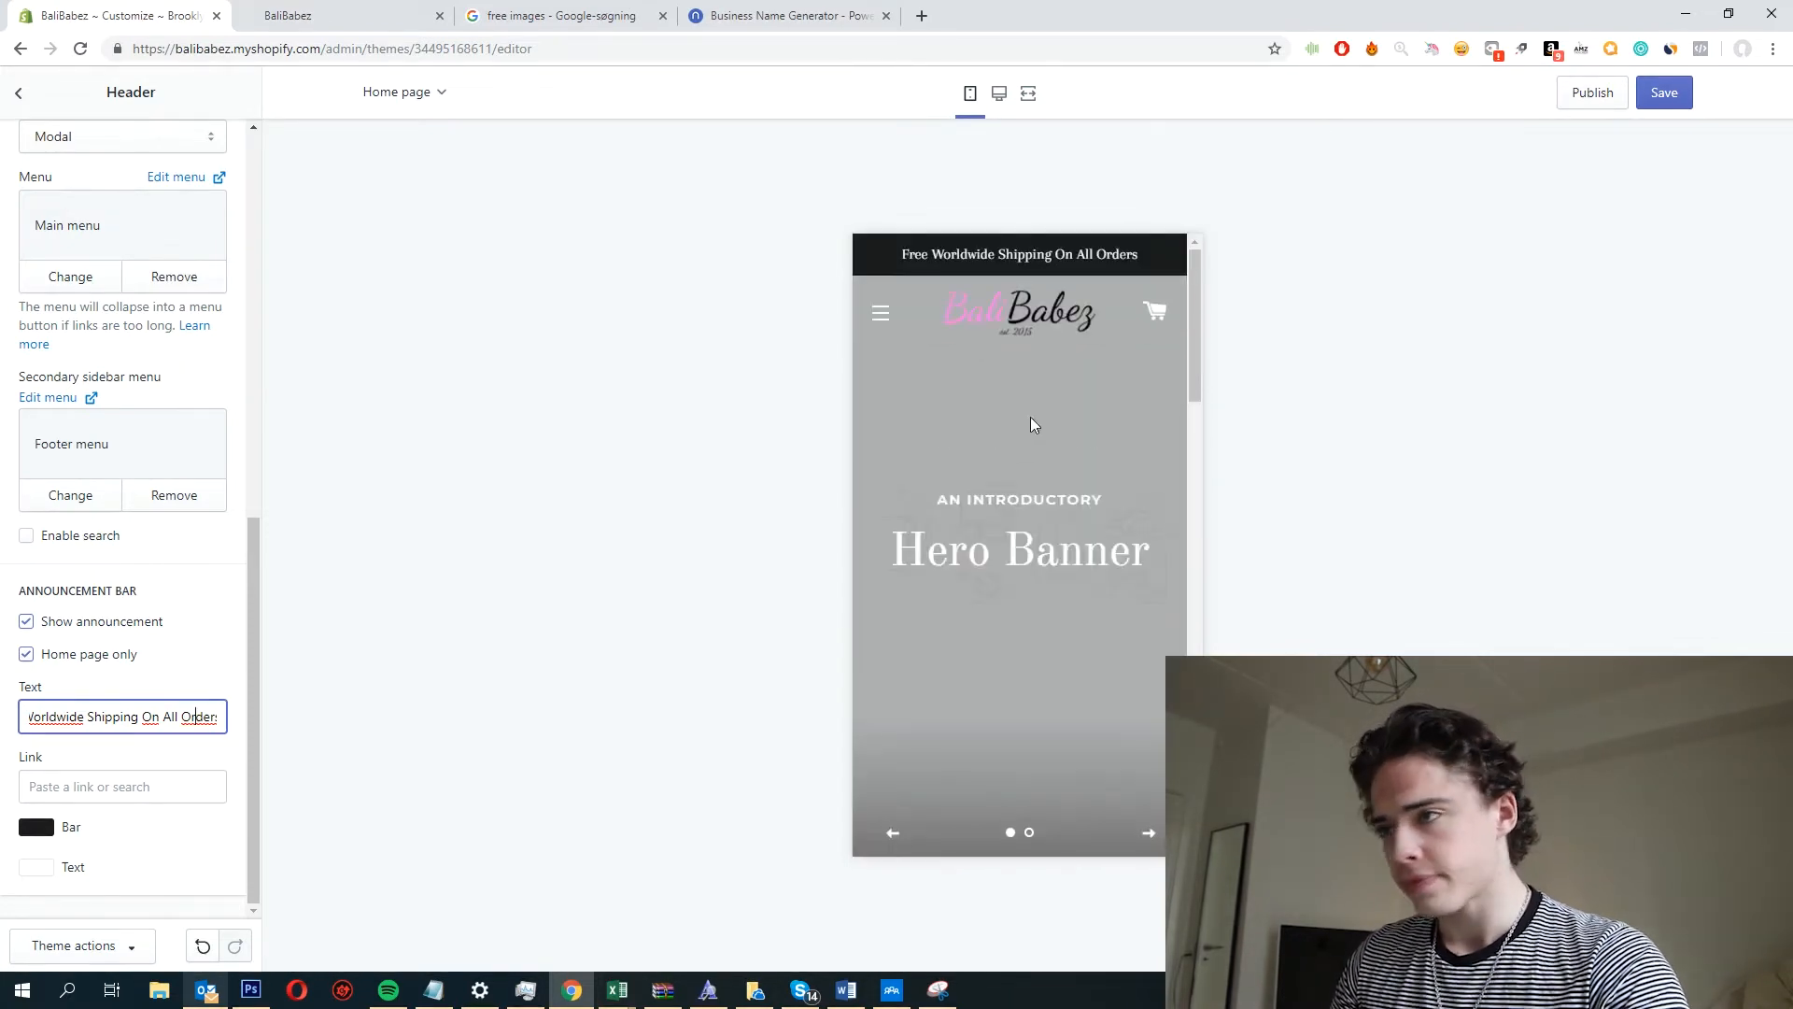
Turn off the announcement bar's home-page-only option and open the Test Bikini product in the mobile preview to check it.
{"action": "left_click", "coordinate": [1031, 417]}
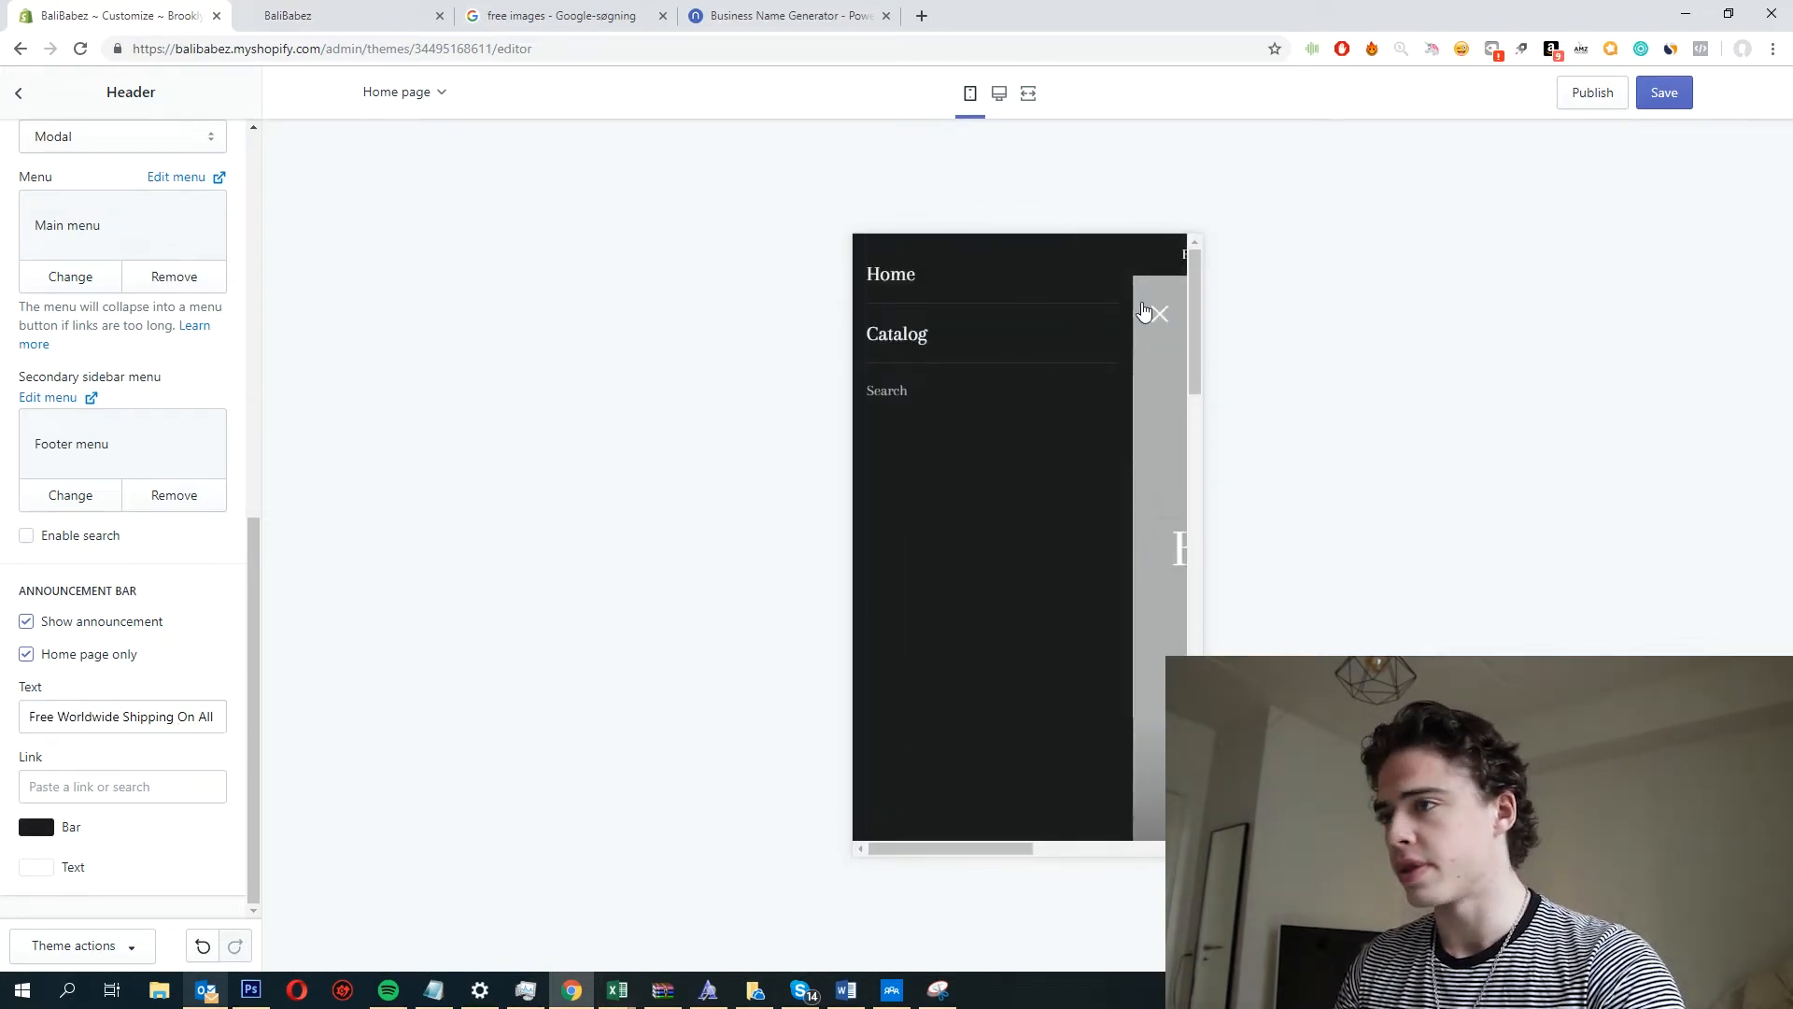
{"action": "left_click", "coordinate": [1161, 312]}
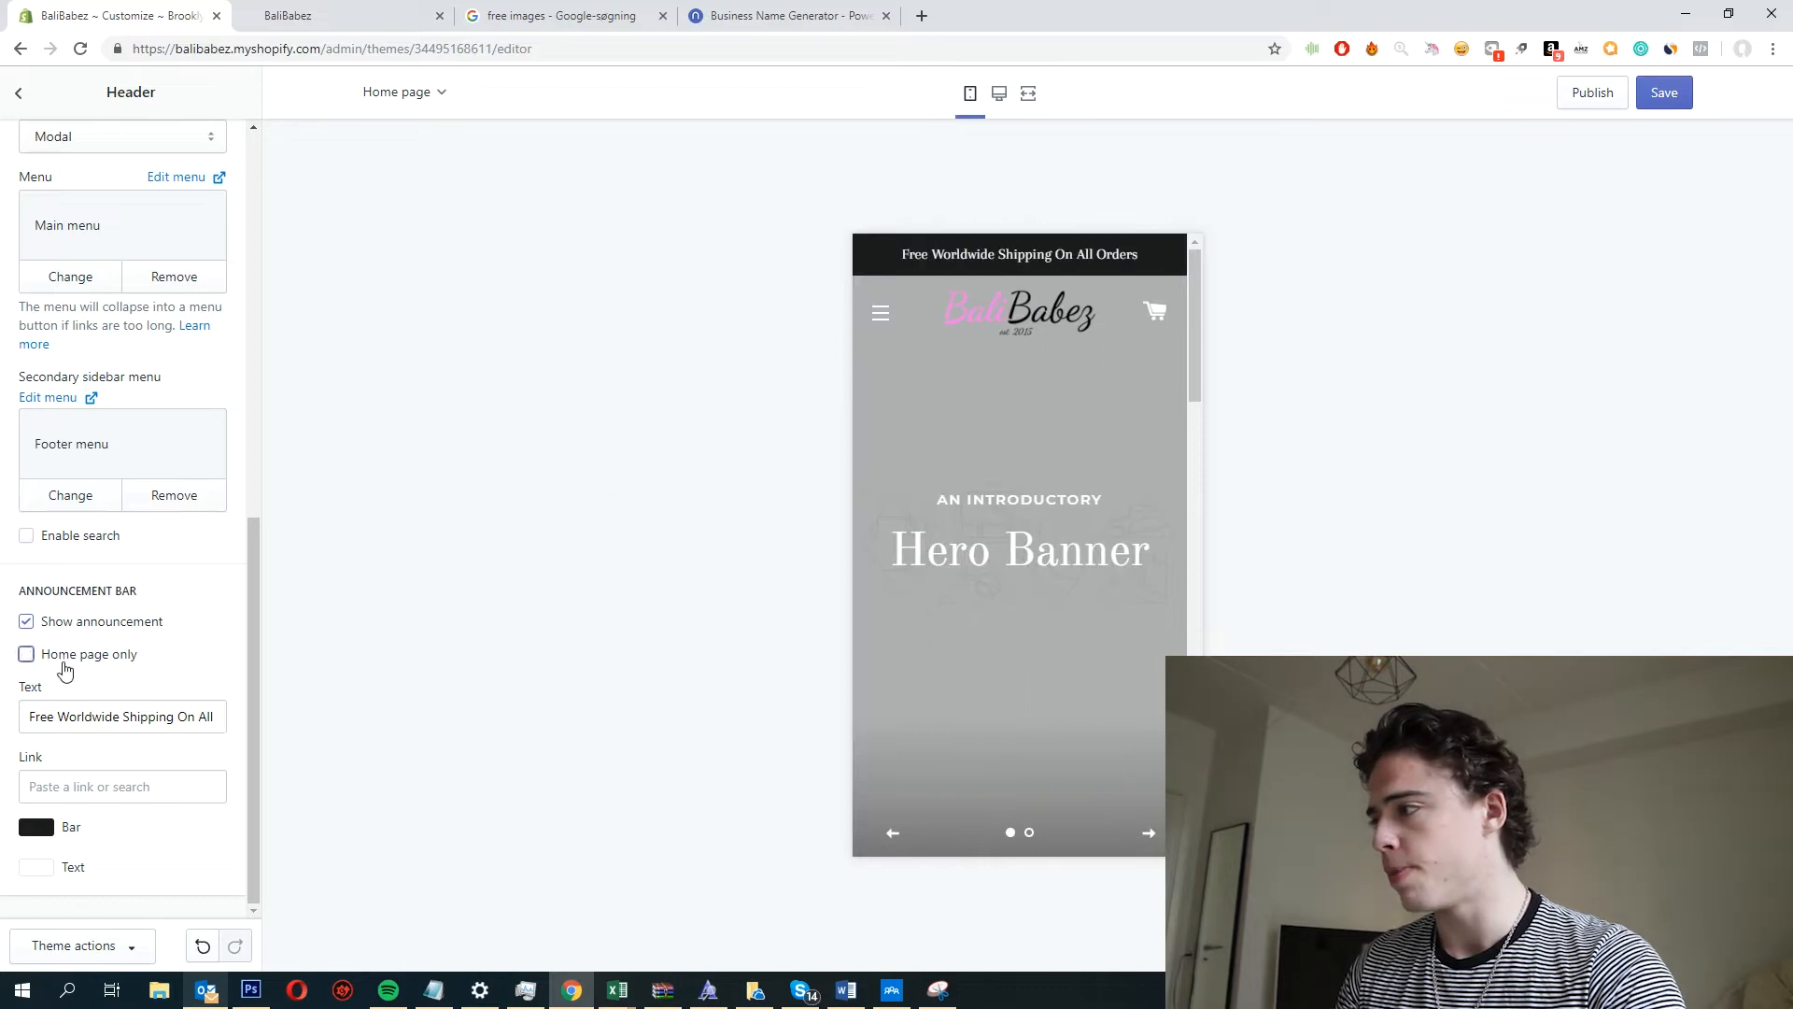
{"action": "scroll", "coordinate": [1167, 448], "scroll_direction": "down", "scroll_amount": 3}
{"action": "left_click", "coordinate": [1154, 433]}
{"action": "scroll", "coordinate": [1084, 489], "scroll_direction": "down", "scroll_amount": 10}
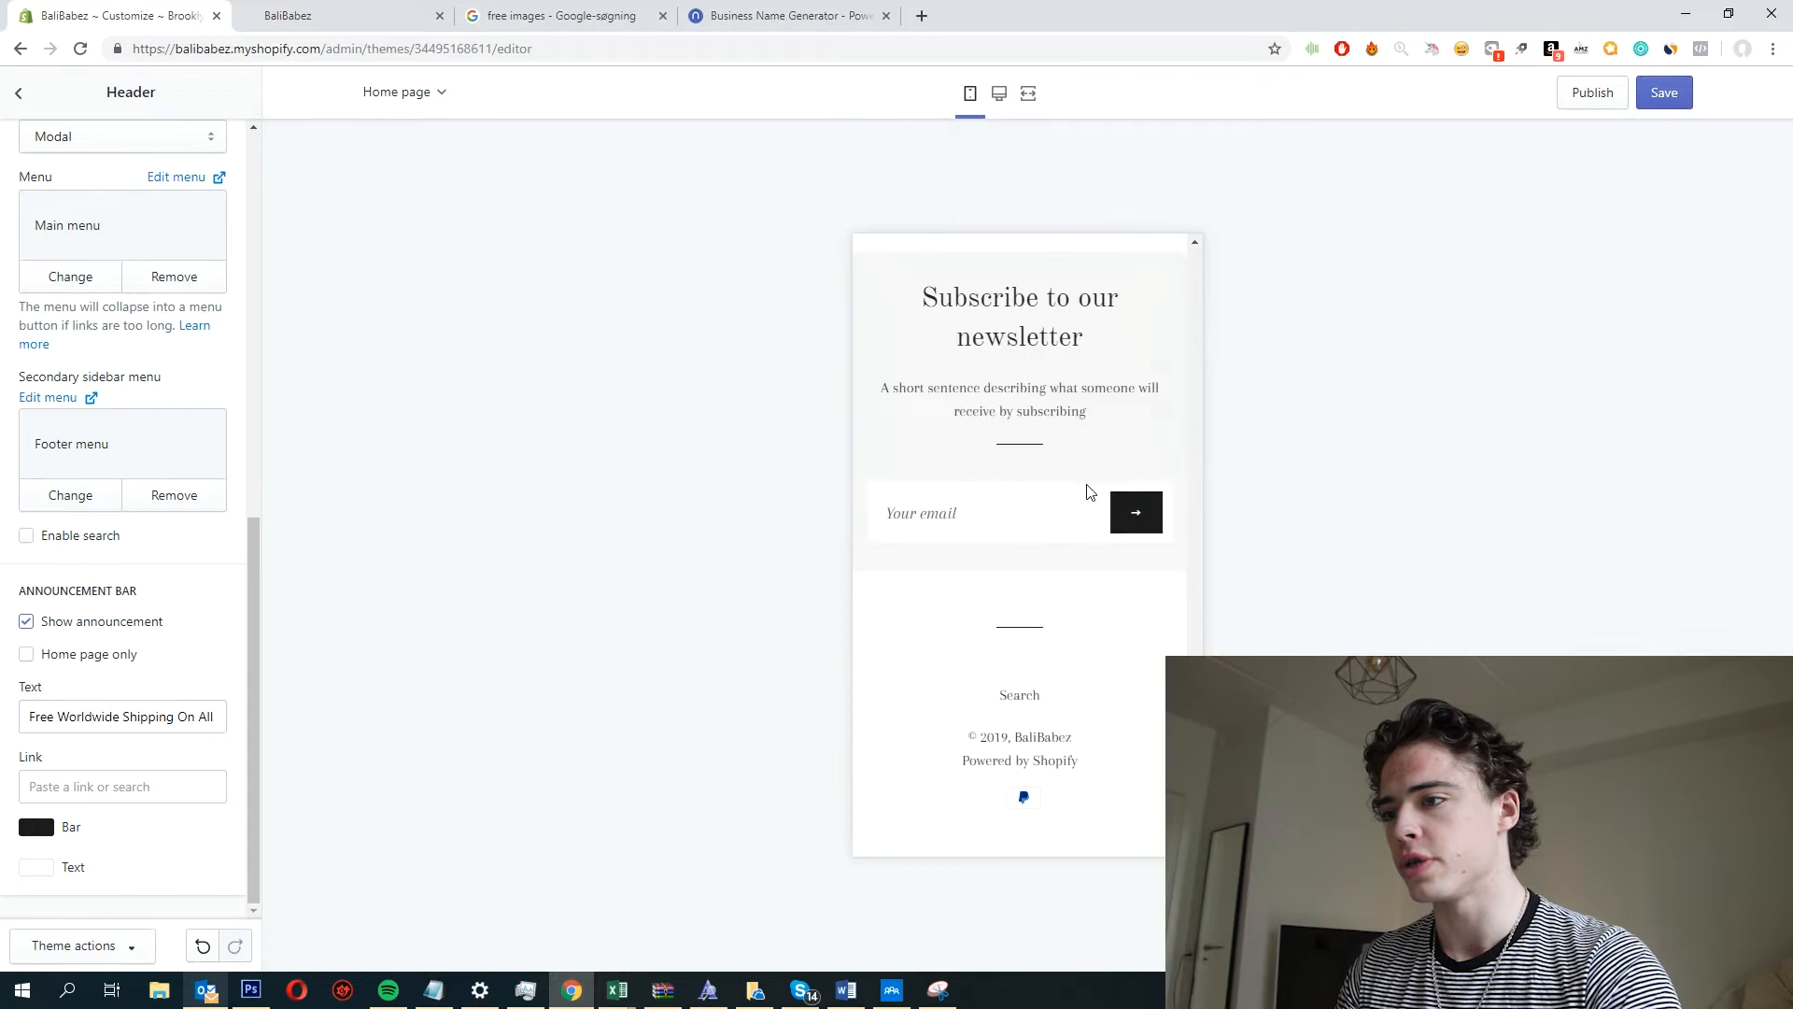
{"action": "scroll", "coordinate": [1084, 489], "scroll_direction": "up", "scroll_amount": 5}
{"action": "left_click", "coordinate": [1078, 503]}
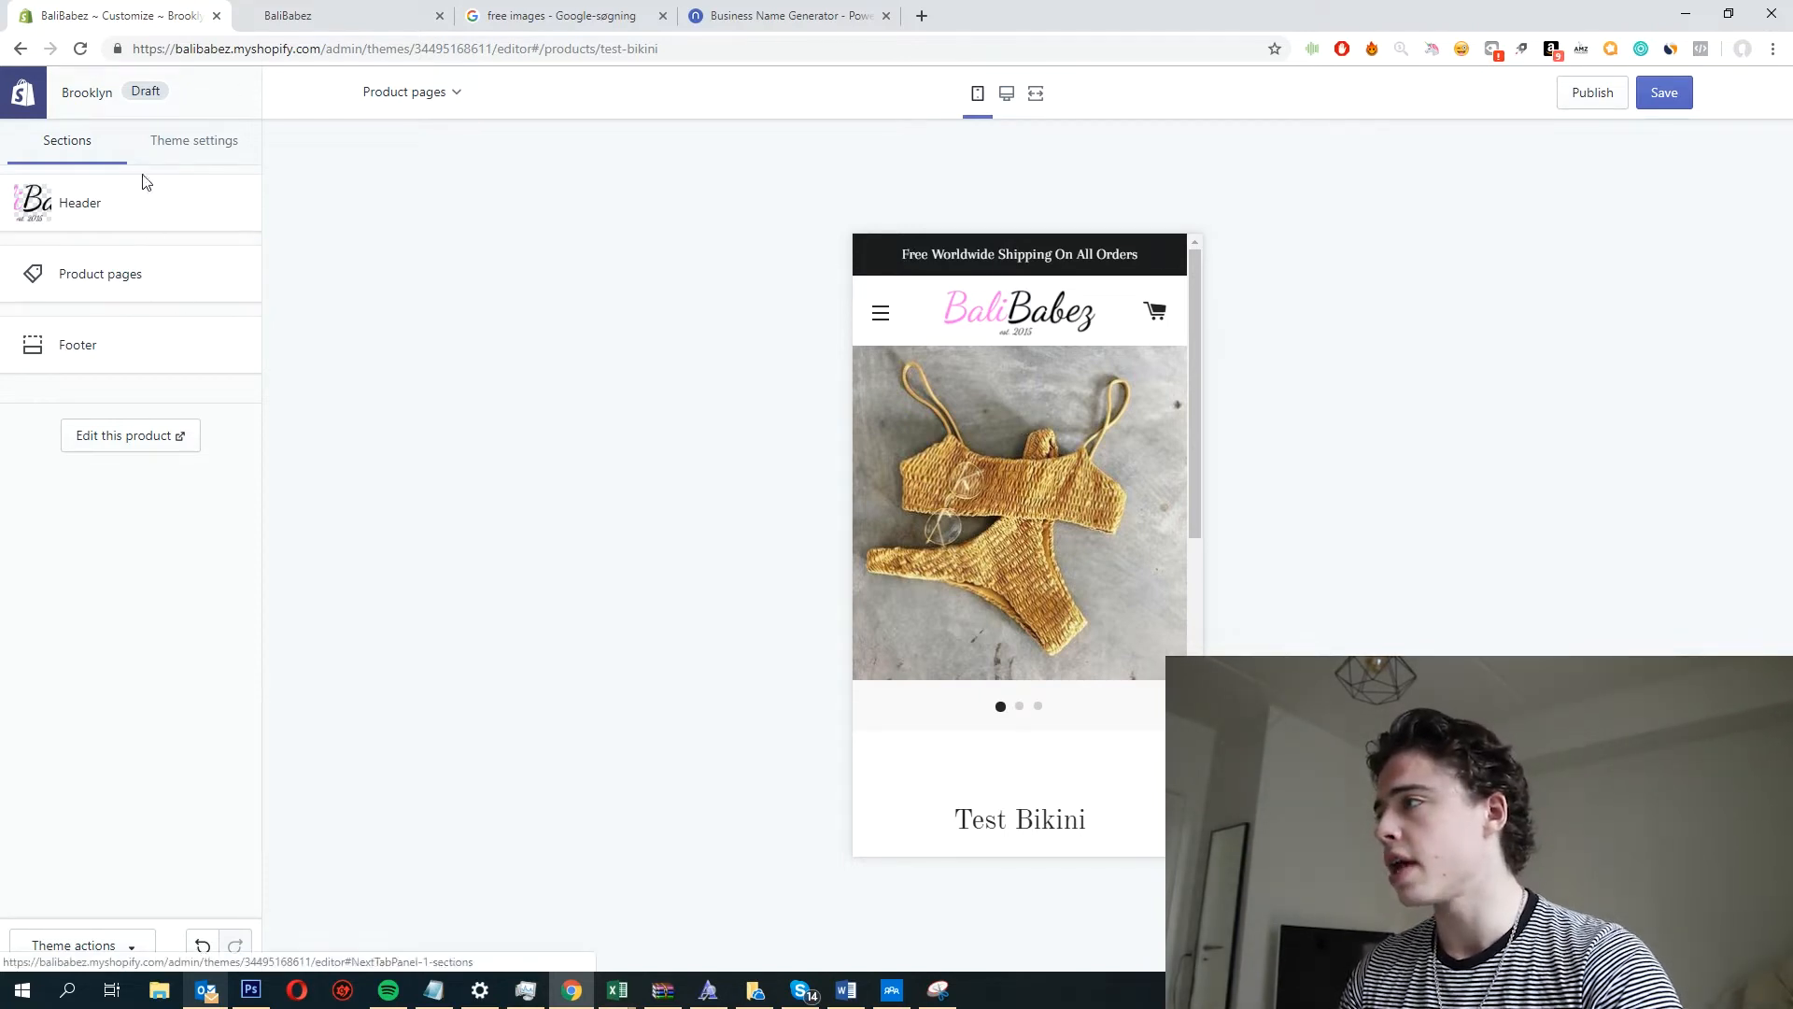
Return to the home page's slideshow settings, and look through the Google results for free image sites.
{"action": "left_click", "coordinate": [381, 99]}
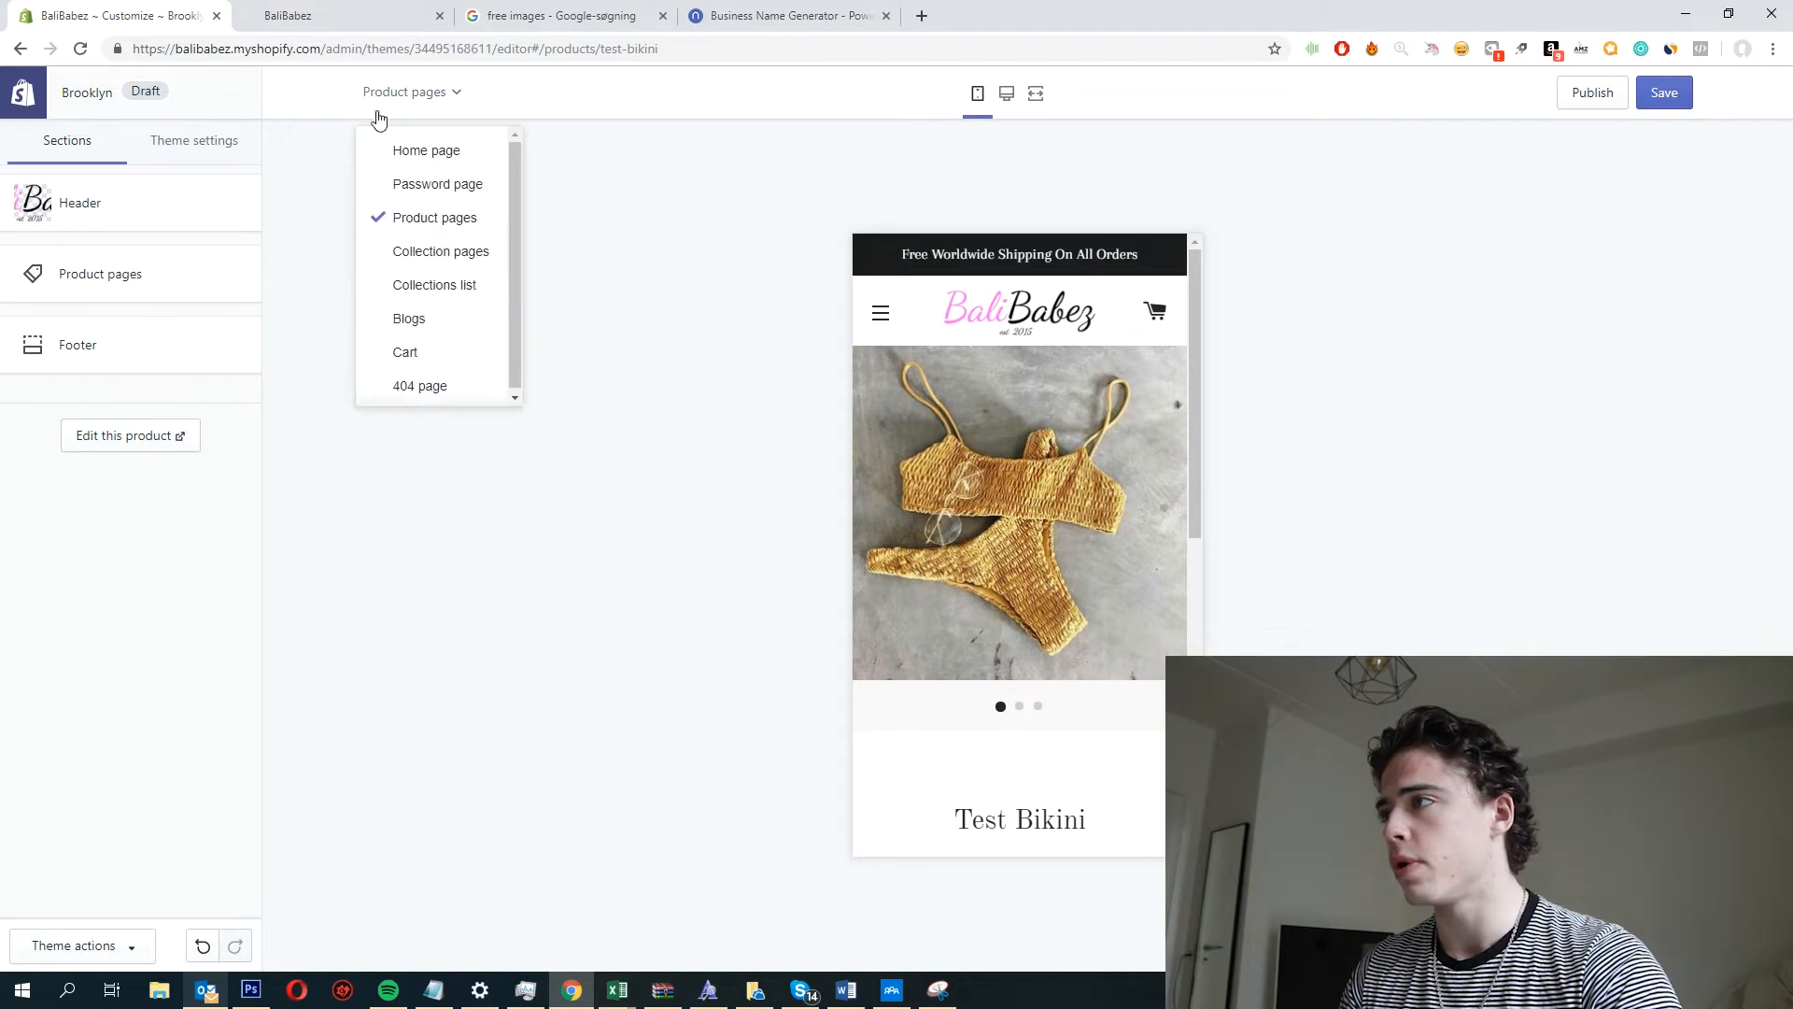
{"action": "left_click", "coordinate": [430, 153]}
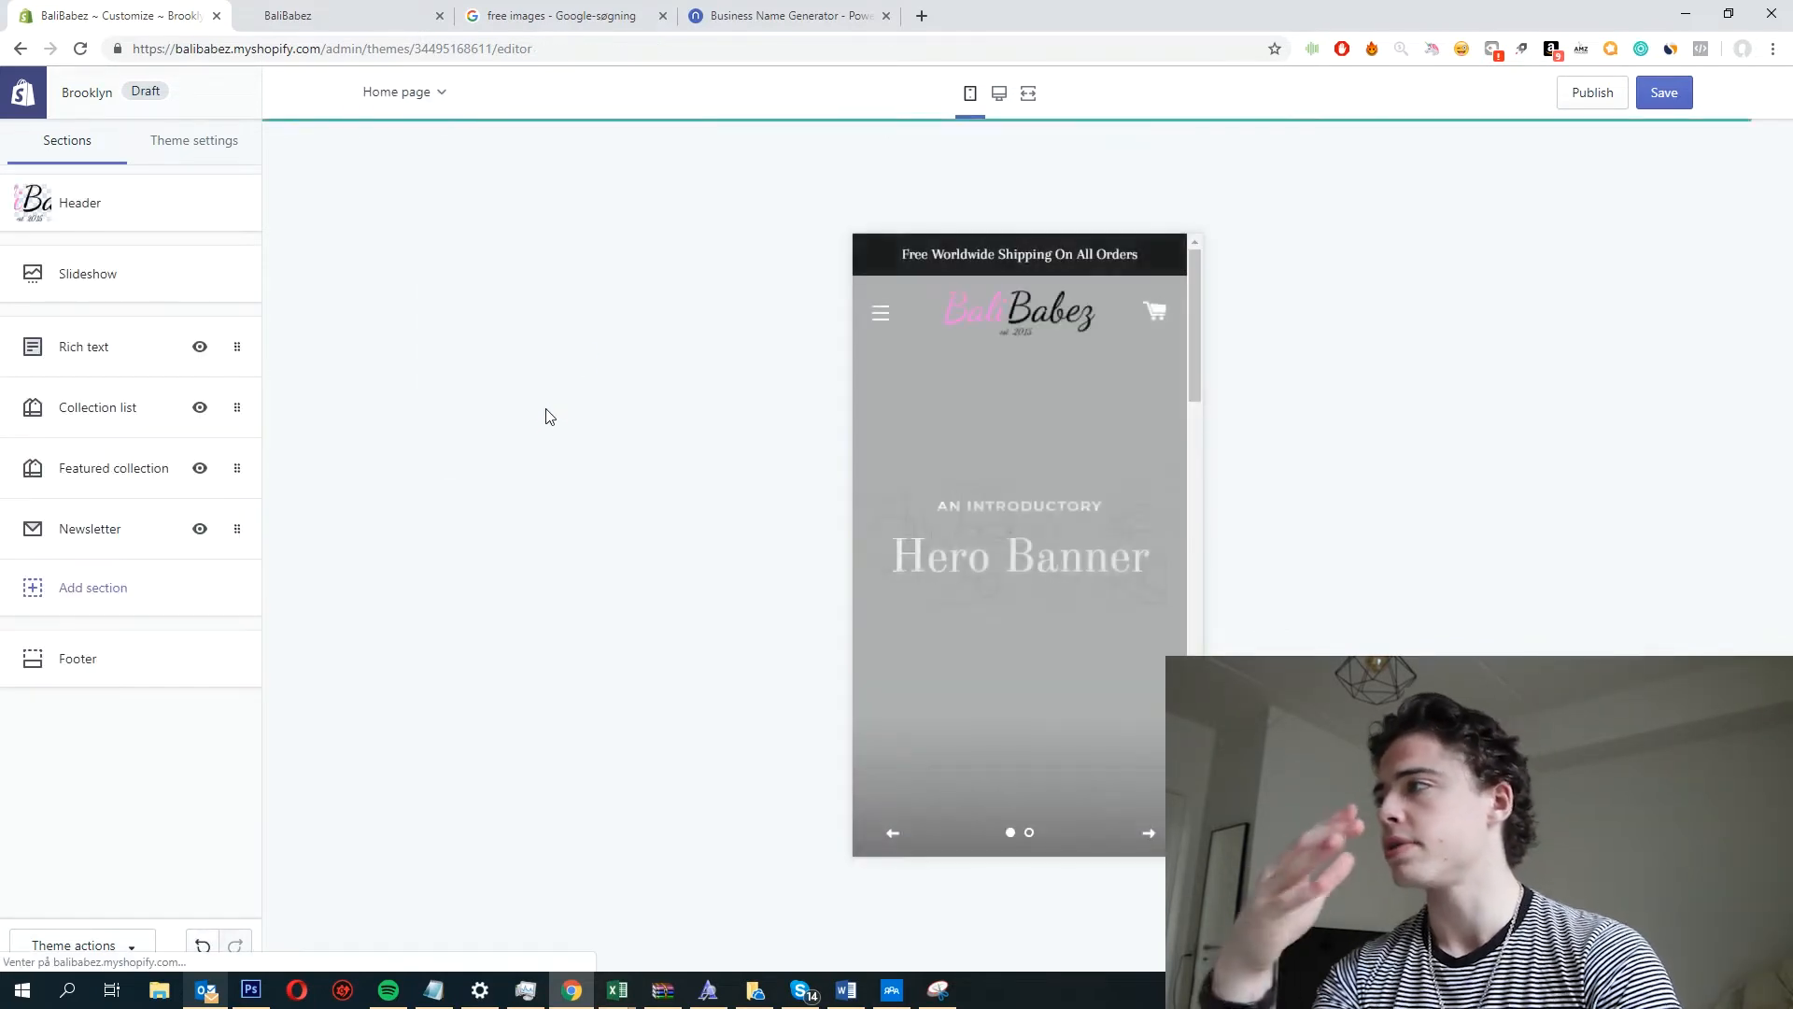
{"action": "left_click", "coordinate": [163, 297]}
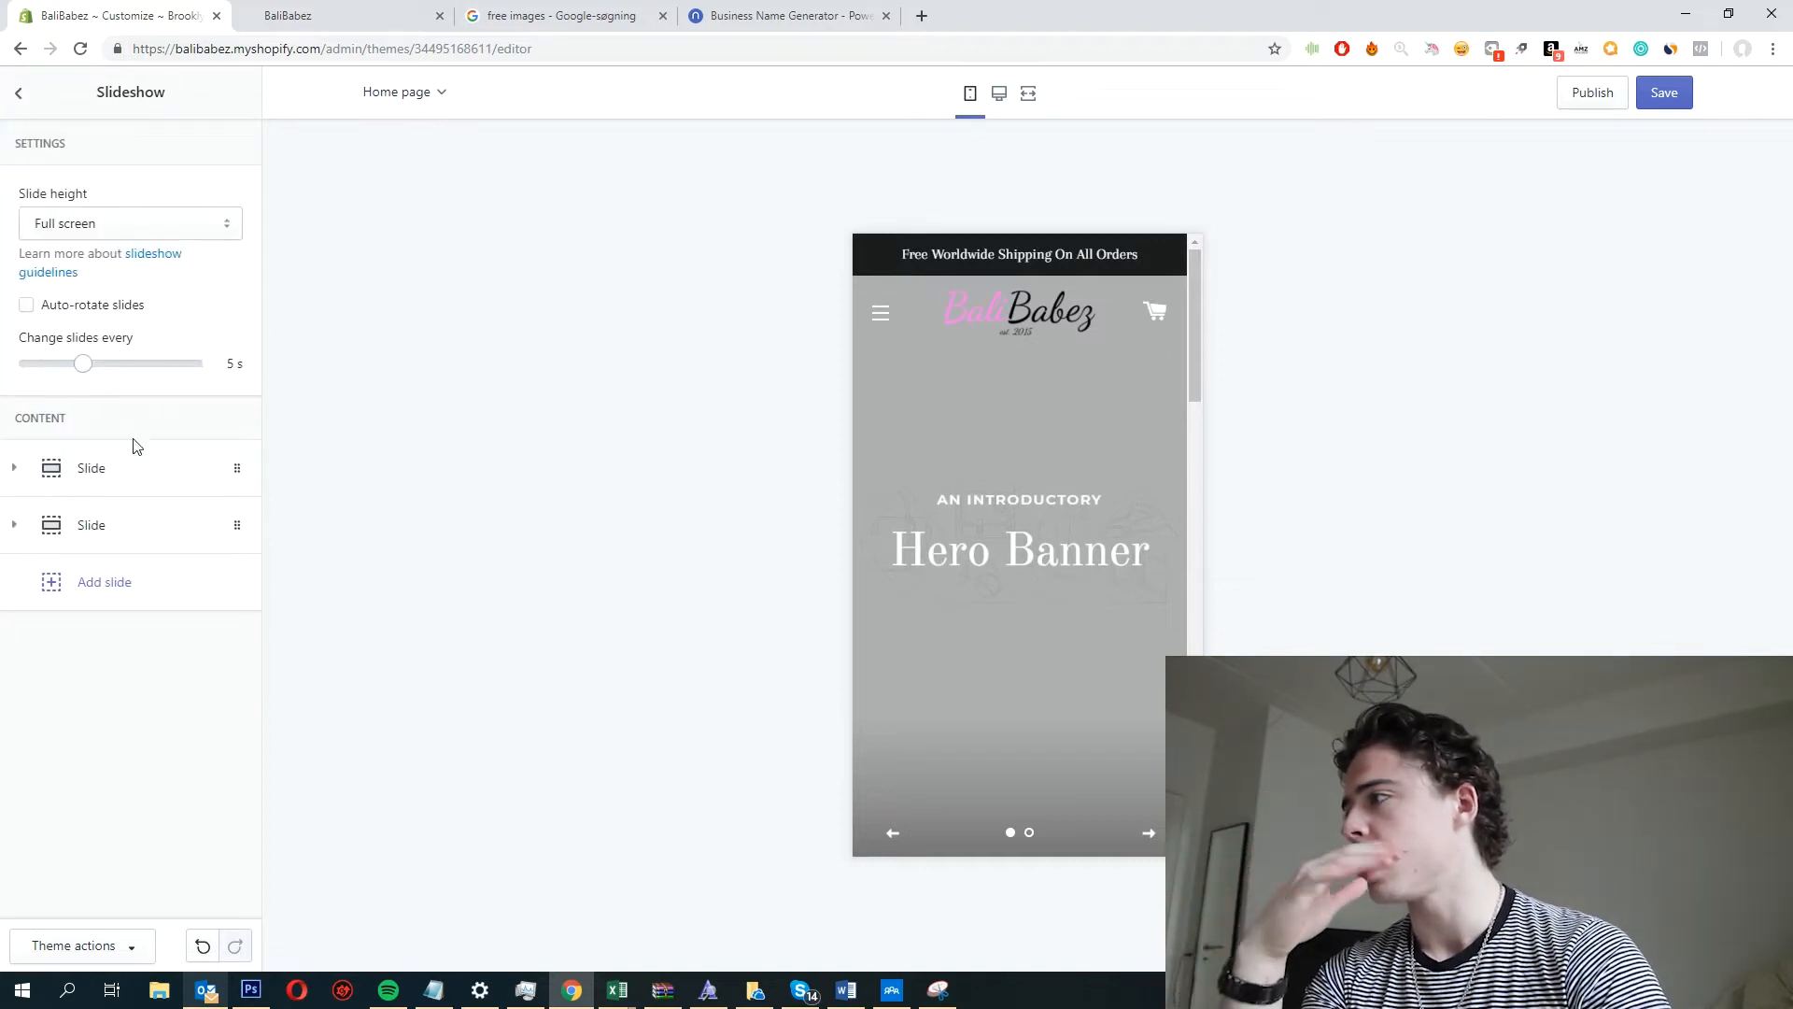
{"action": "left_click", "coordinate": [617, 15]}
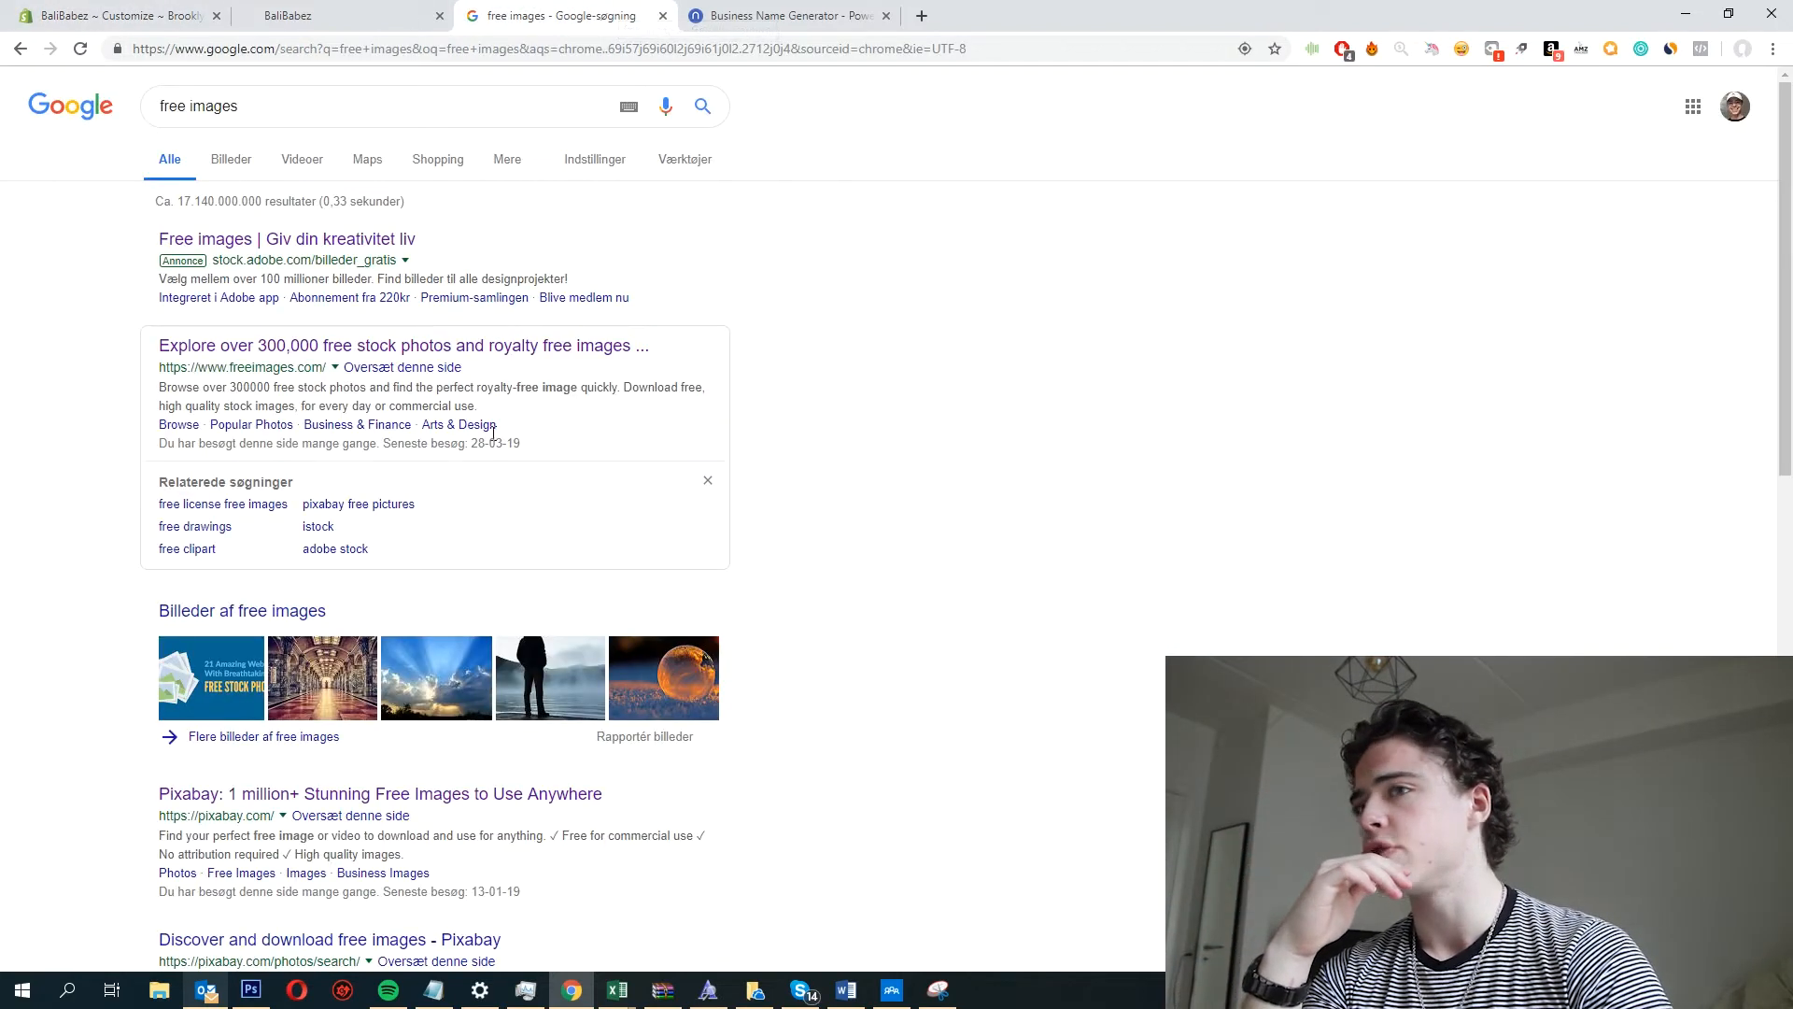
{"action": "scroll", "coordinate": [468, 520], "scroll_direction": "down", "scroll_amount": 2}
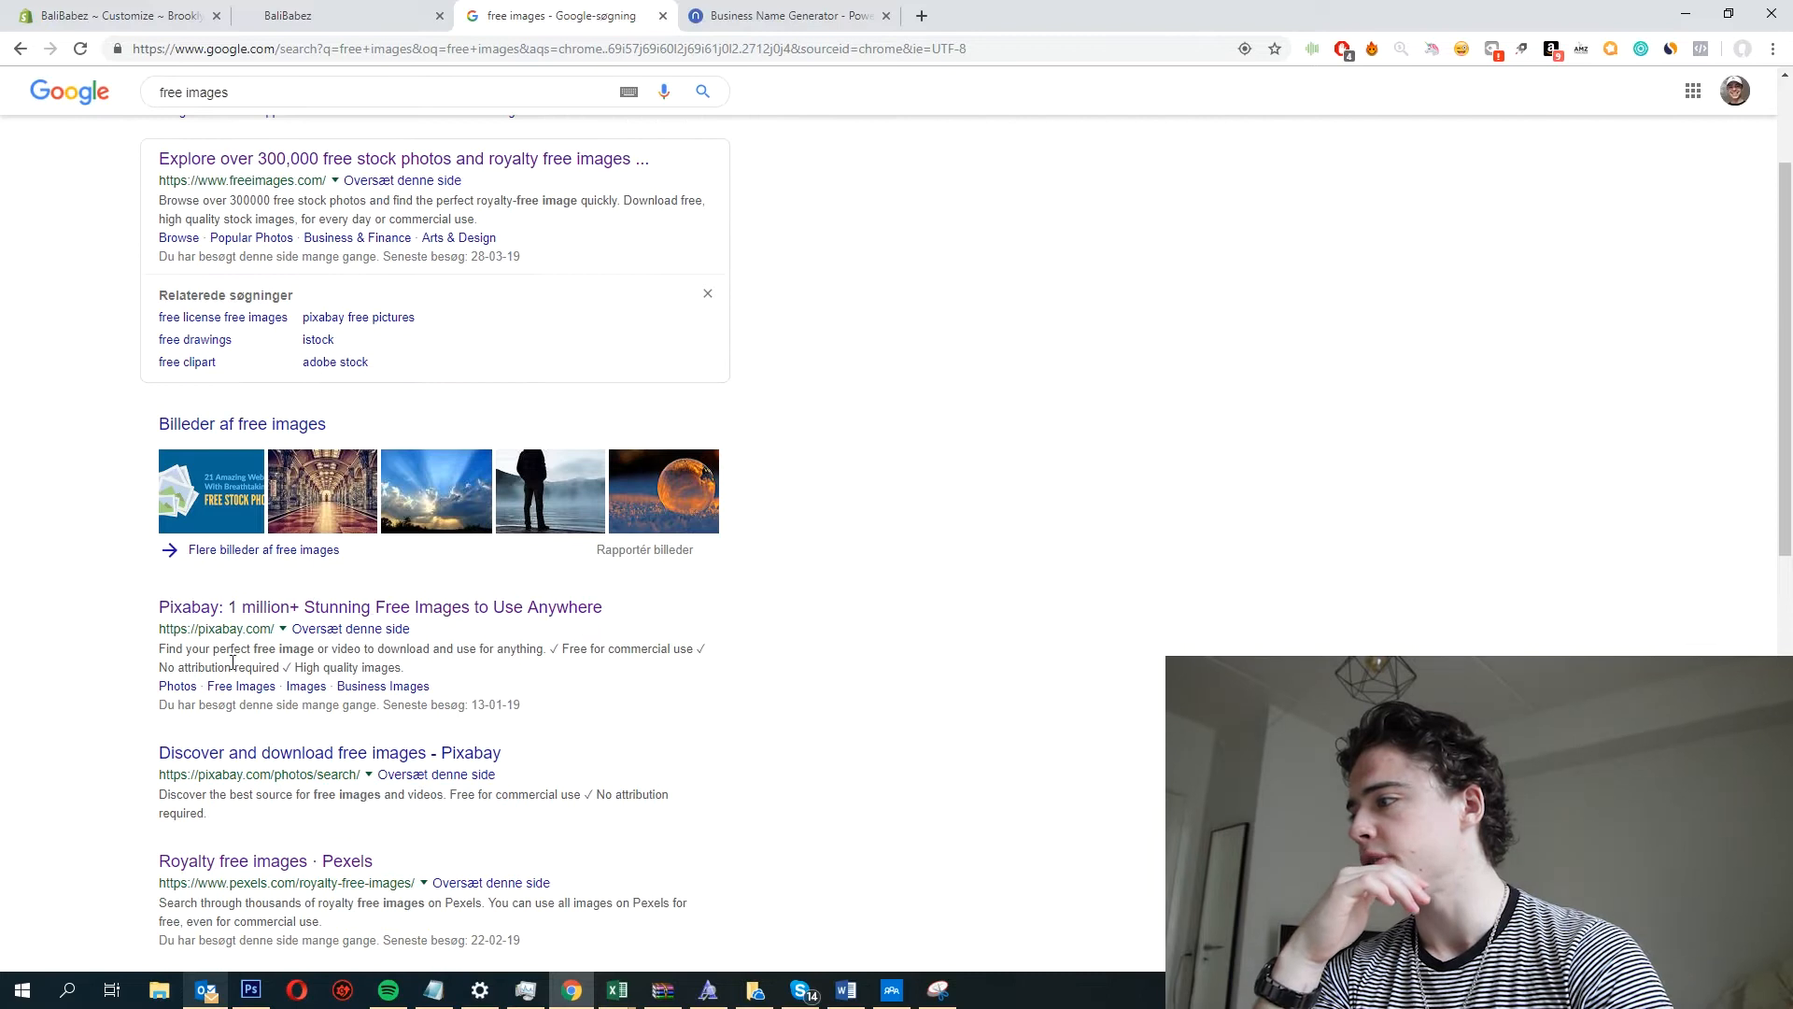
{"action": "scroll", "coordinate": [280, 692], "scroll_direction": "down", "scroll_amount": 2}
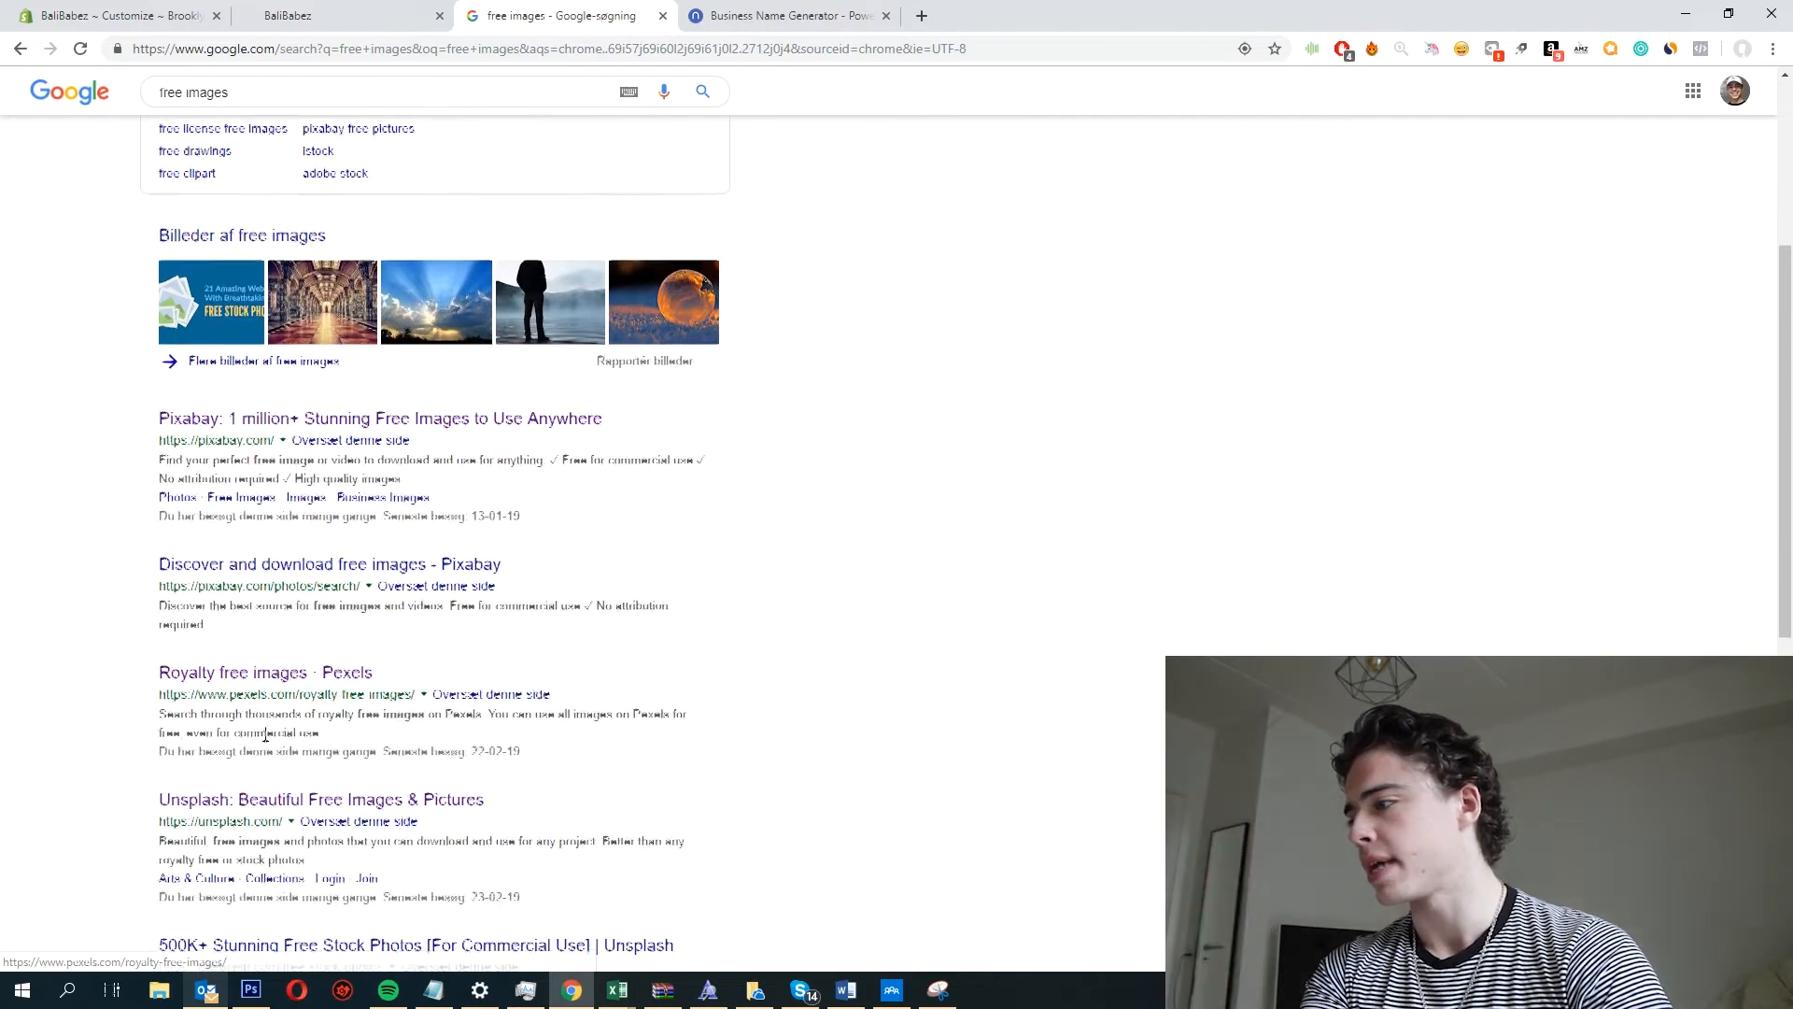
{"action": "scroll", "coordinate": [266, 735], "scroll_direction": "down", "scroll_amount": 2}
Remove the second slide from the home page slideshow.
{"action": "left_click", "coordinate": [112, 16]}
{"action": "left_click", "coordinate": [82, 525]}
{"action": "scroll", "coordinate": [109, 821], "scroll_direction": "down", "scroll_amount": 6}
{"action": "scroll", "coordinate": [91, 859], "scroll_direction": "down", "scroll_amount": 2}
{"action": "left_click", "coordinate": [83, 828]}
Set the remaining slide's image to the library photo of a woman lying at the edge of blue water.
{"action": "left_click", "coordinate": [147, 469]}
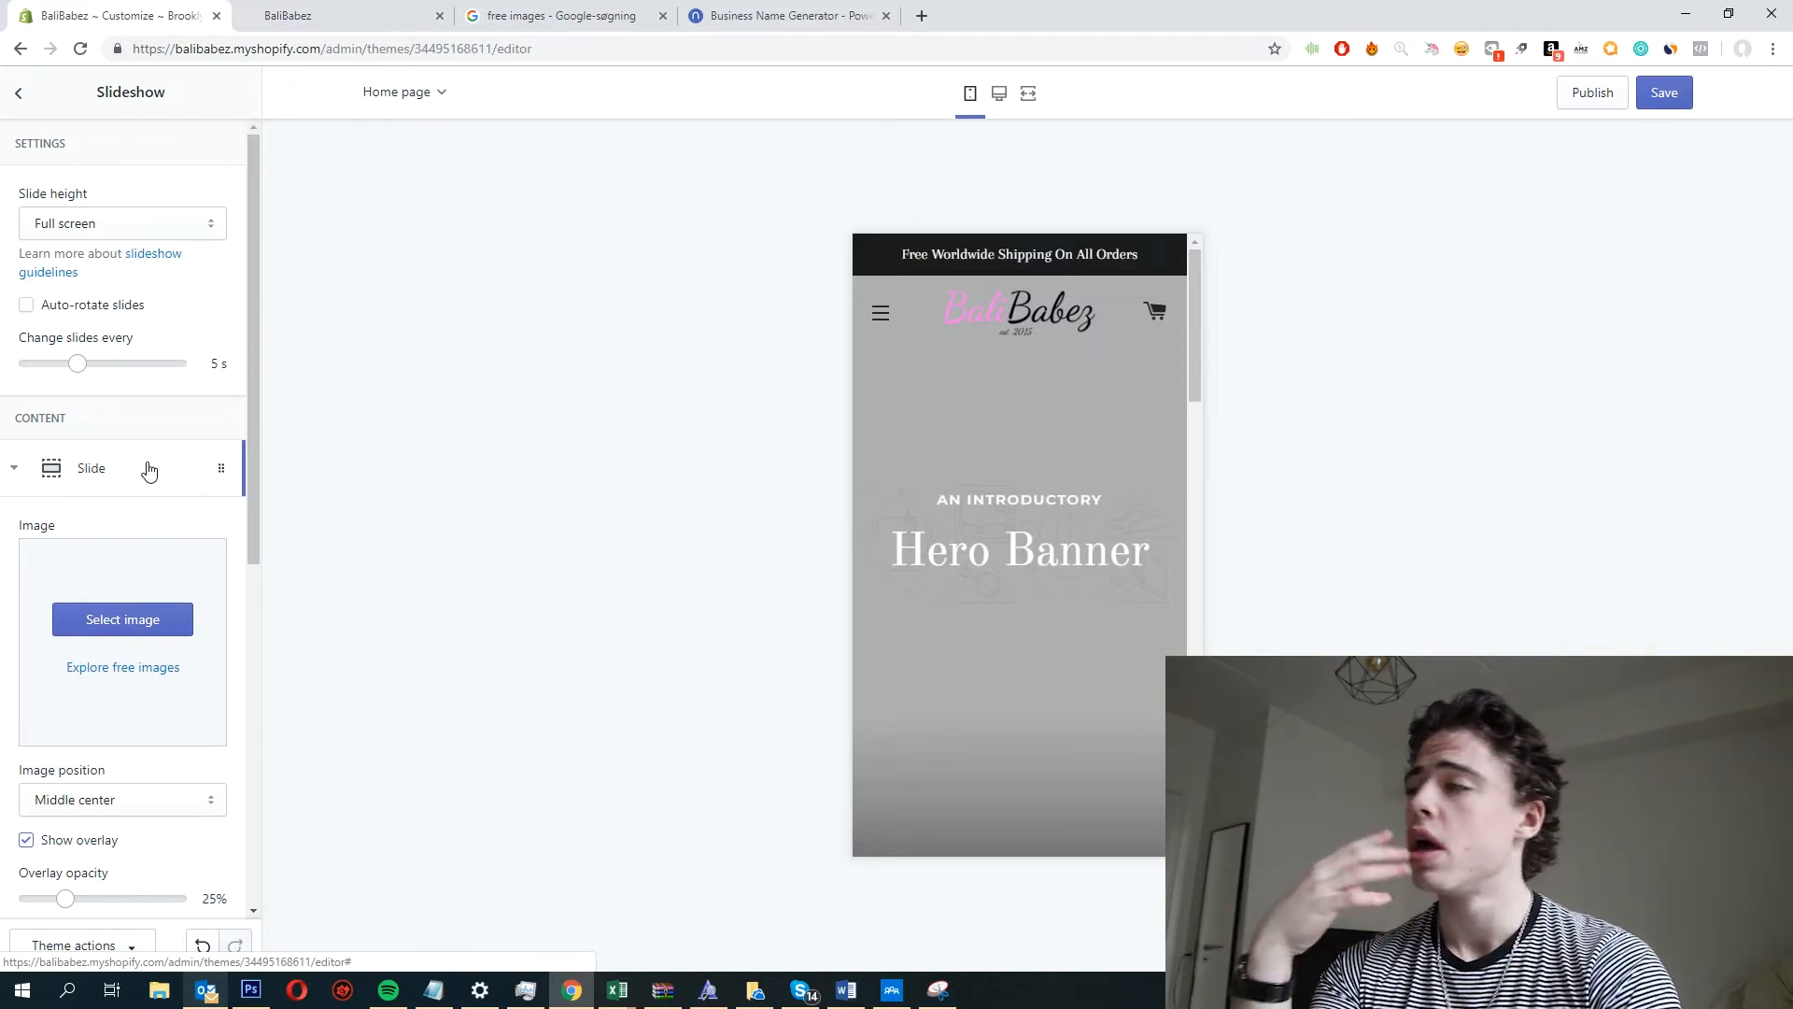
{"action": "left_click", "coordinate": [132, 621]}
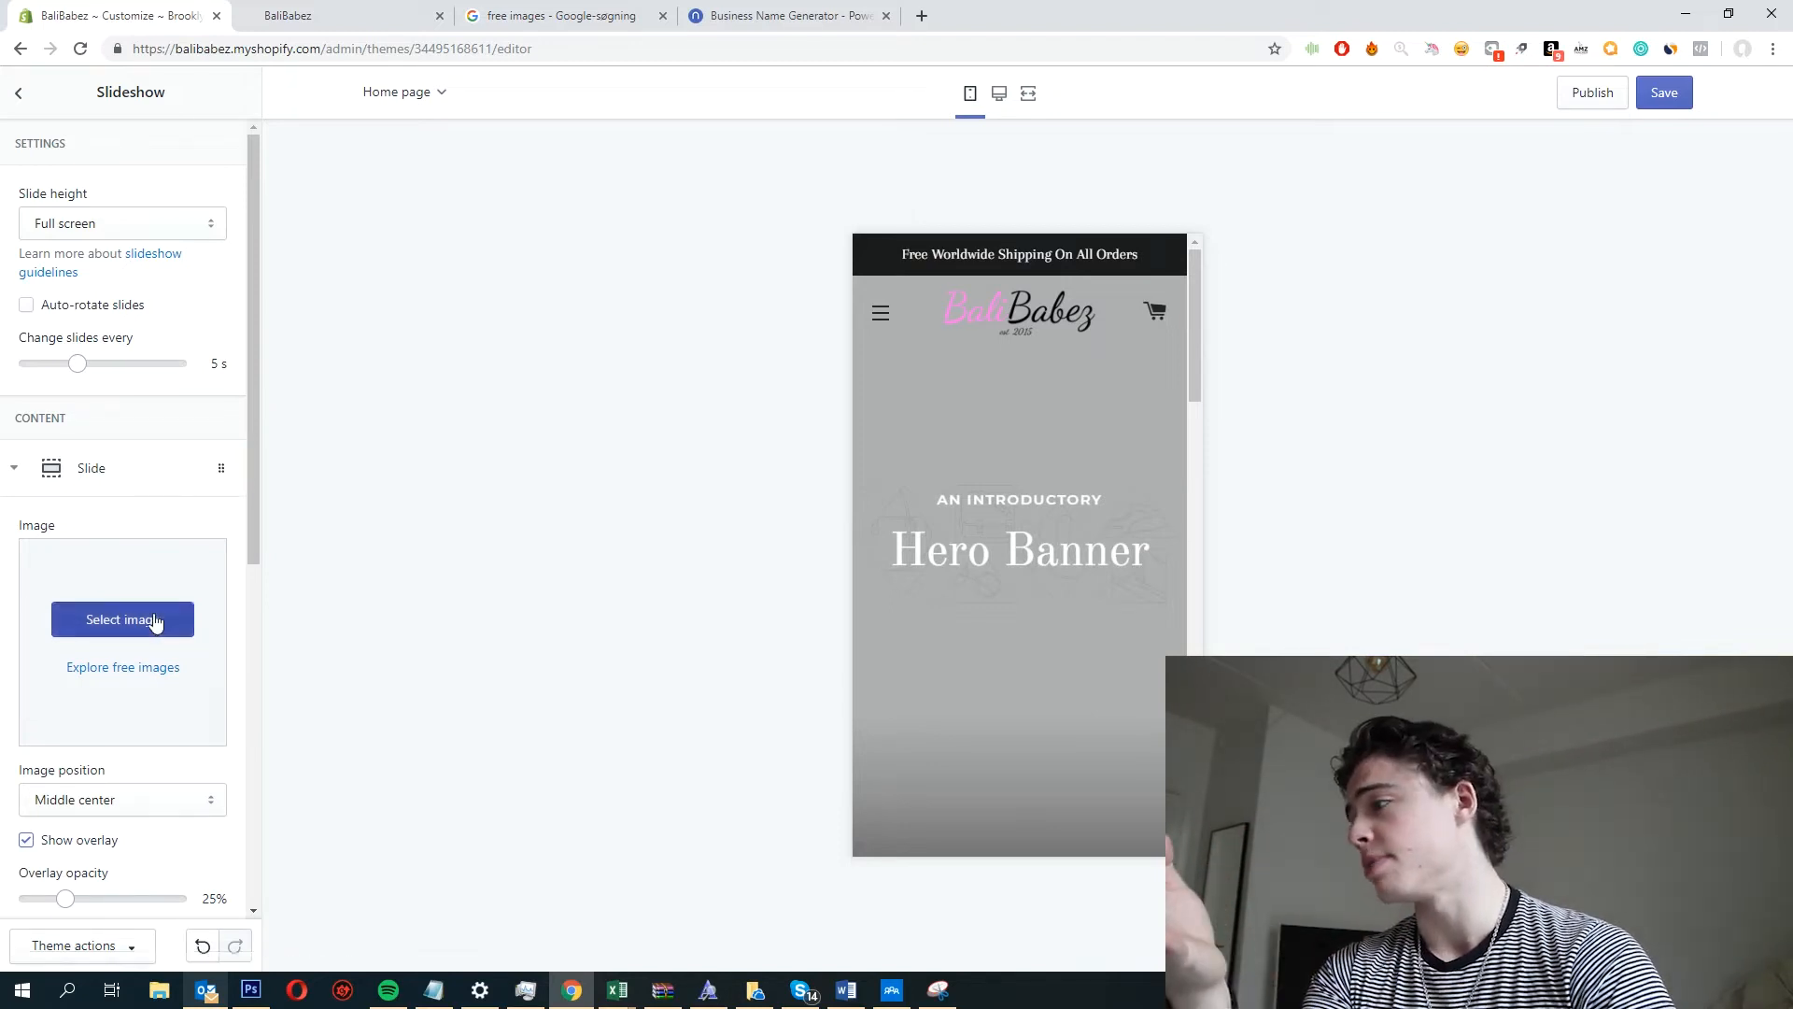
{"action": "left_click", "coordinate": [196, 280]}
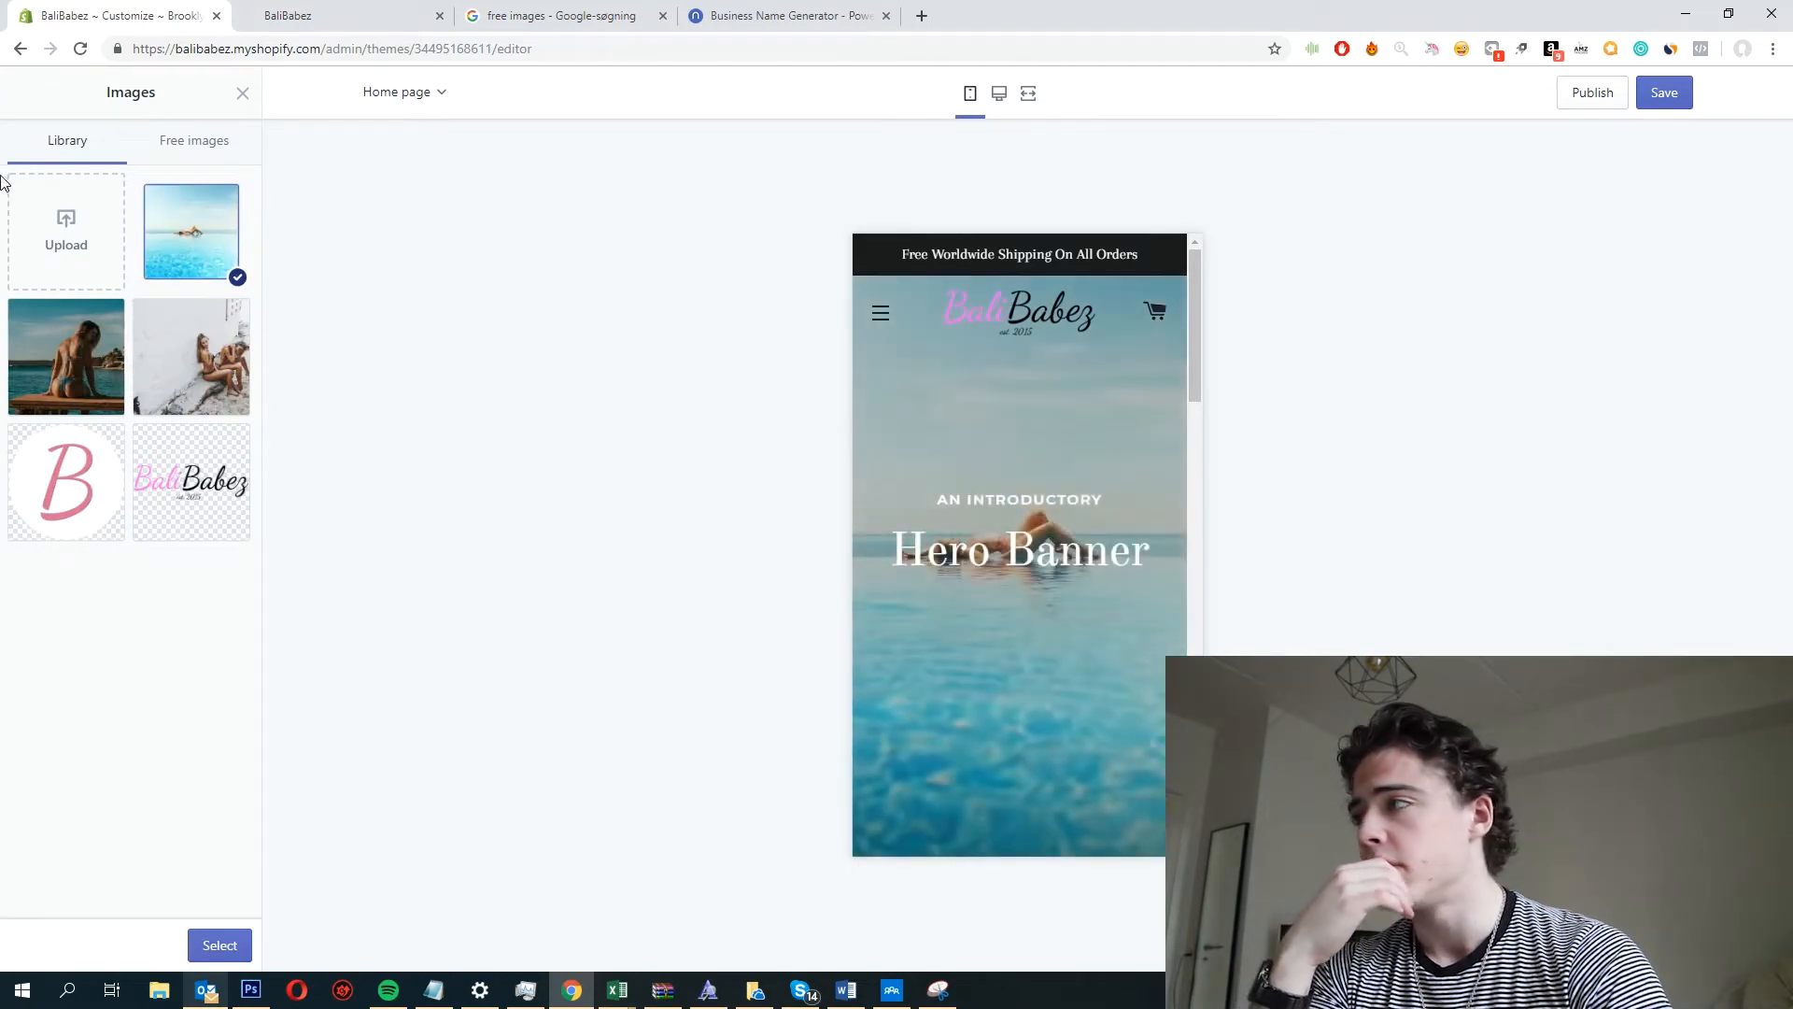
{"action": "left_click", "coordinate": [221, 945]}
Clear the slide's heading, subheading and button label.
{"action": "scroll", "coordinate": [131, 747], "scroll_direction": "down", "scroll_amount": 3}
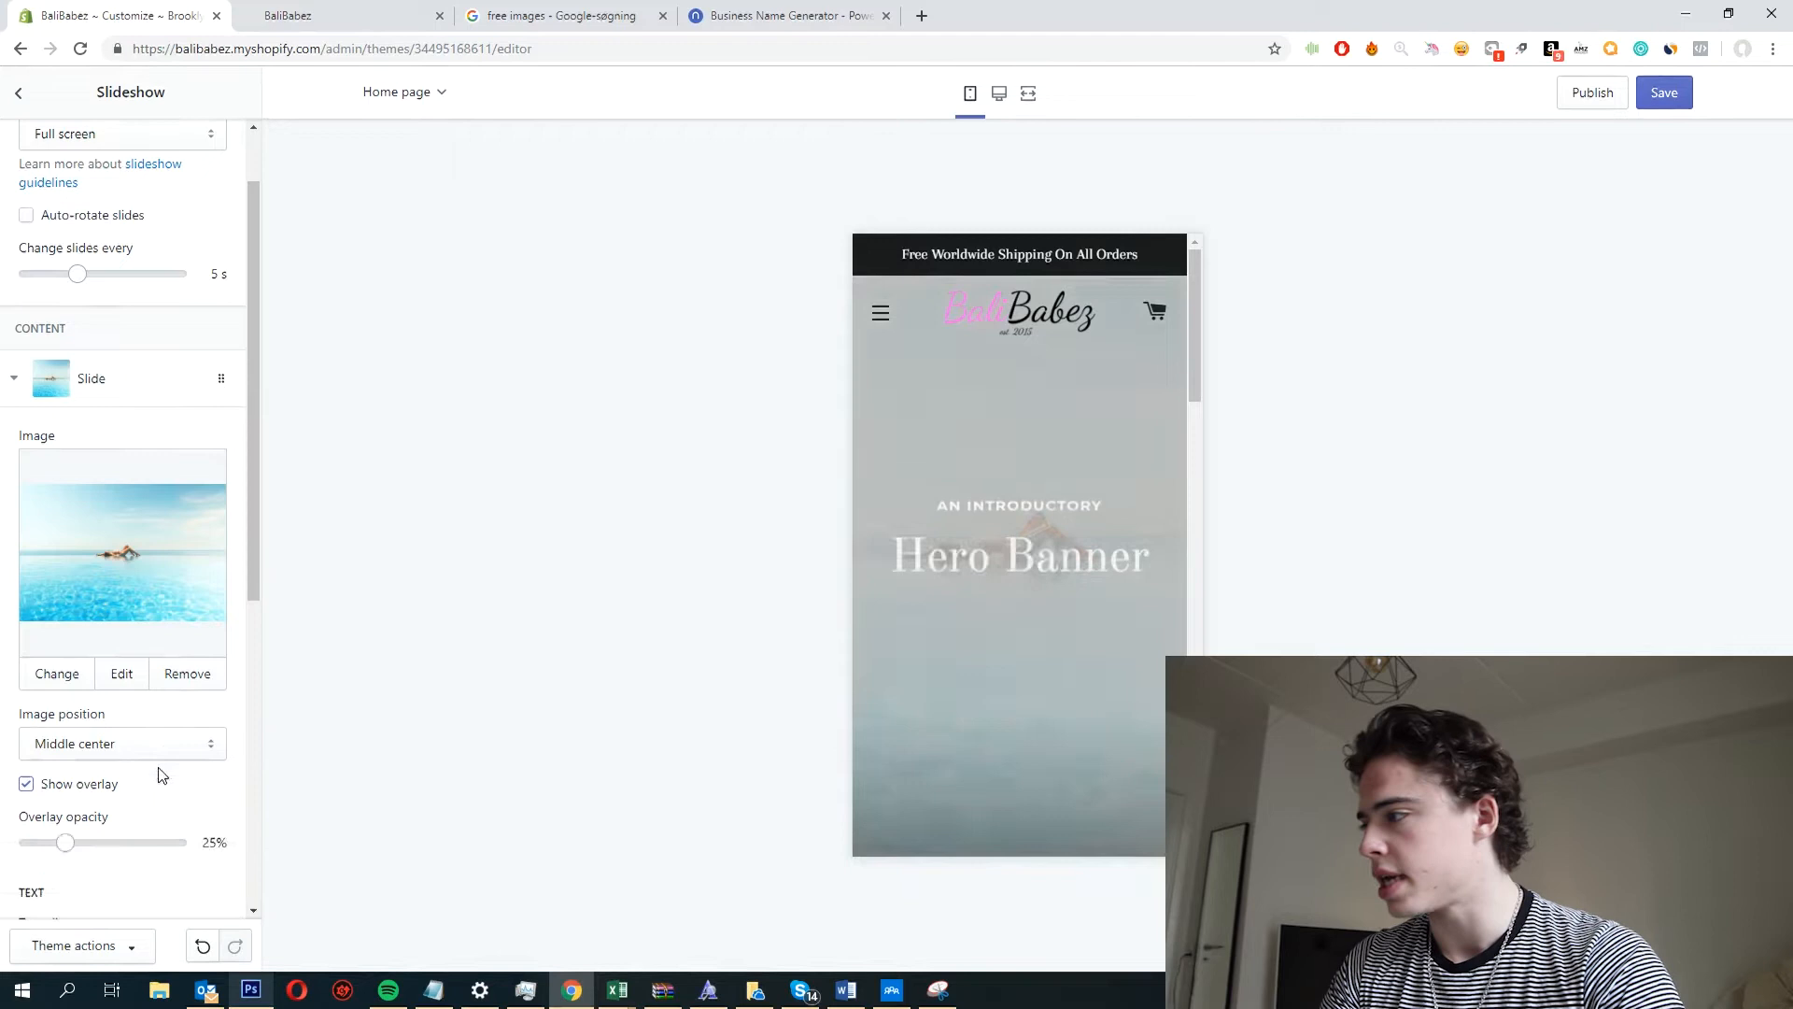
{"action": "scroll", "coordinate": [112, 719], "scroll_direction": "down", "scroll_amount": 2}
{"action": "left_click_drag", "start_coordinate": [123, 648], "coordinate": [3, 644]}
{"action": "key", "text": "BackSpace"}
{"action": "key", "text": "BackSpace"}
{"action": "left_click_drag", "start_coordinate": [170, 719], "coordinate": [116, 785]}
{"action": "key", "text": "BackSpace"}
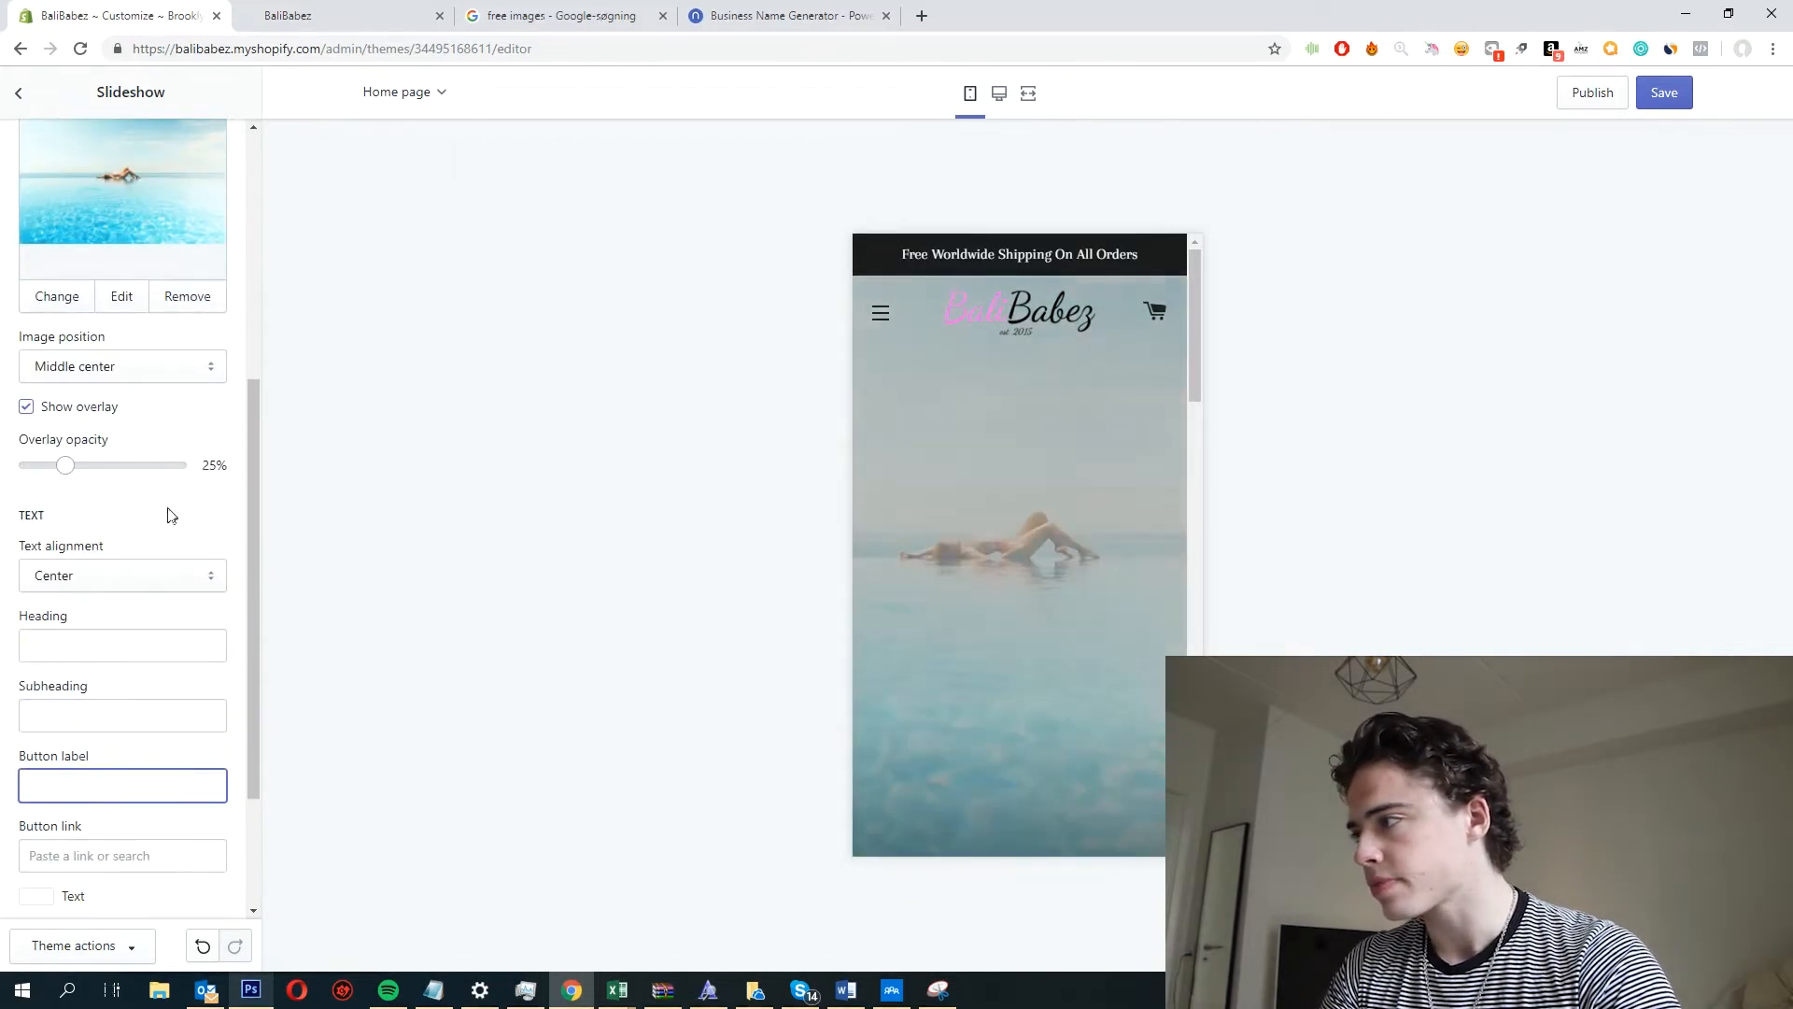
{"action": "scroll", "coordinate": [1113, 549], "scroll_direction": "down", "scroll_amount": 5}
{"action": "scroll", "coordinate": [1111, 551], "scroll_direction": "up", "scroll_amount": 5}
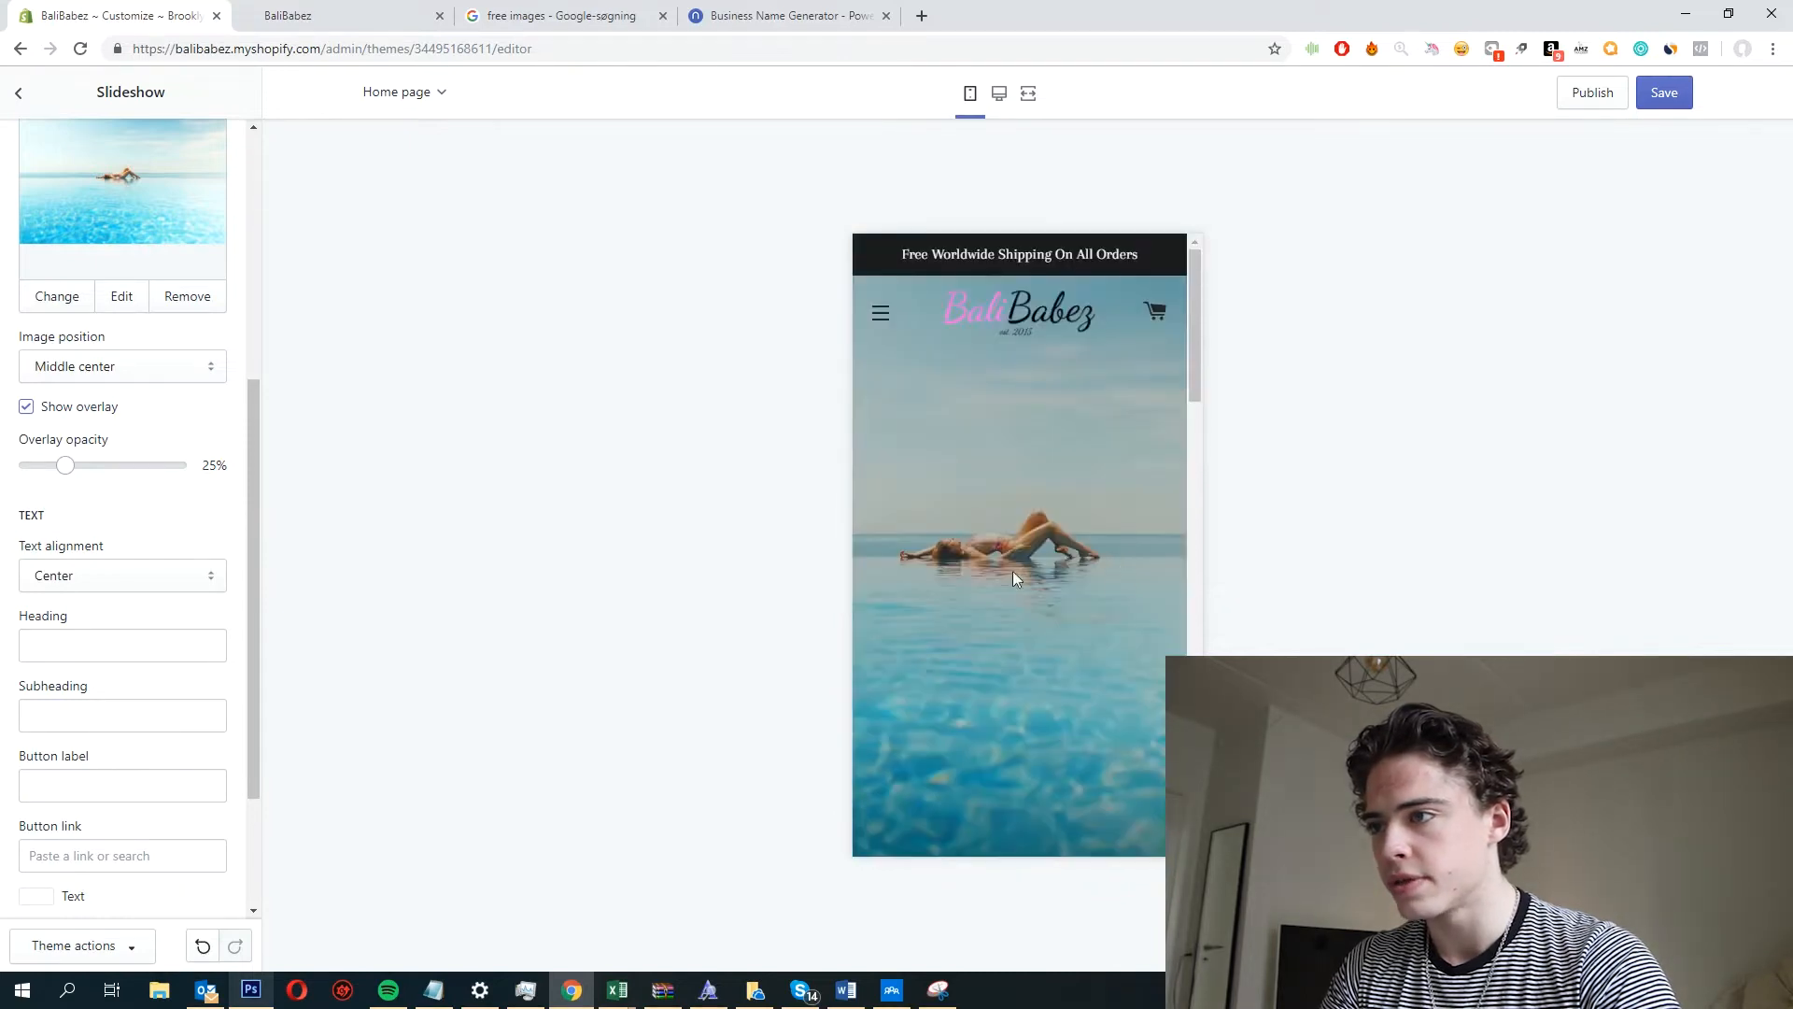
Compare the other library photos on the slide and replace its image with the woman sitting on the wooden dock.
{"action": "left_click", "coordinate": [80, 297]}
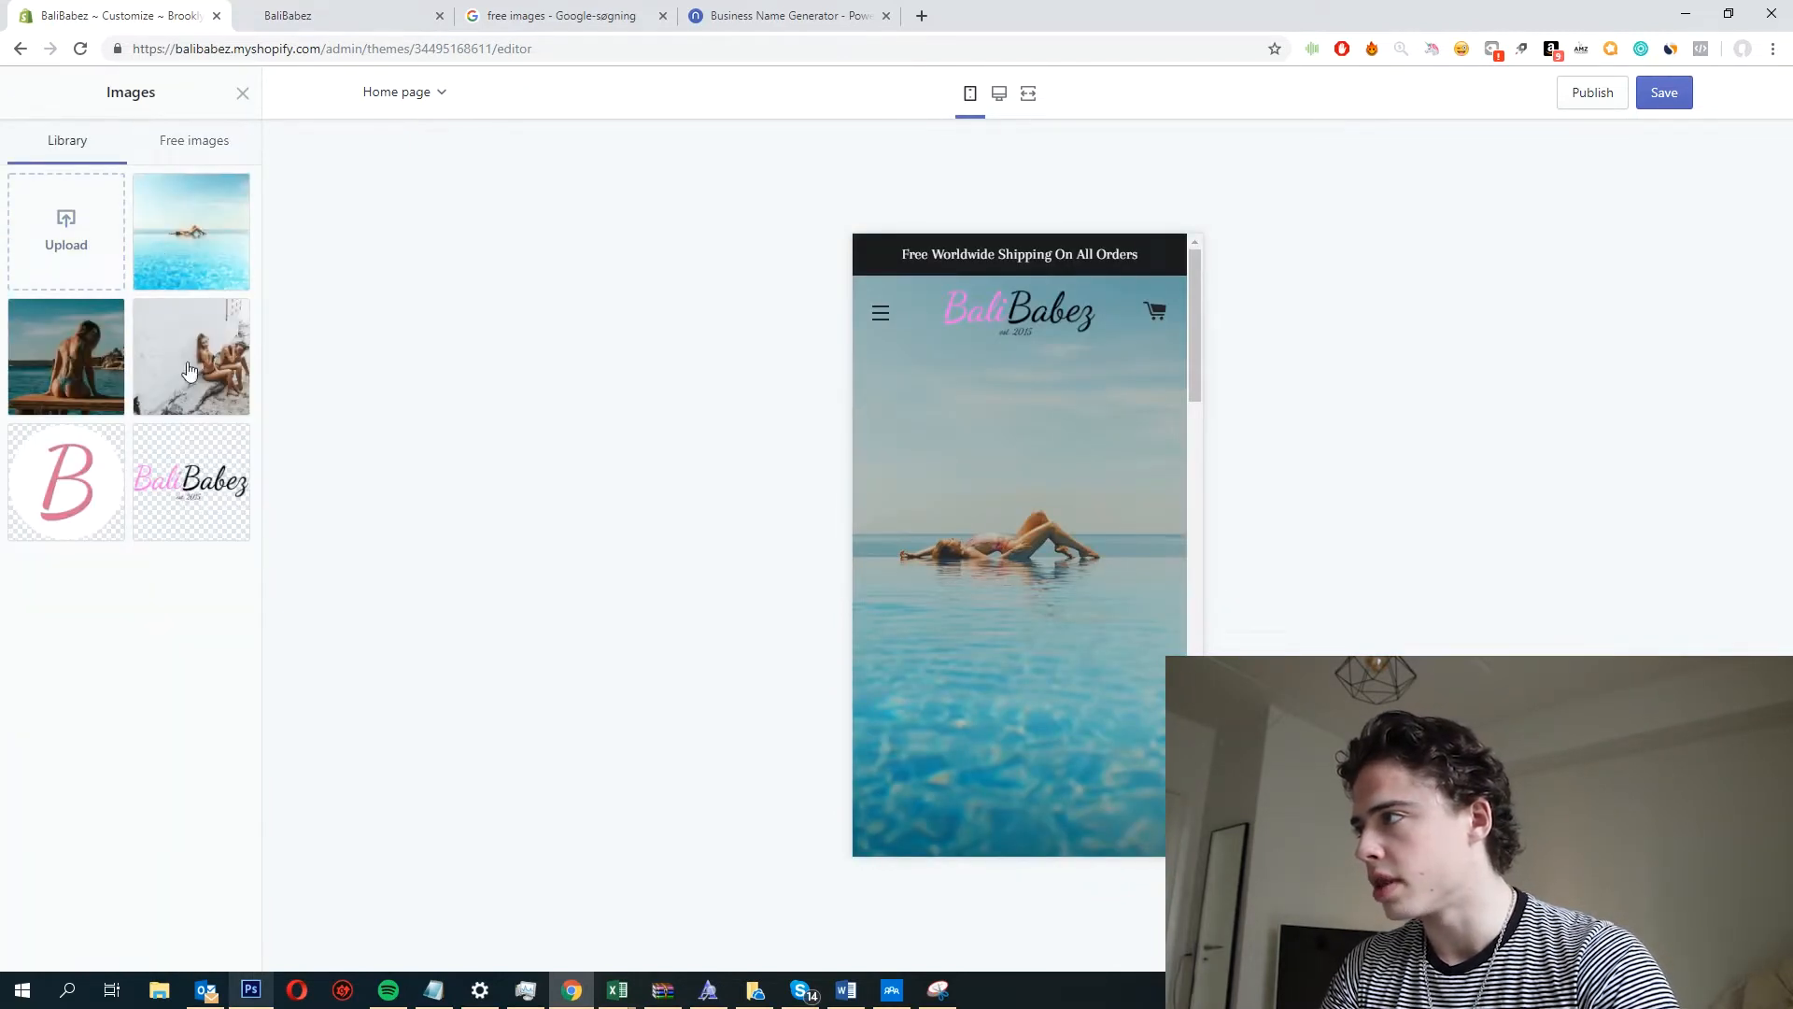
{"action": "left_click", "coordinate": [77, 349]}
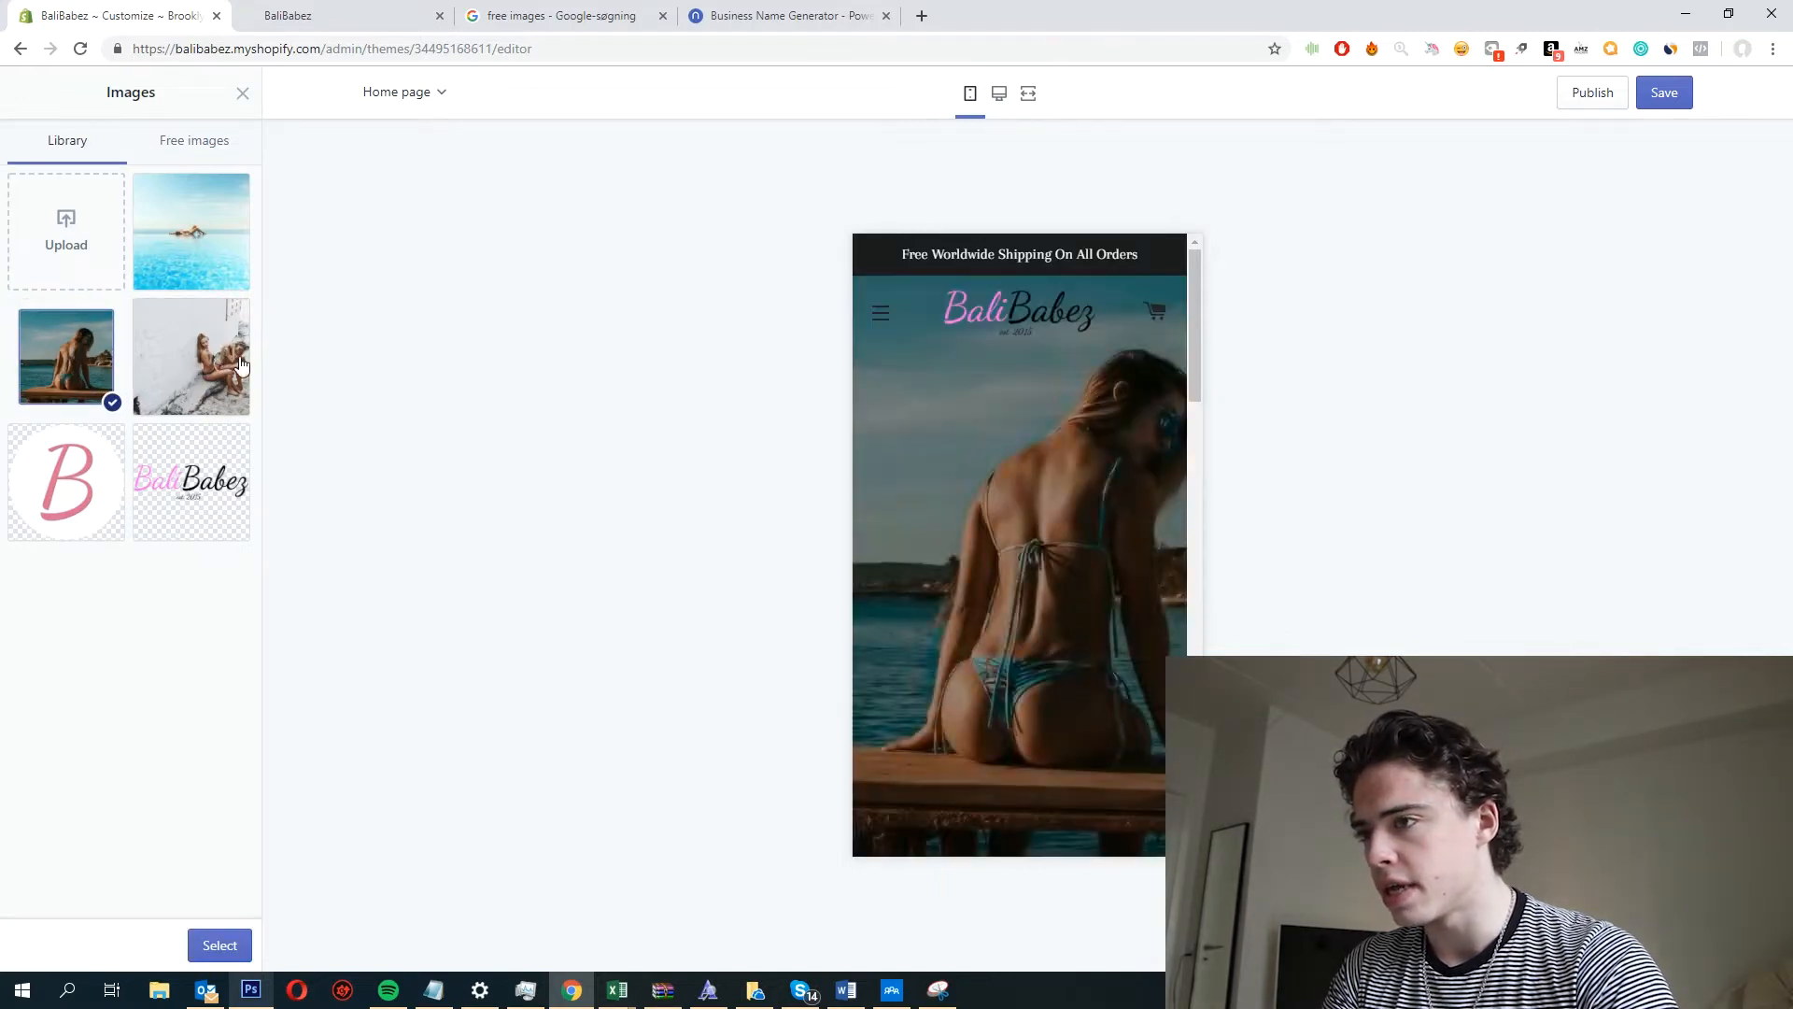
{"action": "scroll", "coordinate": [1075, 557], "scroll_direction": "down", "scroll_amount": 5}
{"action": "scroll", "coordinate": [1083, 562], "scroll_direction": "up", "scroll_amount": 5}
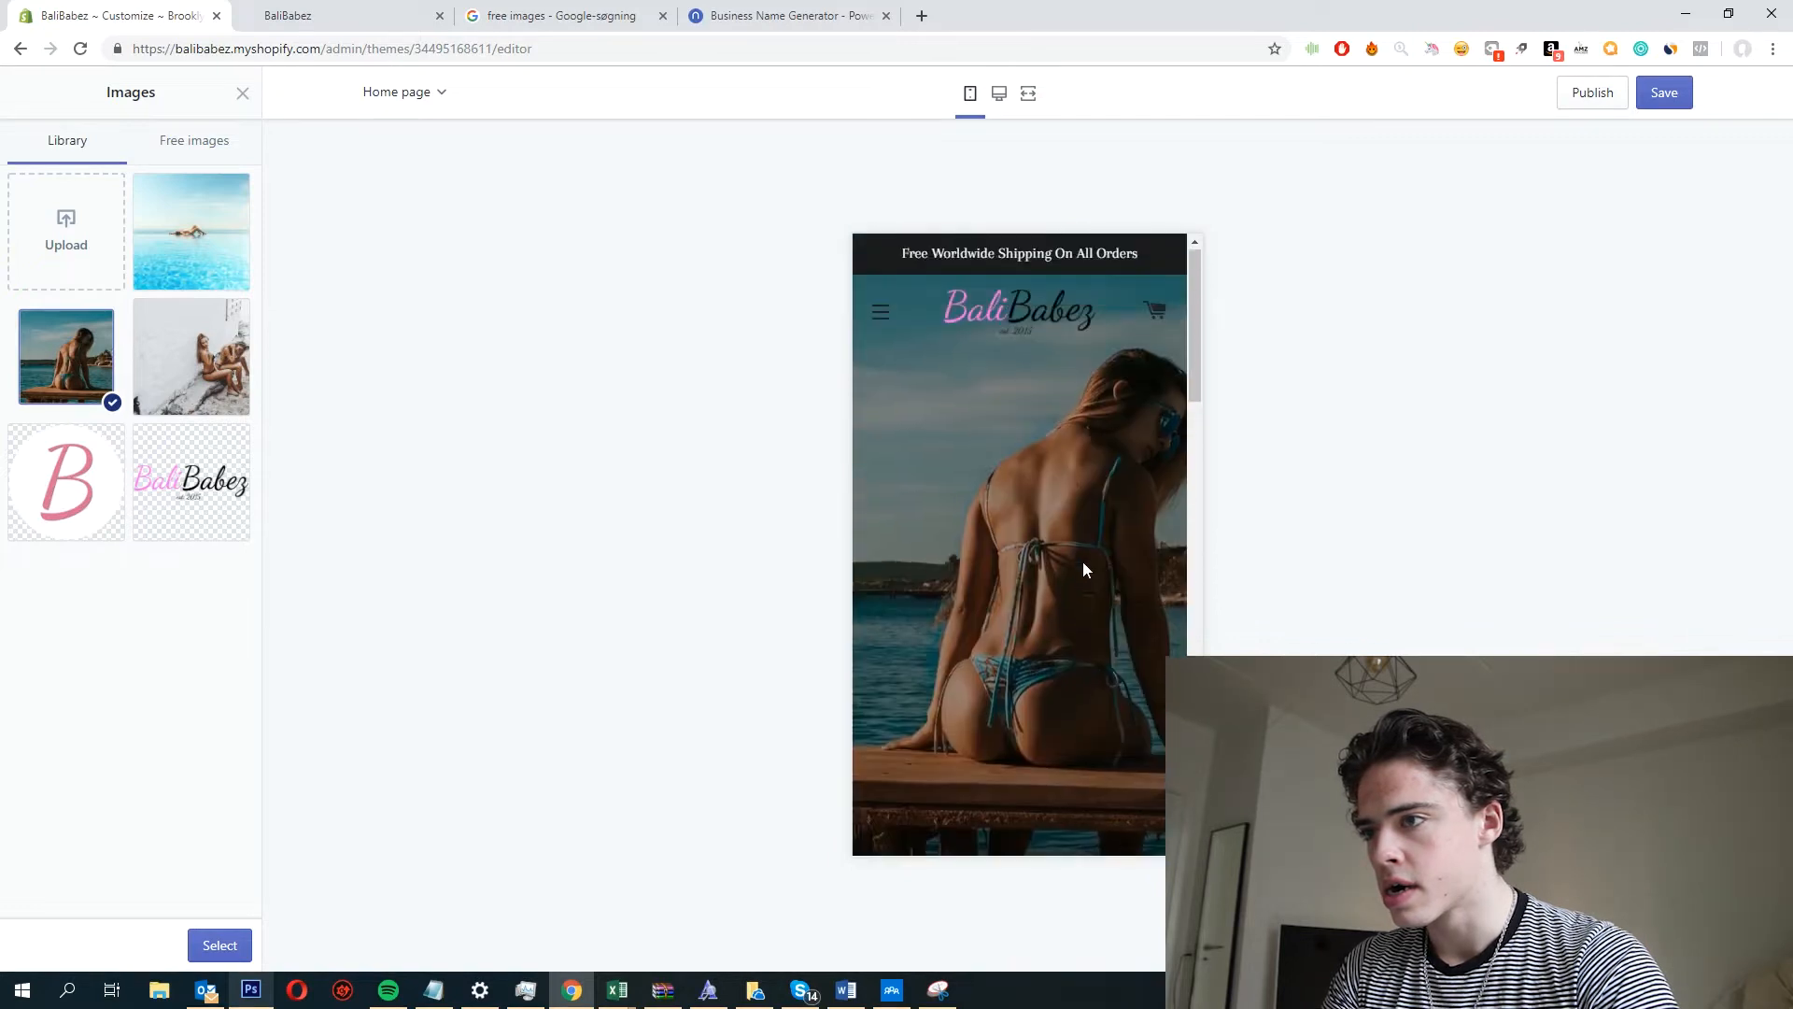
{"action": "left_click", "coordinate": [194, 412]}
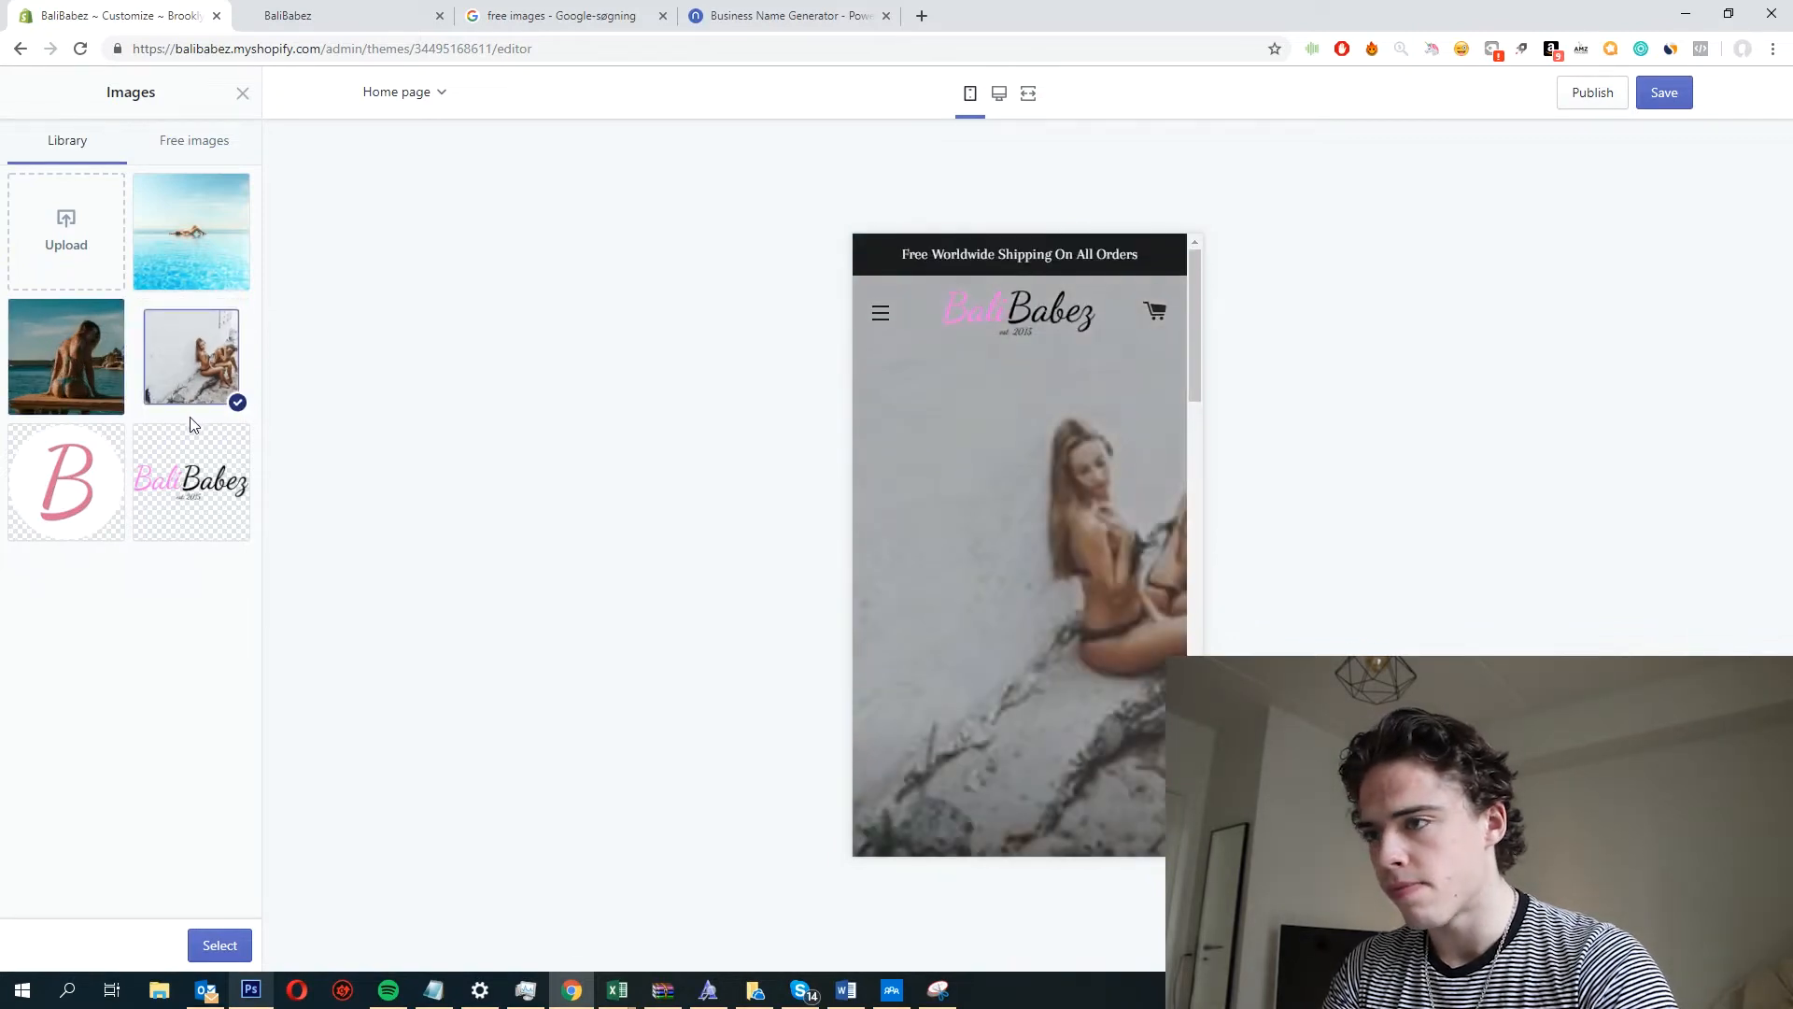
{"action": "left_click", "coordinate": [85, 369]}
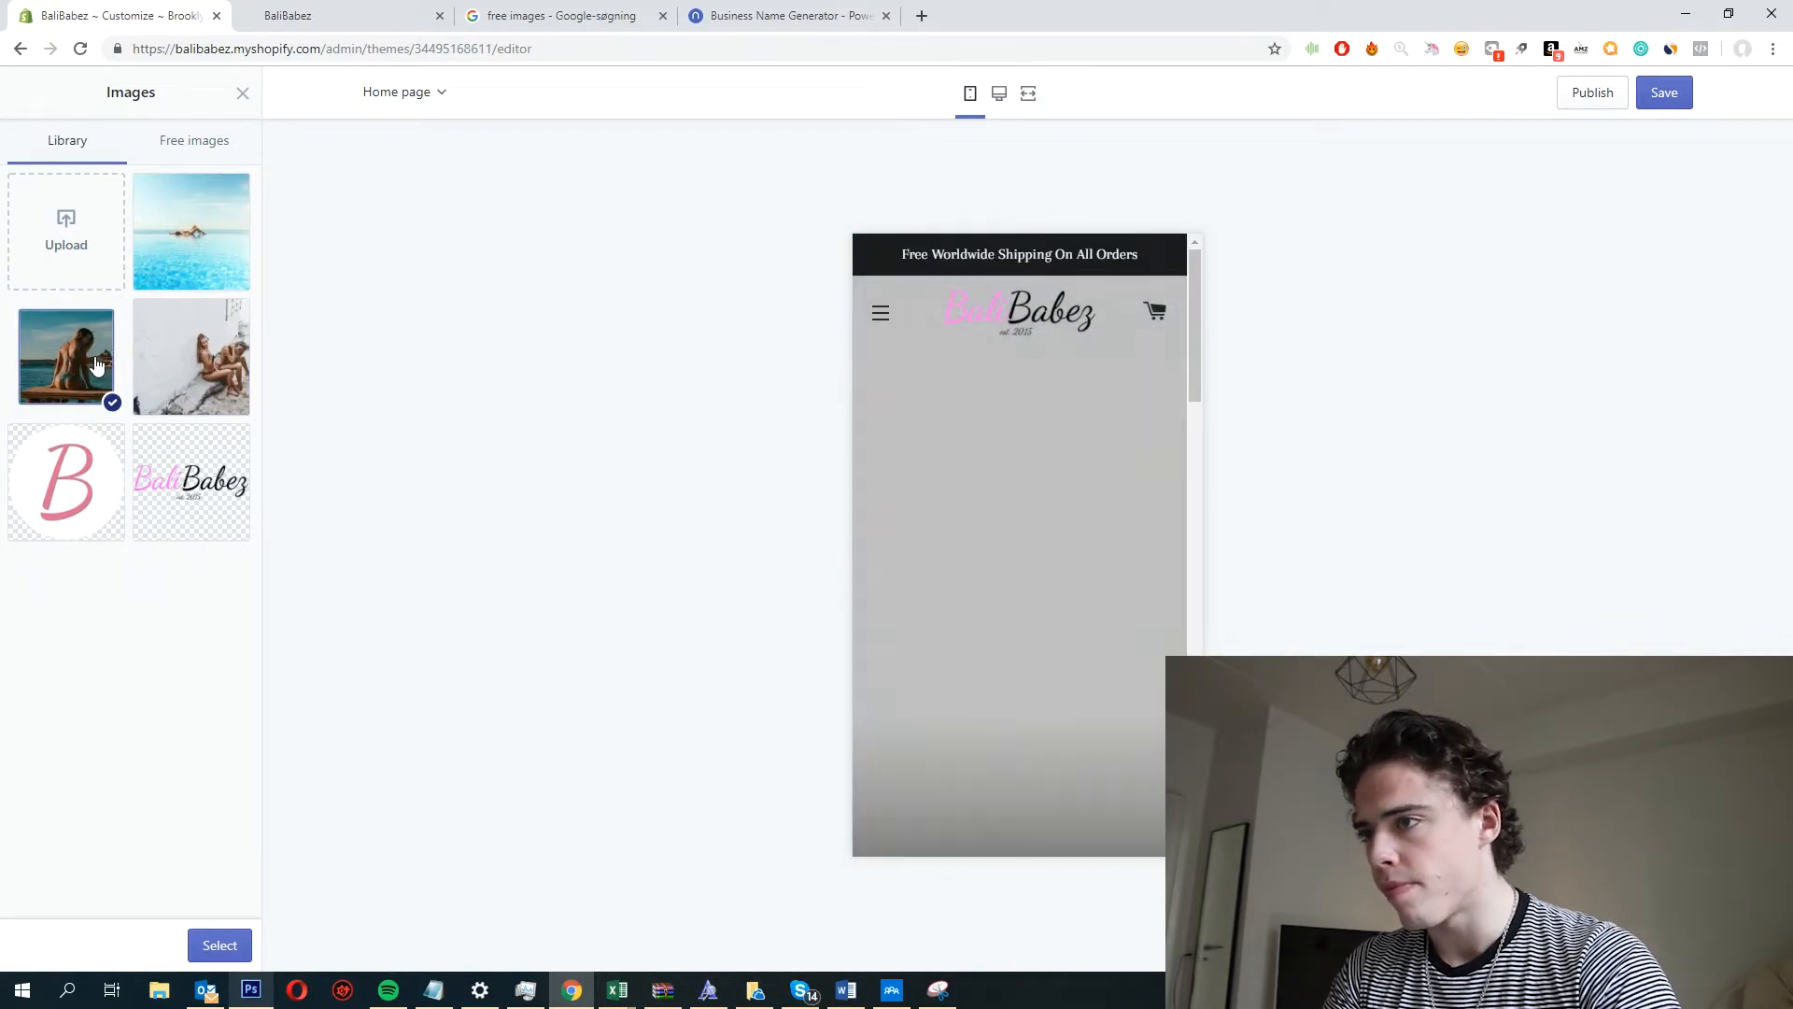
{"action": "left_click", "coordinate": [221, 945]}
{"action": "scroll", "coordinate": [94, 654], "scroll_direction": "down", "scroll_amount": 3}
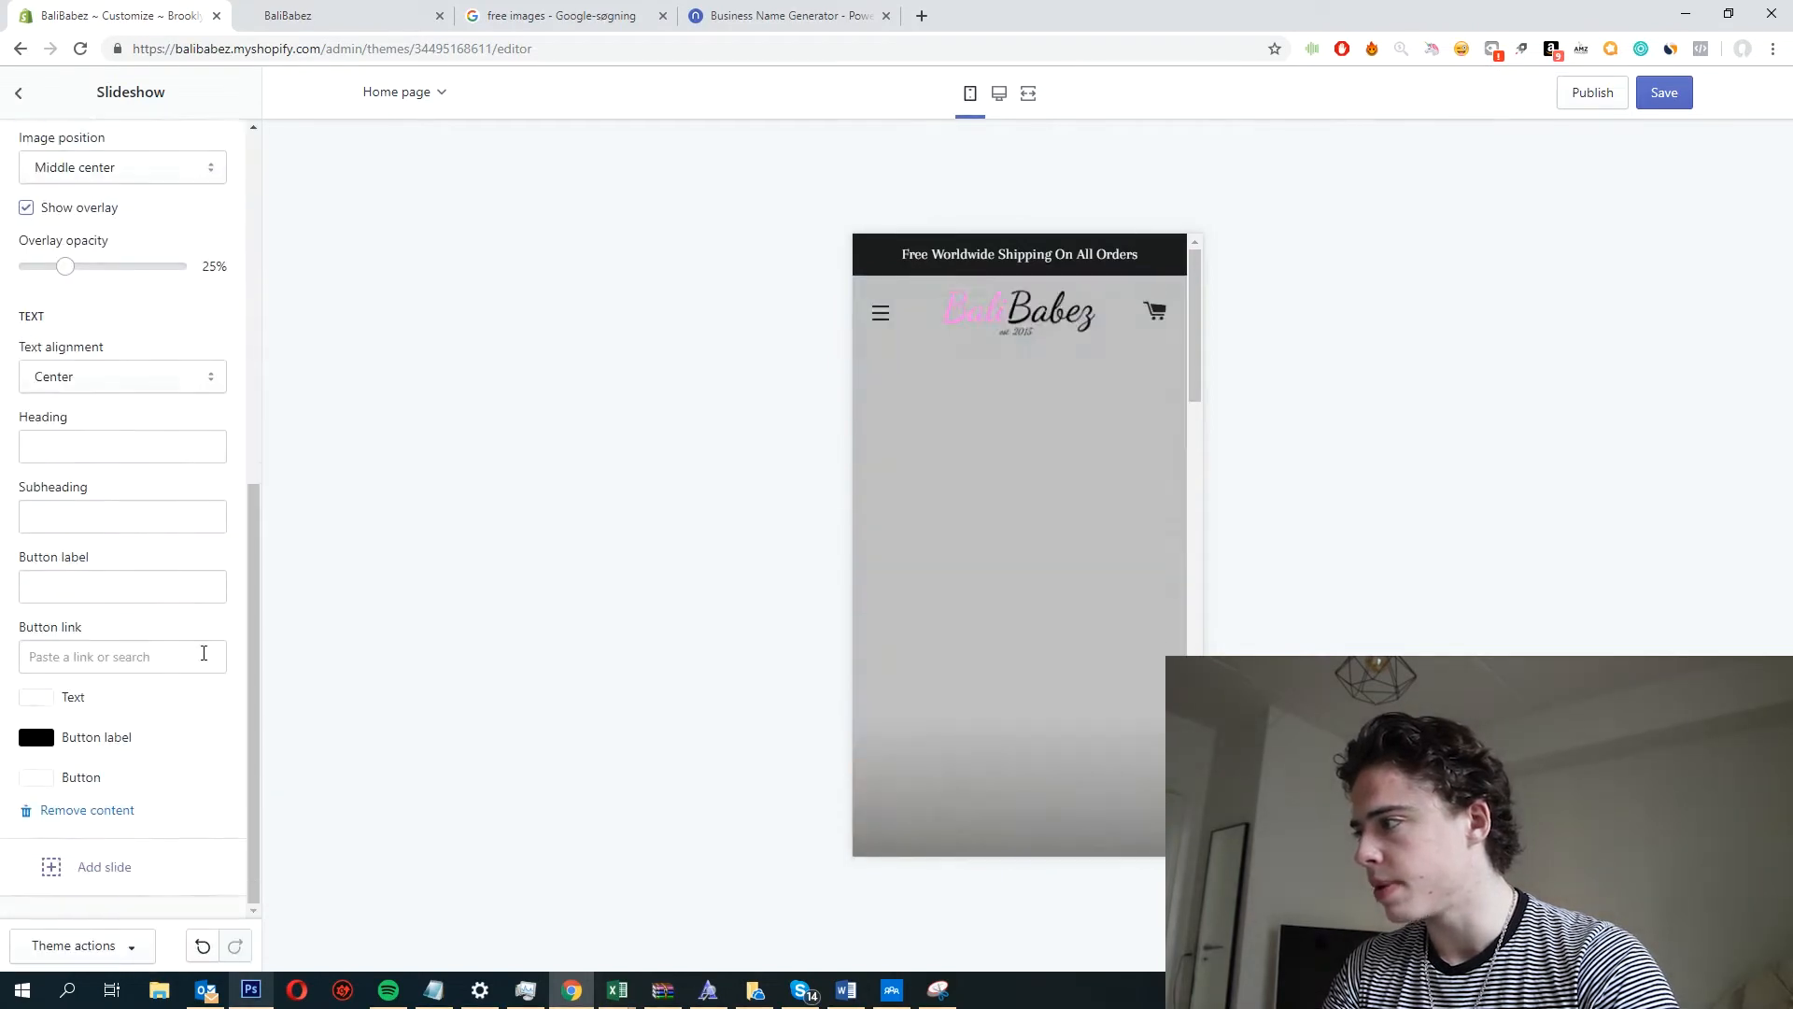
Review the theme settings and the general and drawer color options, and return to the home page sections.
{"action": "left_click", "coordinate": [20, 96]}
{"action": "left_click", "coordinate": [178, 140]}
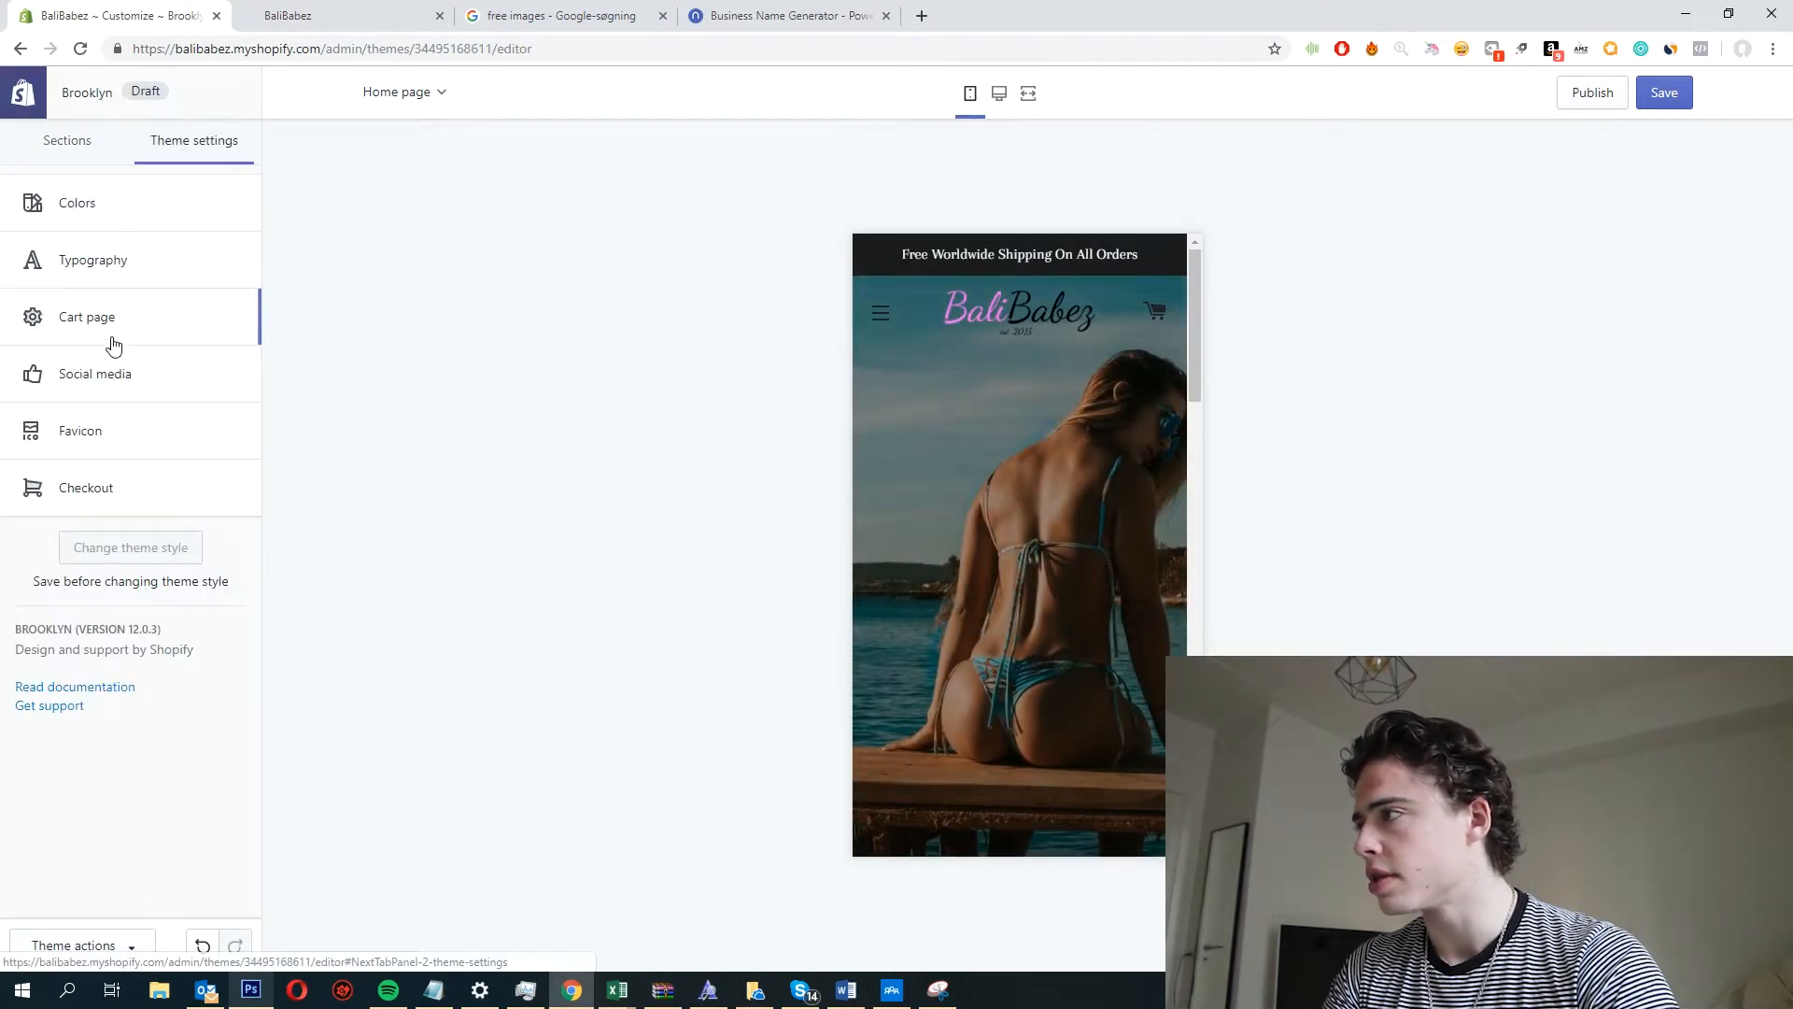
{"action": "left_click", "coordinate": [101, 204]}
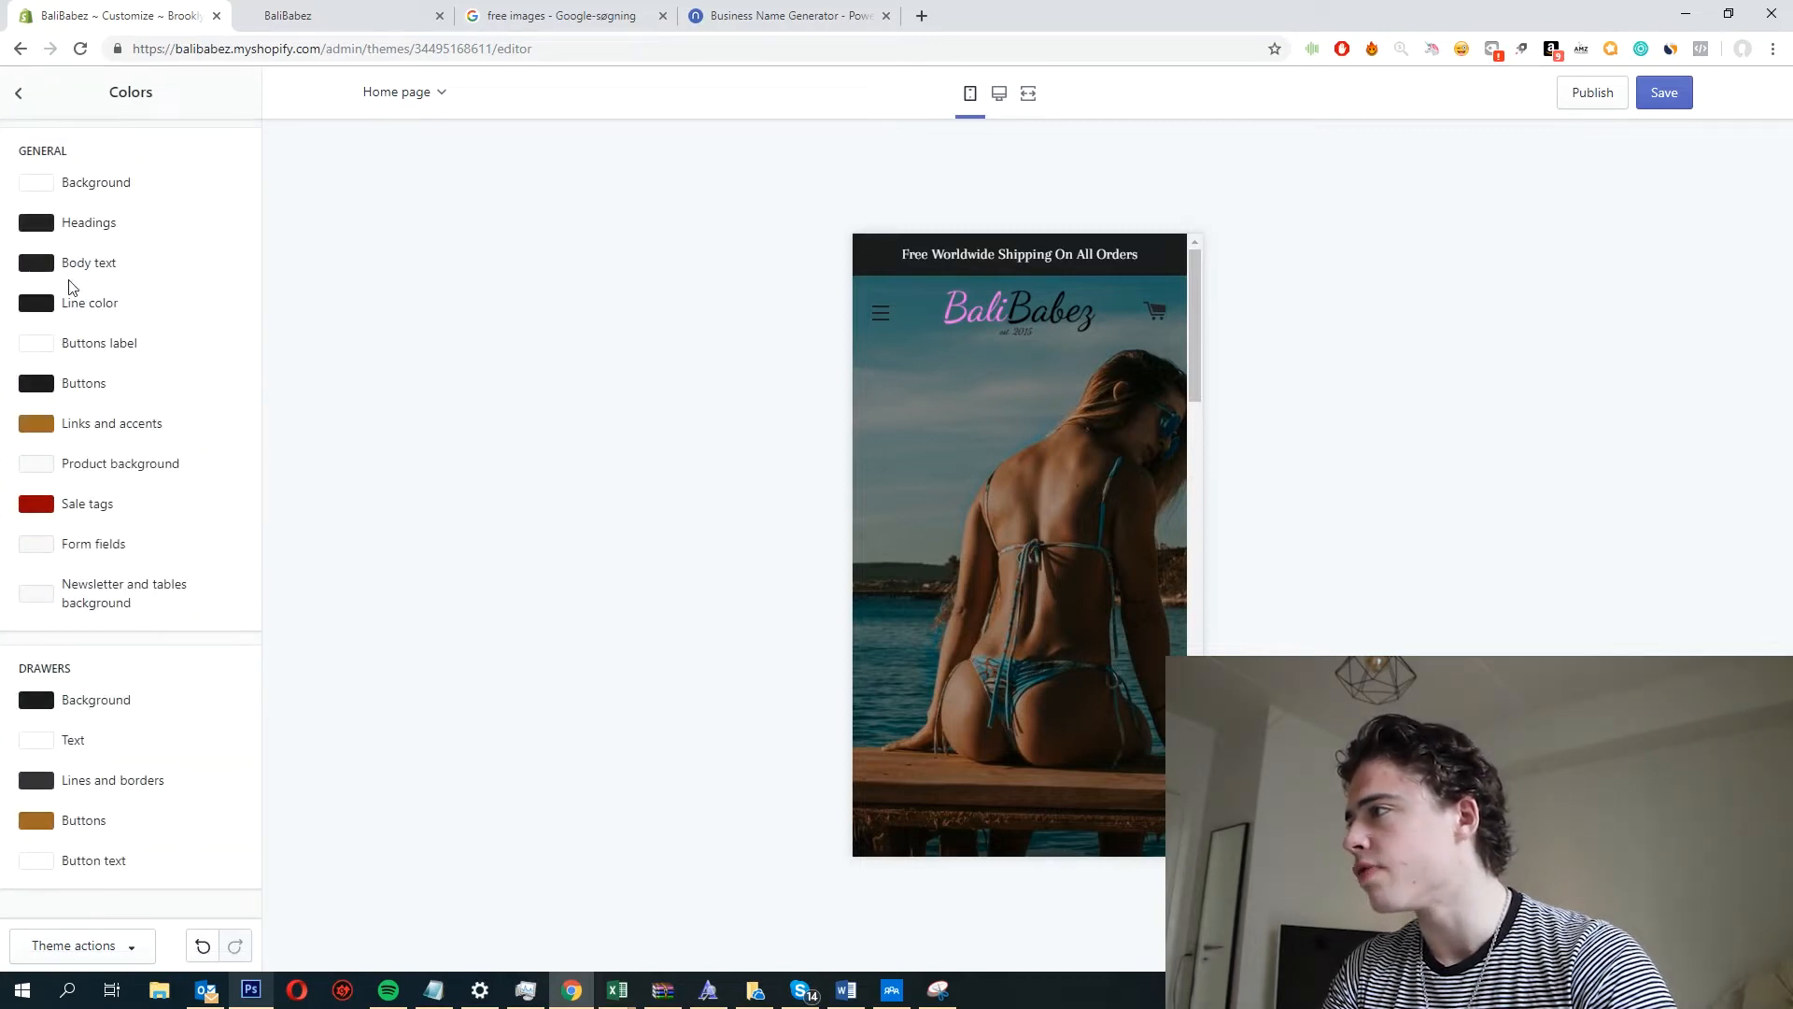
{"action": "left_click", "coordinate": [18, 93]}
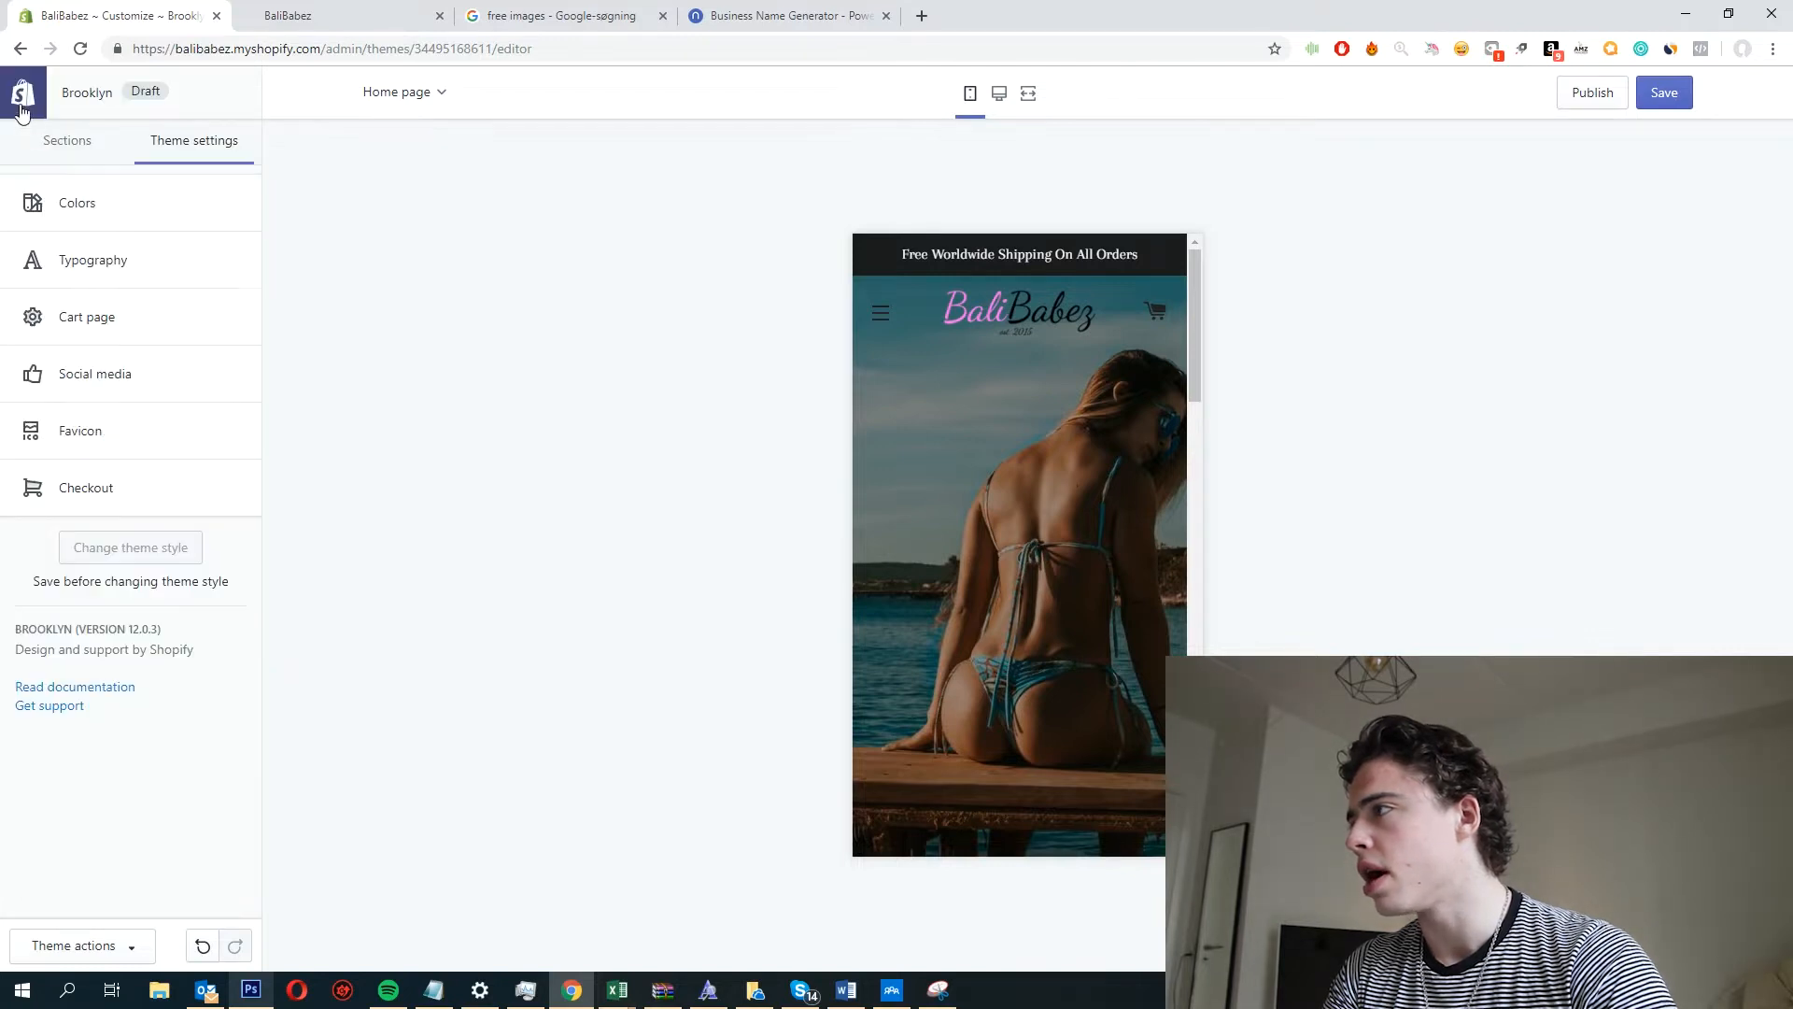
{"action": "left_click", "coordinate": [58, 140]}
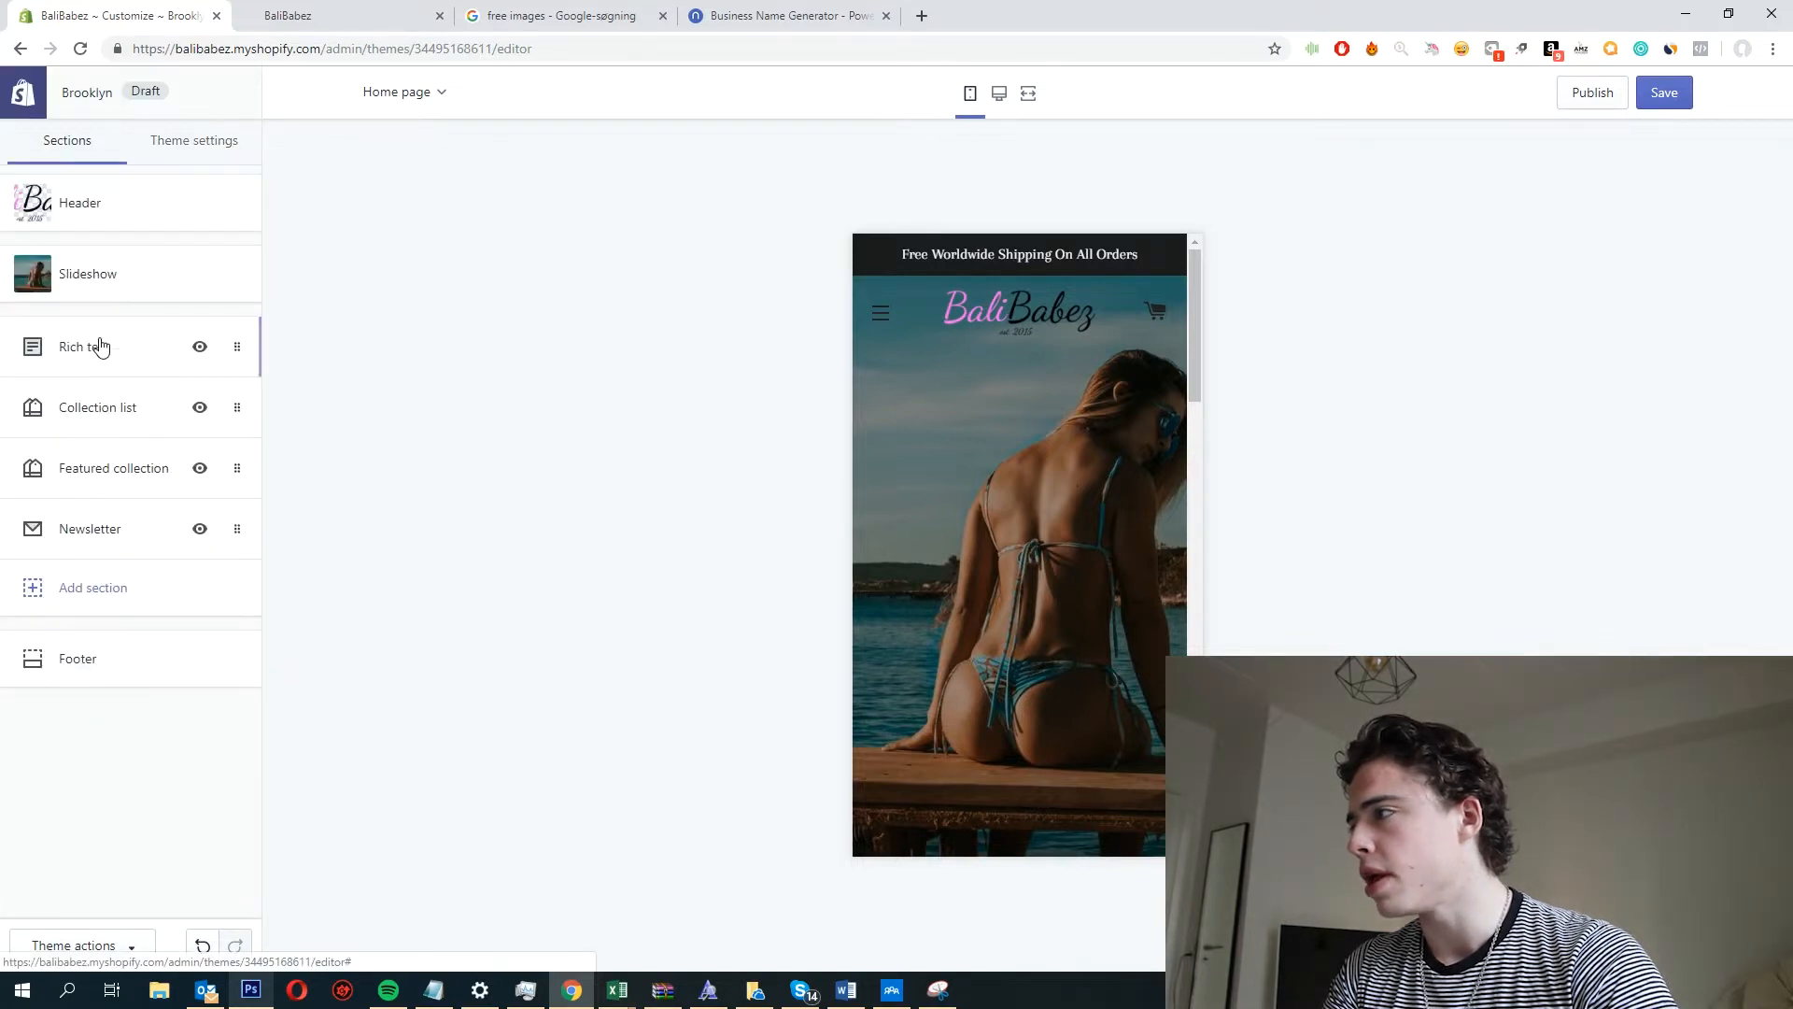
Set the dock photo slide's button label to "Shop Now".
{"action": "left_click", "coordinate": [101, 280]}
{"action": "left_click", "coordinate": [88, 468]}
{"action": "scroll", "coordinate": [104, 684], "scroll_direction": "down", "scroll_amount": 6}
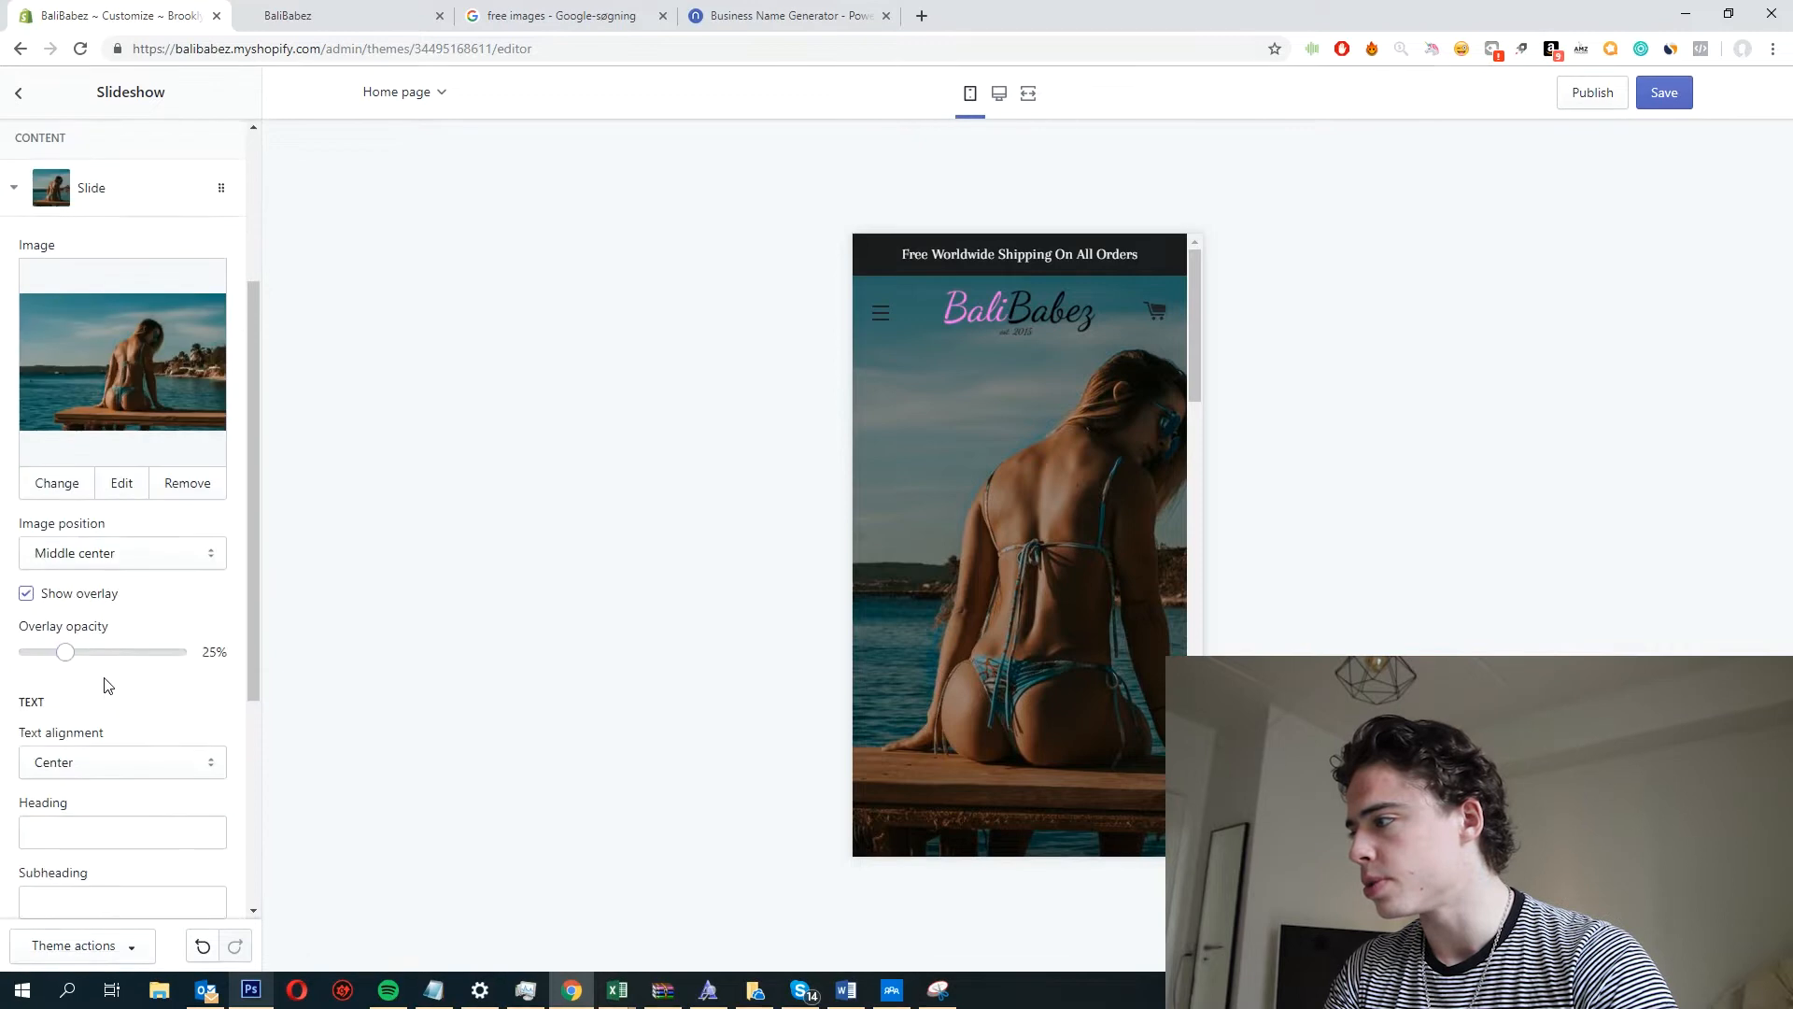
{"action": "left_click", "coordinate": [86, 704]}
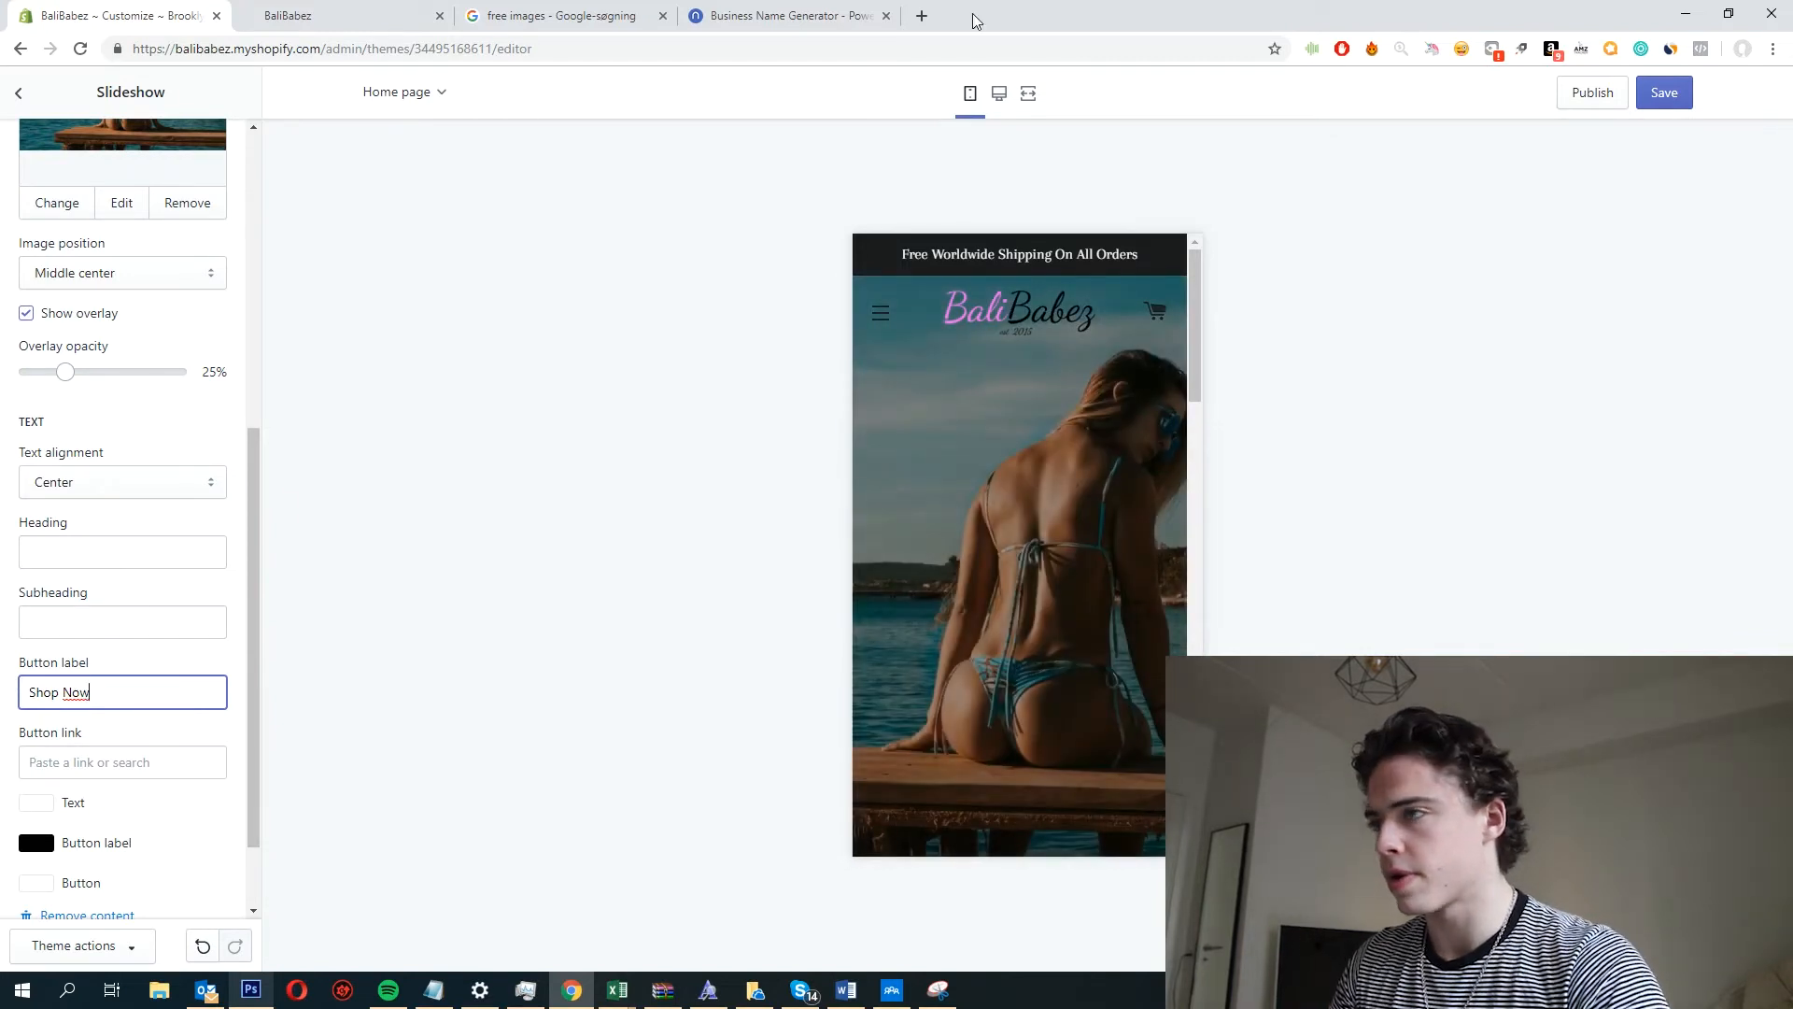
Check the slide in the desktop and mobile previews, and reopen the slideshow settings.
{"action": "left_click", "coordinate": [1001, 95]}
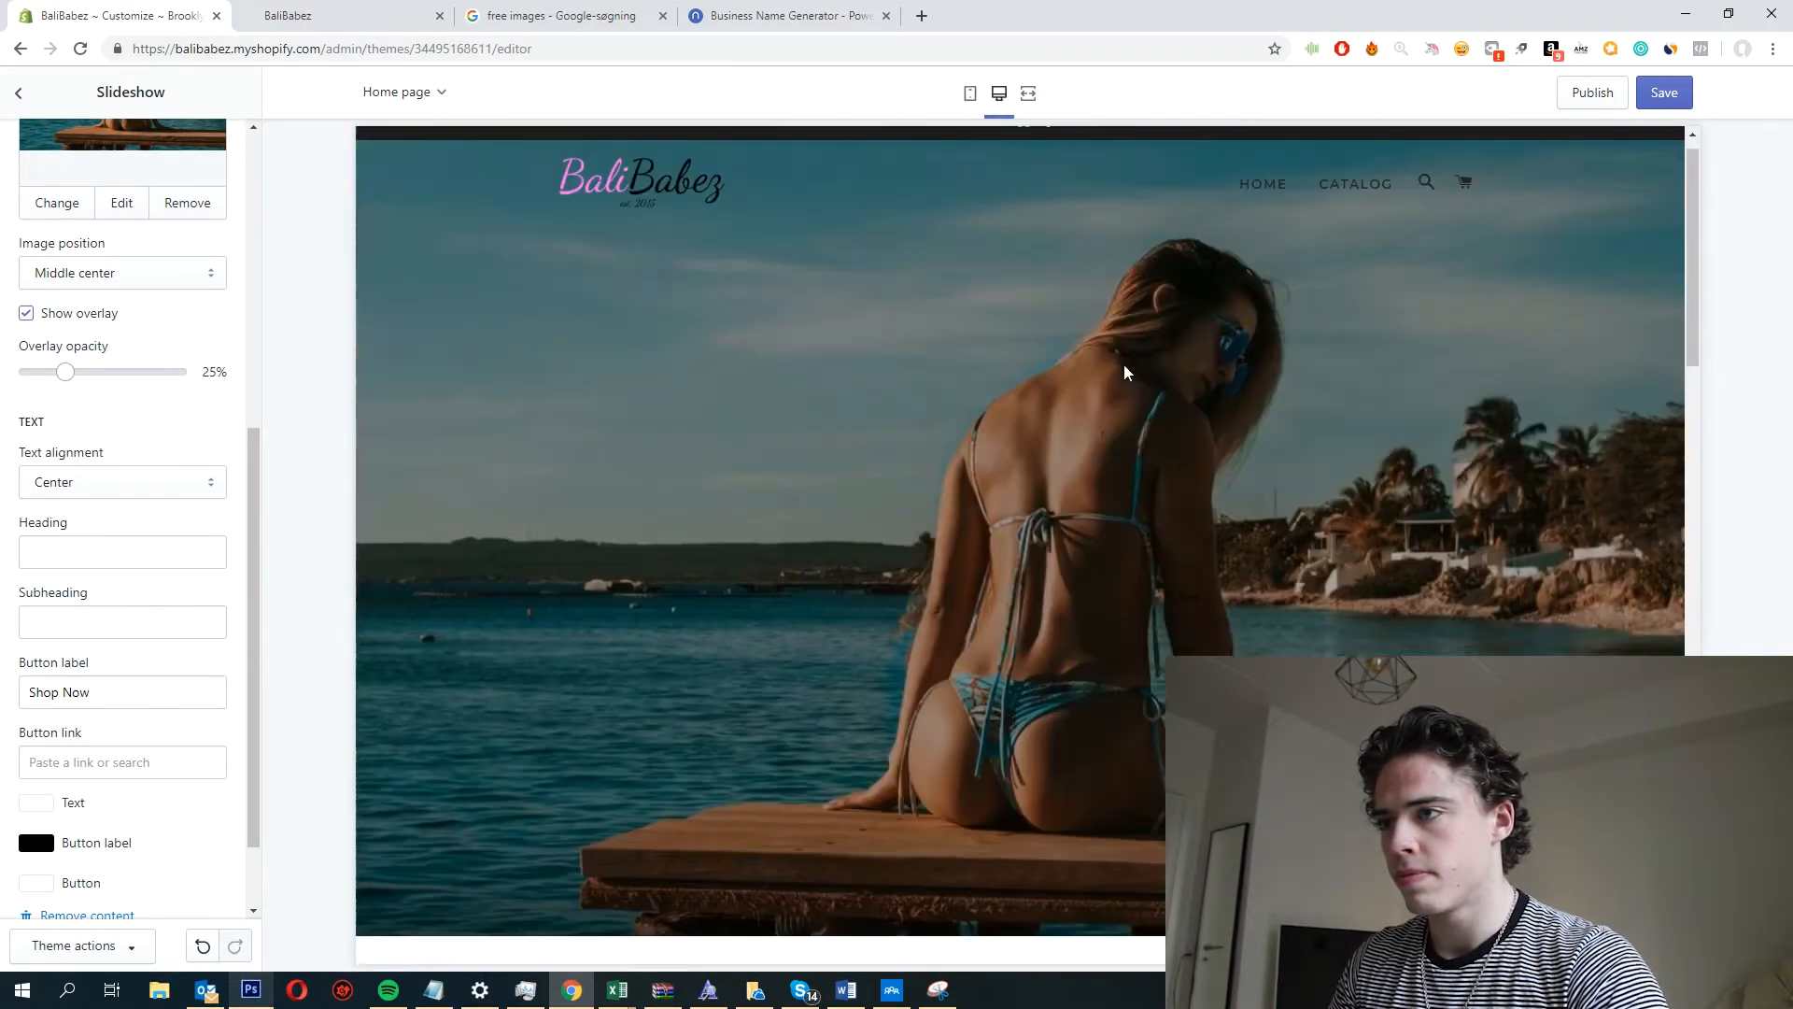
{"action": "left_click", "coordinate": [967, 96]}
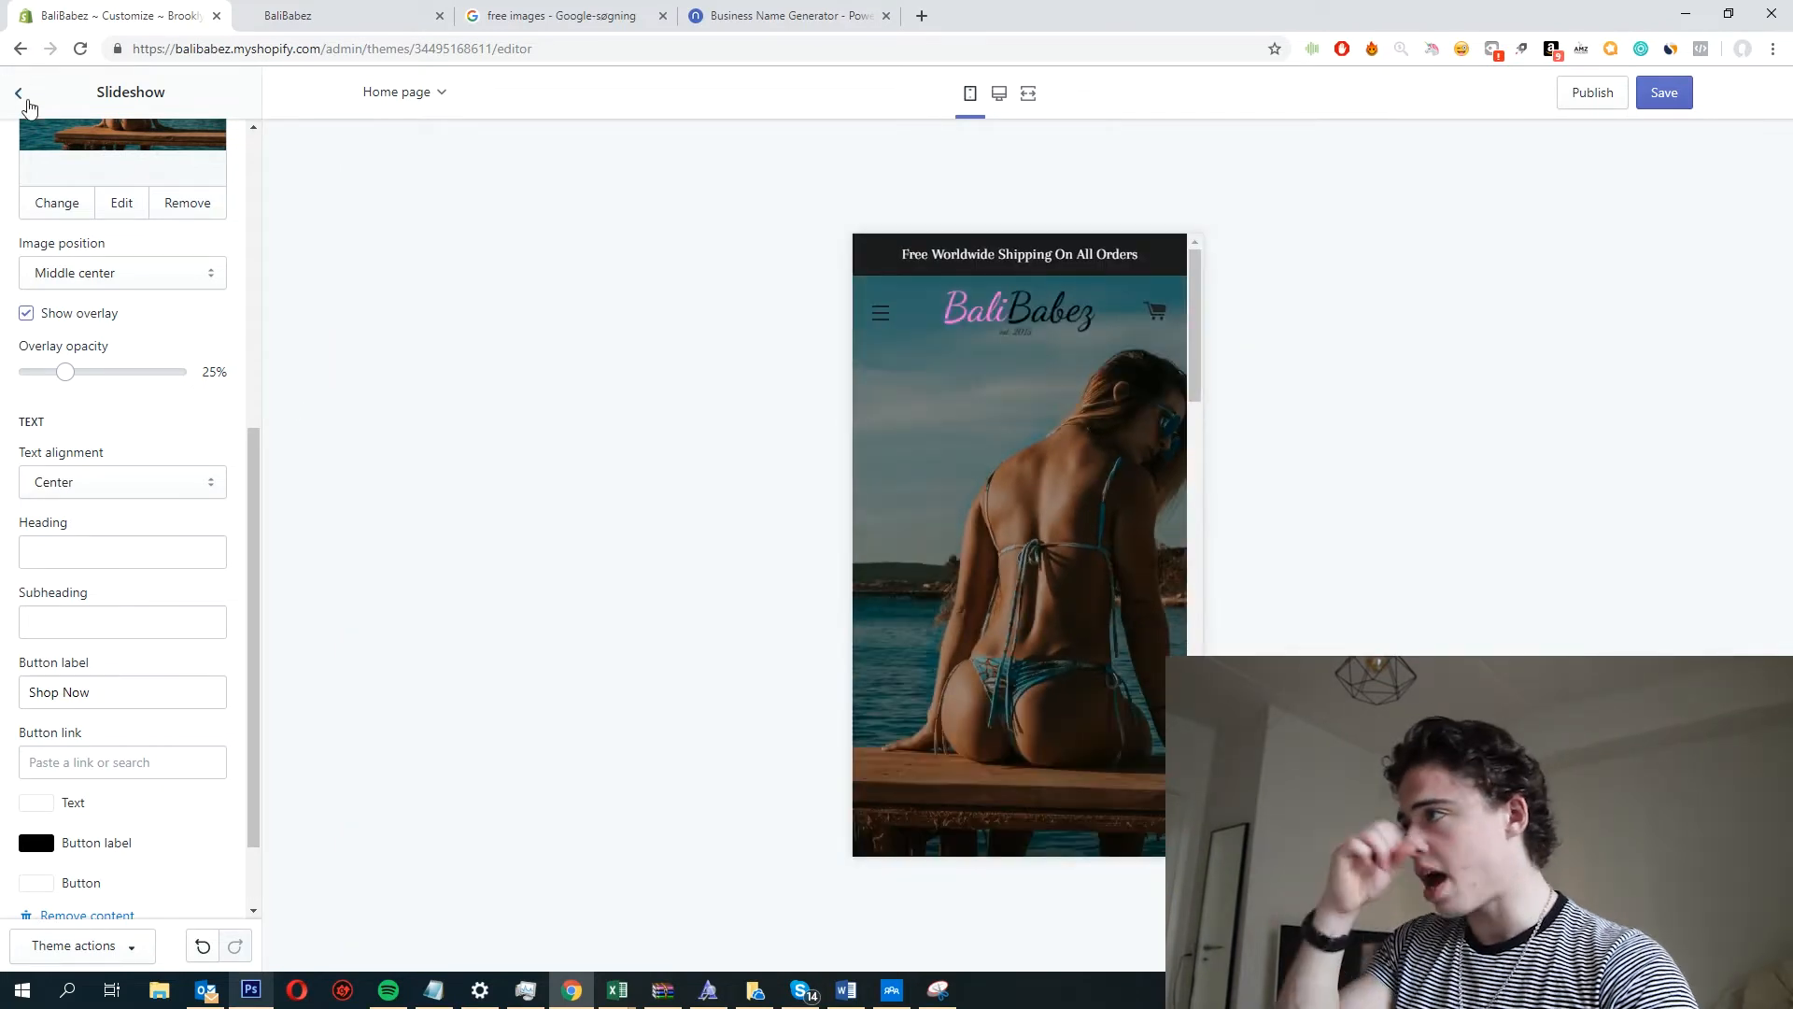
{"action": "left_click", "coordinate": [20, 93]}
{"action": "left_click", "coordinate": [135, 284]}
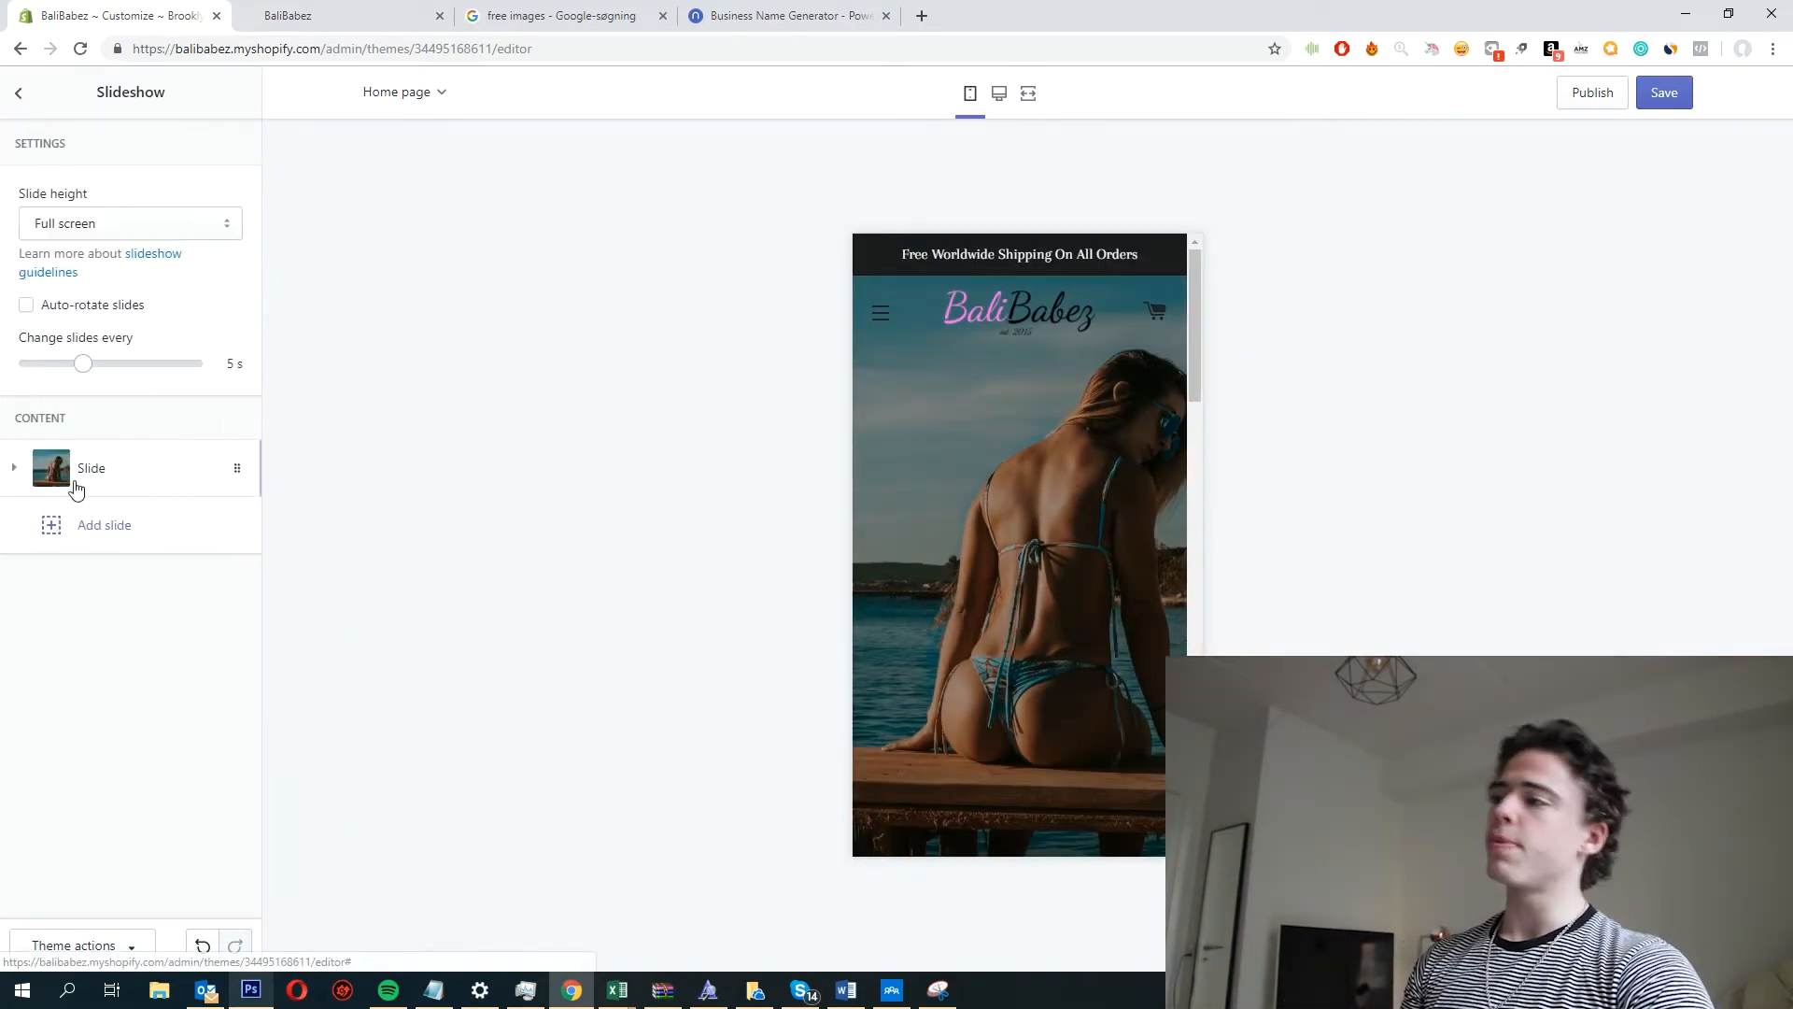
Remove the dock photo slide from the slideshow and return to the home page sections.
{"action": "left_click", "coordinate": [98, 492]}
{"action": "scroll", "coordinate": [133, 737], "scroll_direction": "down", "scroll_amount": 2}
{"action": "scroll", "coordinate": [130, 742], "scroll_direction": "down", "scroll_amount": 5}
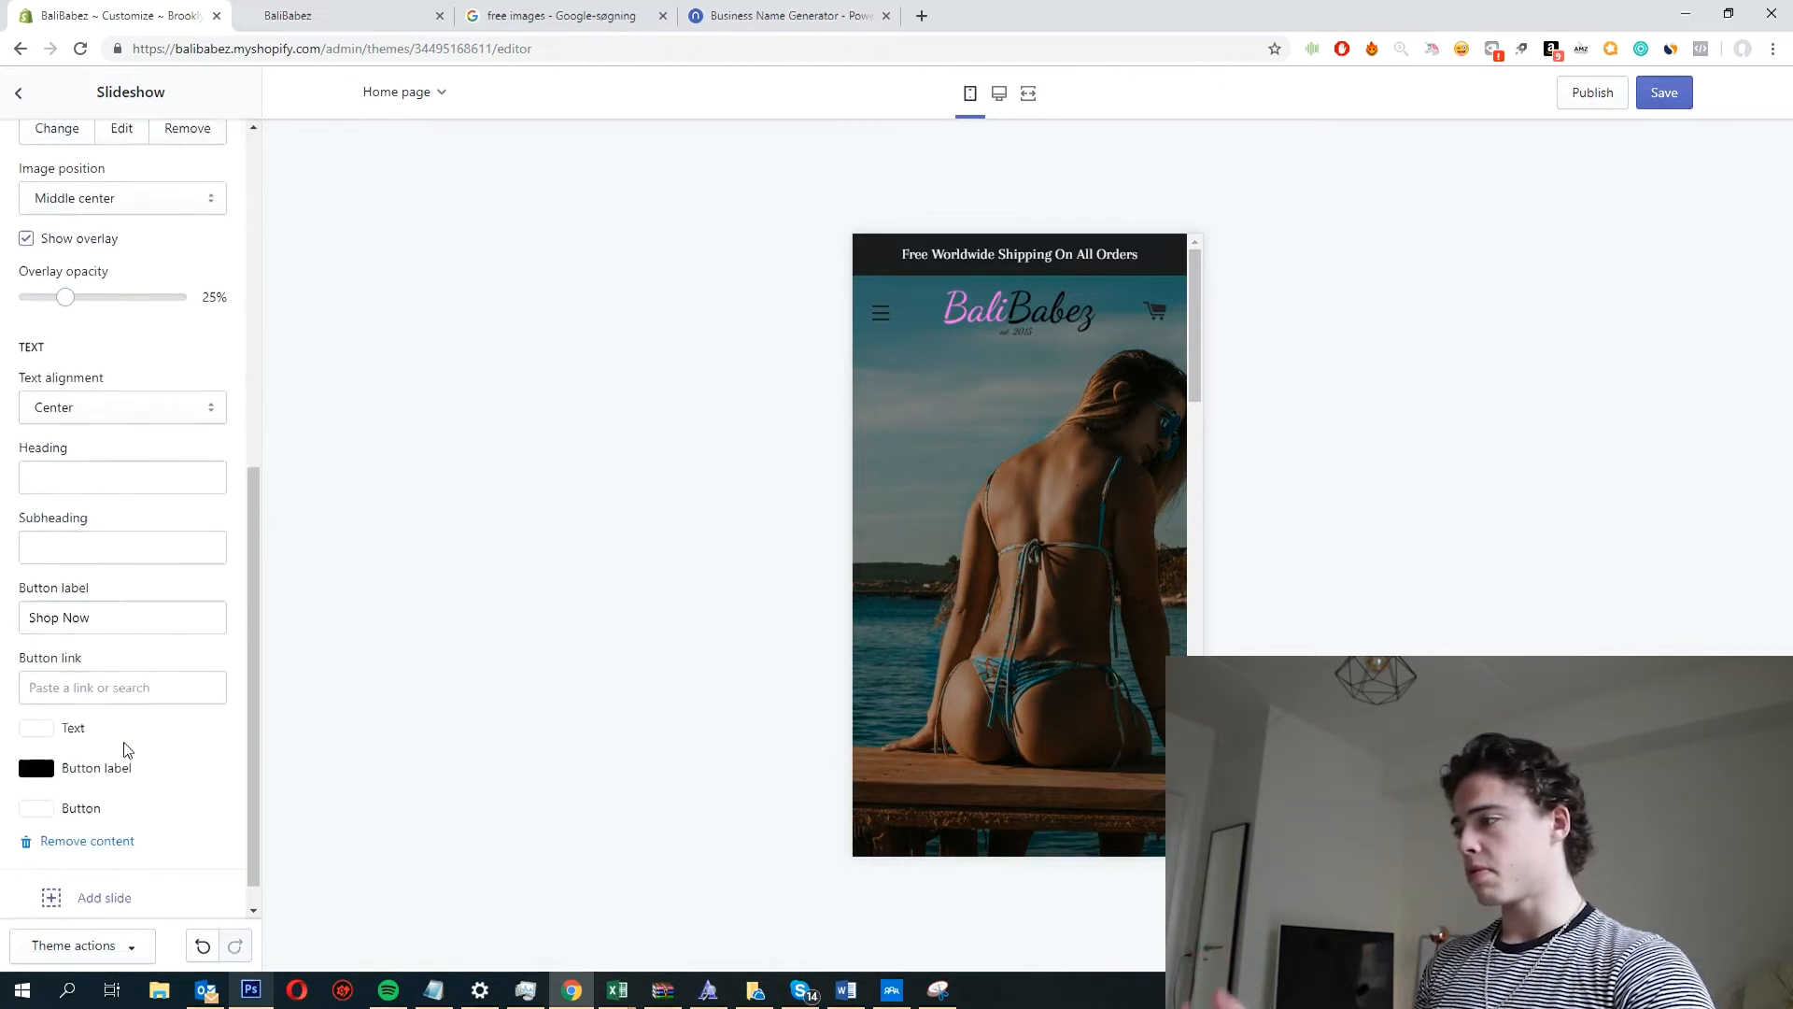
{"action": "left_click", "coordinate": [92, 808]}
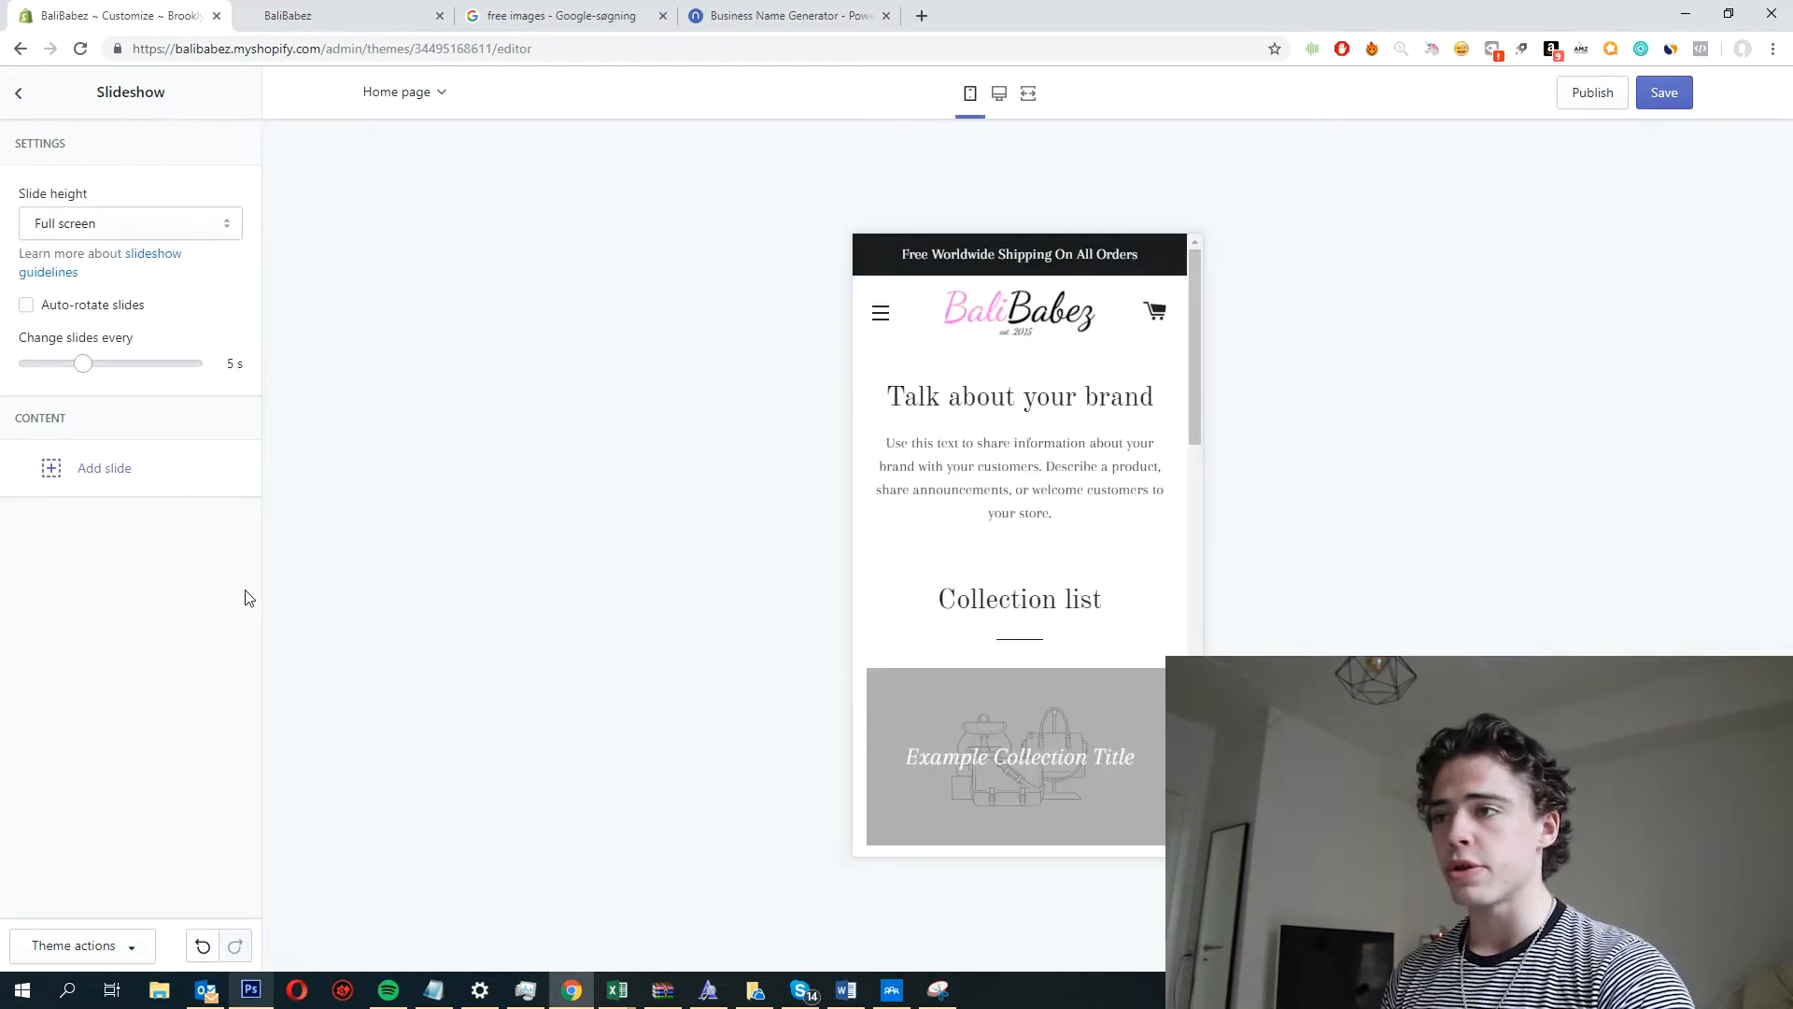
{"action": "left_click", "coordinate": [33, 100]}
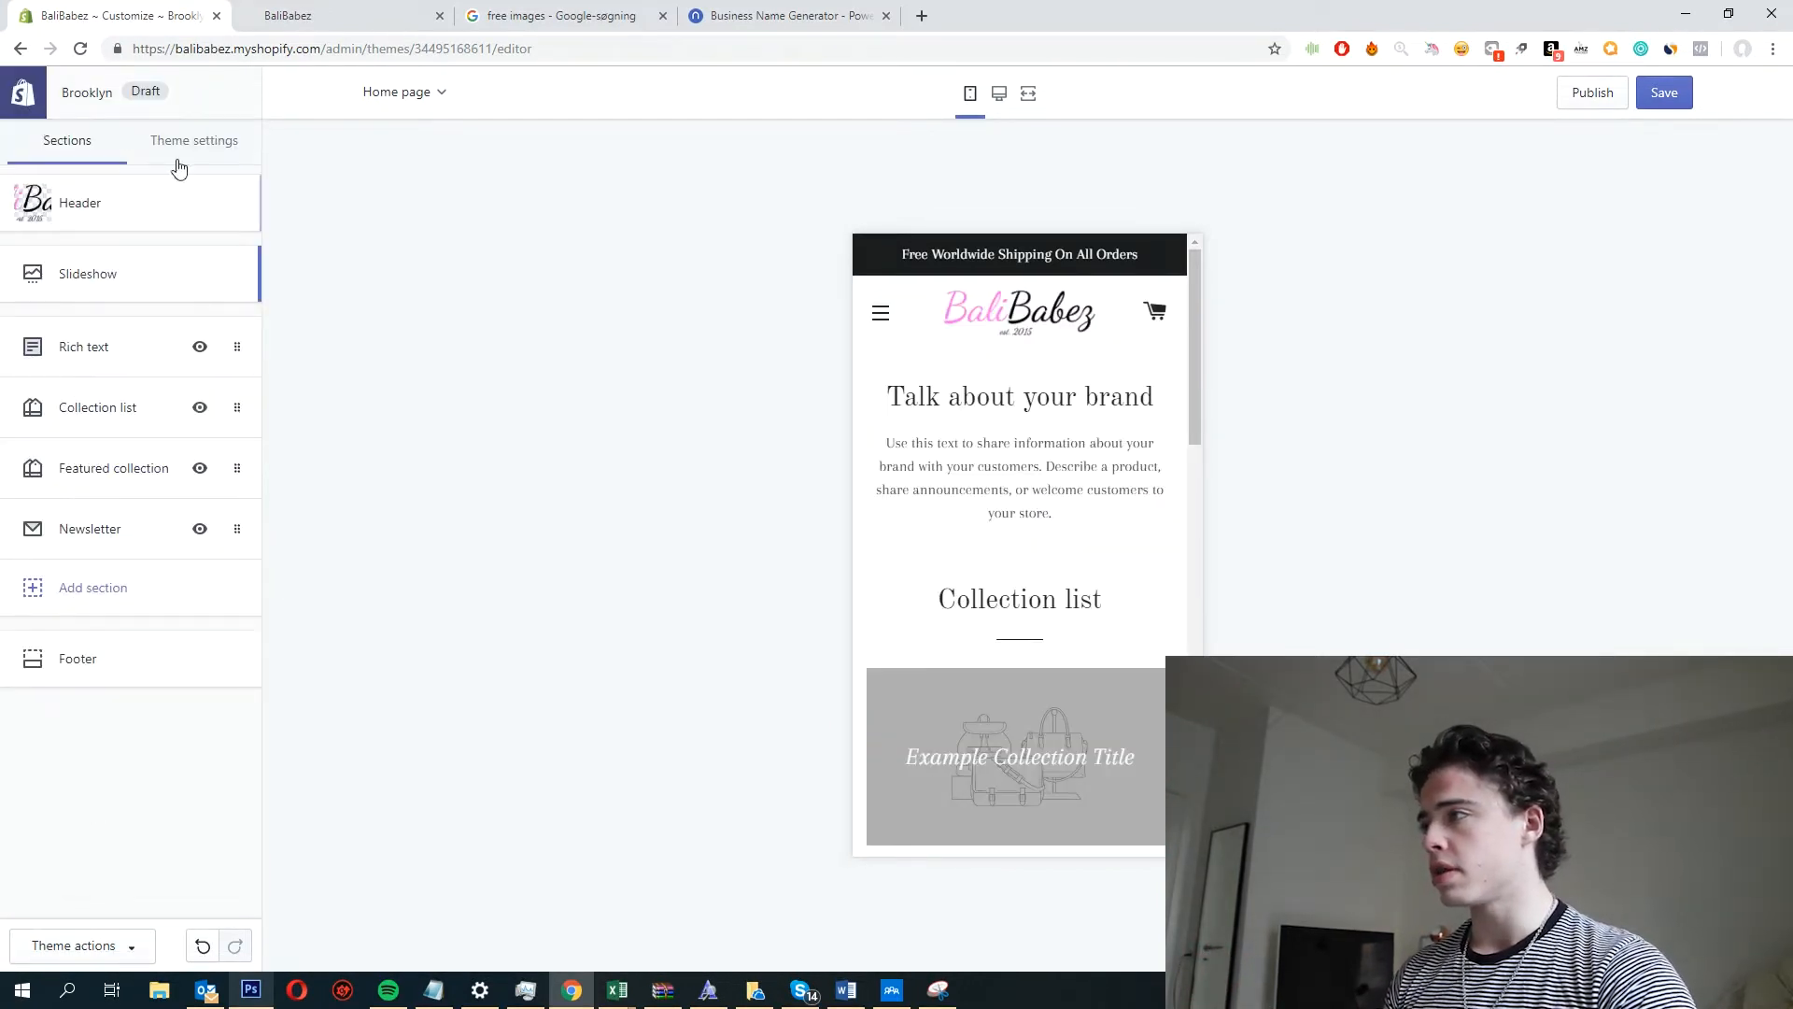
Set the rich text section's heading to "BaliBabez - Unique Bikinis For You" and return to the section list.
{"action": "left_click", "coordinate": [78, 345]}
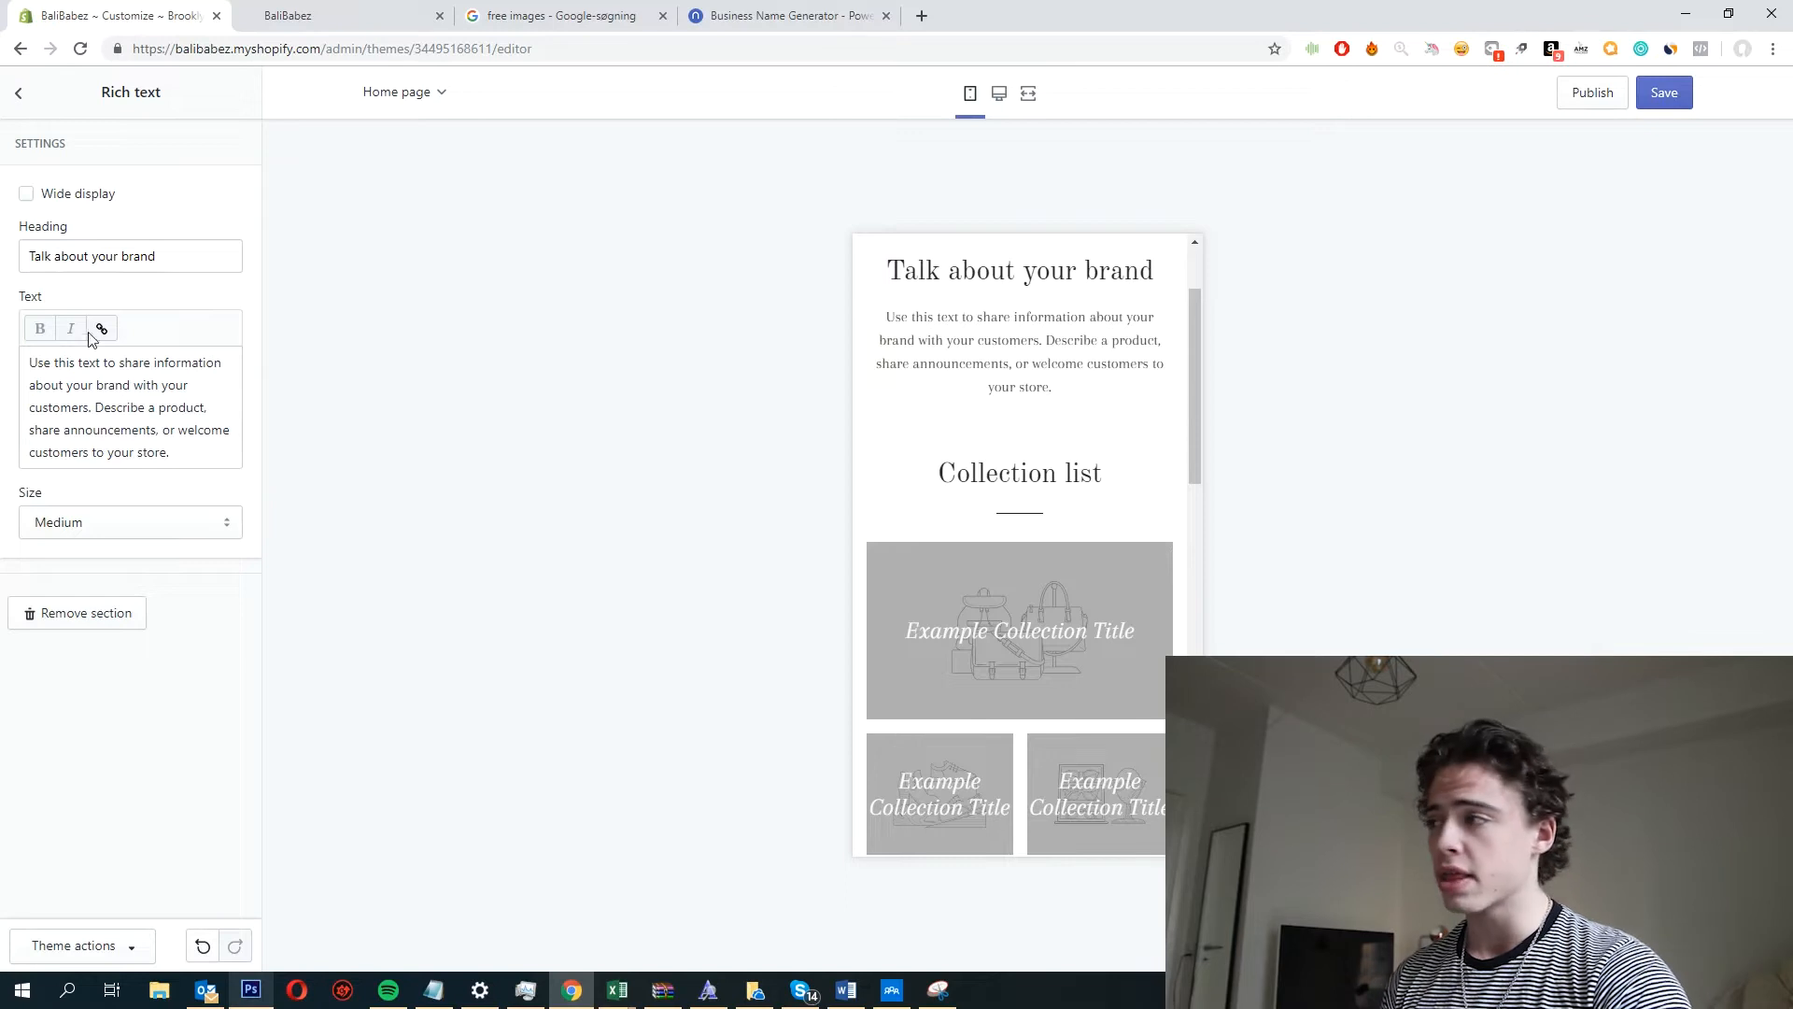
{"action": "triple_click", "coordinate": [198, 253]}
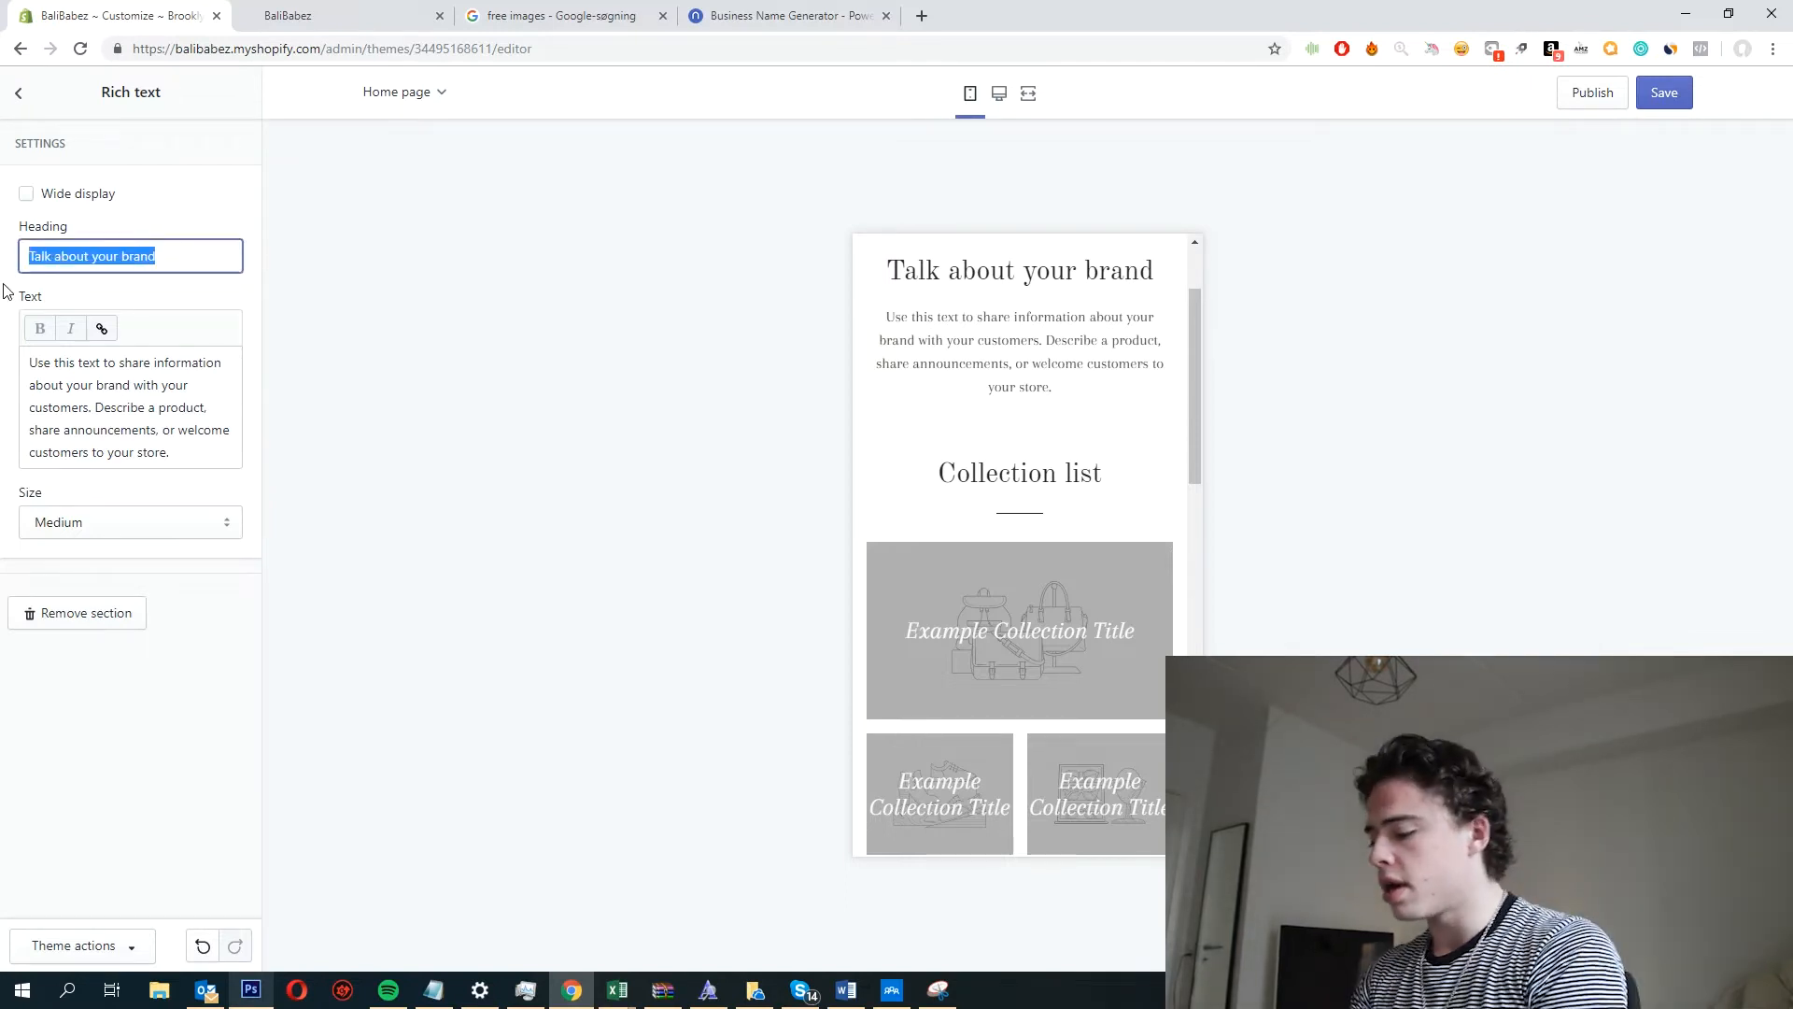
{"action": "type", "text": "BaliBabez - Unique"}
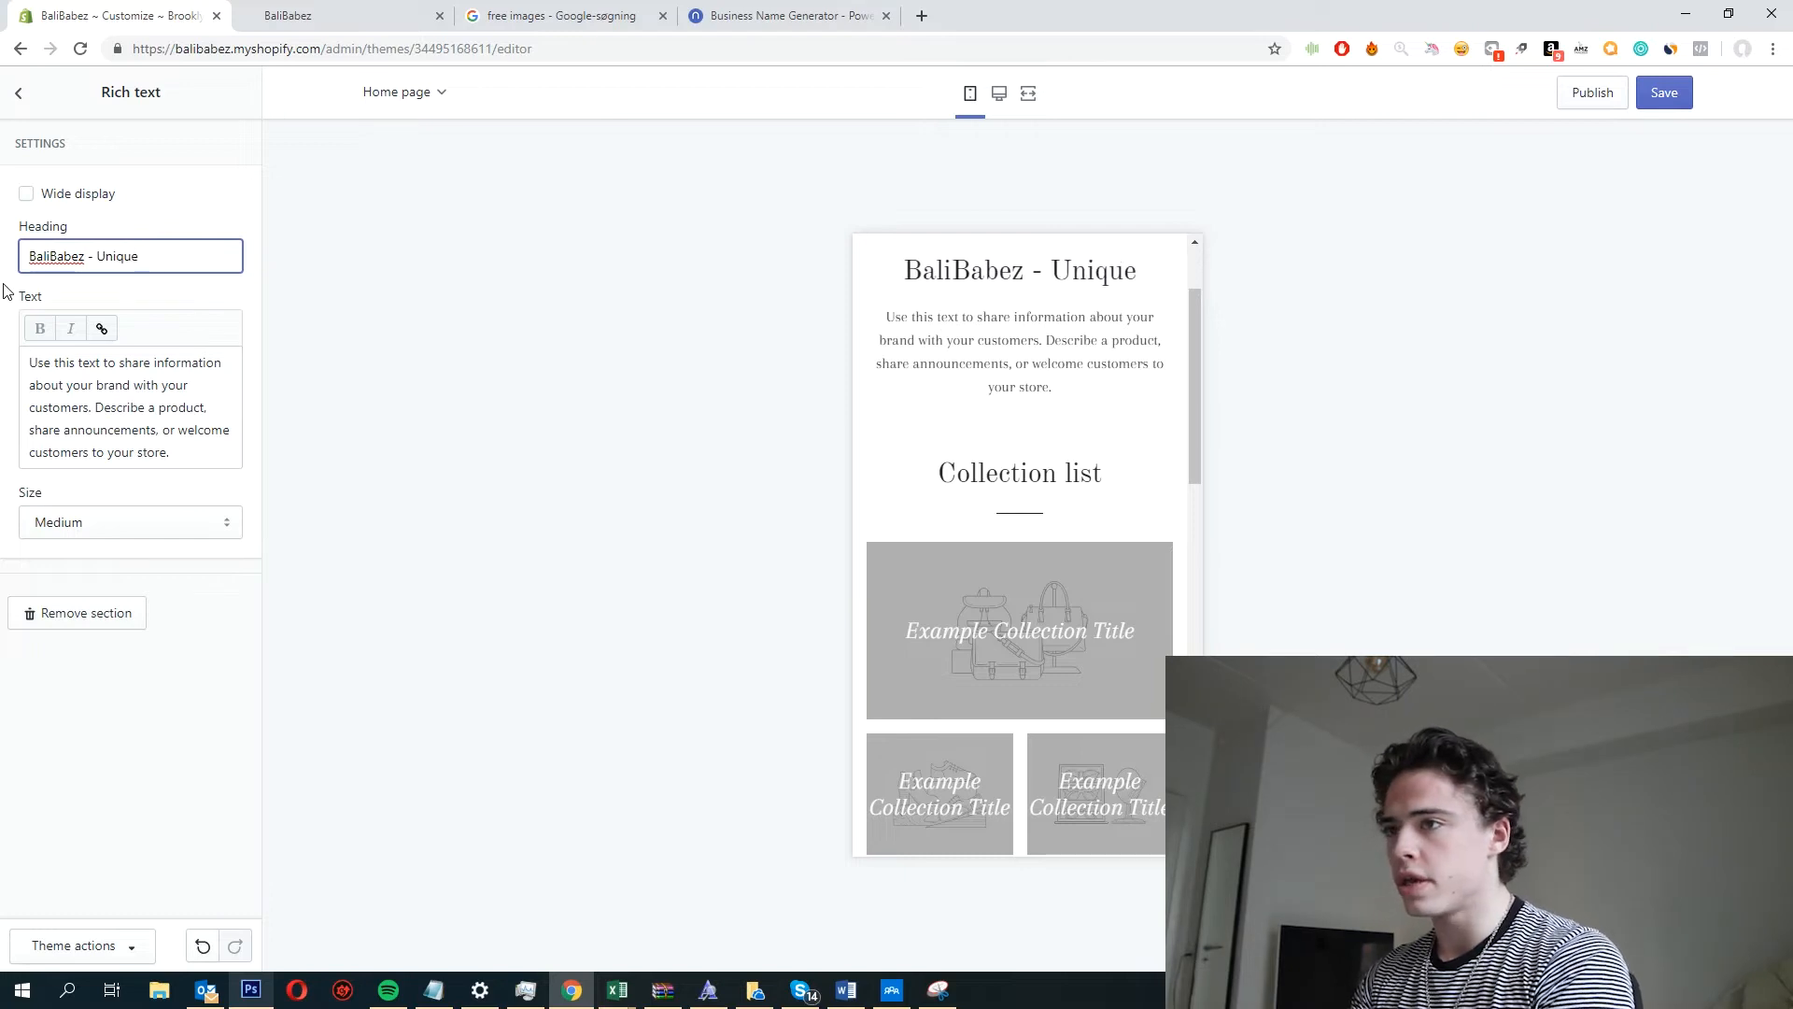
{"action": "type", "text": " Biki"}
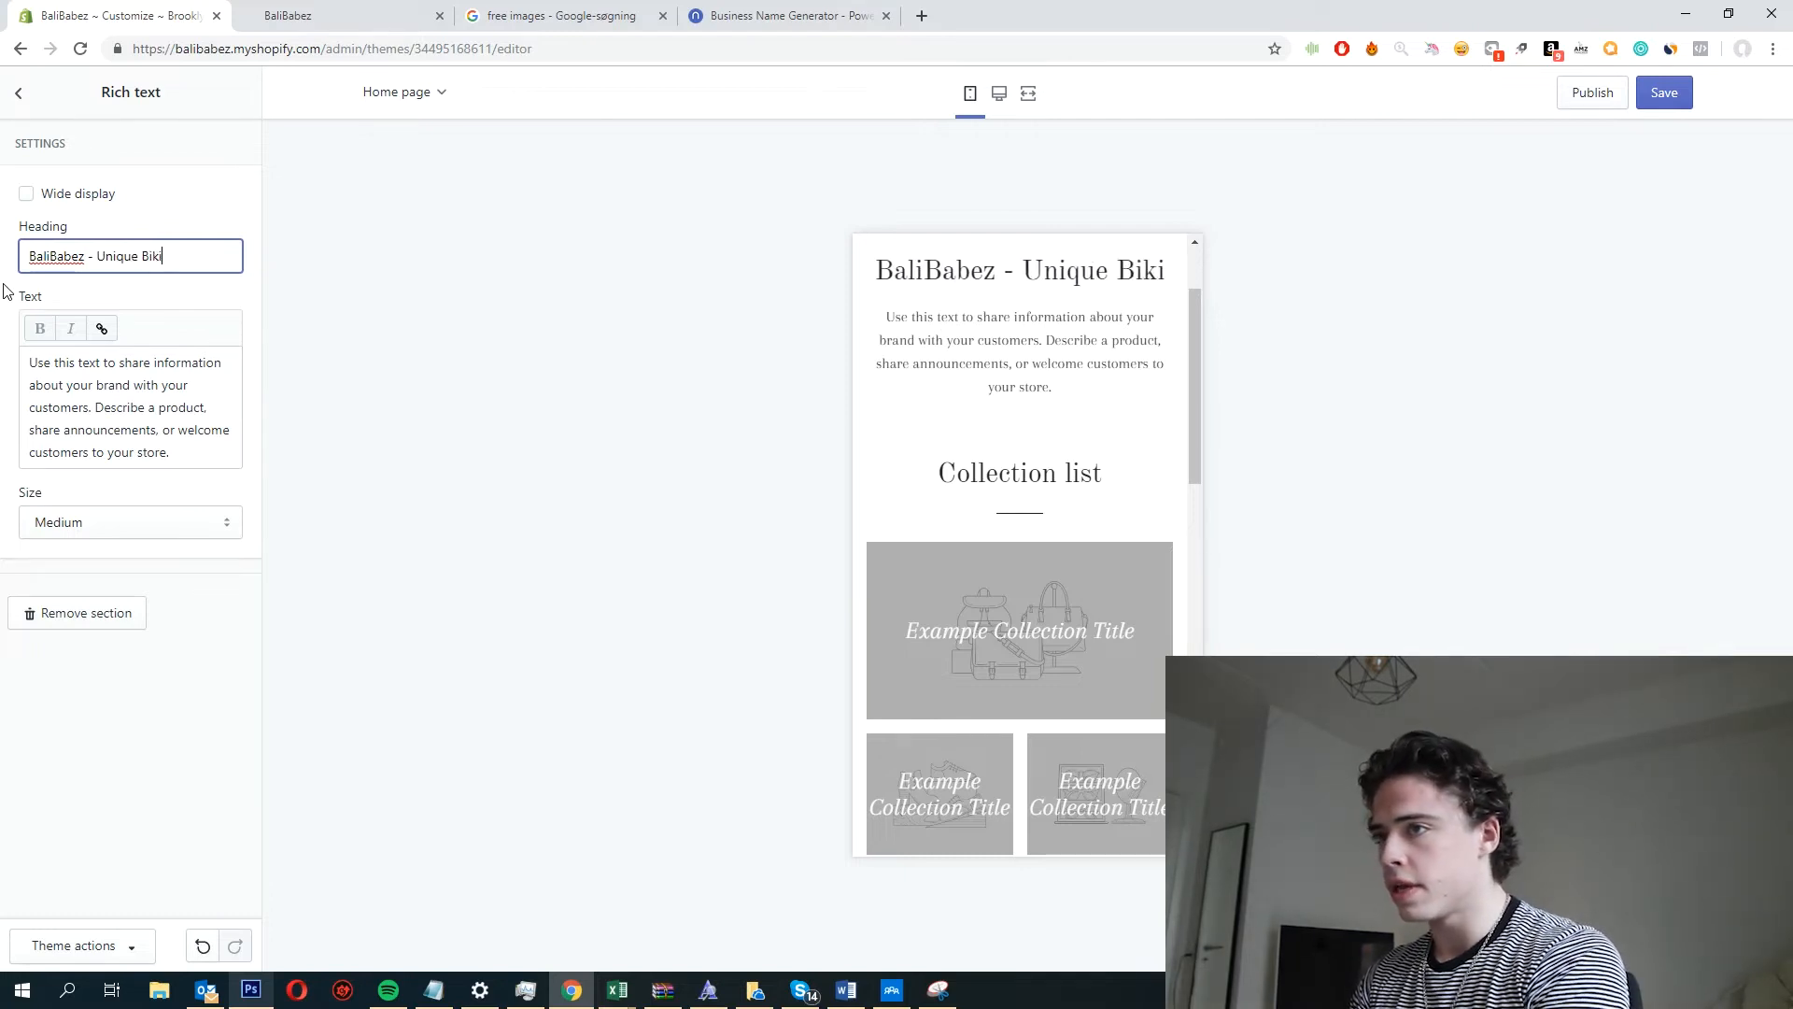
{"action": "type", "text": "nis For You"}
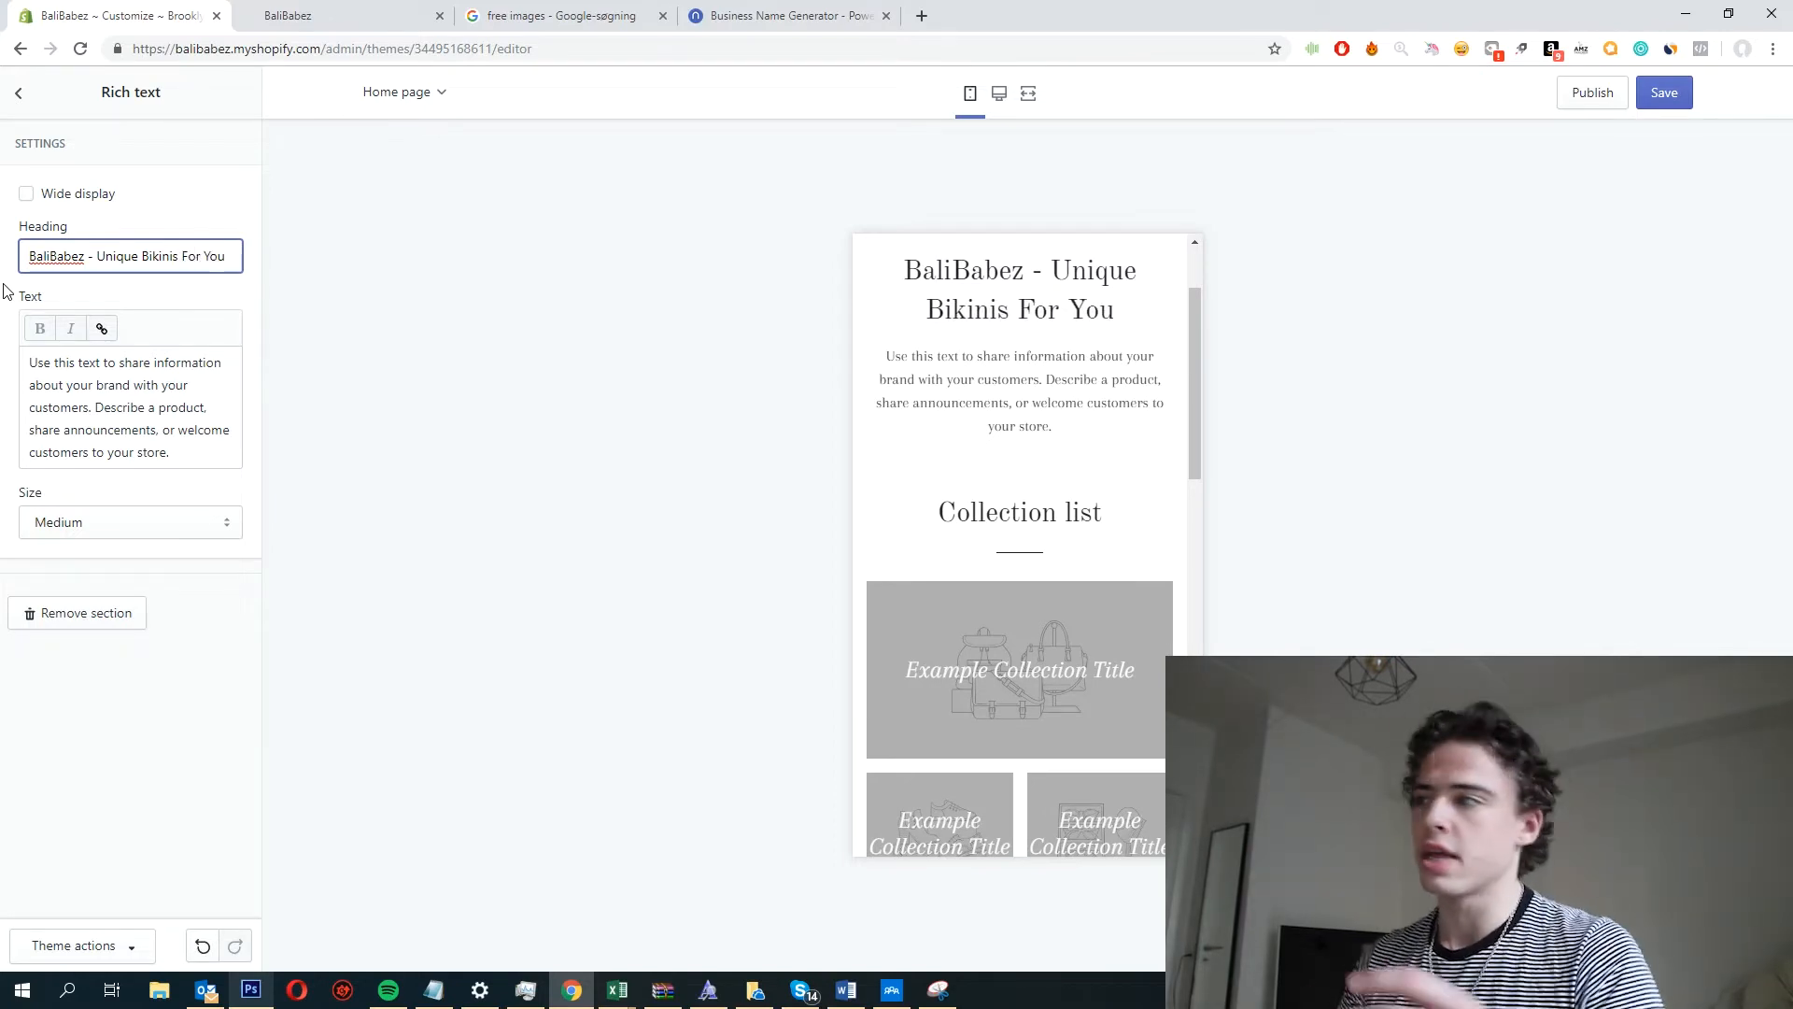
{"action": "left_click", "coordinate": [190, 140]}
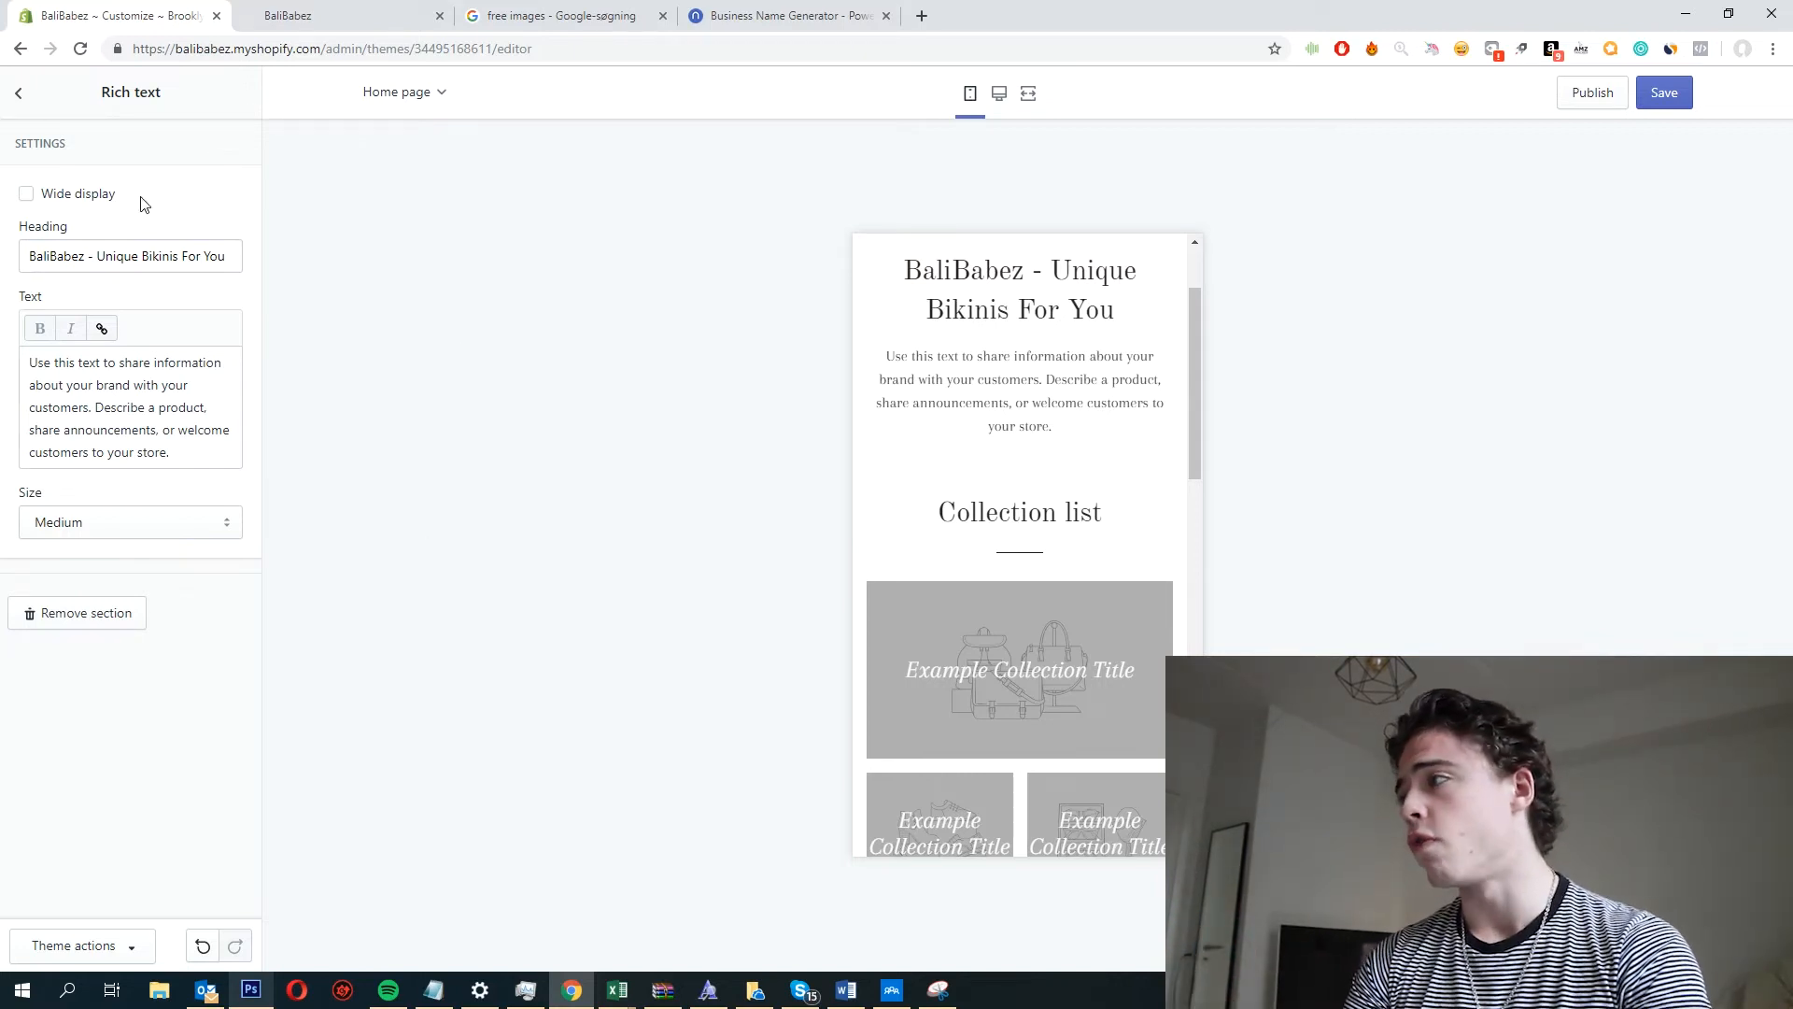
{"action": "left_click", "coordinate": [187, 425]}
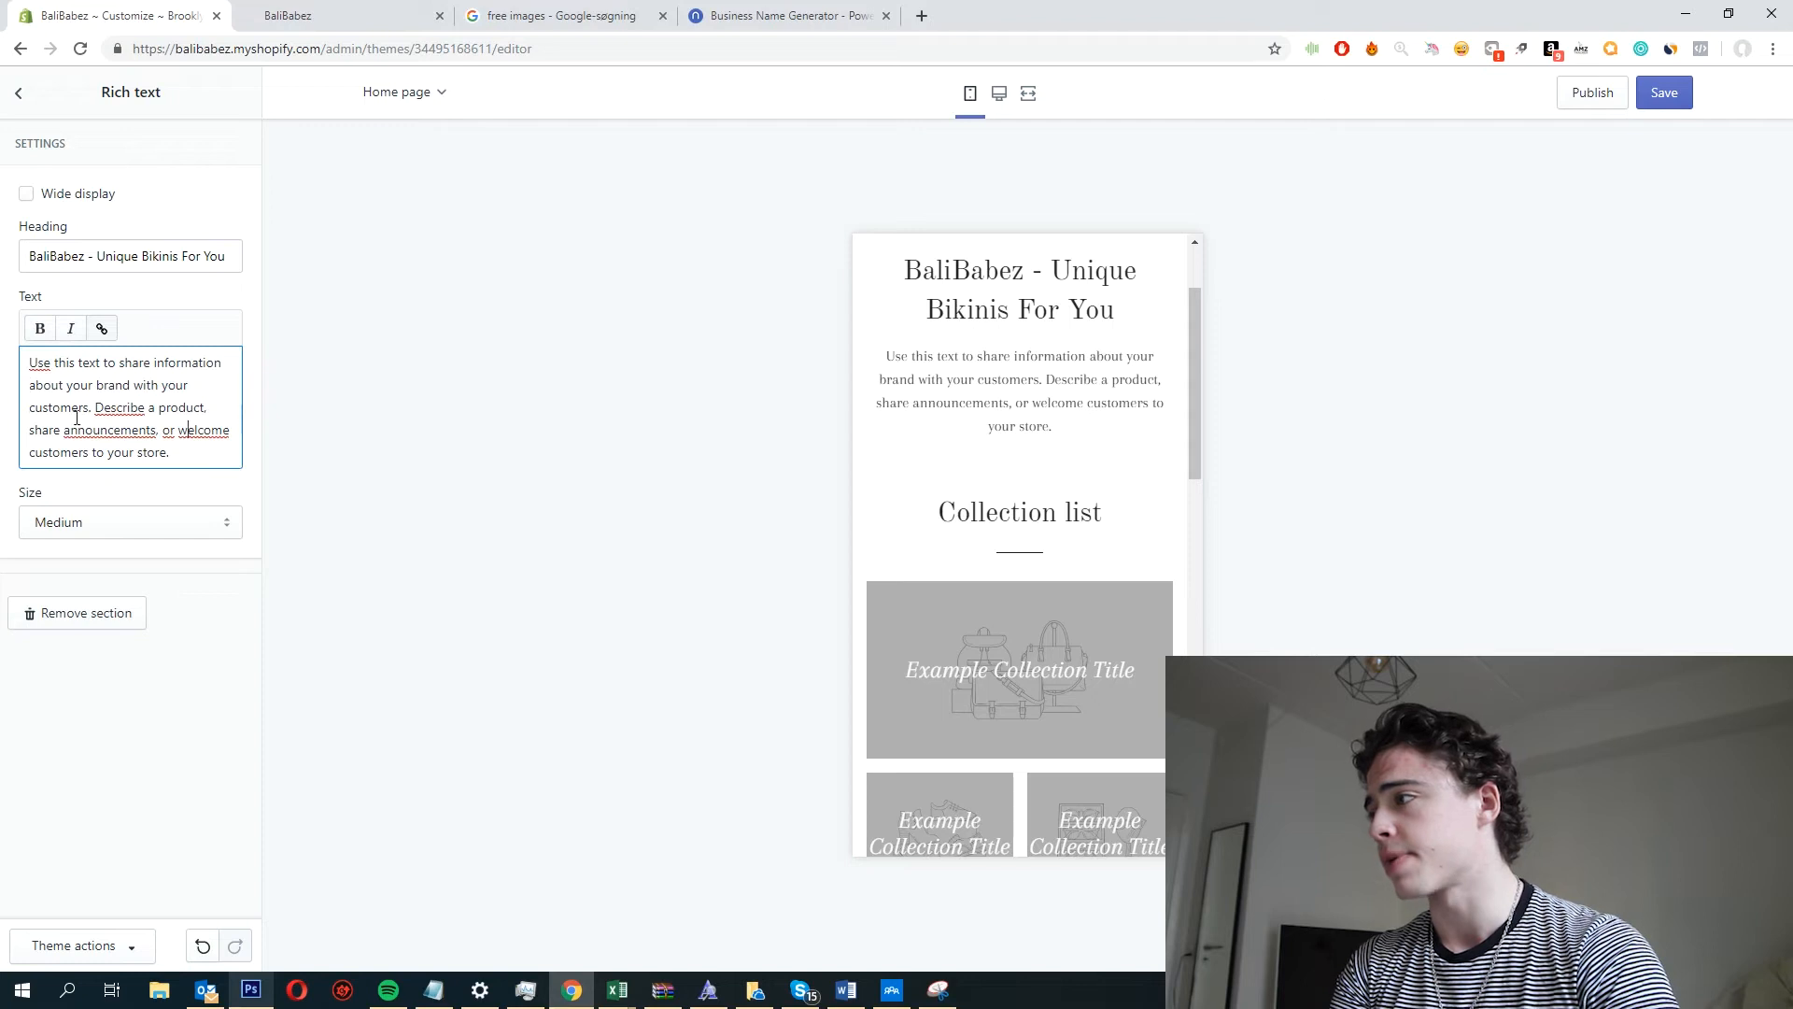
{"action": "left_click", "coordinate": [8, 114]}
Remove one collection from the collection list, and remove the whole Collection list section from the home page.
{"action": "scroll", "coordinate": [1013, 572], "scroll_direction": "down", "scroll_amount": 3}
{"action": "scroll", "coordinate": [999, 597], "scroll_direction": "up", "scroll_amount": 1}
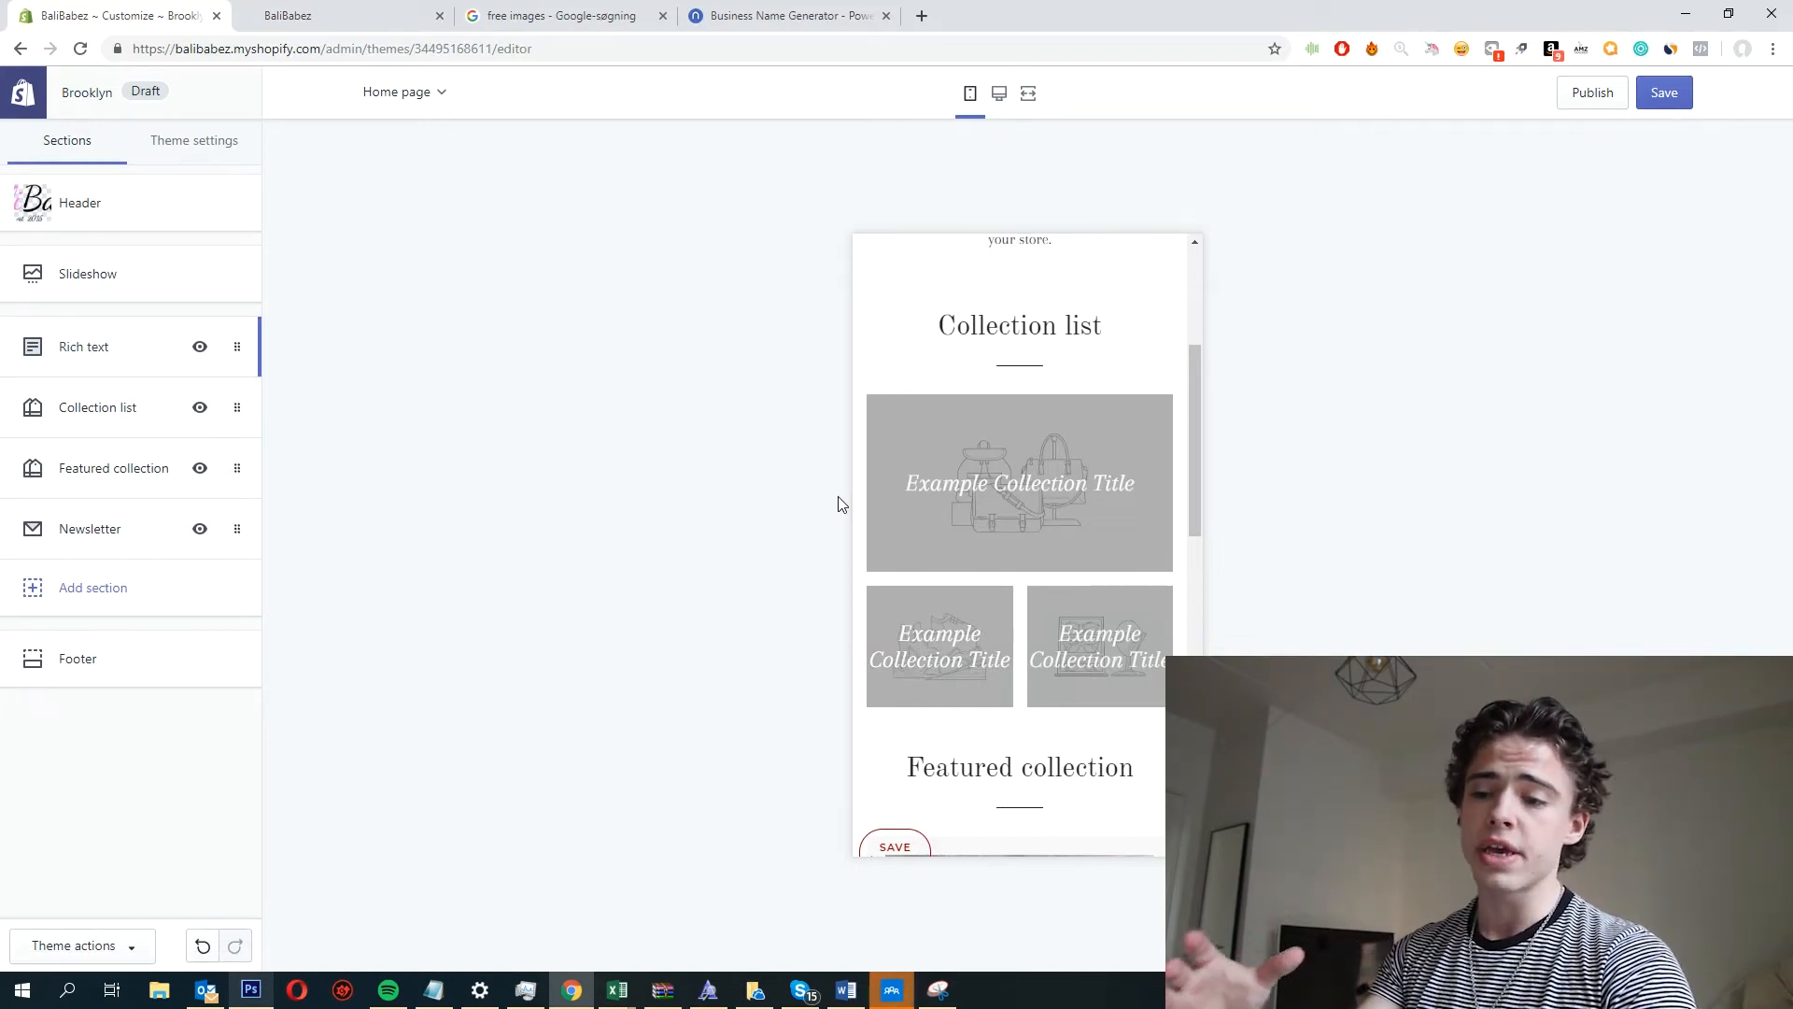
{"action": "left_click", "coordinate": [105, 422]}
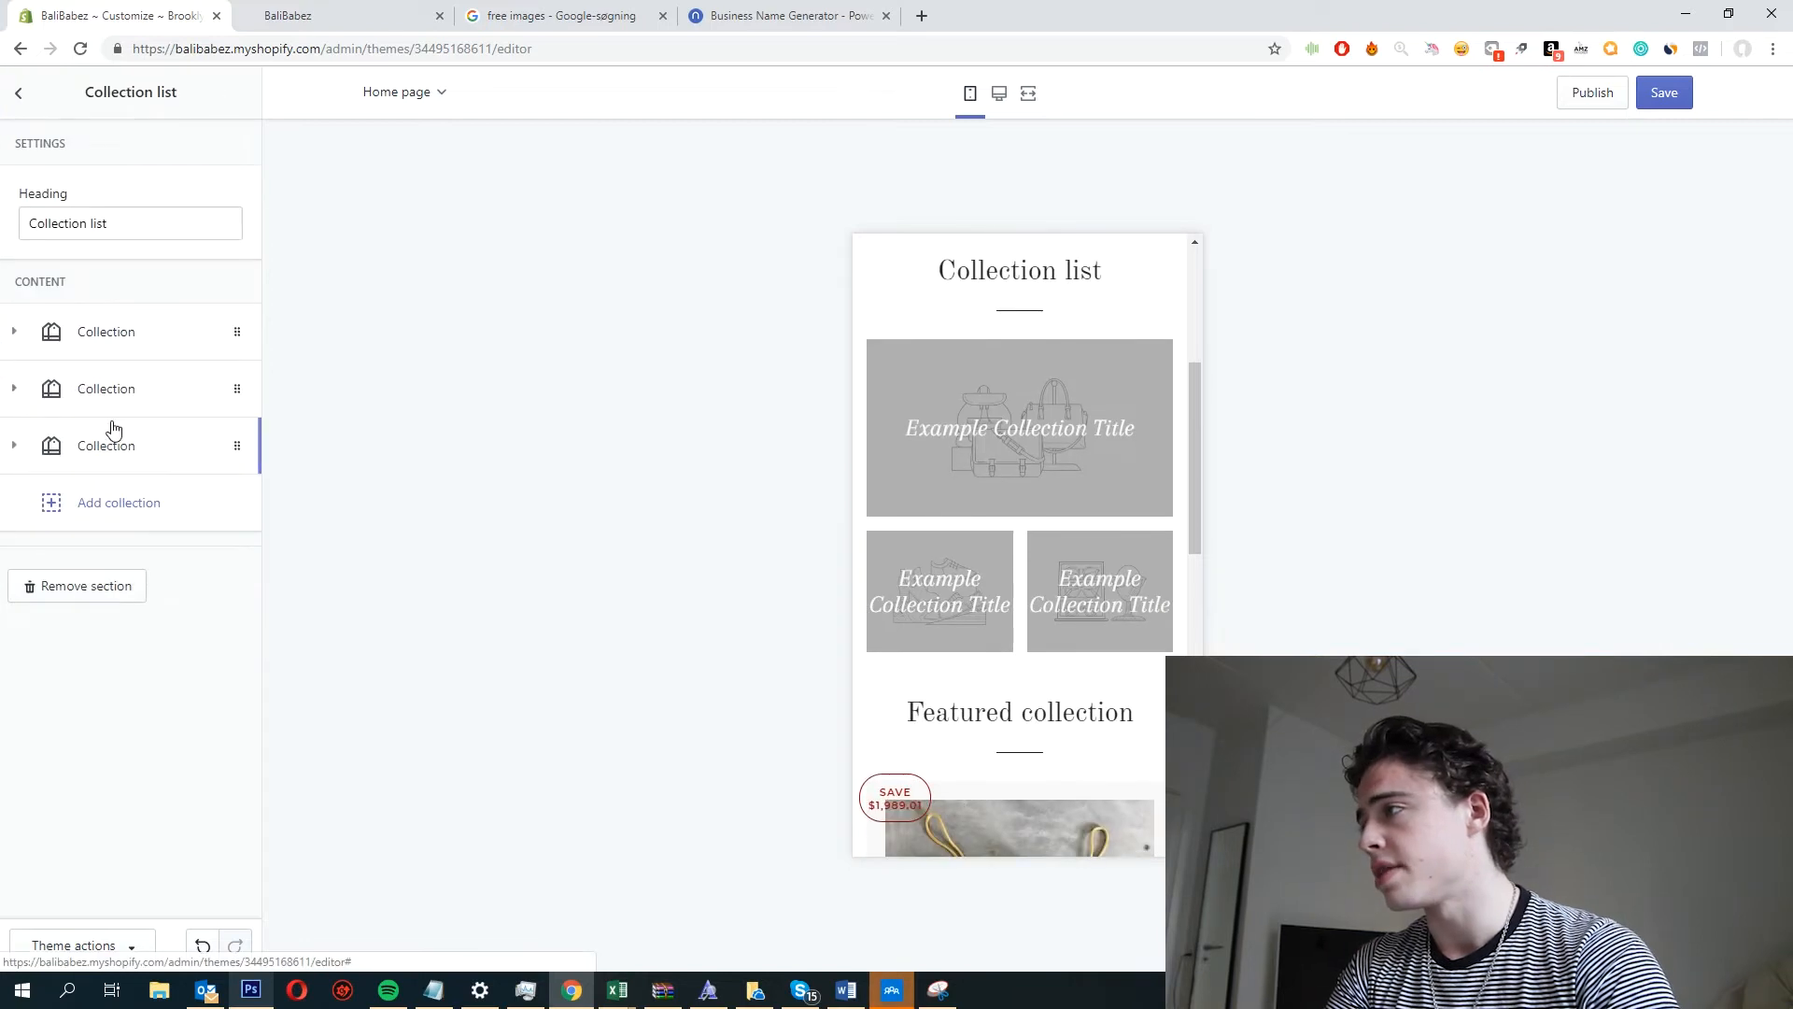
{"action": "left_click", "coordinate": [148, 329]}
{"action": "left_click", "coordinate": [103, 532]}
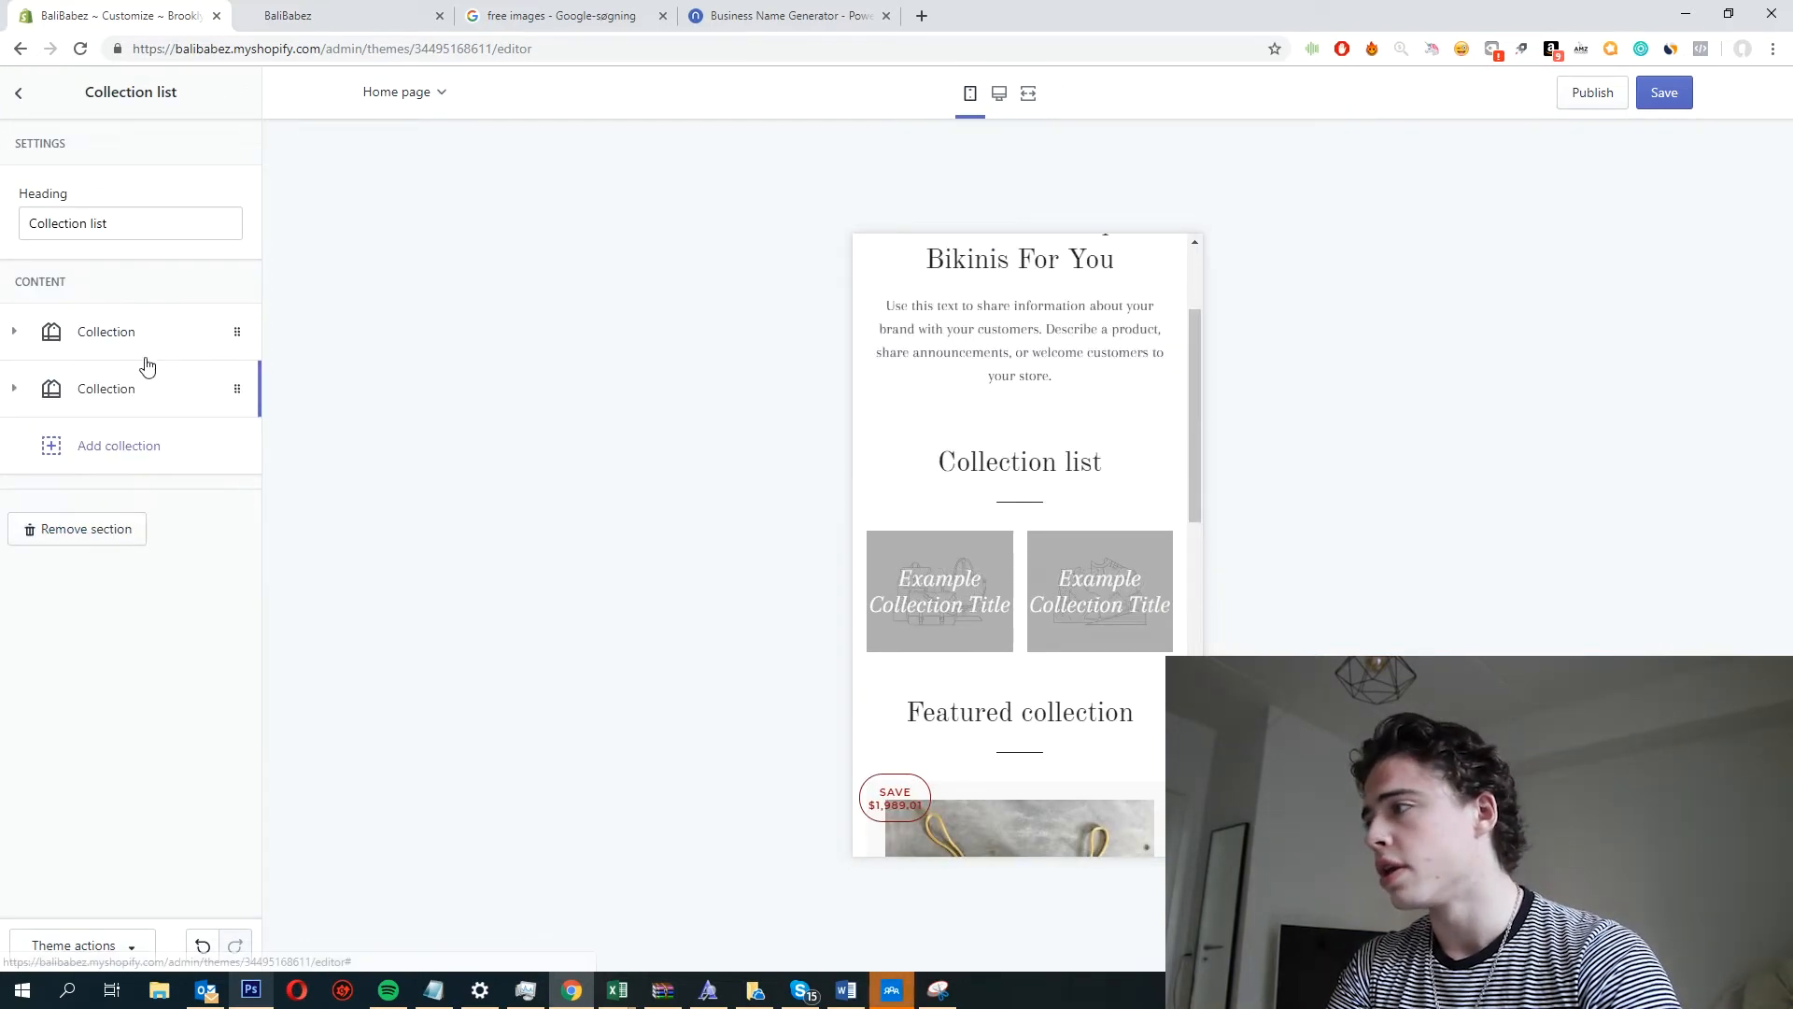
{"action": "left_click", "coordinate": [83, 530]}
Review the featured collection, newsletter and footer in the preview, check the footer settings, and save the theme changes.
{"action": "scroll", "coordinate": [1100, 529], "scroll_direction": "down", "scroll_amount": 8}
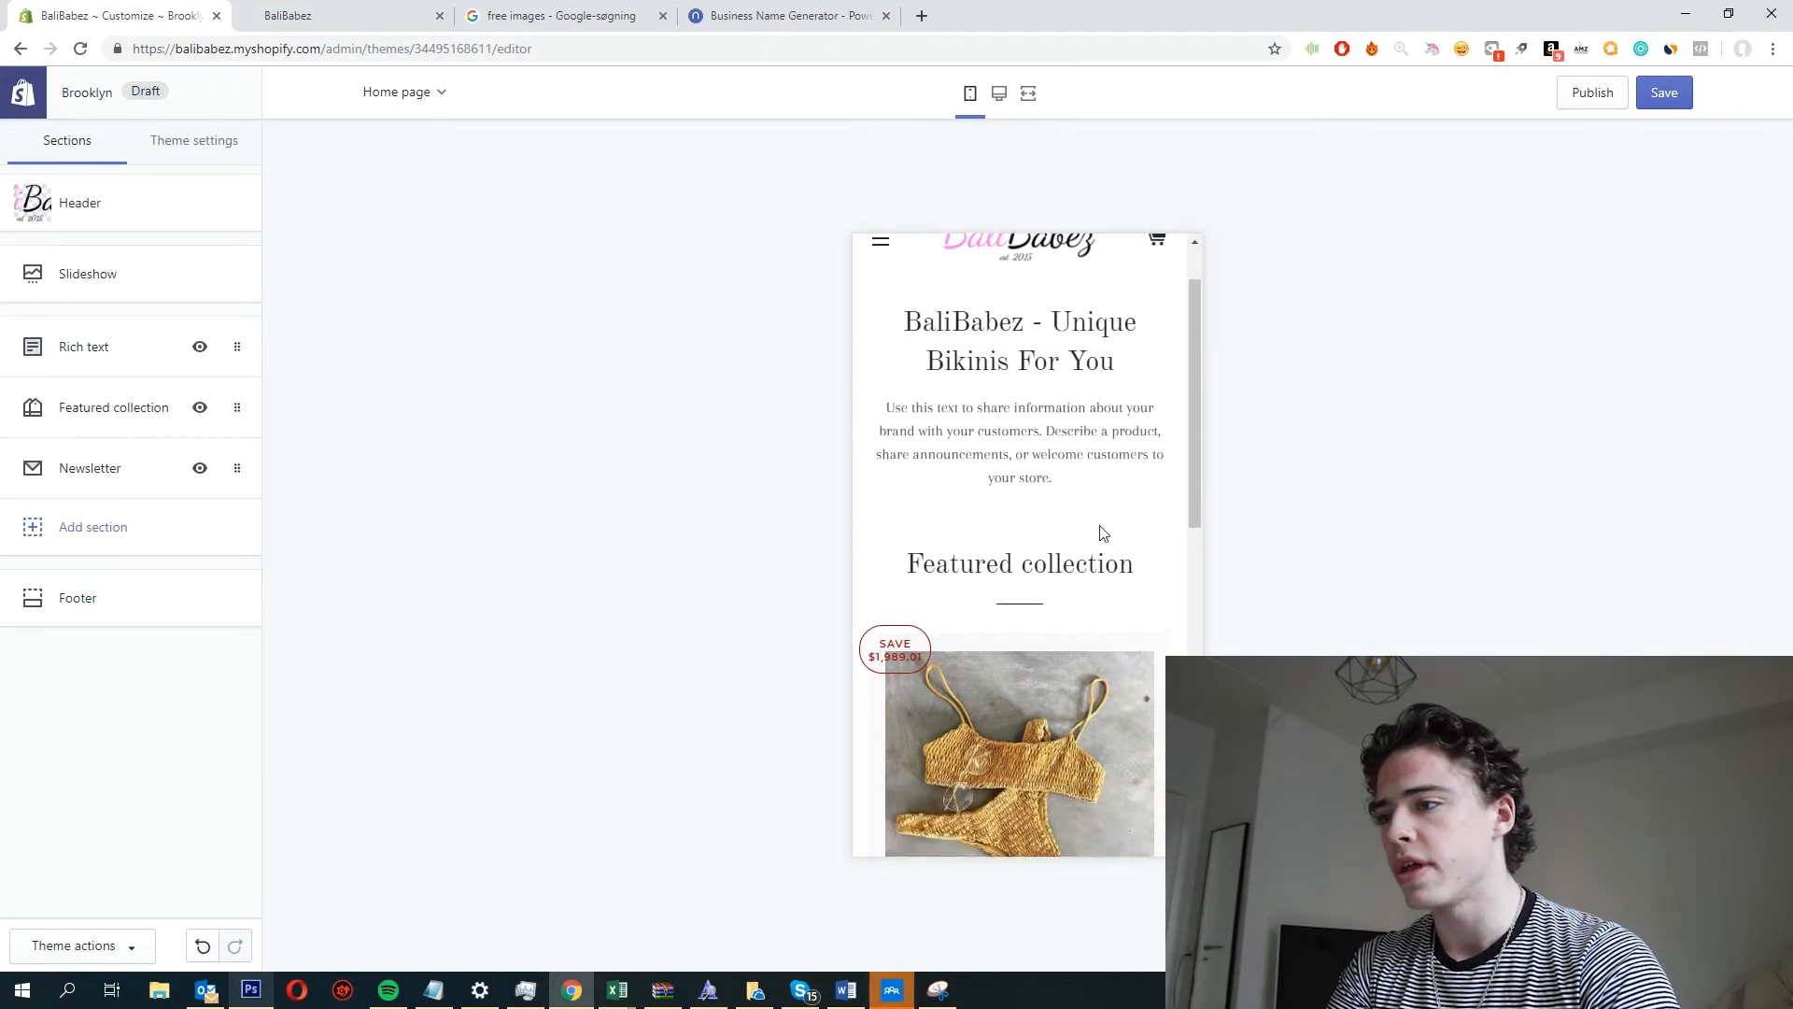
{"action": "scroll", "coordinate": [1071, 554], "scroll_direction": "up", "scroll_amount": 3}
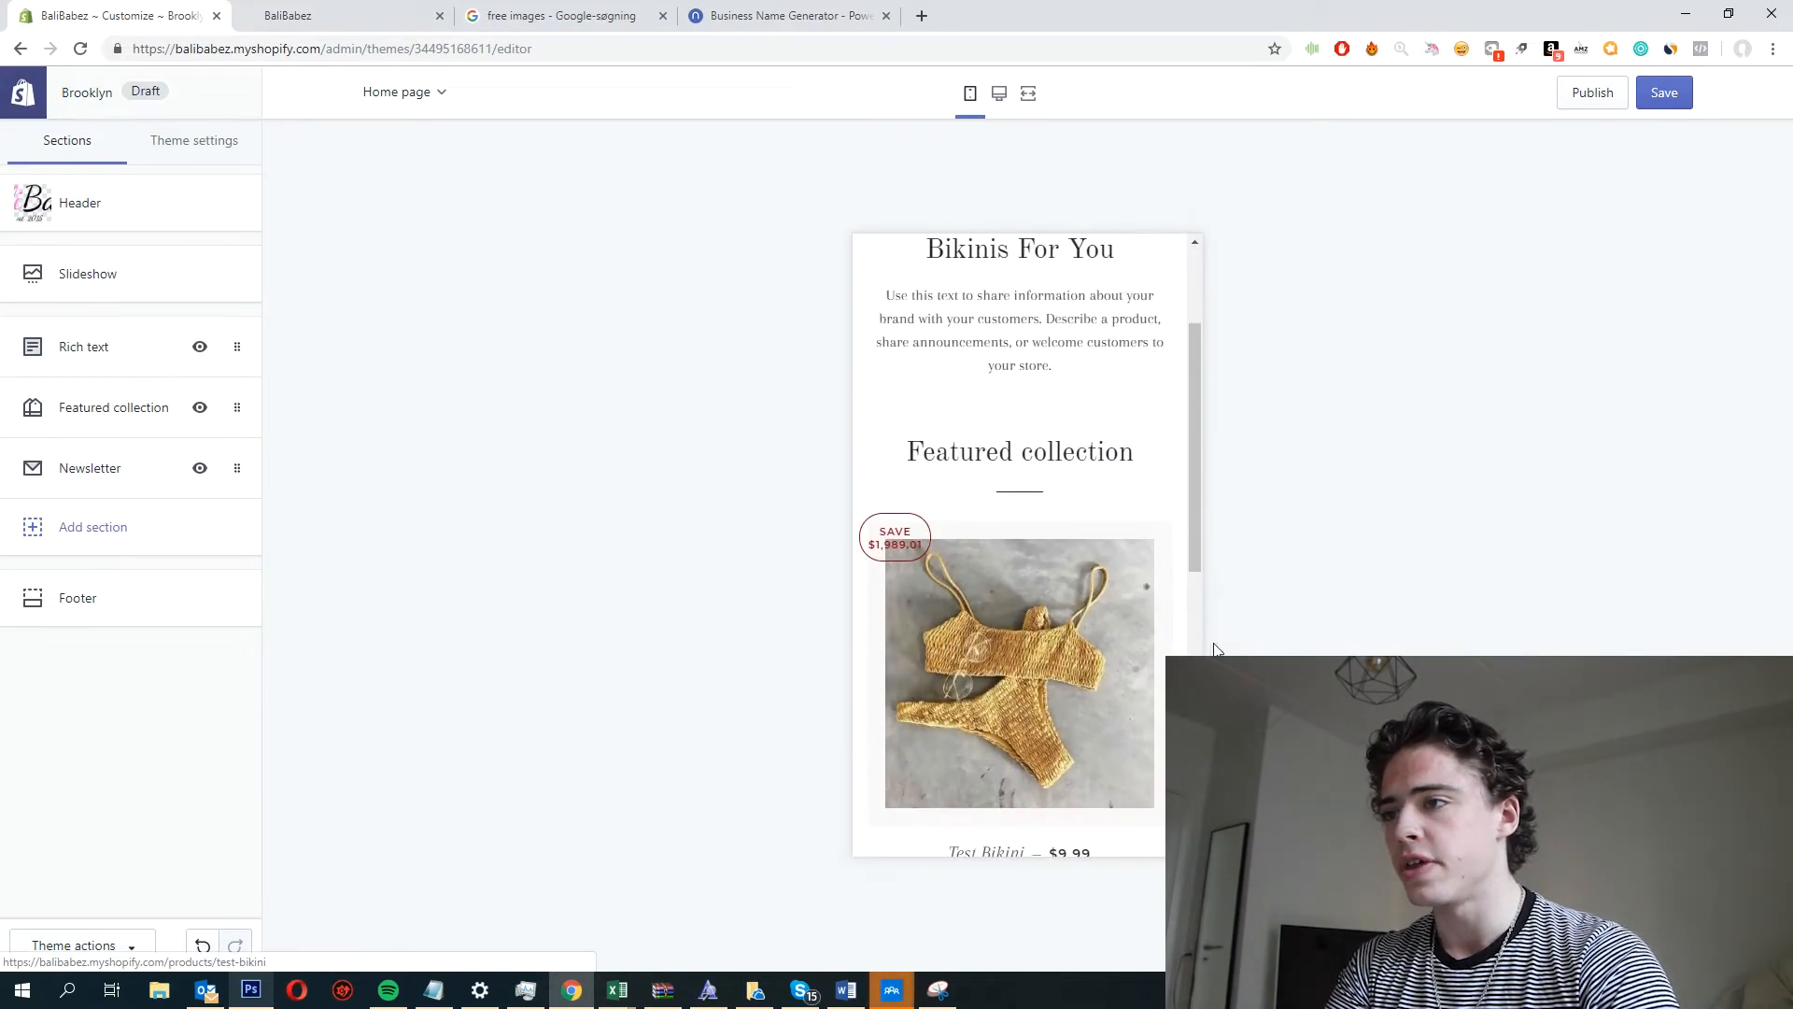
{"action": "scroll", "coordinate": [1063, 638], "scroll_direction": "down", "scroll_amount": 2}
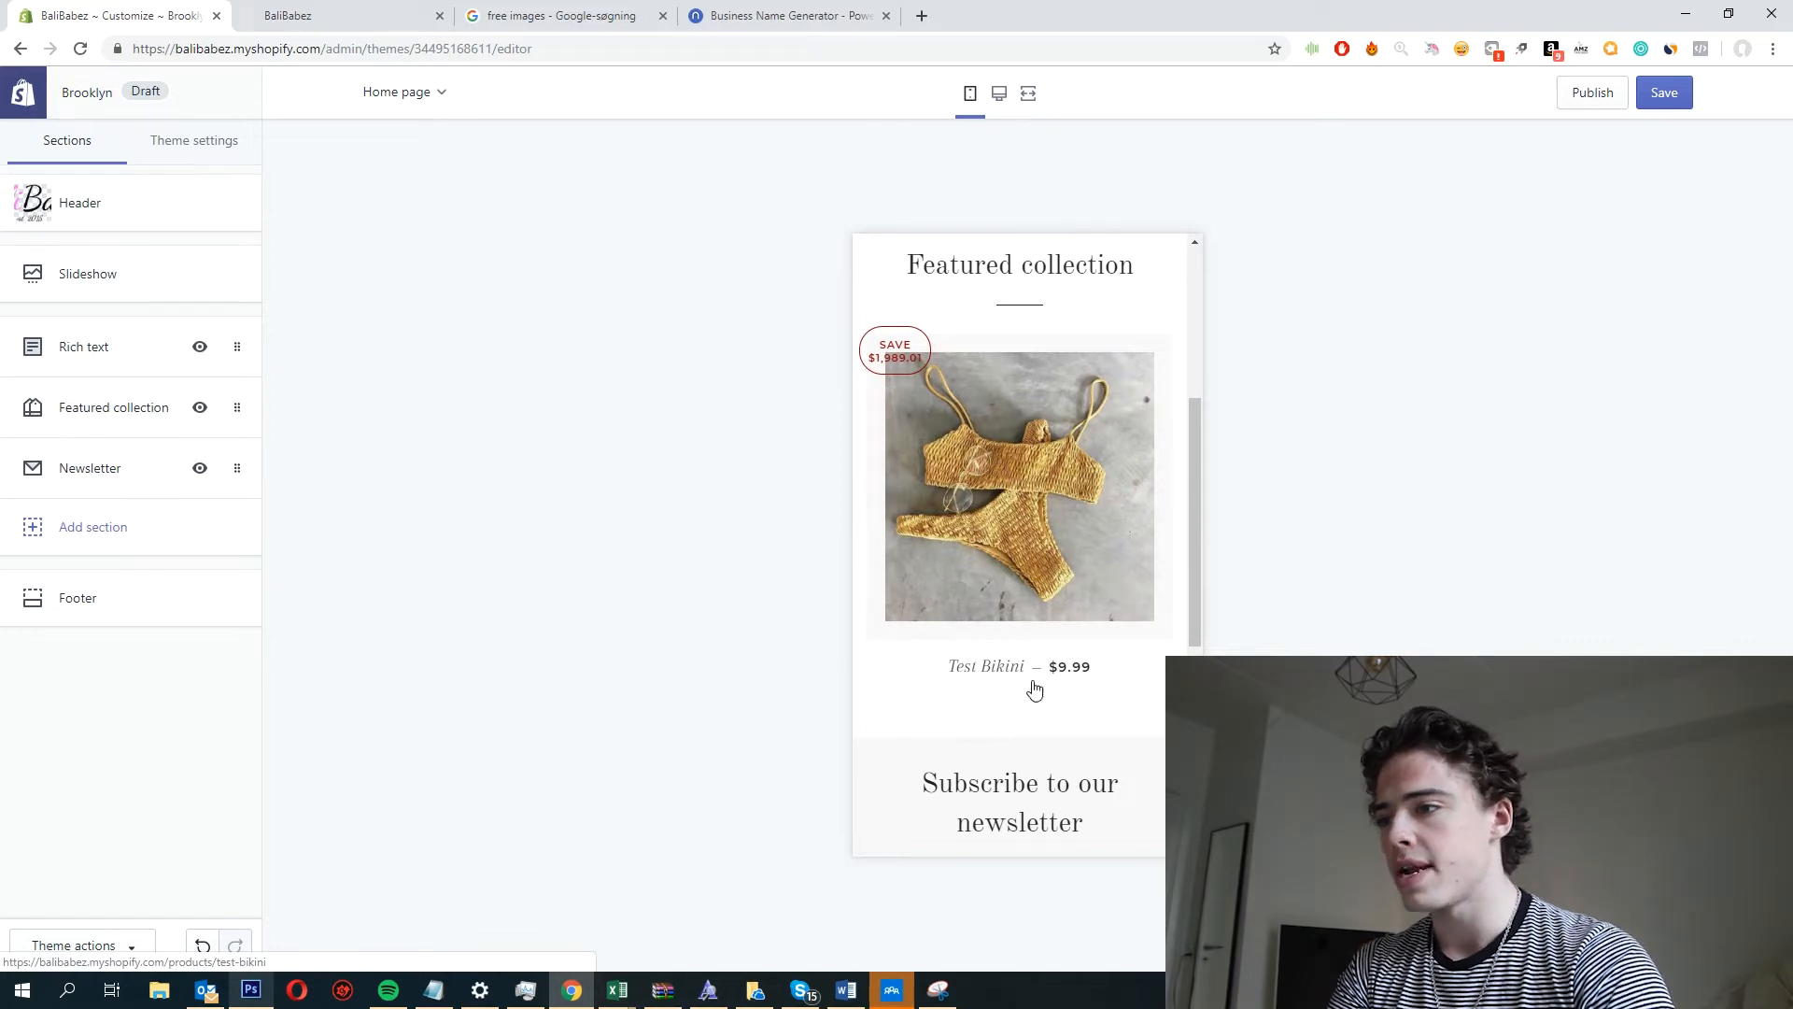
{"action": "scroll", "coordinate": [1080, 560], "scroll_direction": "down", "scroll_amount": 5}
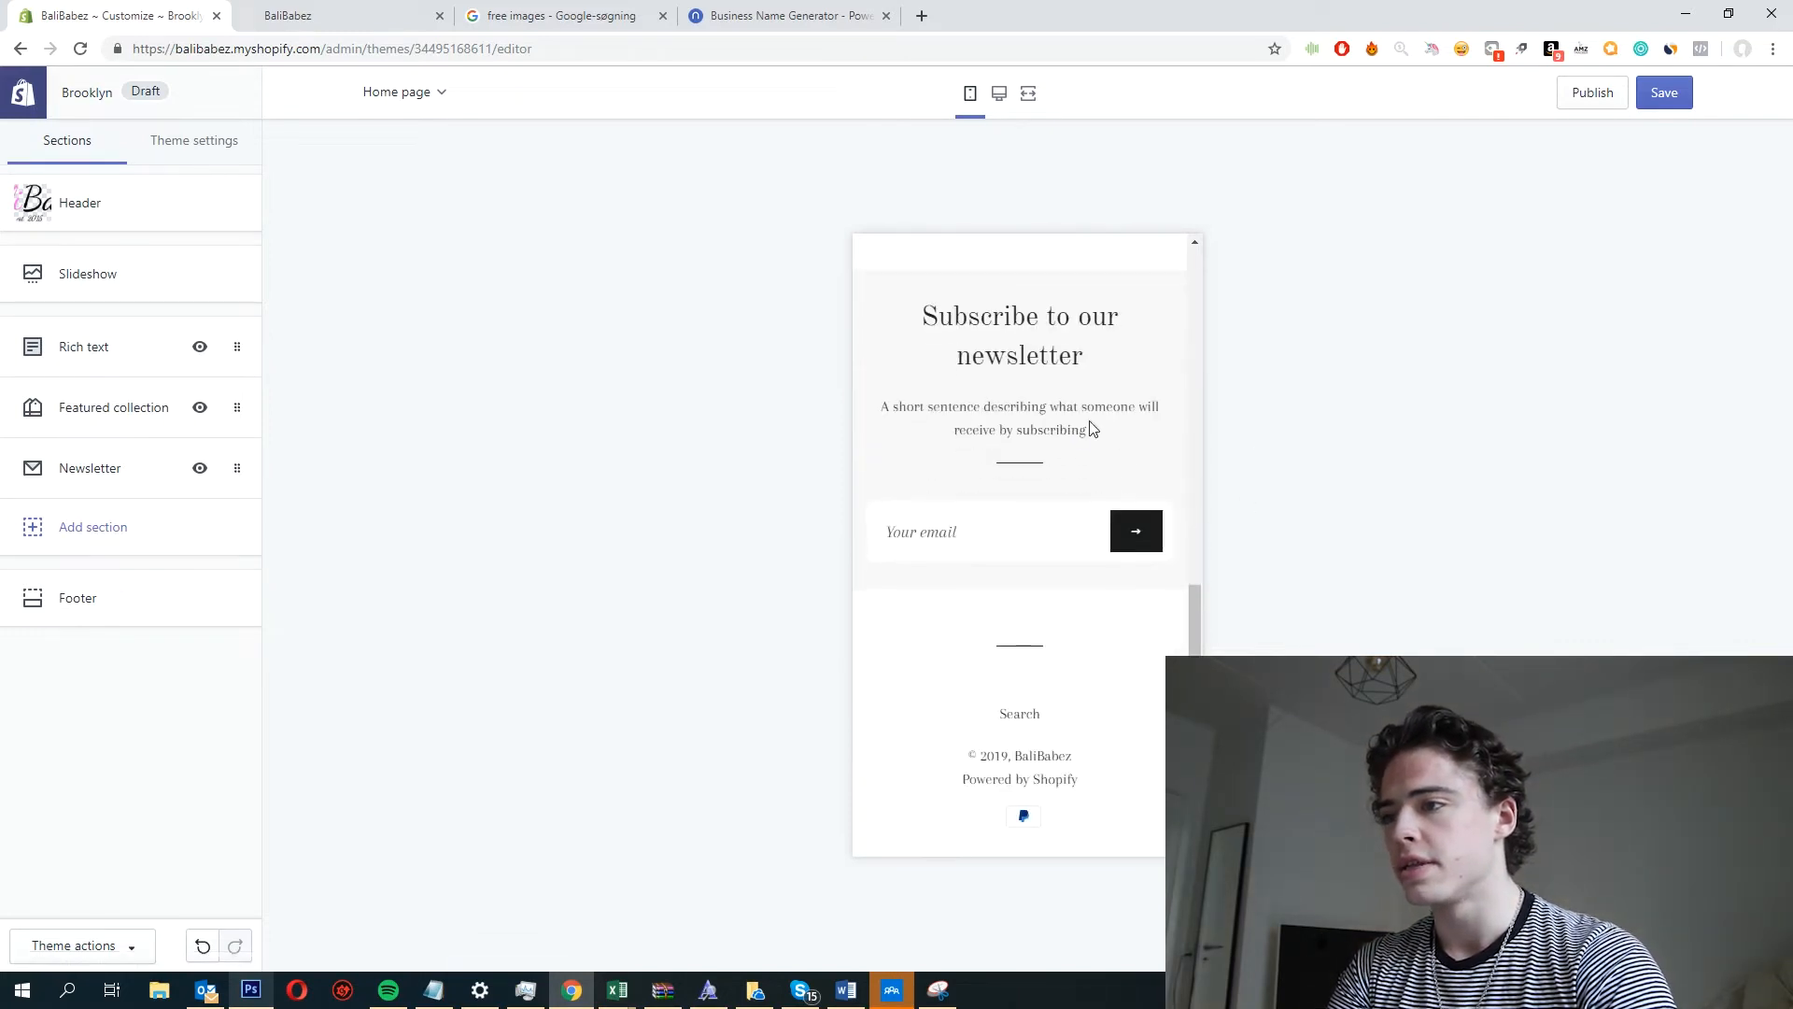
{"action": "scroll", "coordinate": [998, 474], "scroll_direction": "down", "scroll_amount": 1}
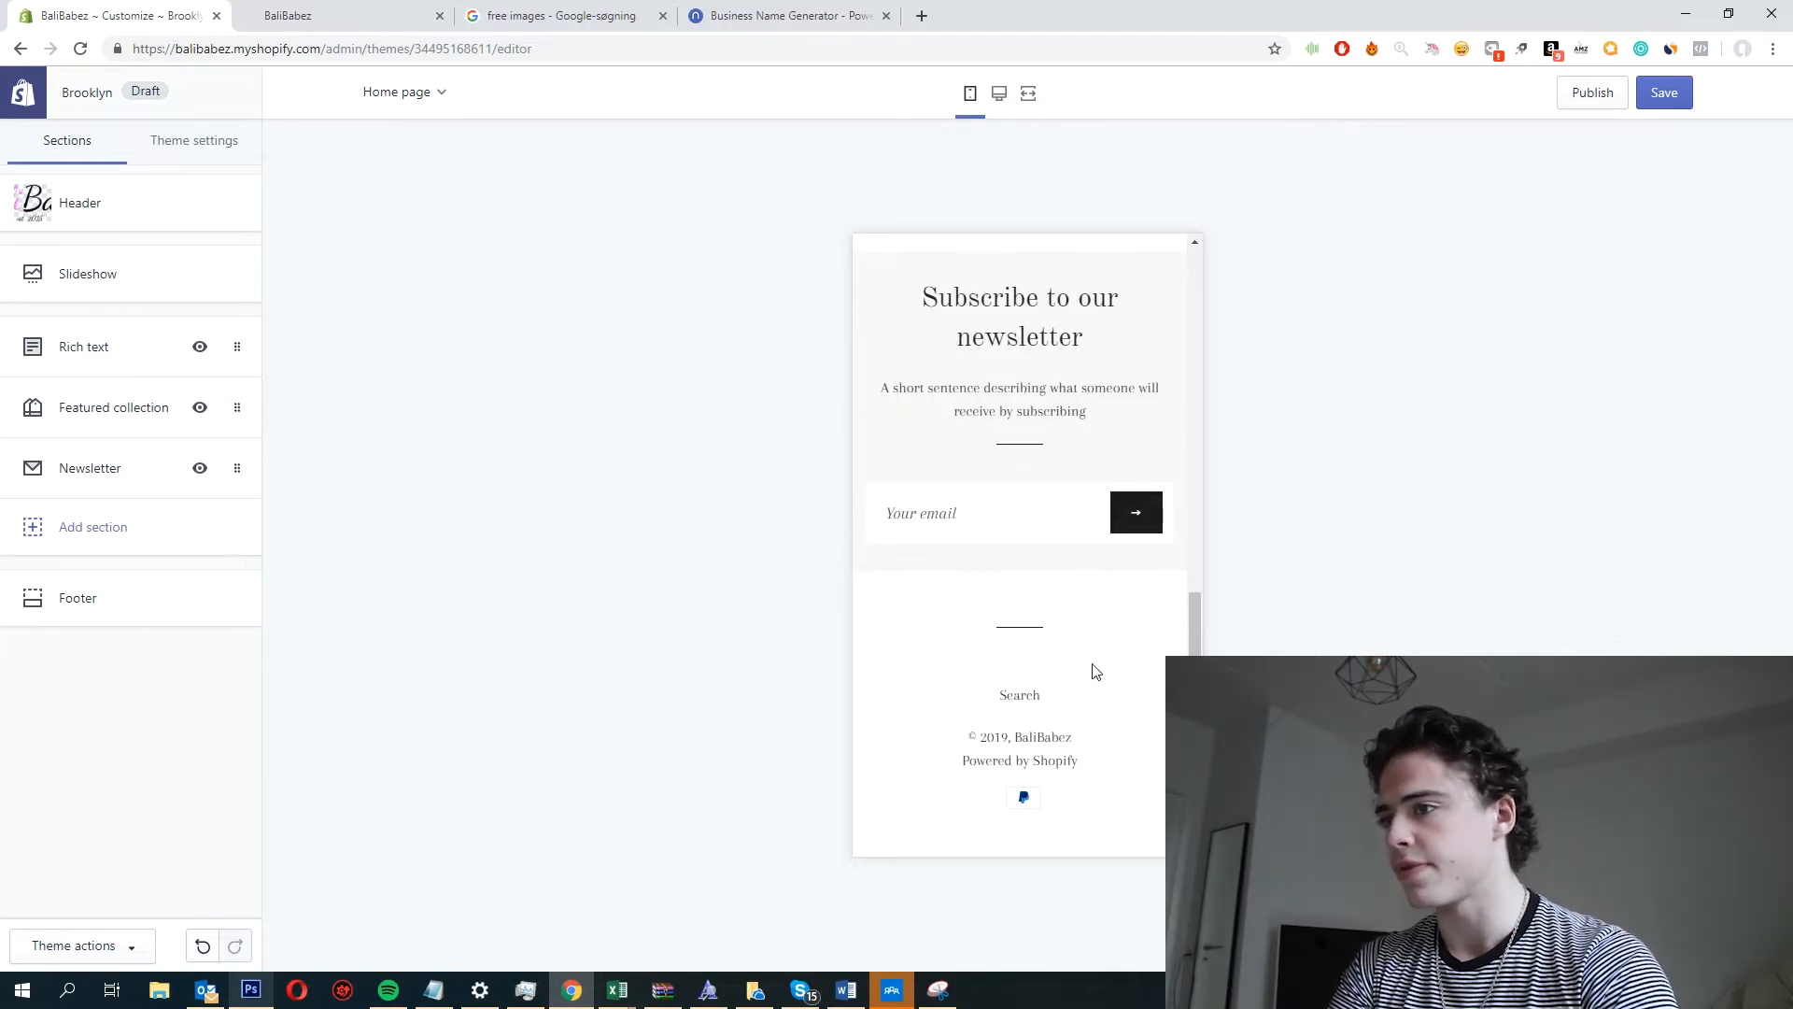
{"action": "left_click", "coordinate": [132, 588]}
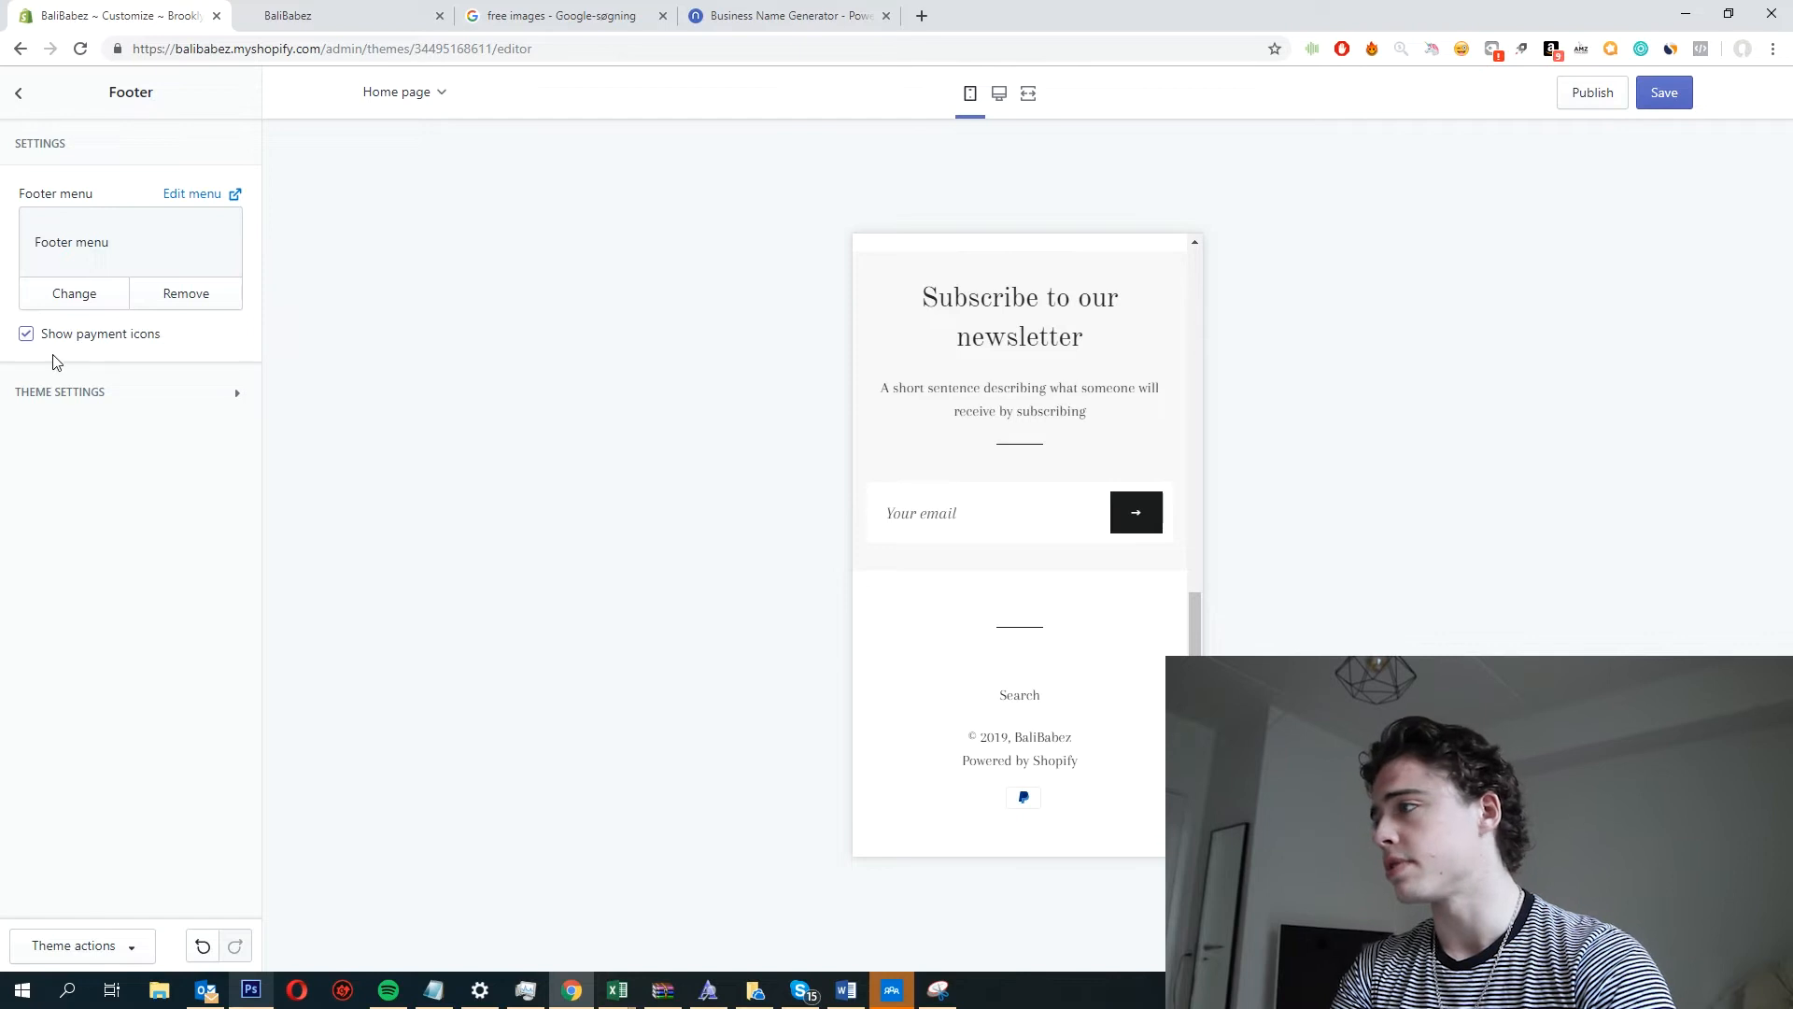
{"action": "left_click", "coordinate": [19, 94]}
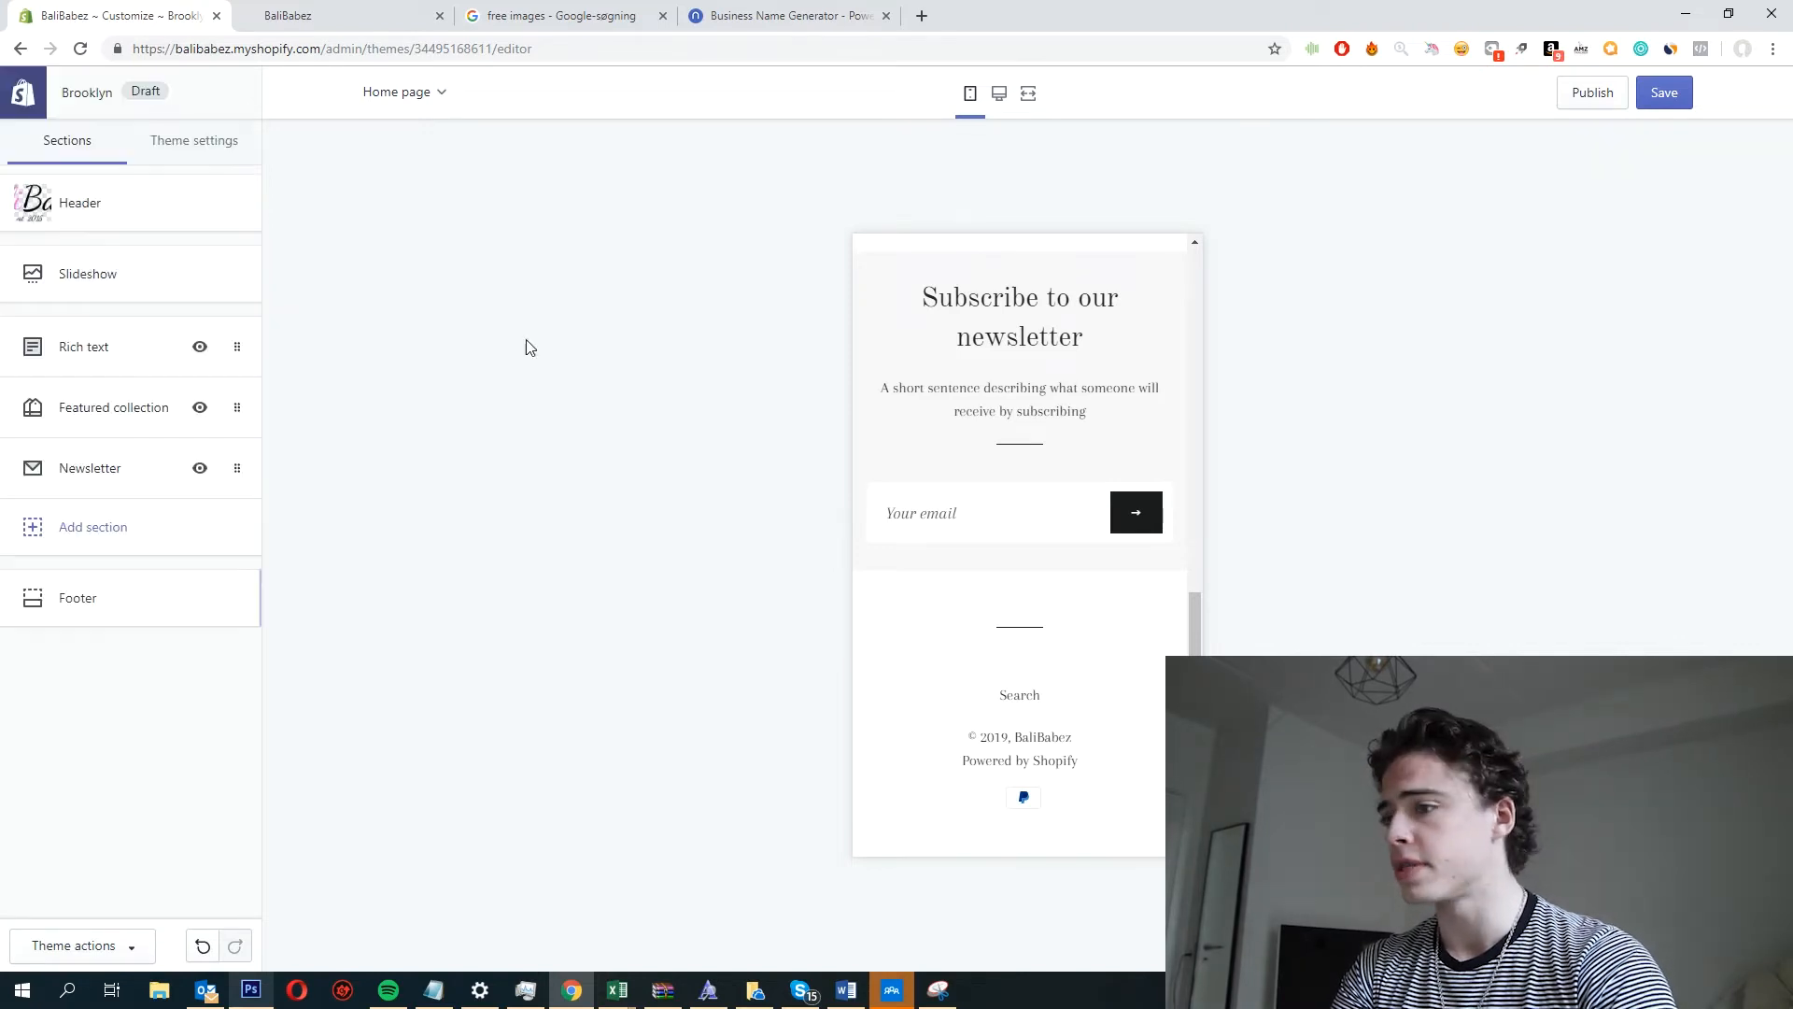
{"action": "left_click_drag", "start_coordinate": [971, 763], "coordinate": [1086, 738]}
{"action": "left_click", "coordinate": [1106, 724]}
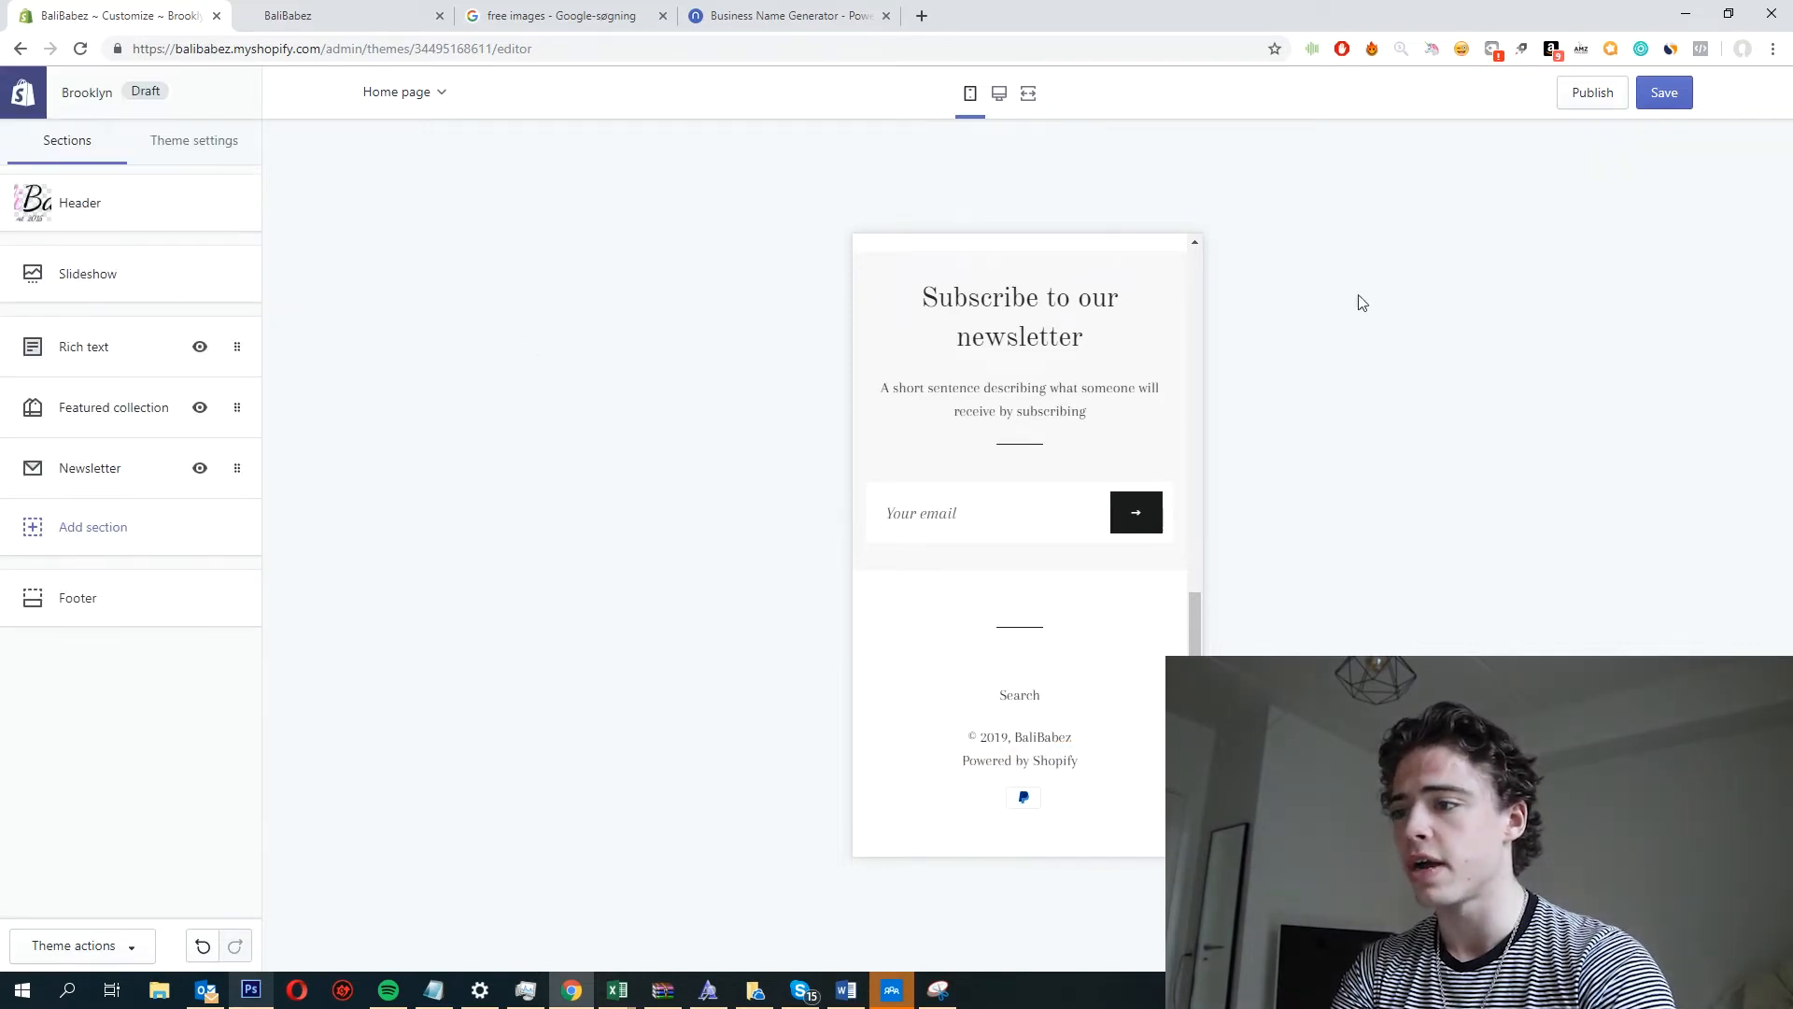
{"action": "left_click", "coordinate": [1658, 97]}
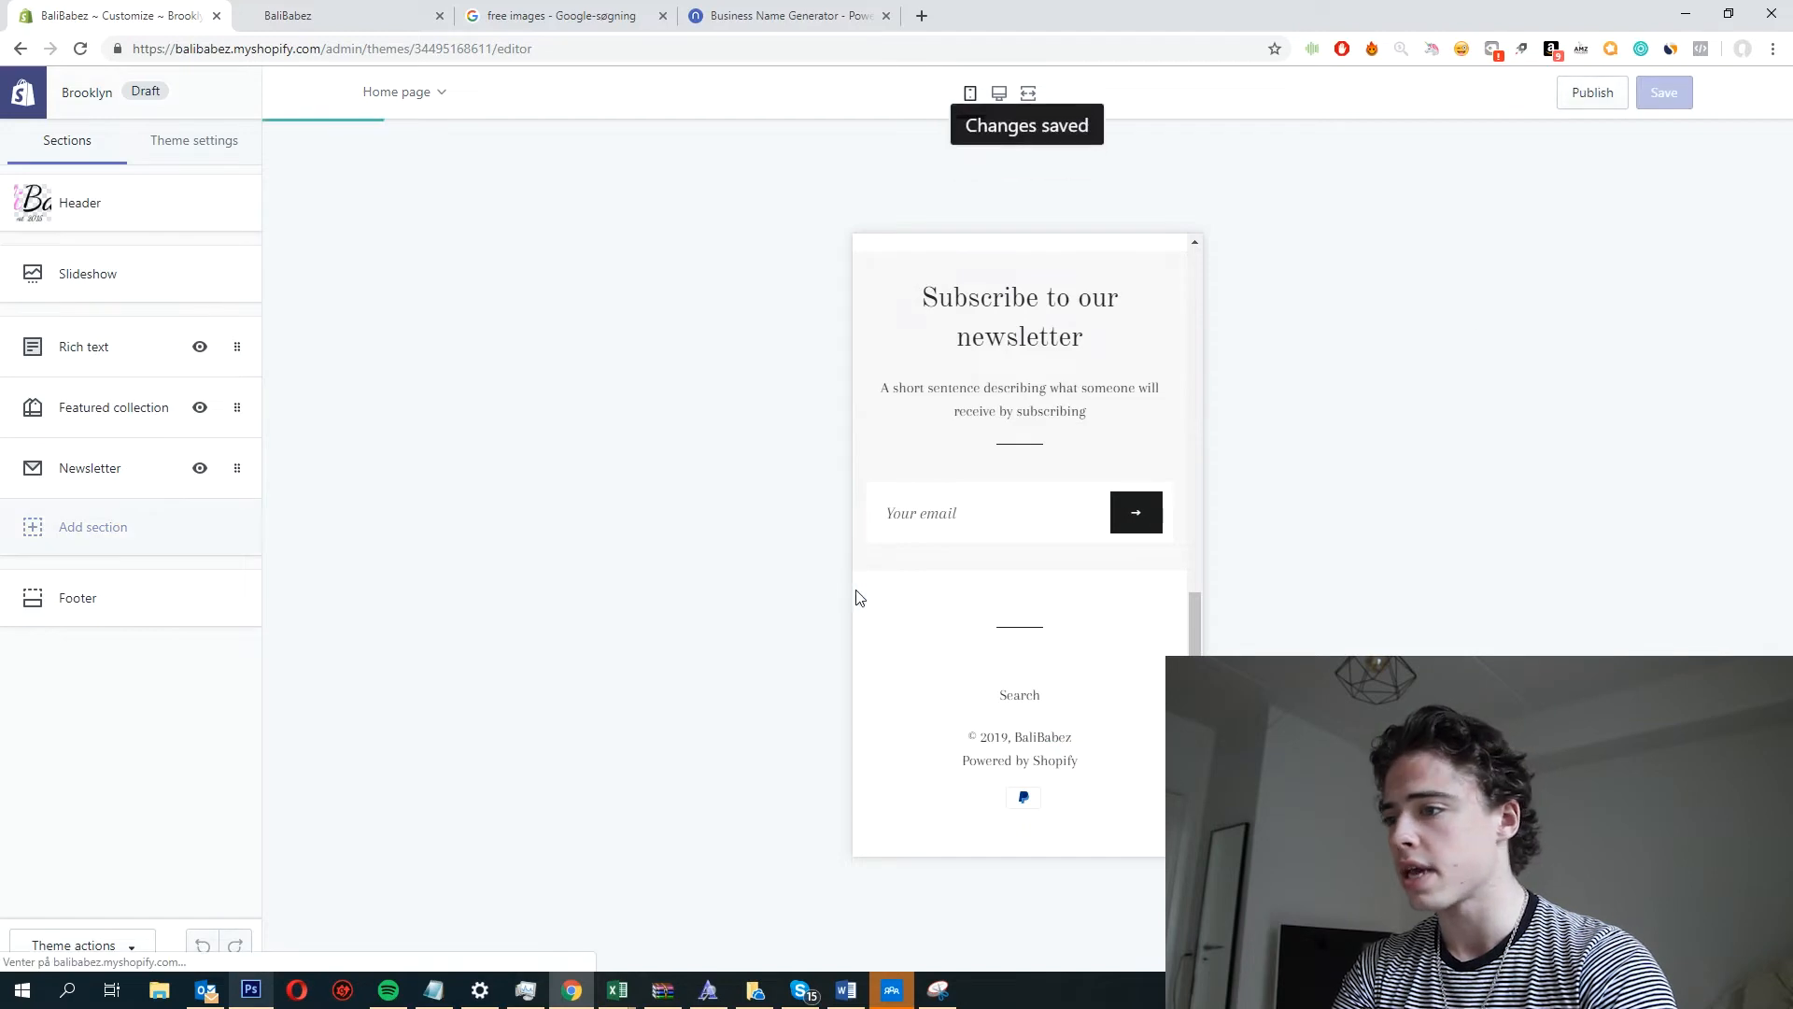
In the theme's color settings, set the drawers' background to #FFFFFF and their text color to black.
{"action": "scroll", "coordinate": [1098, 573], "scroll_direction": "up", "scroll_amount": 15}
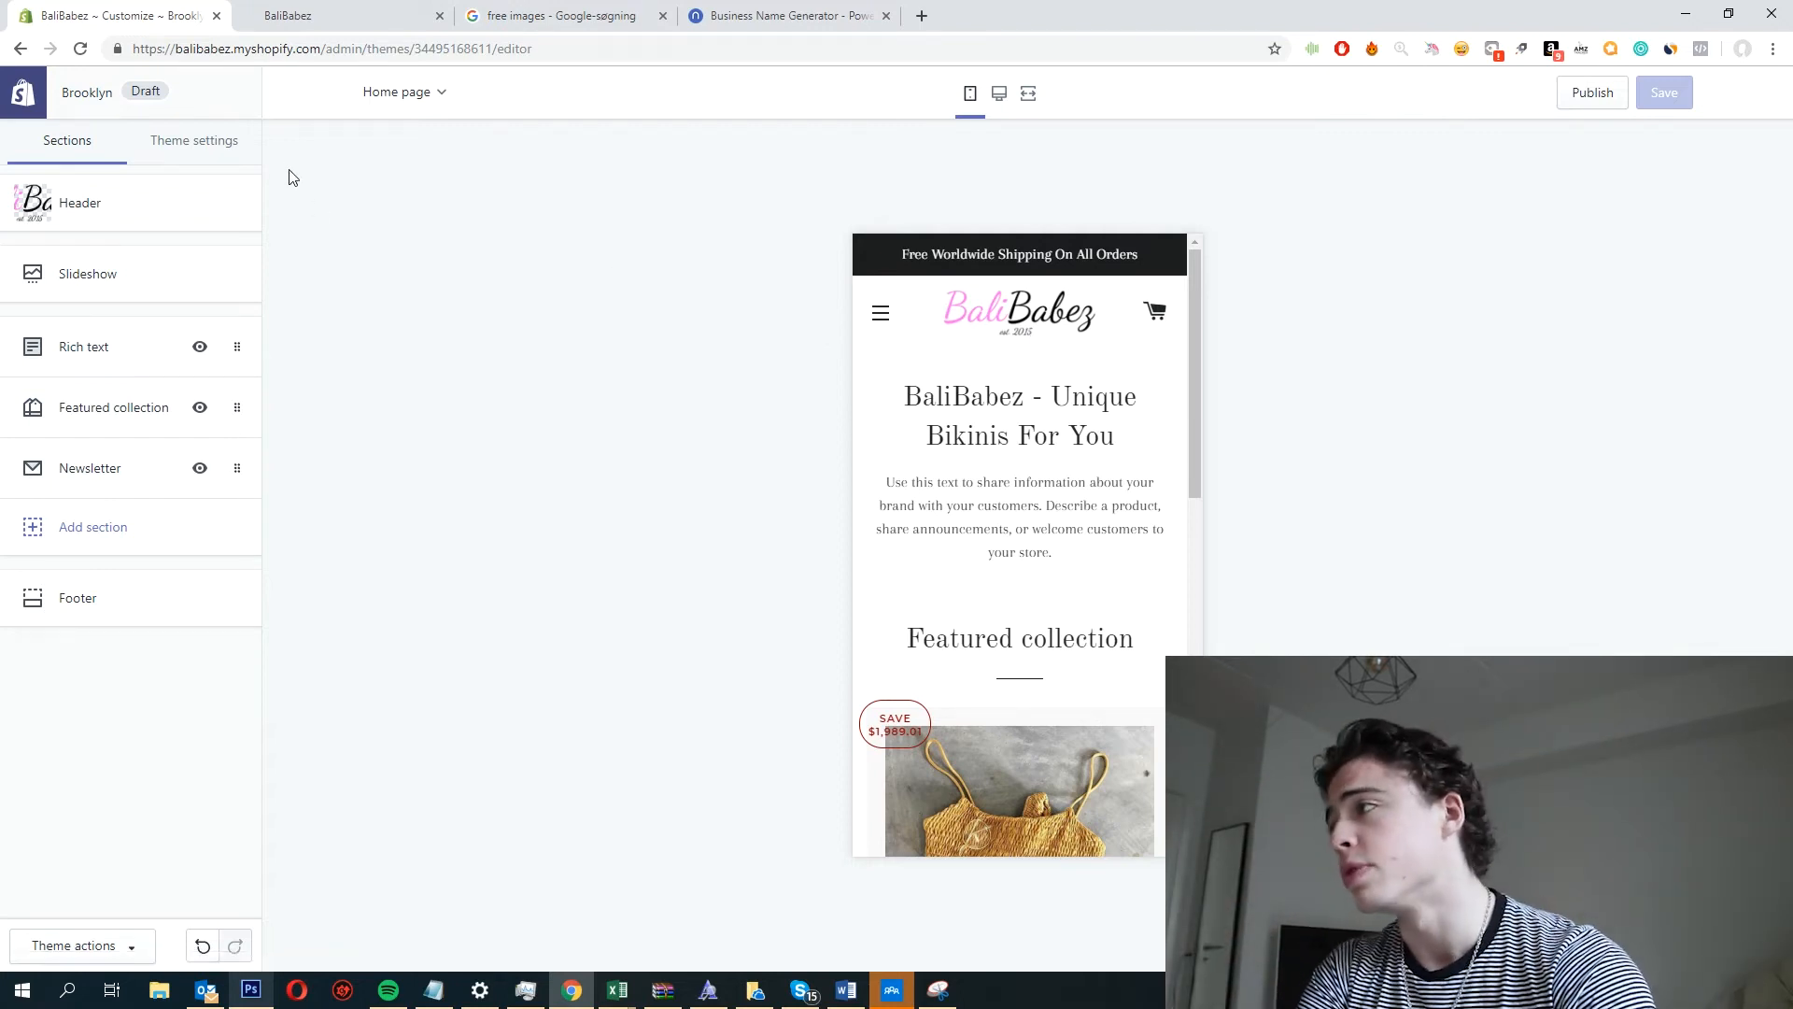
{"action": "left_click", "coordinate": [194, 146]}
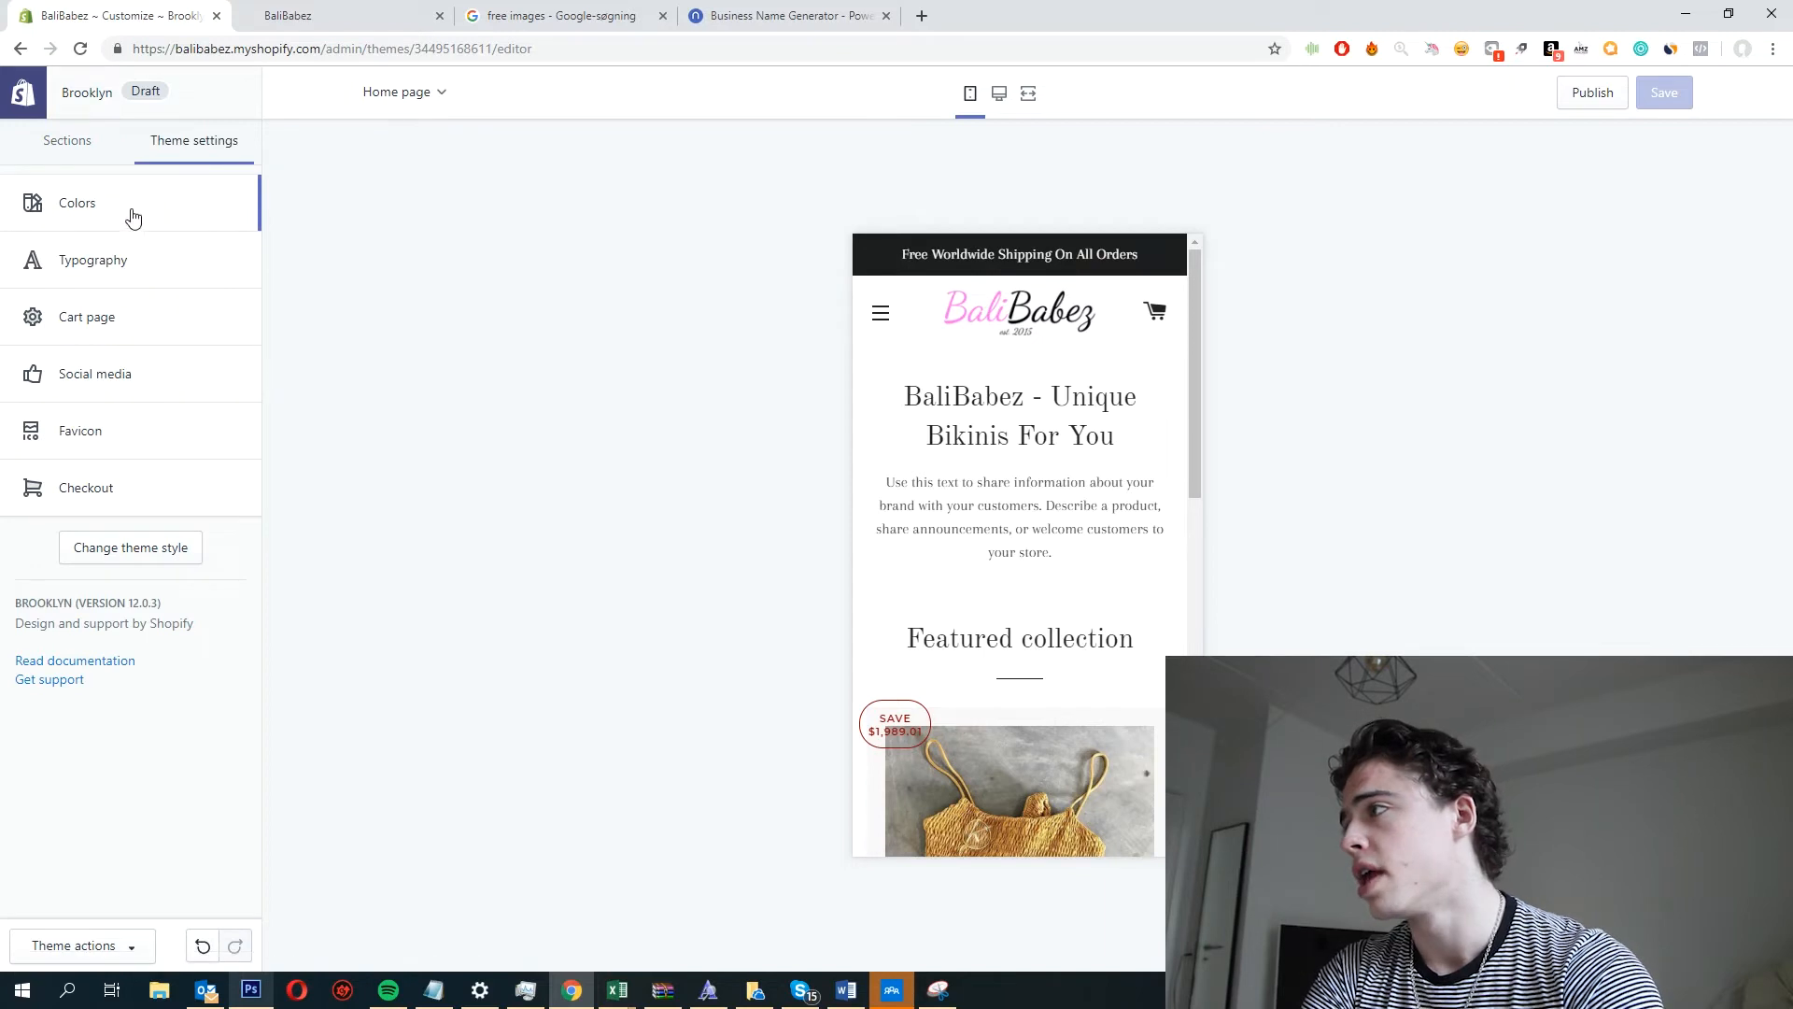
{"action": "left_click", "coordinate": [133, 215]}
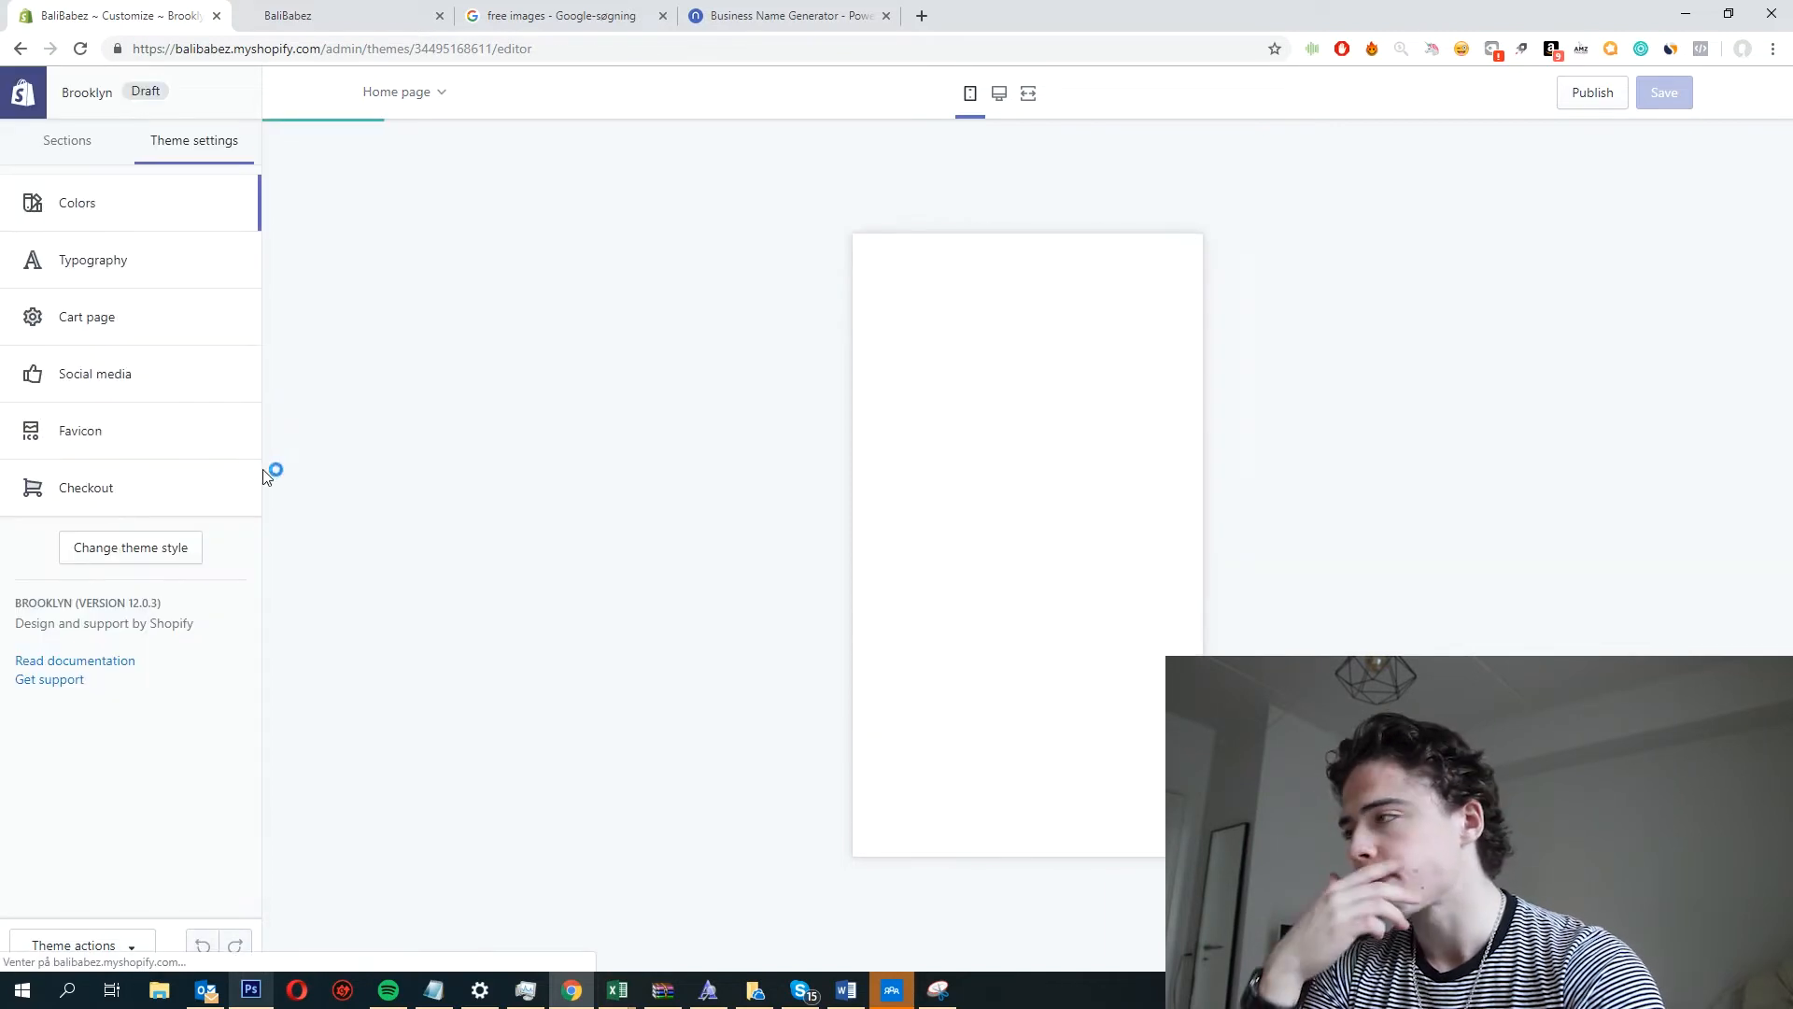
{"action": "left_click", "coordinate": [110, 217]}
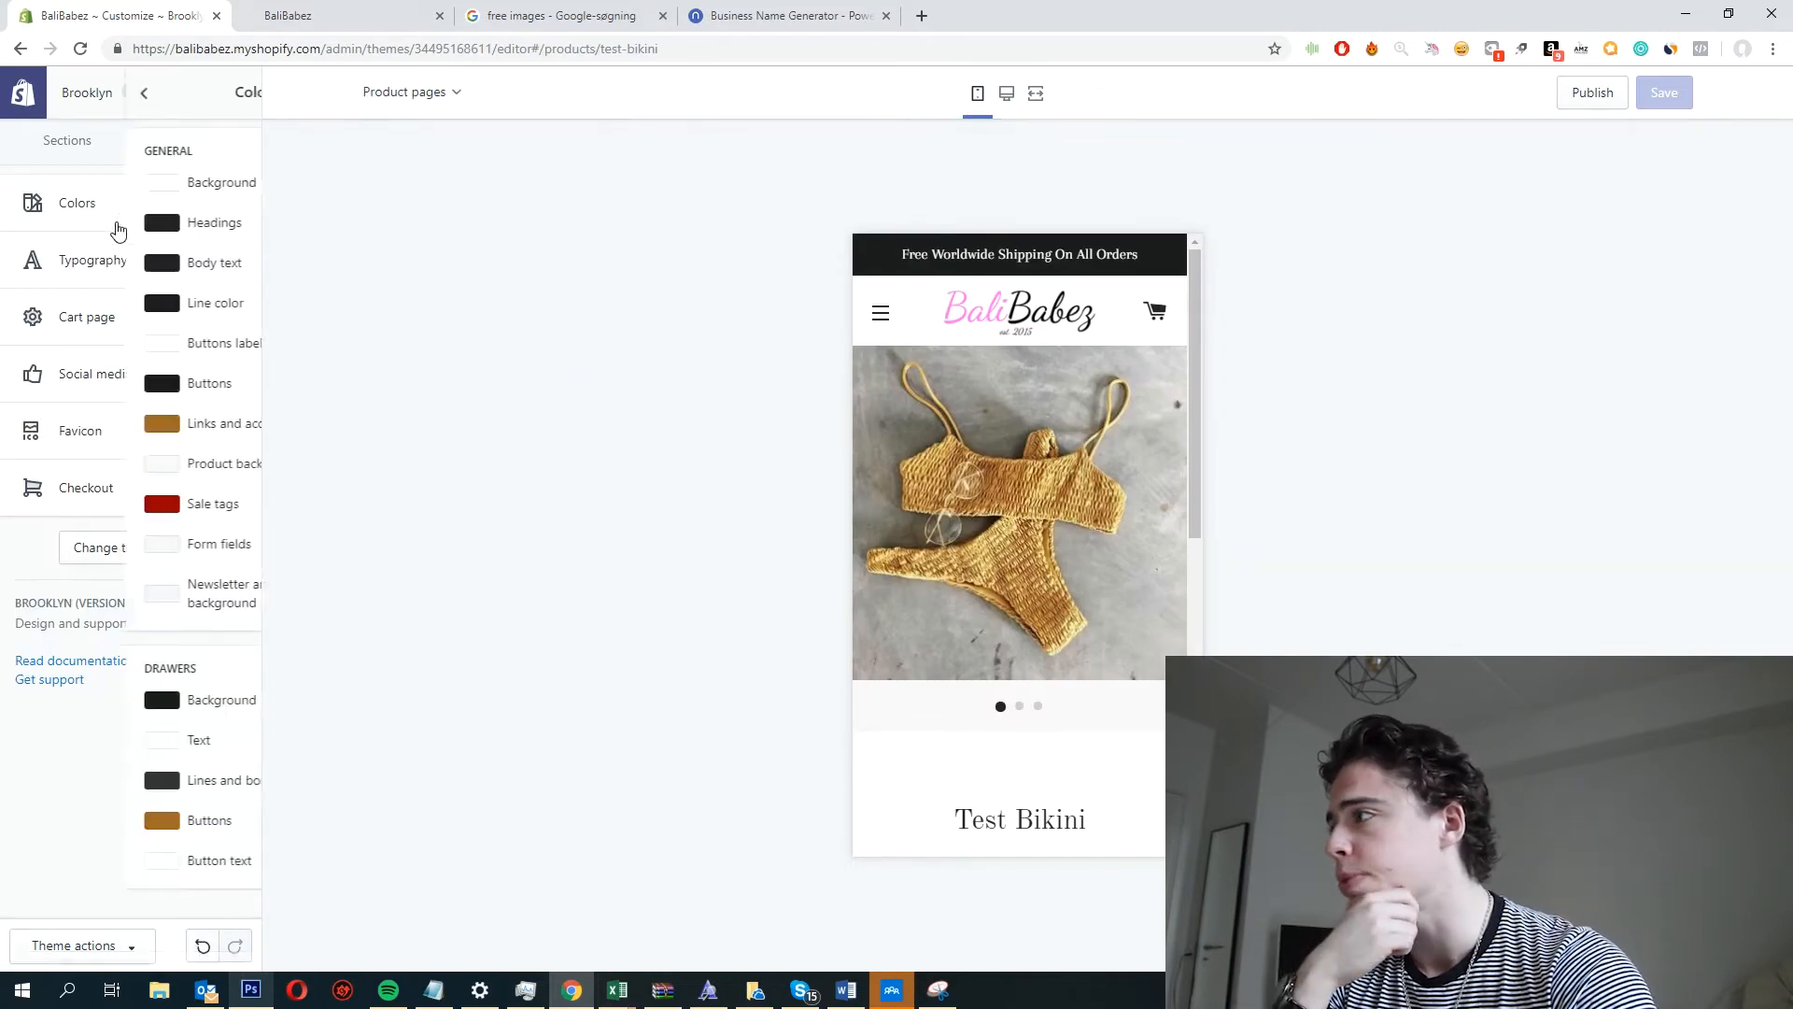
{"action": "left_click", "coordinate": [44, 707]}
{"action": "left_click_drag", "start_coordinate": [54, 769], "coordinate": [9, 644]}
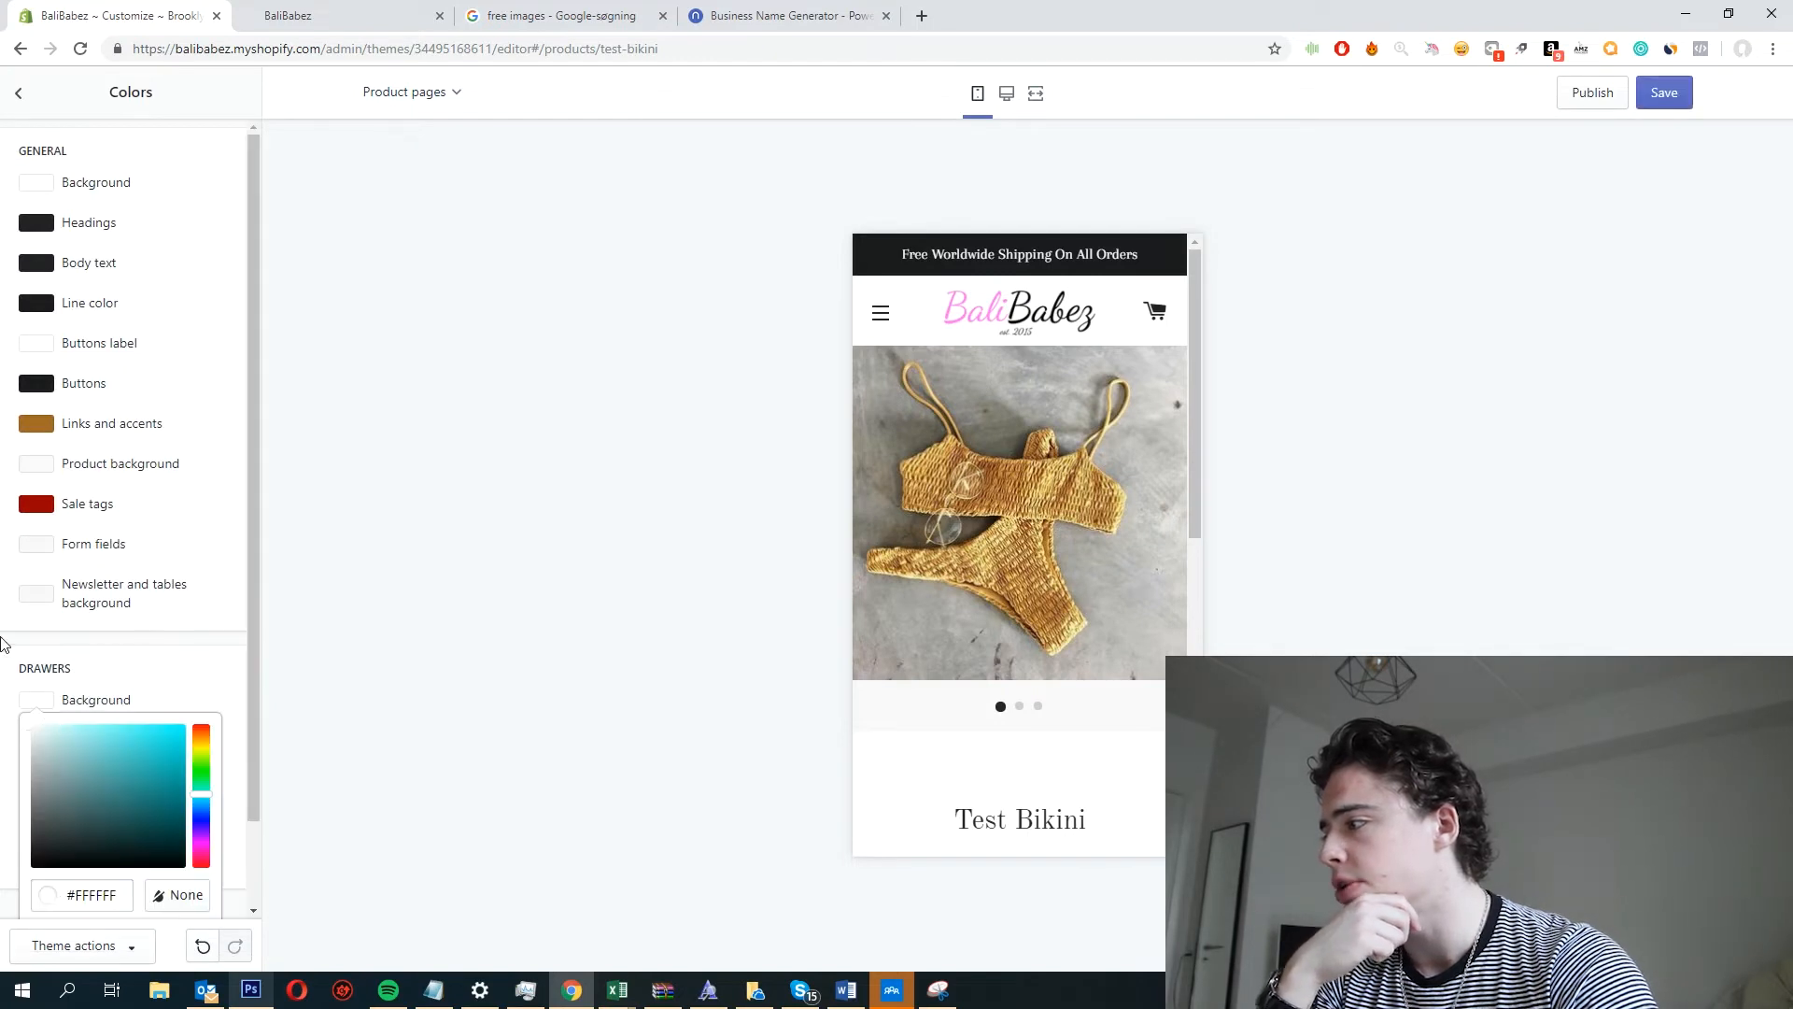
{"action": "left_click", "coordinate": [99, 628]}
{"action": "left_click", "coordinate": [65, 747]}
{"action": "left_click_drag", "start_coordinate": [68, 817], "coordinate": [2, 915]}
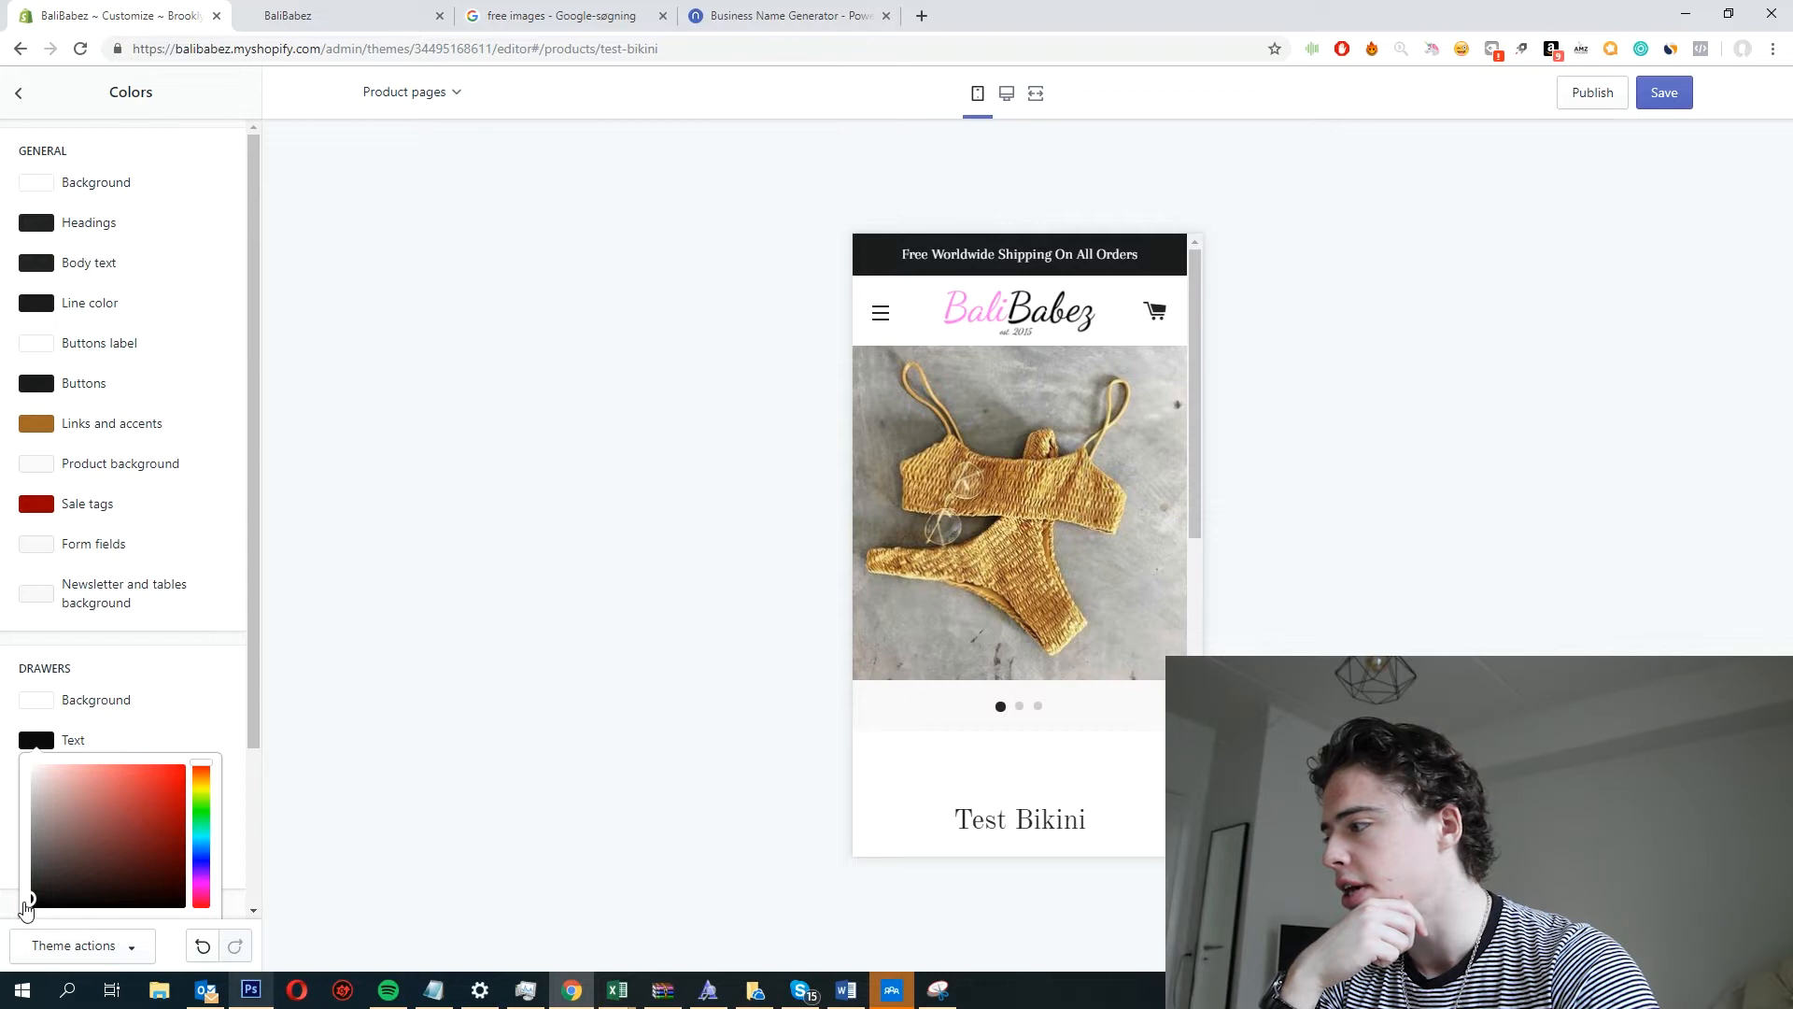
{"action": "left_click", "coordinate": [157, 635]}
Check the empty cart drawer in the product page preview and add the Test Bikini to the cart.
{"action": "left_click", "coordinate": [1155, 311]}
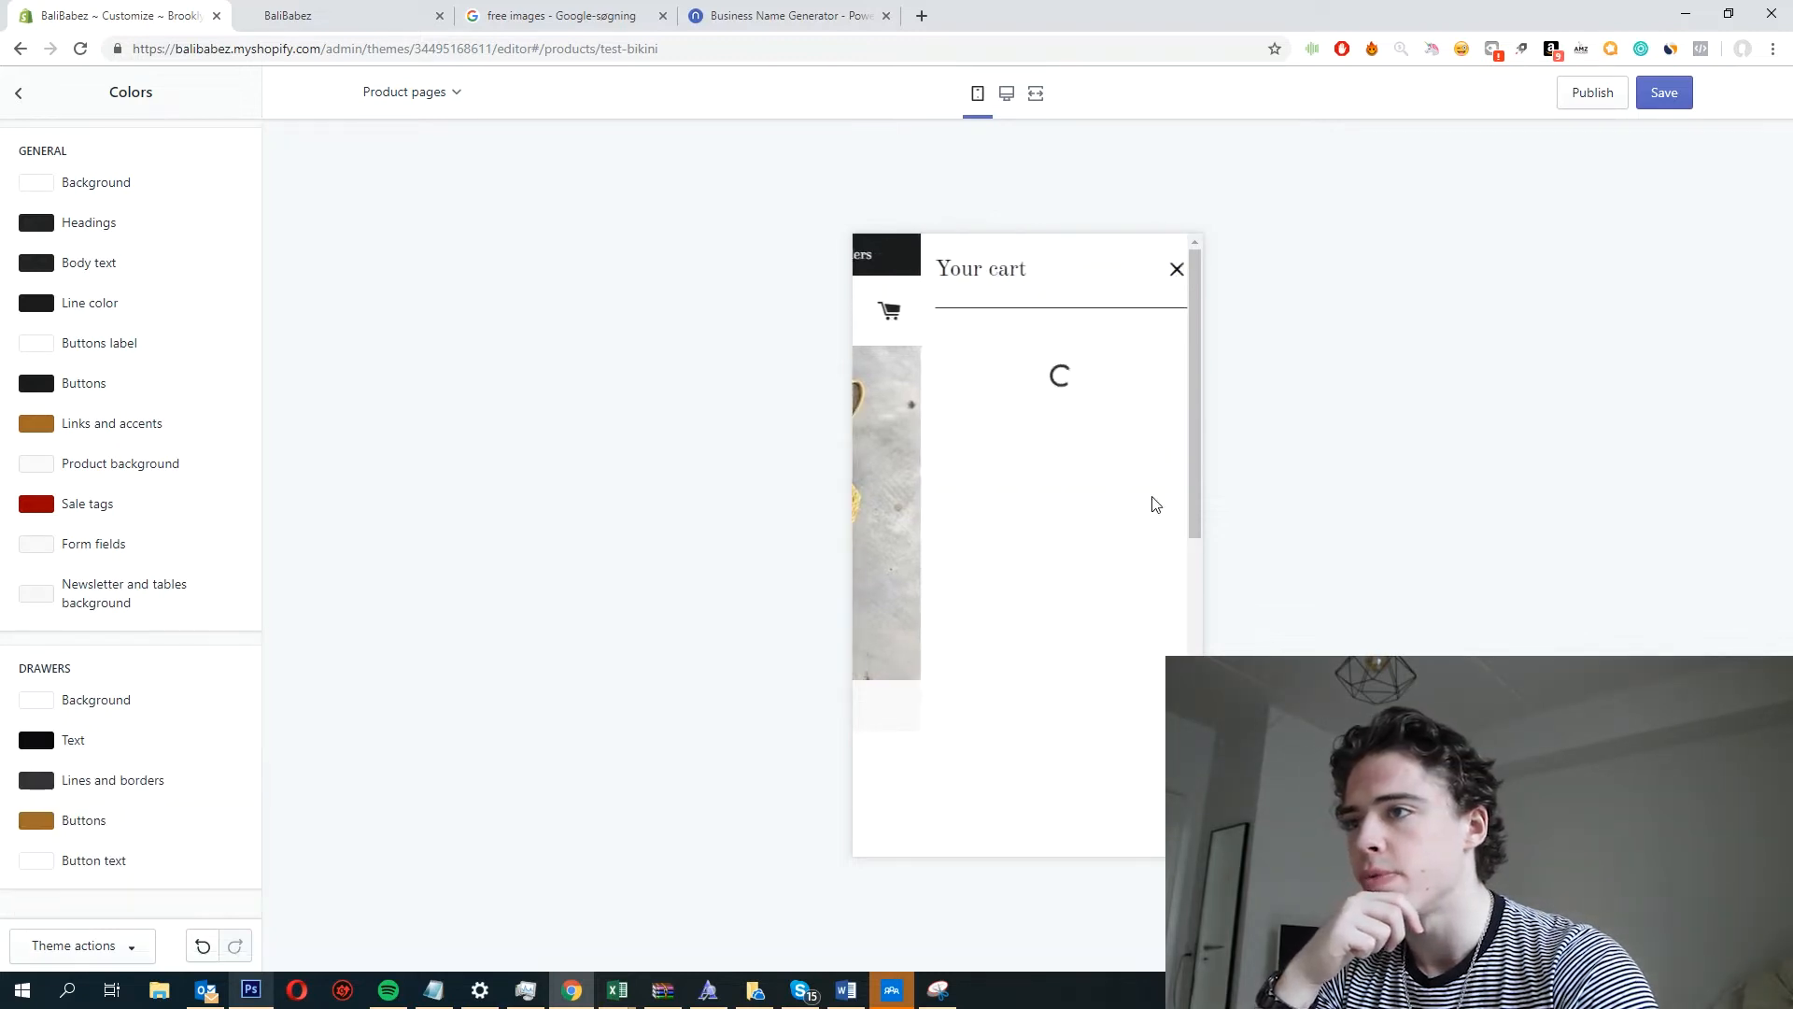
{"action": "left_click", "coordinate": [883, 467]}
{"action": "scroll", "coordinate": [1028, 439], "scroll_direction": "down", "scroll_amount": 6}
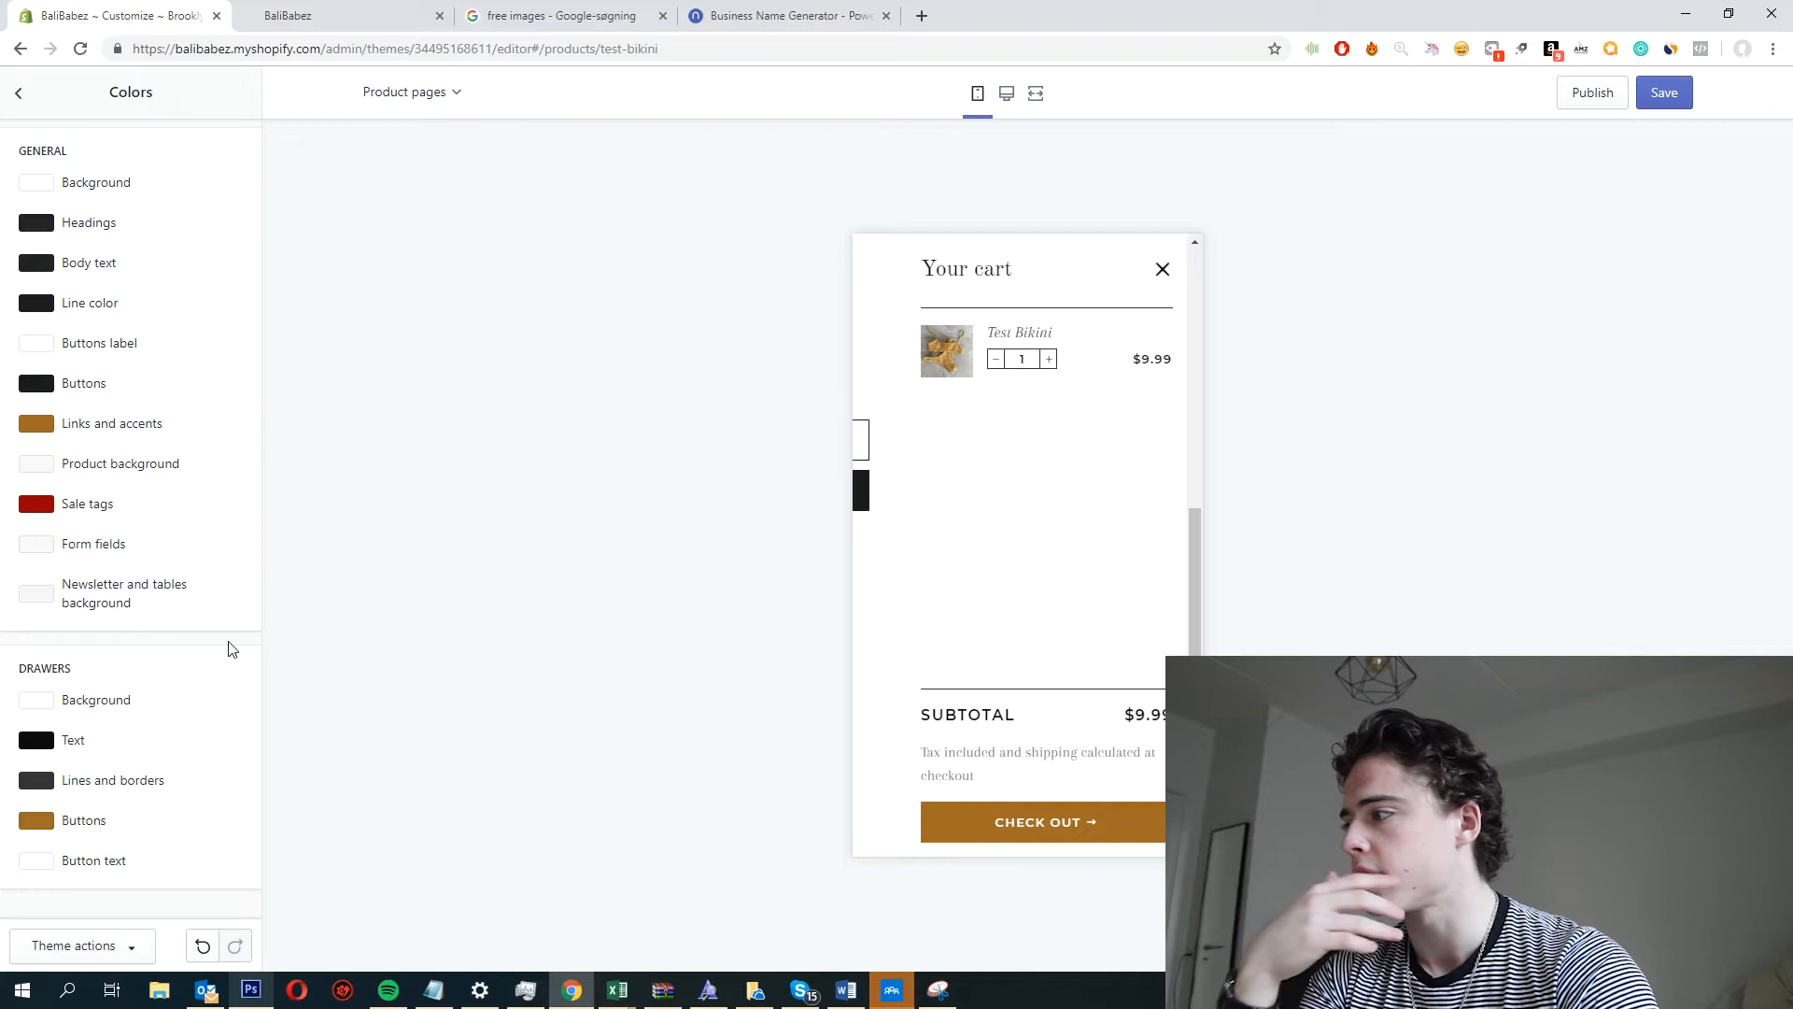
Set the drawers' background color to the light pink #FEF3FF.
{"action": "left_click", "coordinate": [36, 708]}
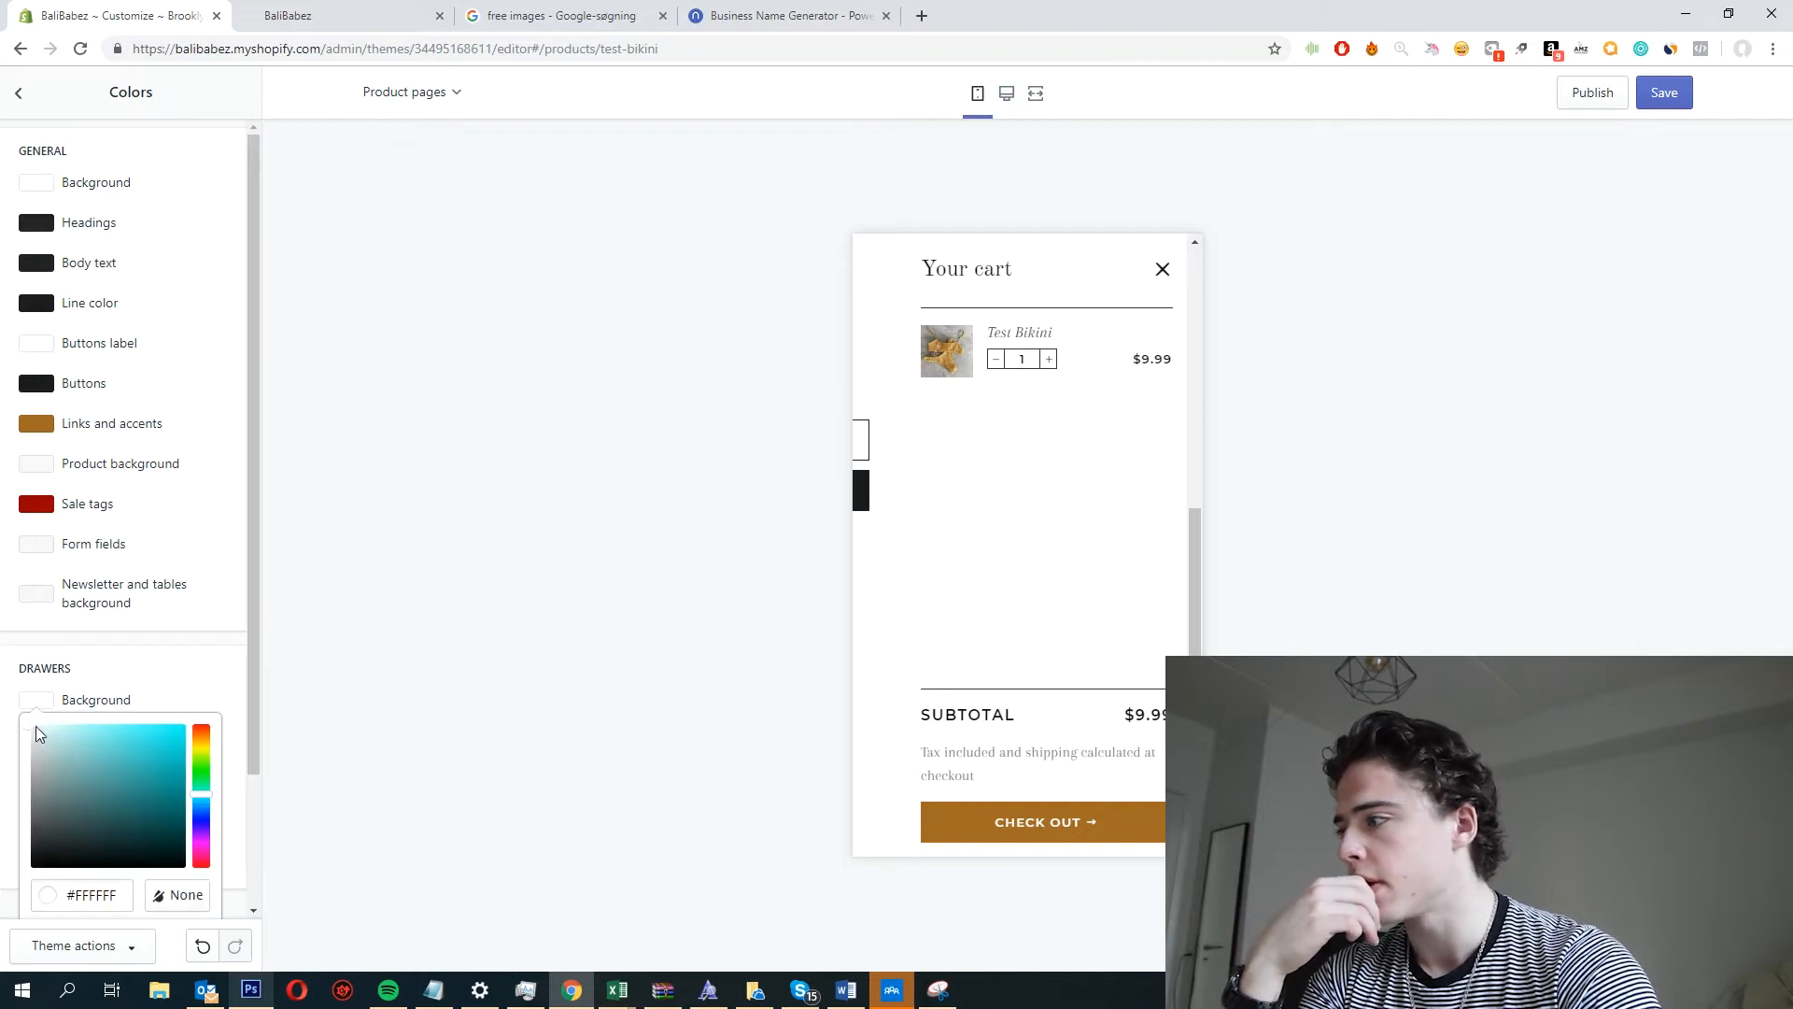
{"action": "left_click", "coordinate": [30, 743]}
{"action": "left_click_drag", "start_coordinate": [31, 743], "coordinate": [27, 736]}
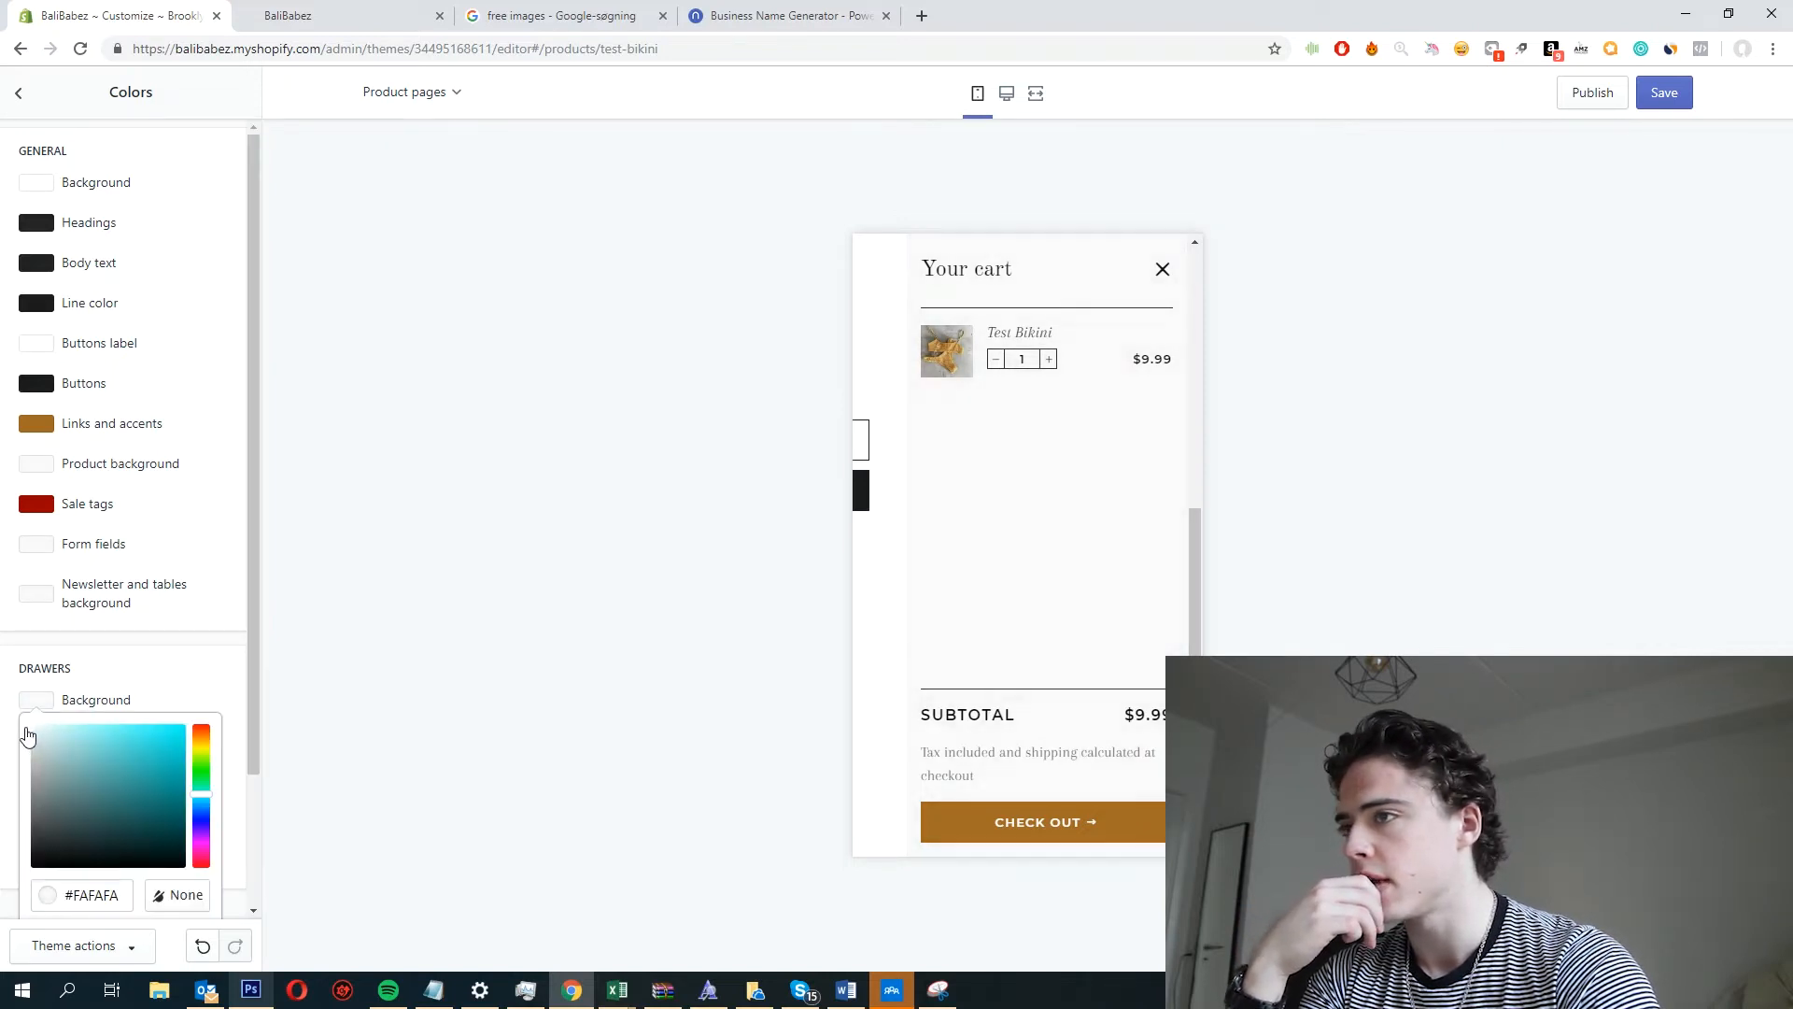
{"action": "left_click", "coordinate": [199, 842]}
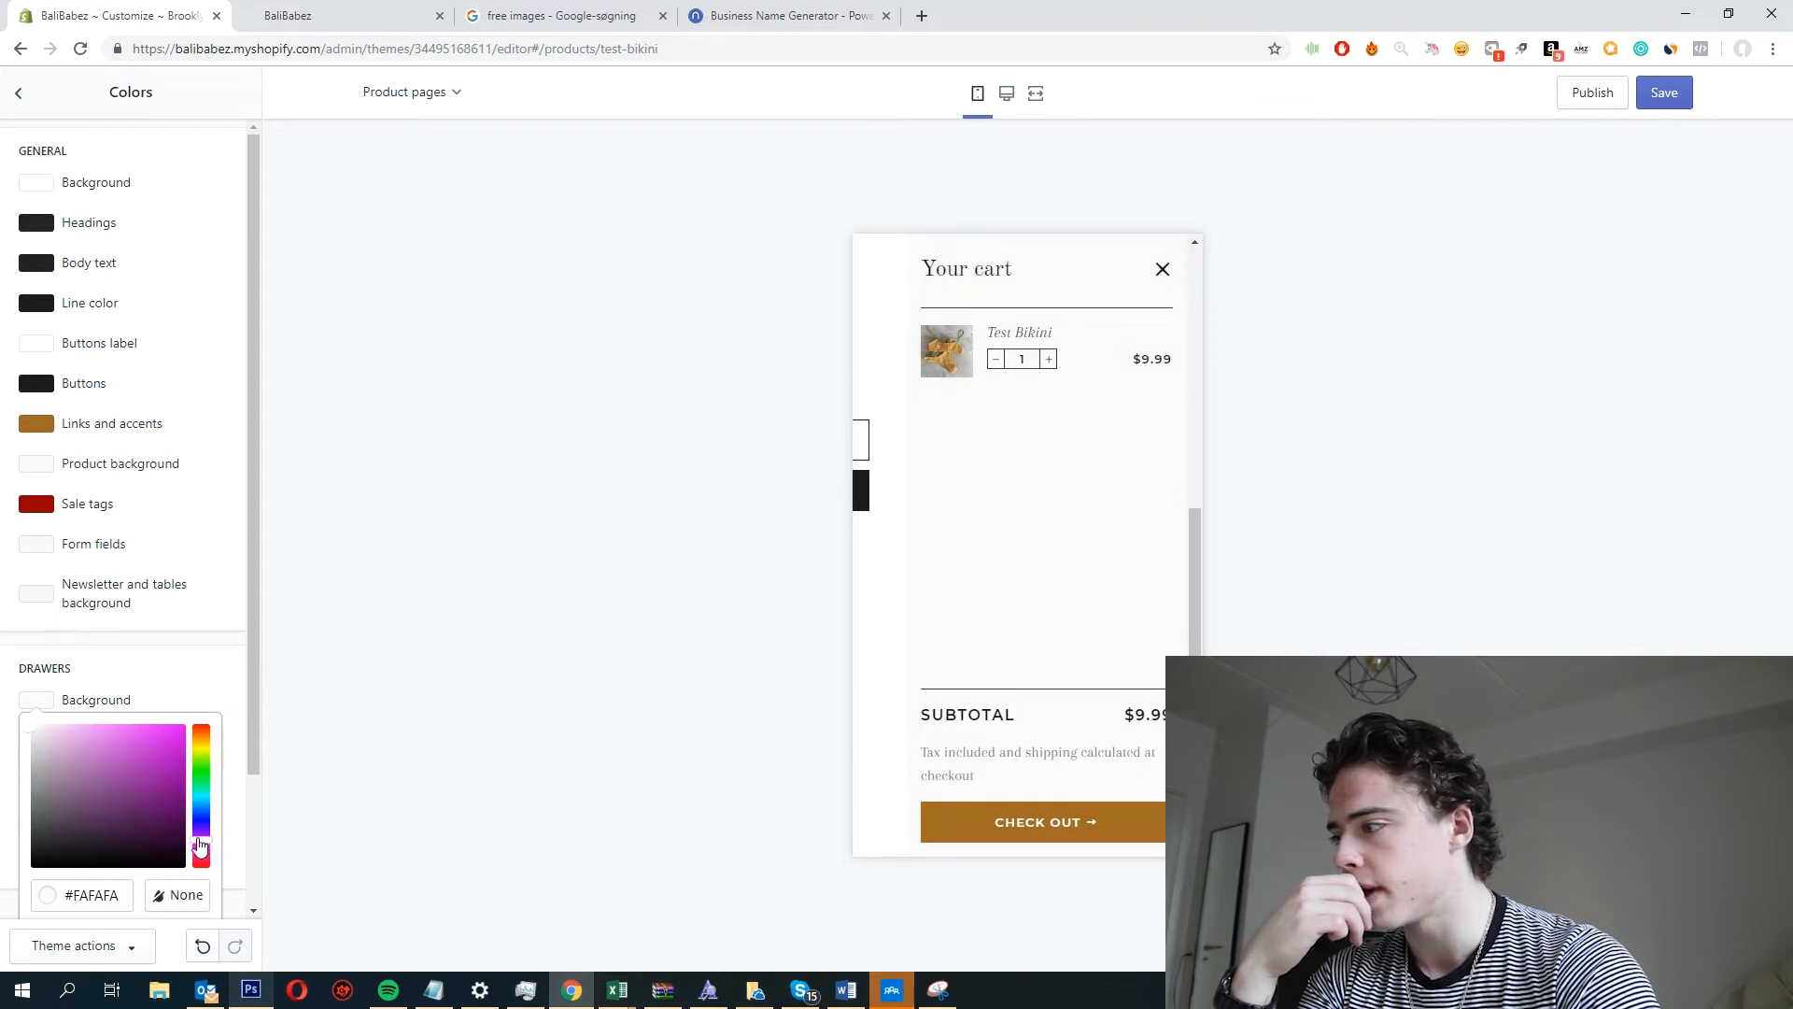
{"action": "left_click_drag", "start_coordinate": [39, 736], "coordinate": [43, 717]}
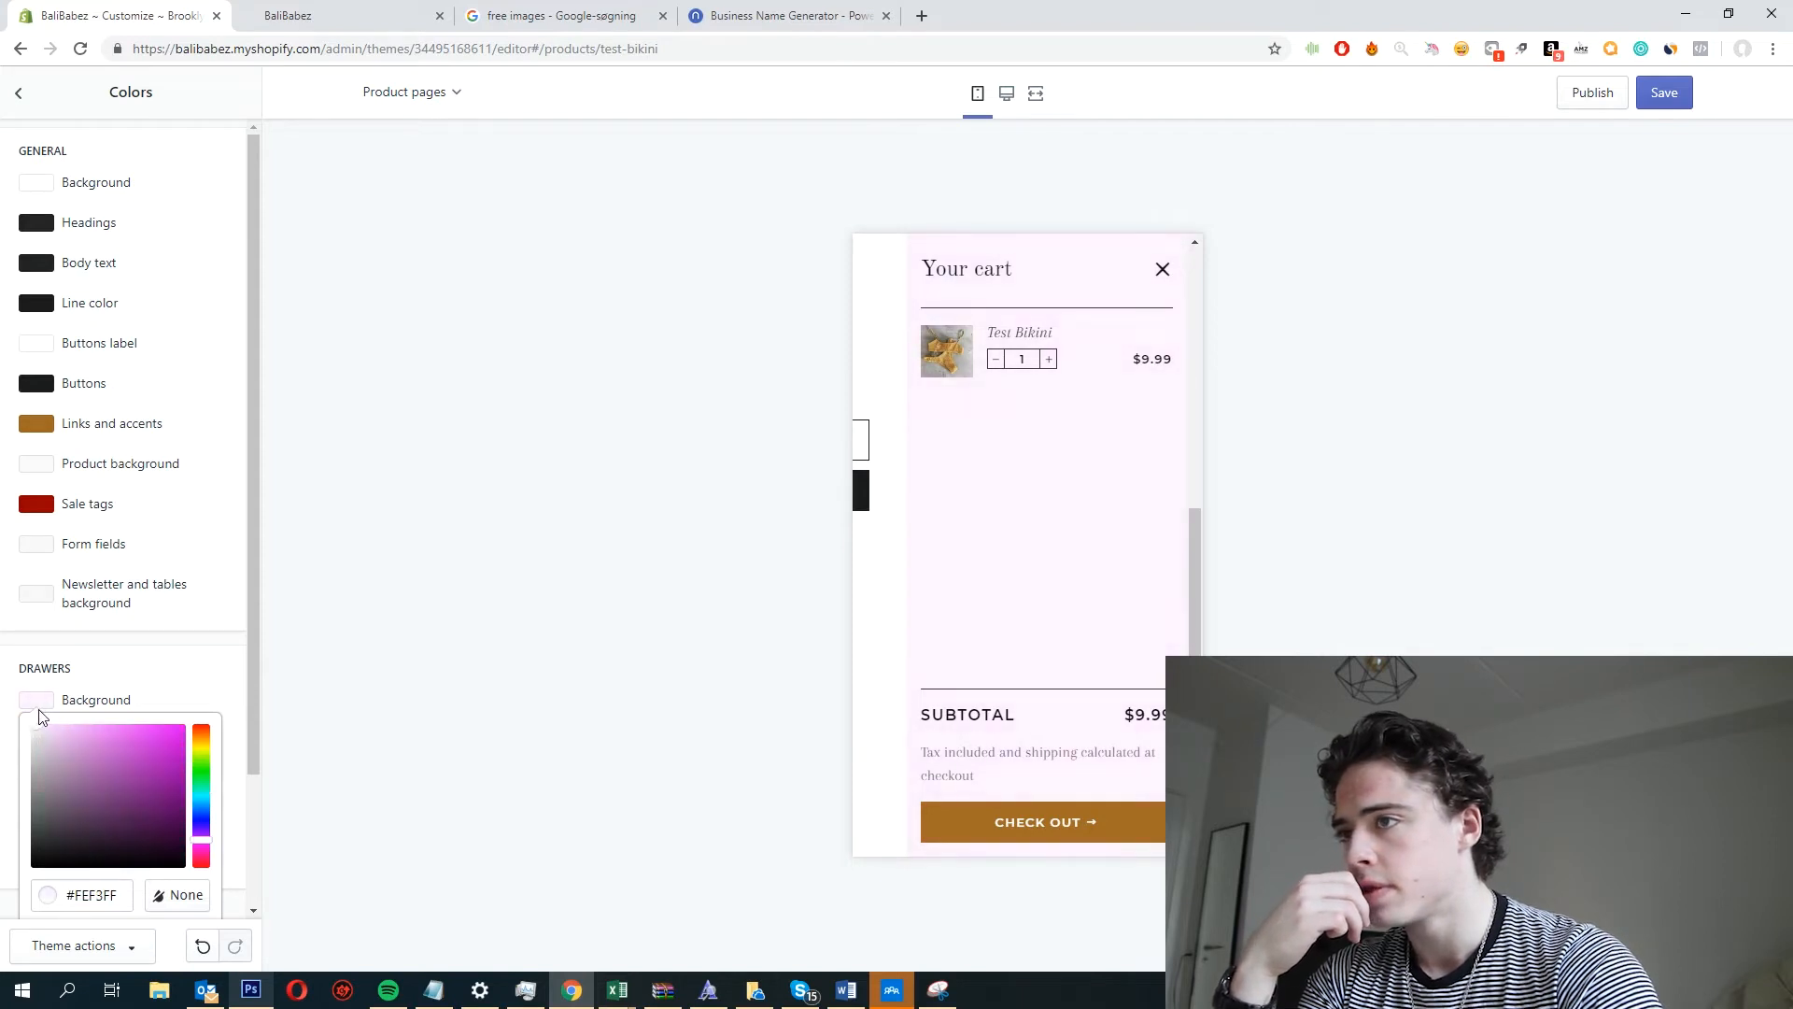
{"action": "left_click", "coordinate": [228, 646]}
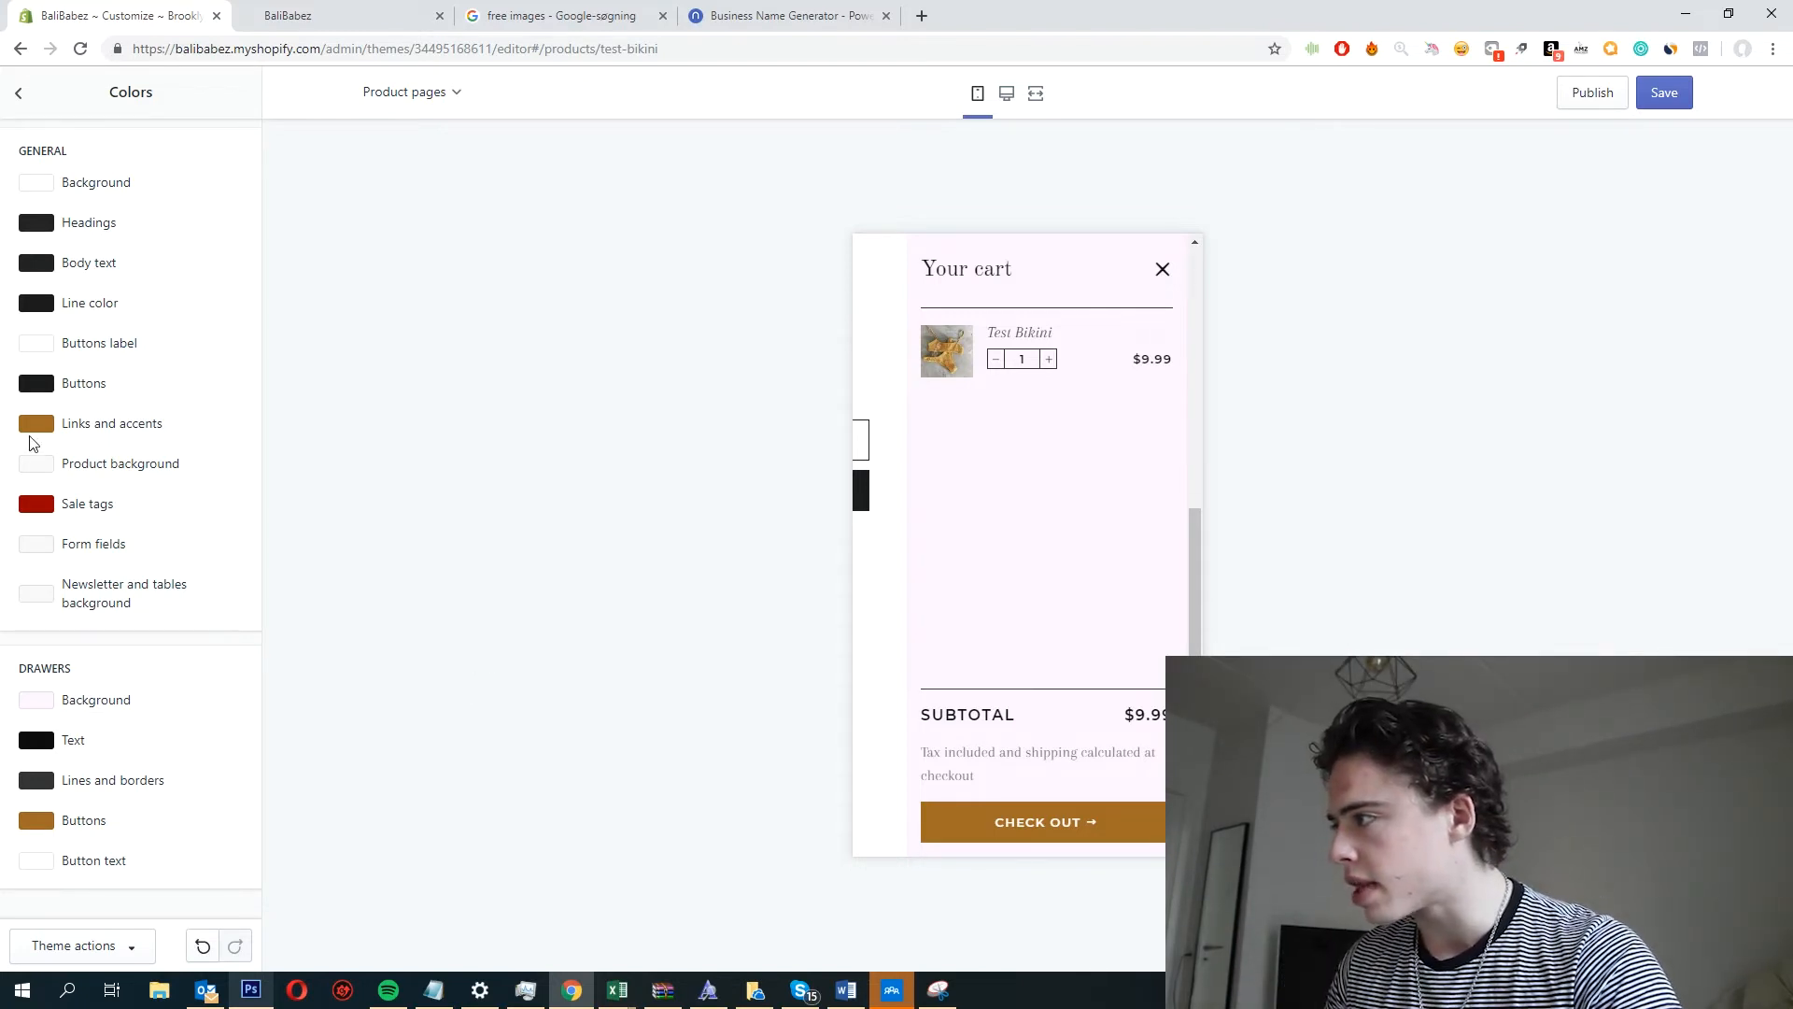
Set the drawers' button color to #0C0C0C, copied from the drawers' text color.
{"action": "left_click", "coordinate": [42, 823]}
{"action": "left_click", "coordinate": [47, 744]}
{"action": "key", "text": "ctrl+c"}
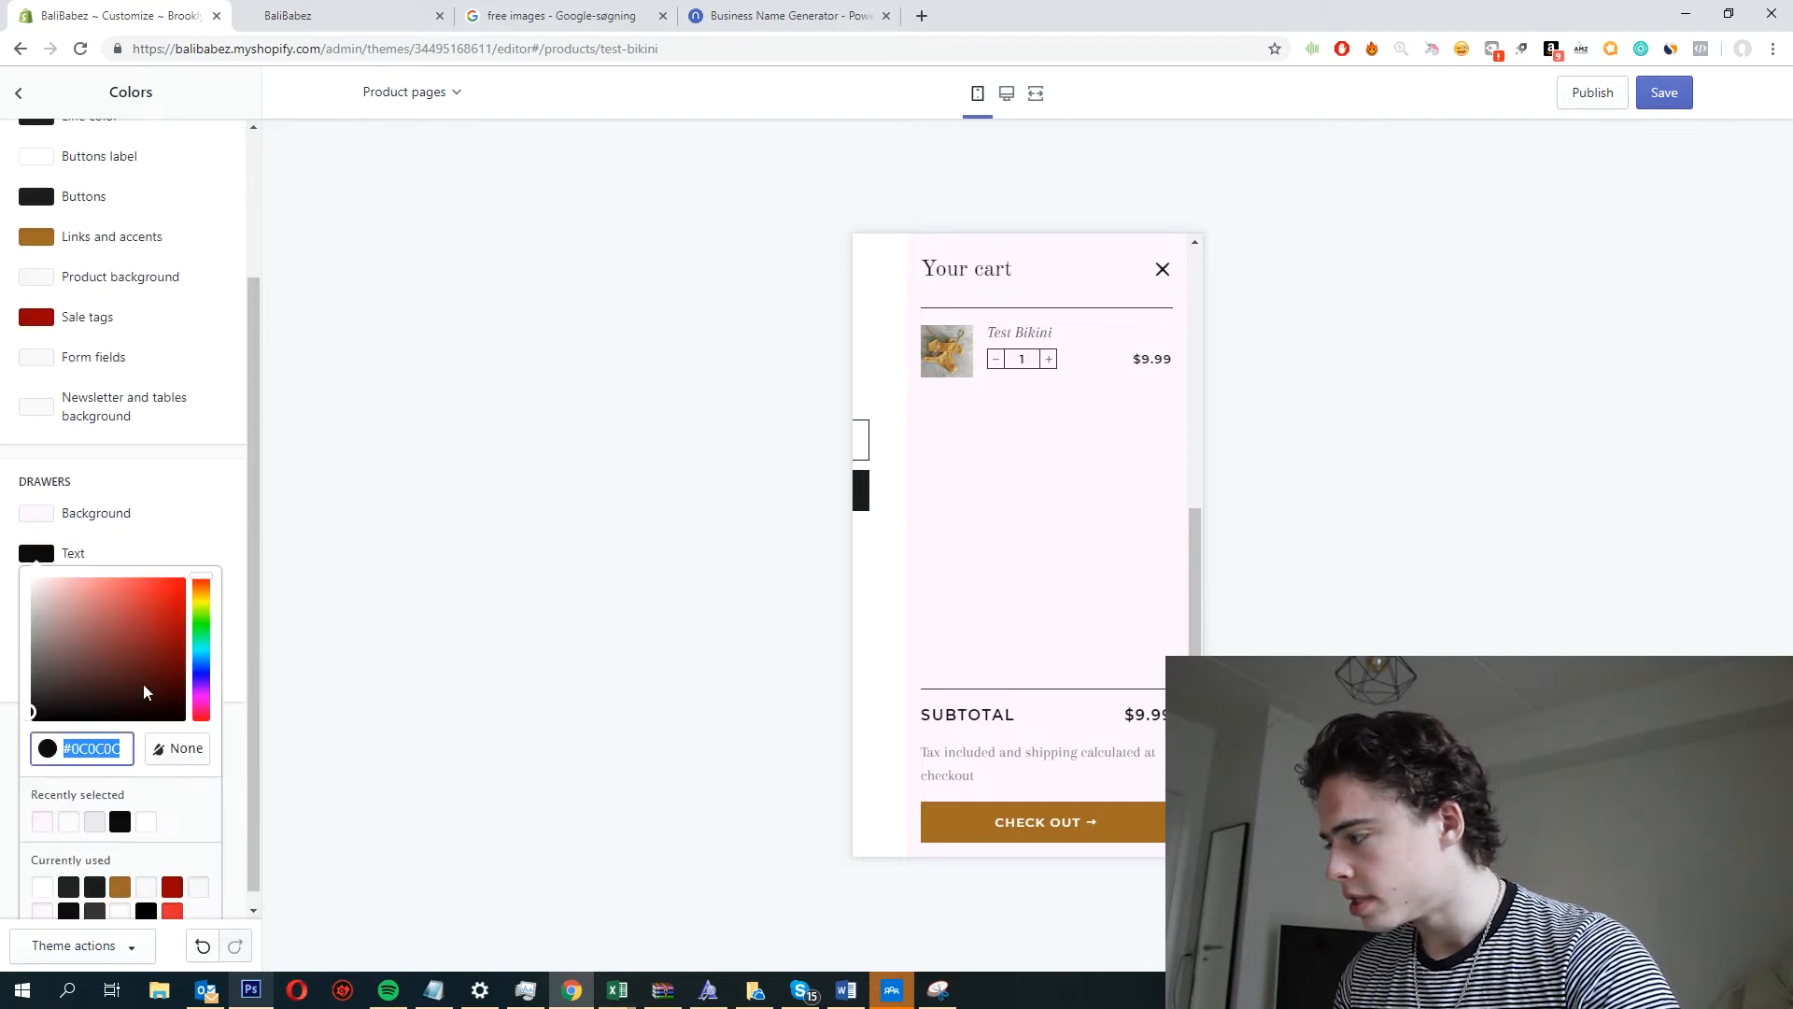
{"action": "left_click", "coordinate": [181, 454]}
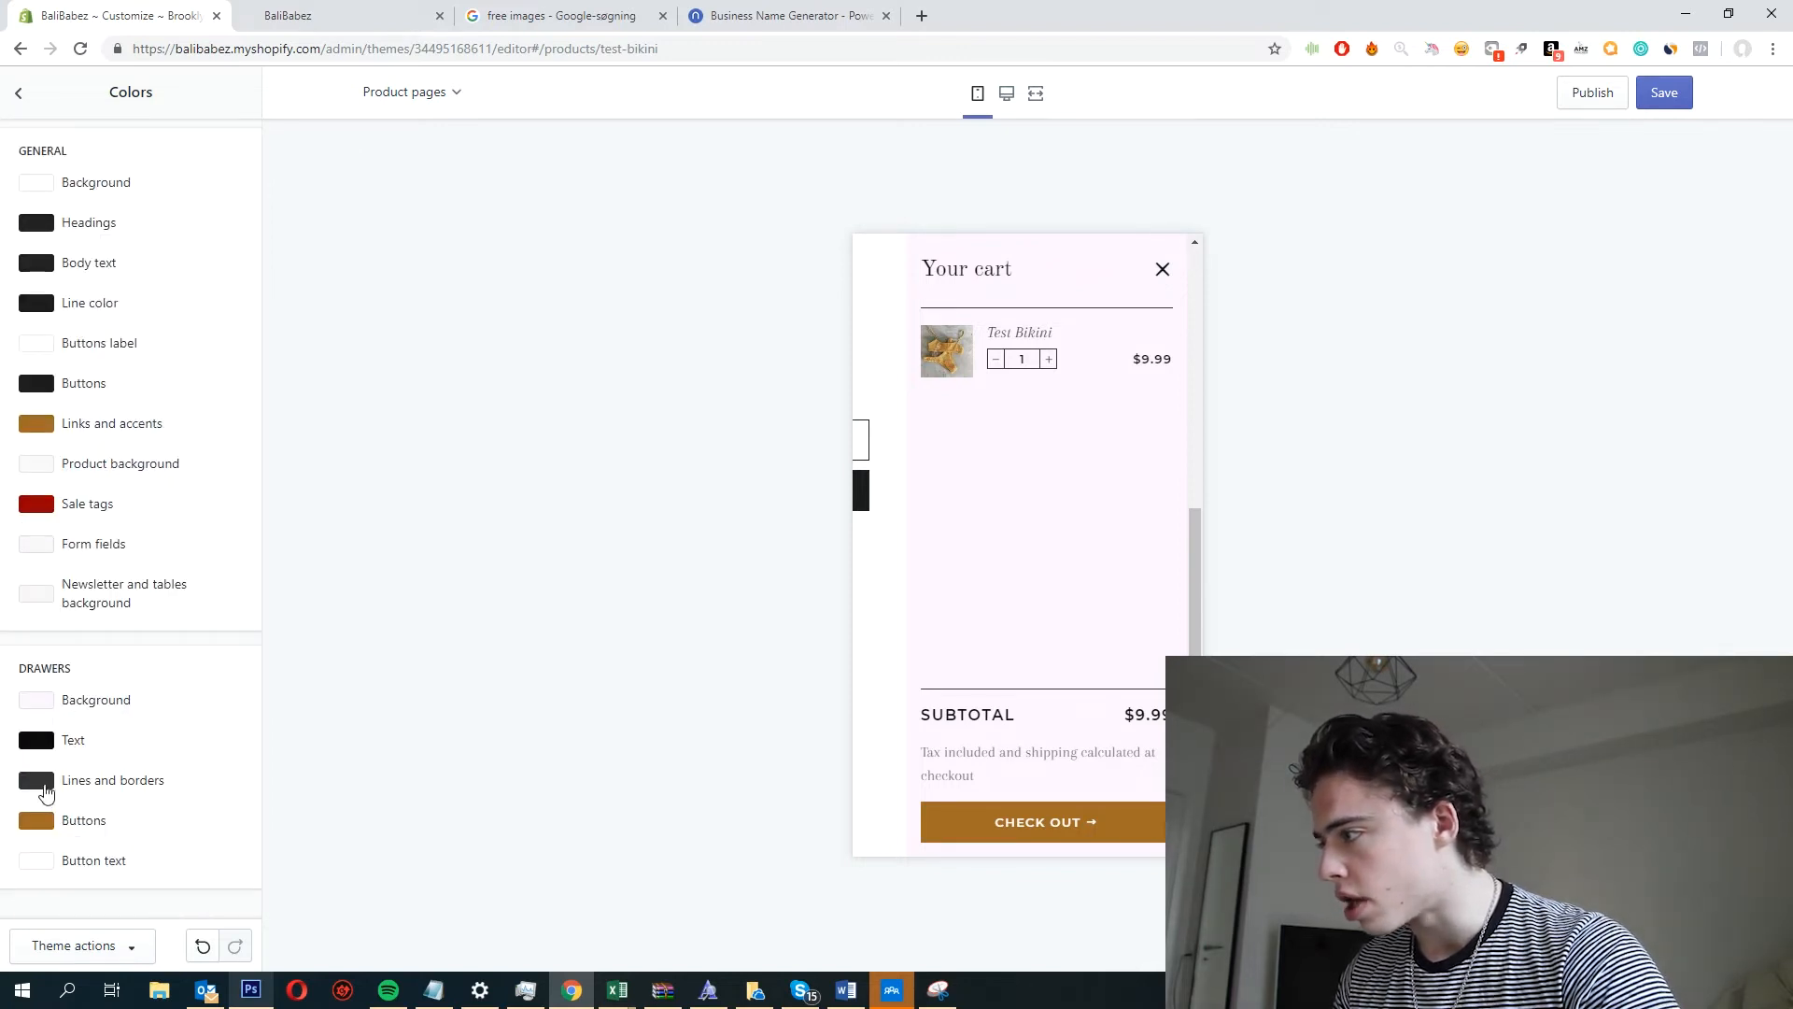
{"action": "left_click", "coordinate": [35, 821]}
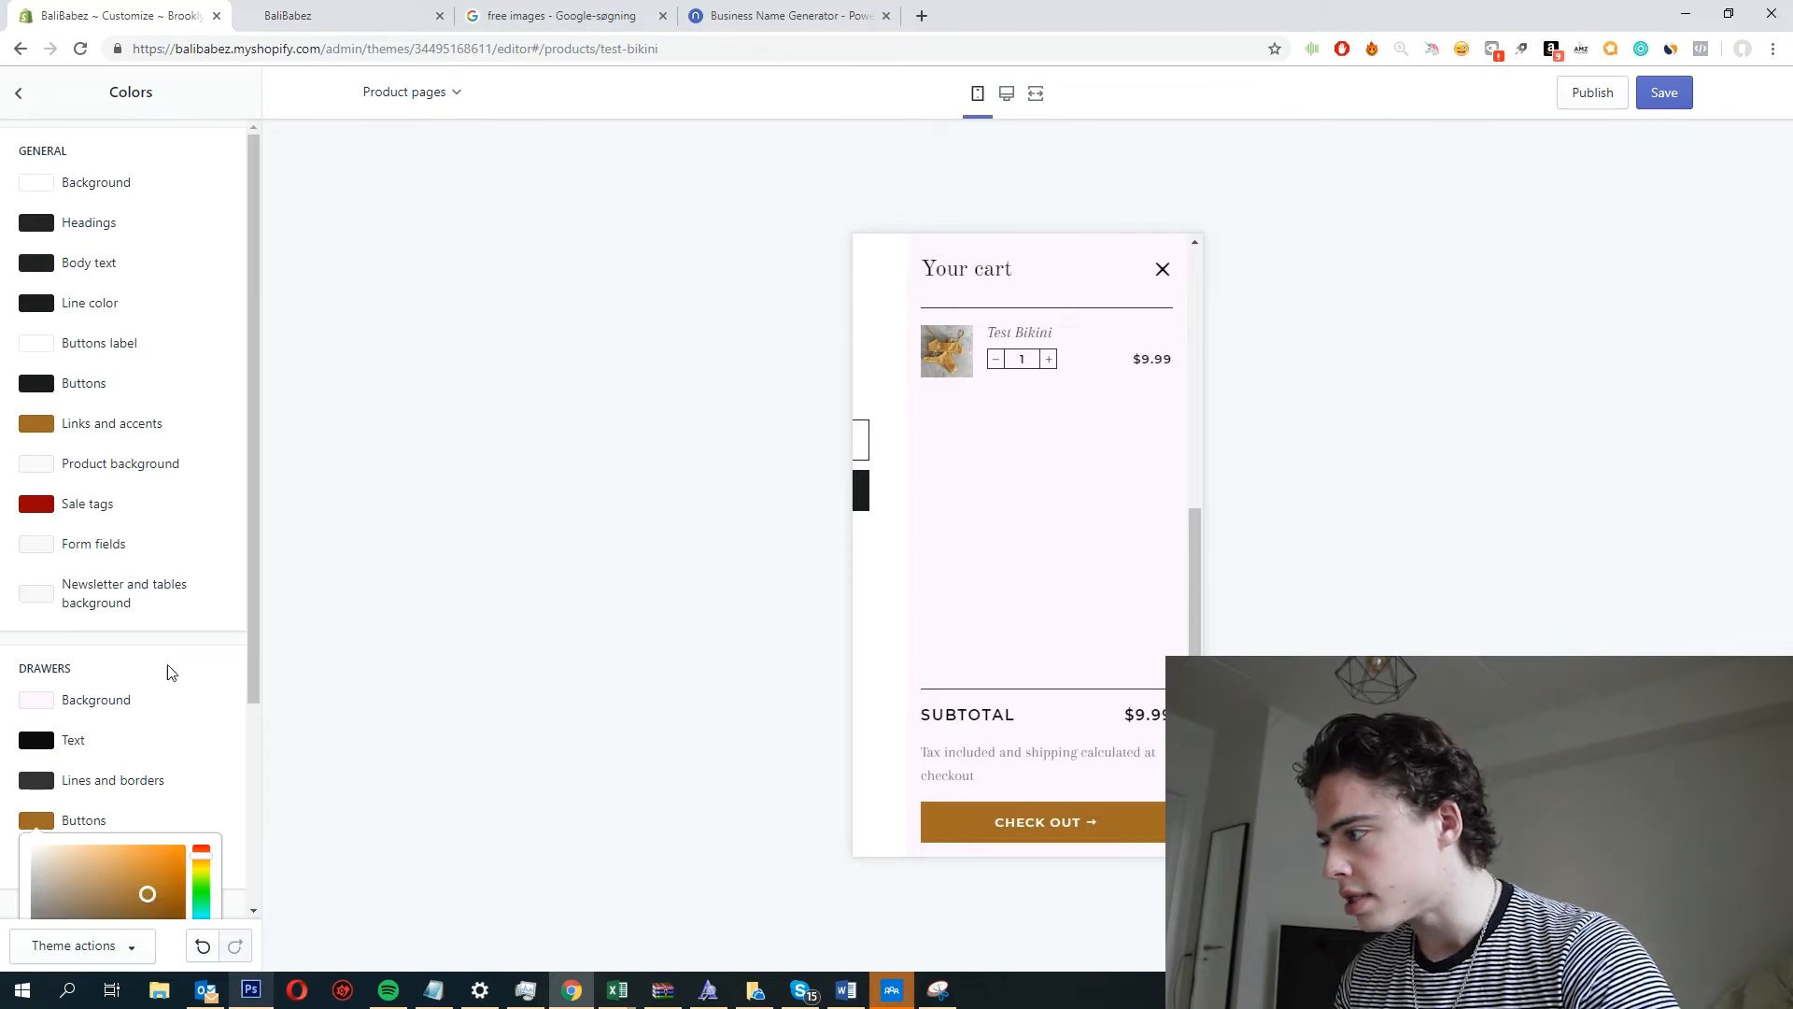
{"action": "scroll", "coordinate": [165, 668], "scroll_direction": "down", "scroll_amount": 3}
{"action": "key", "text": "ctrl+v"}
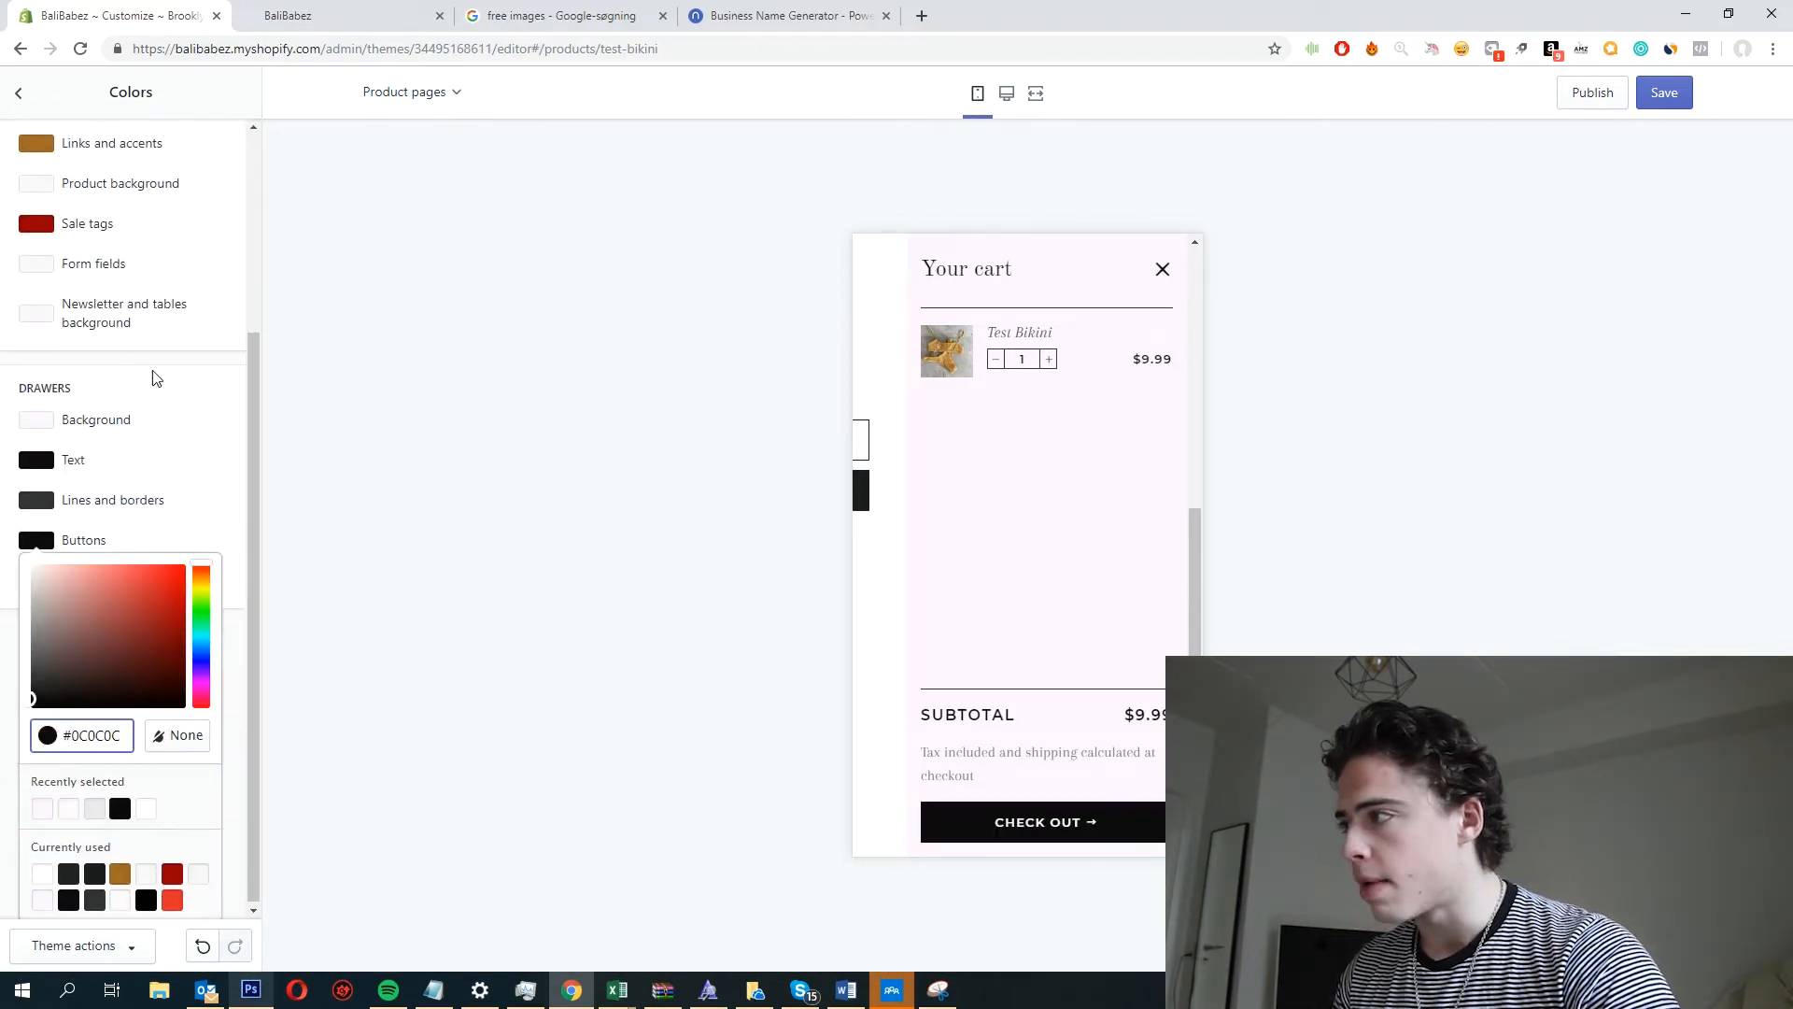
{"action": "left_click", "coordinate": [808, 403]}
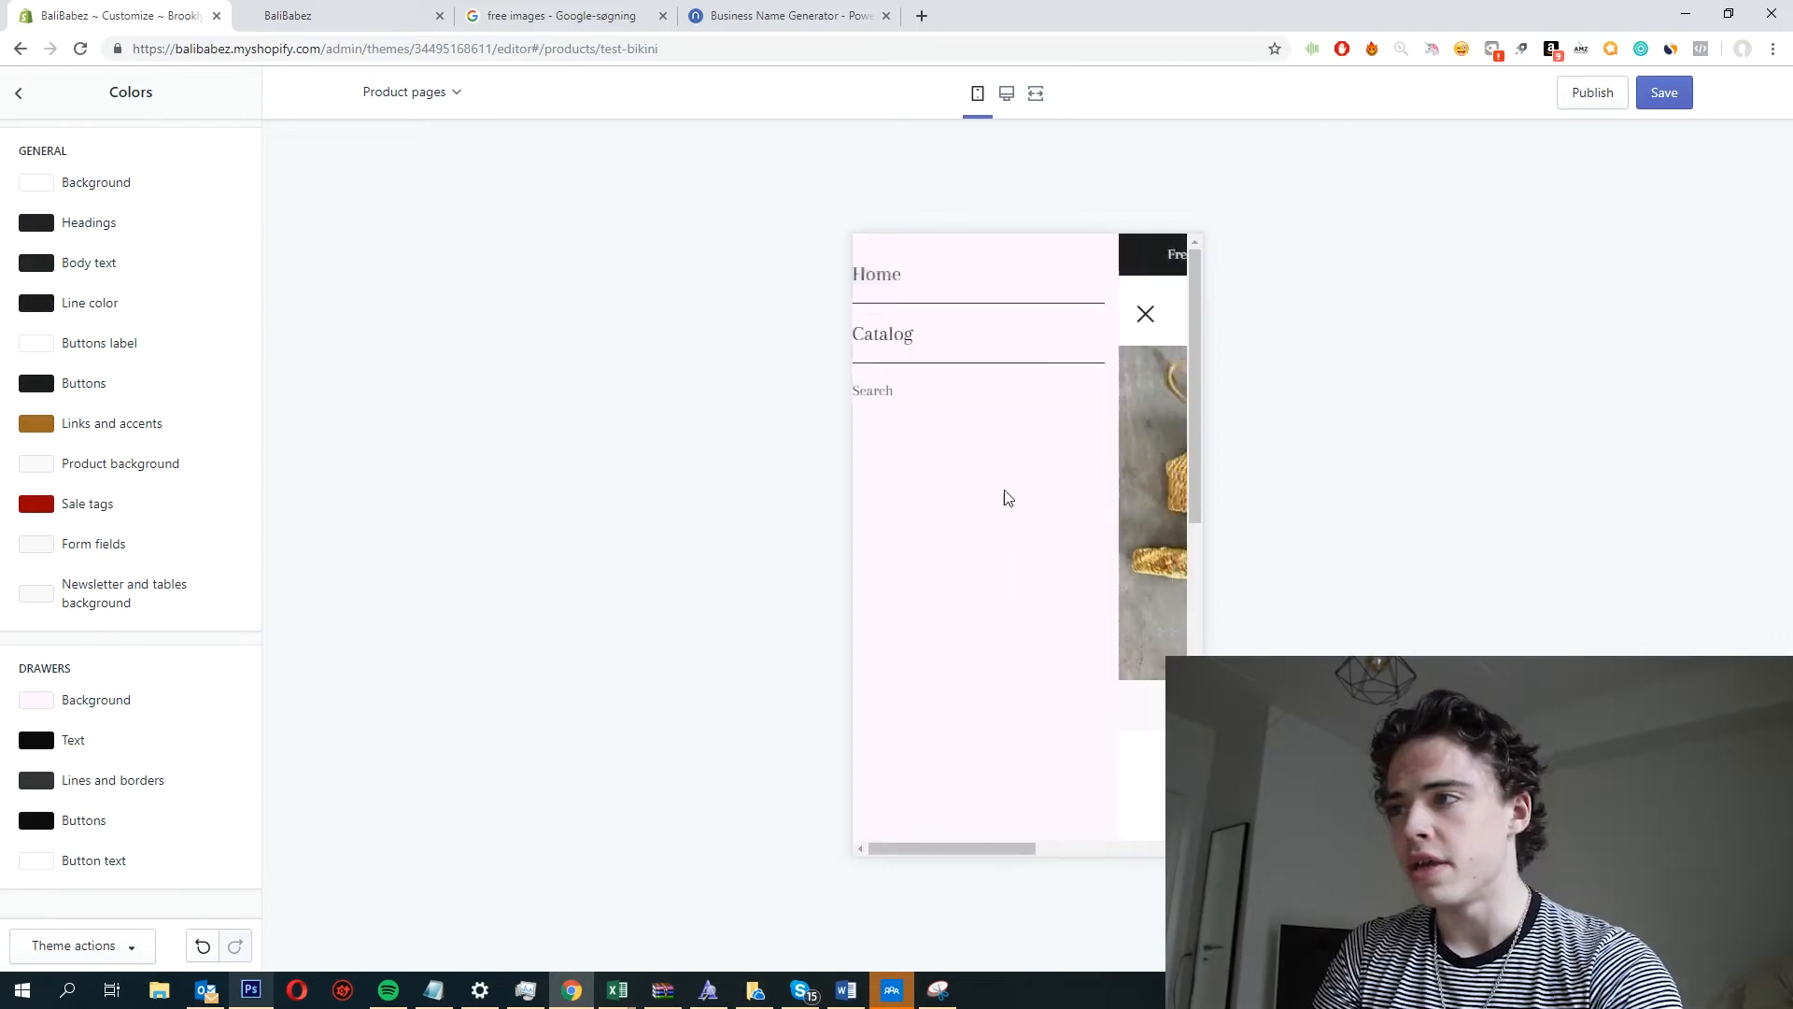
Open and close the navigation drawer in the mobile preview to check its colors.
{"action": "left_click", "coordinate": [1165, 619]}
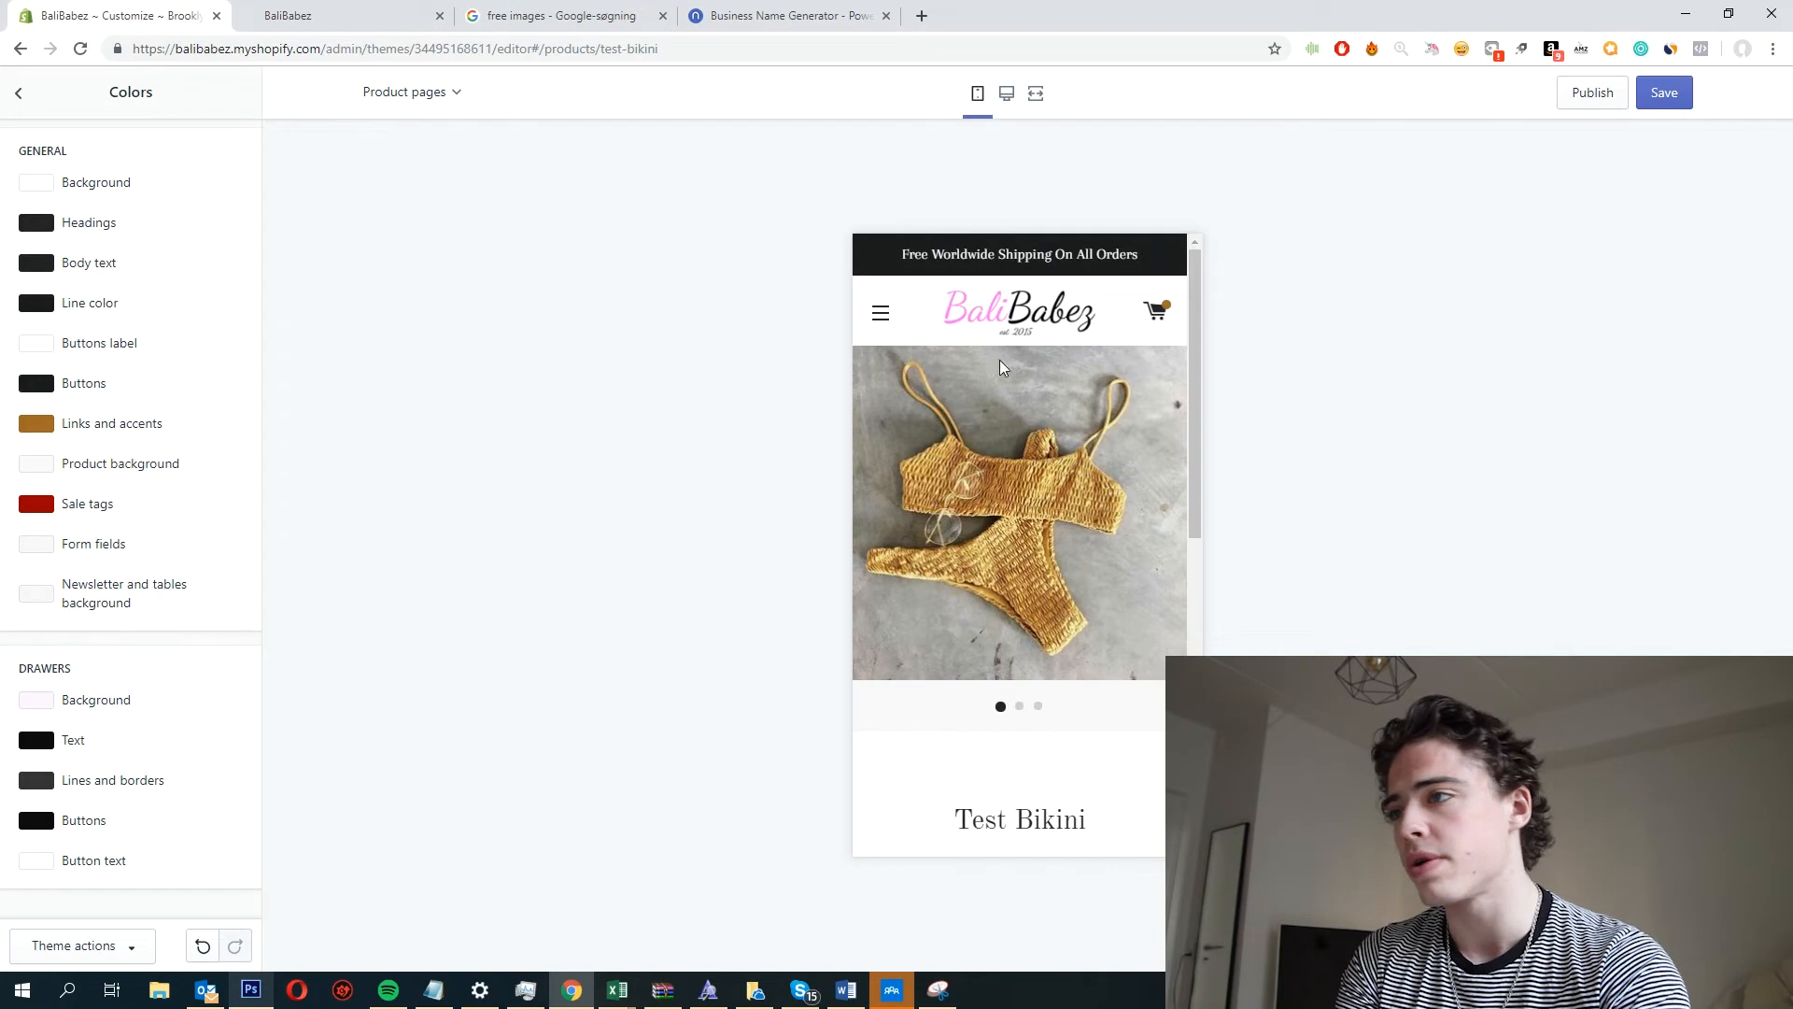
{"action": "left_click", "coordinate": [882, 318]}
{"action": "left_click", "coordinate": [1154, 312]}
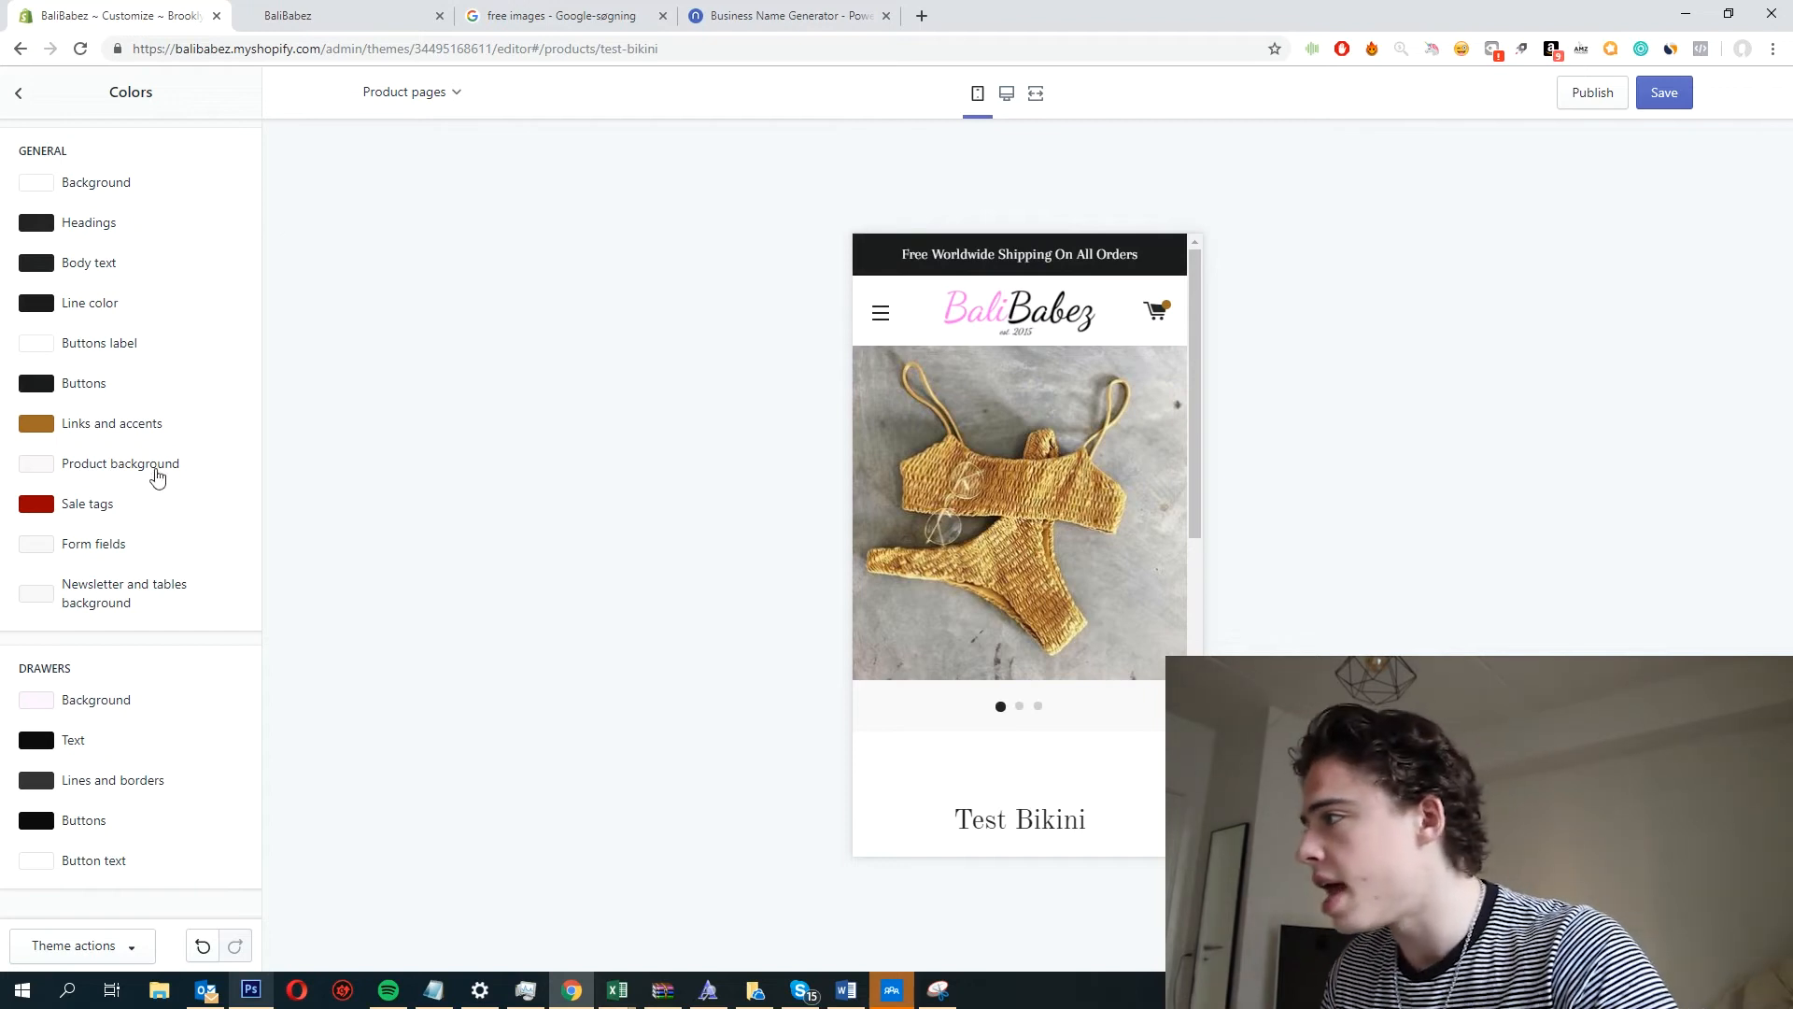
Inspect the announcement bar's text color in the Header section settings.
{"action": "left_click", "coordinate": [21, 96]}
{"action": "left_click", "coordinate": [67, 140]}
{"action": "left_click", "coordinate": [37, 196]}
{"action": "scroll", "coordinate": [131, 641], "scroll_direction": "down", "scroll_amount": 10}
{"action": "left_click", "coordinate": [47, 869]}
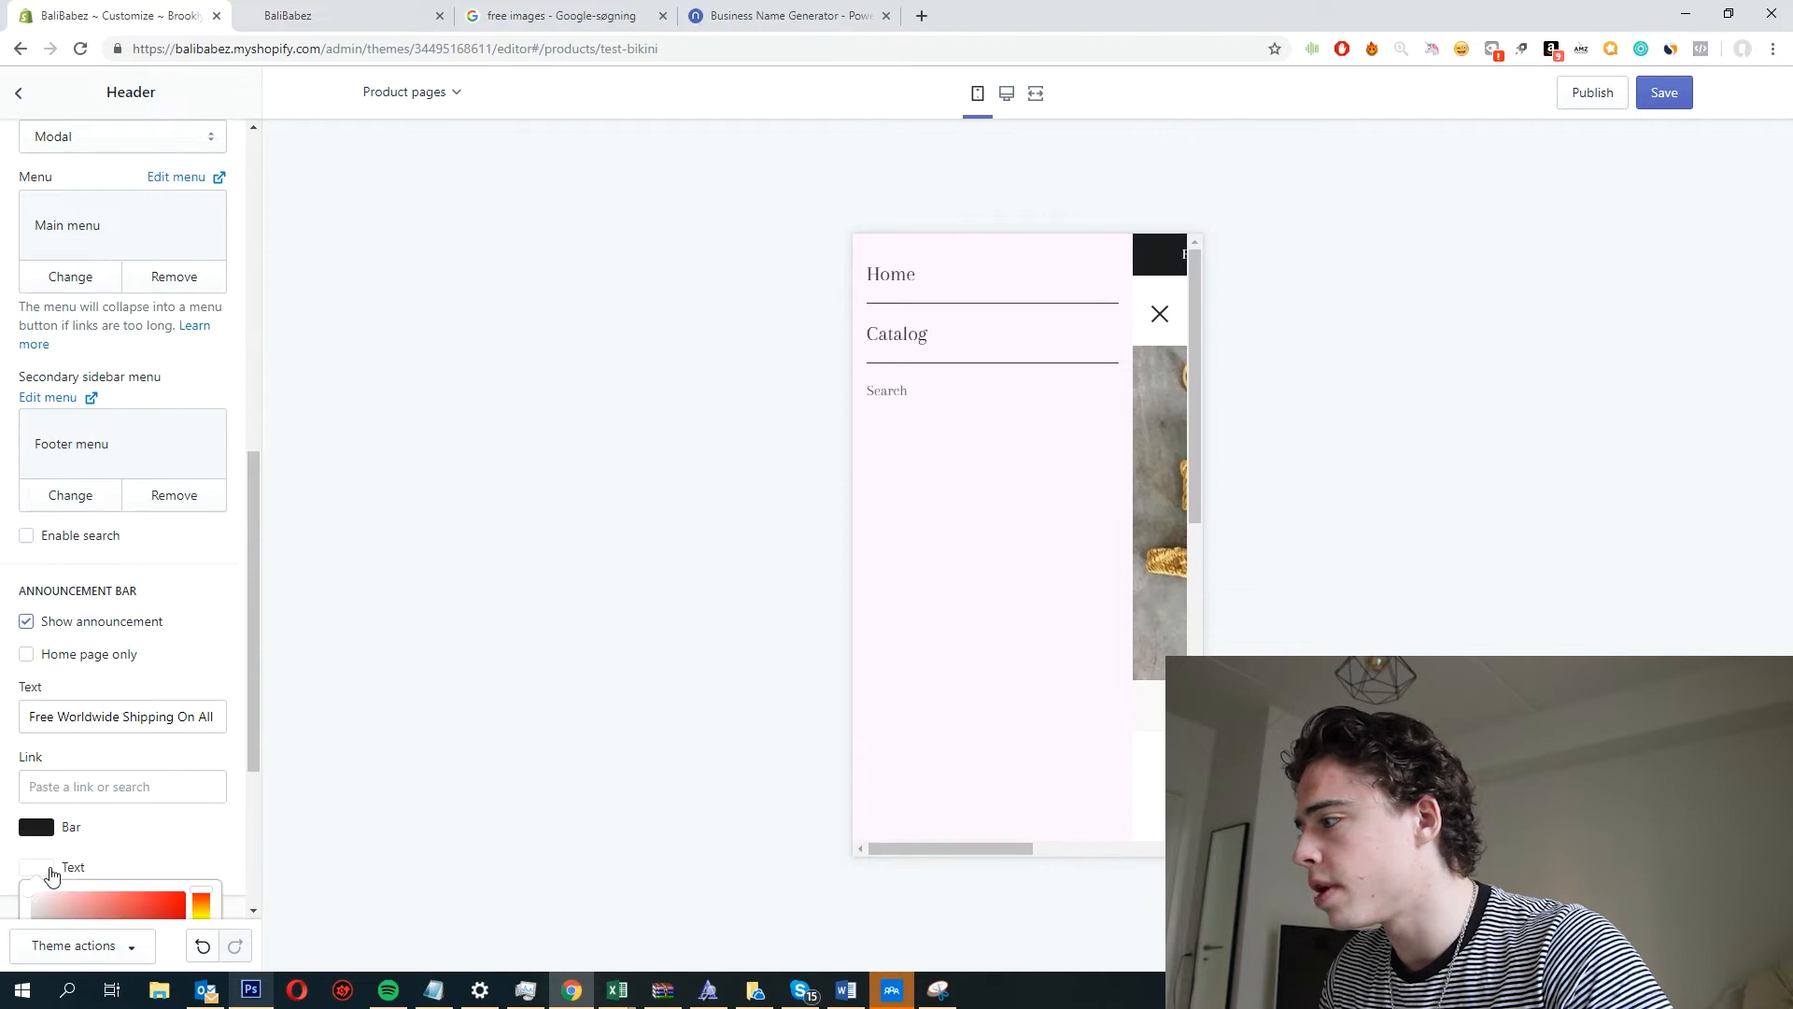
{"action": "scroll", "coordinate": [171, 669], "scroll_direction": "down", "scroll_amount": 4}
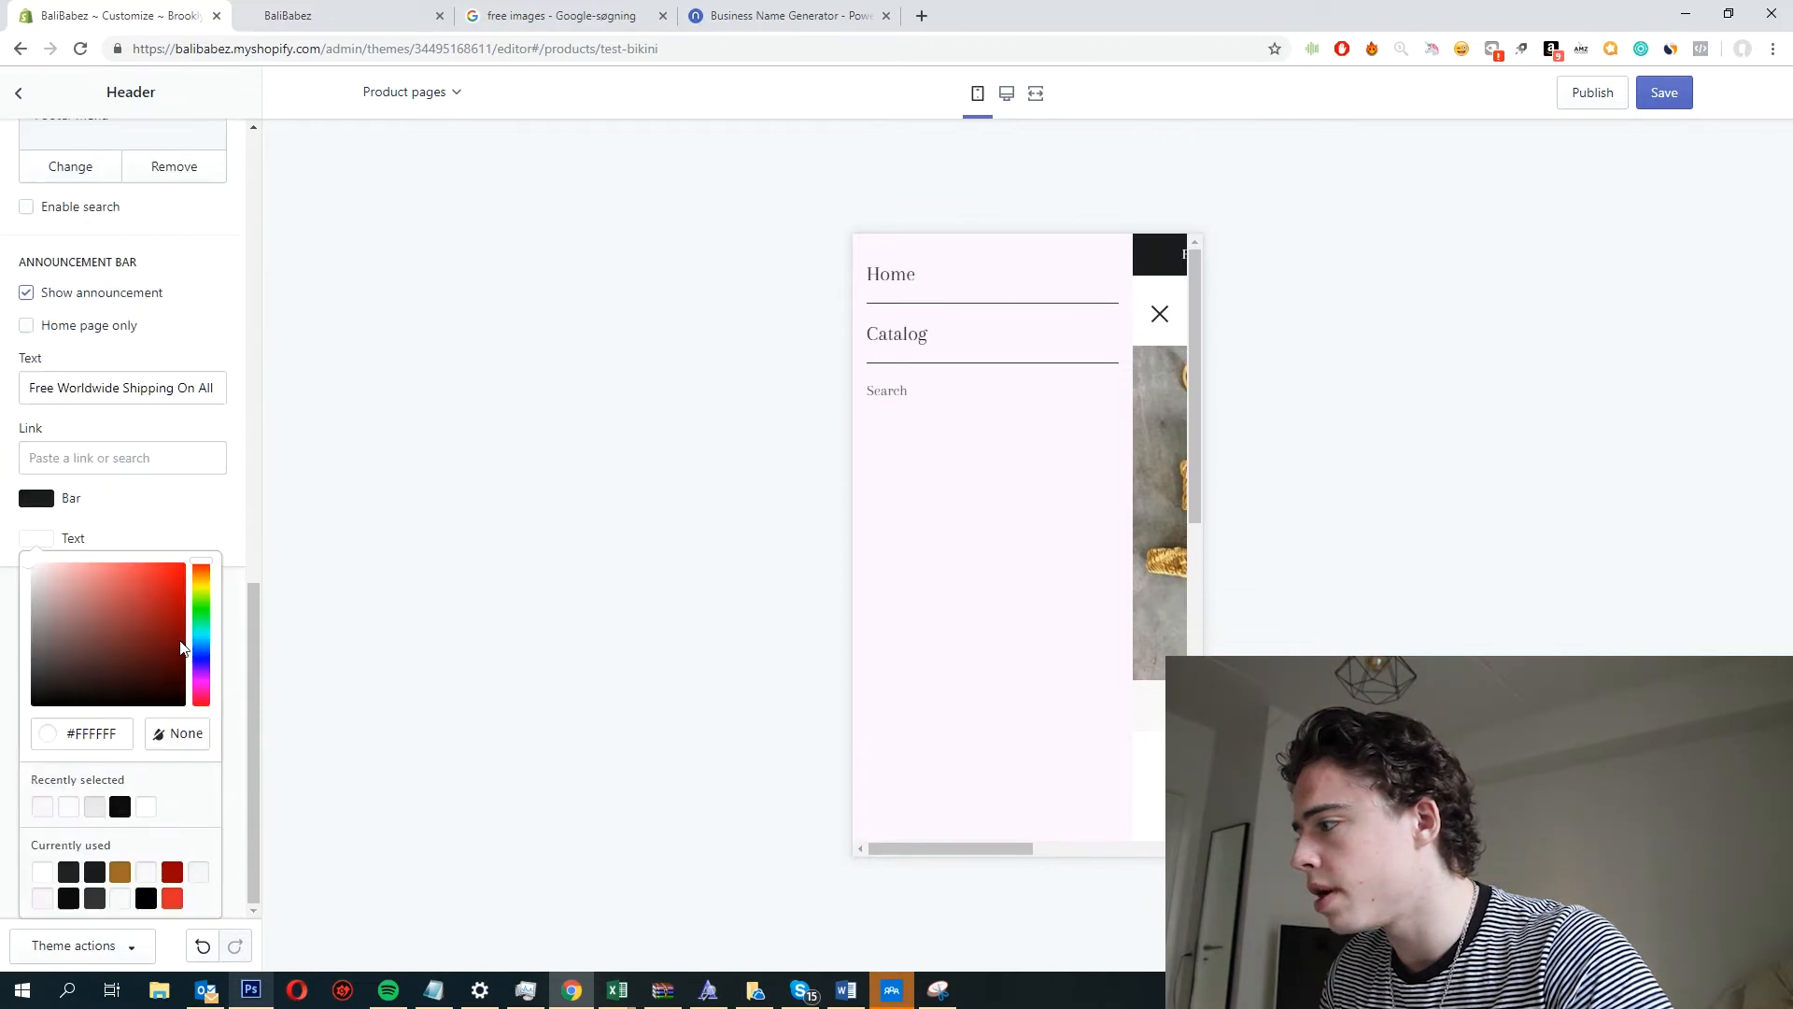
{"action": "left_click", "coordinate": [1170, 360]}
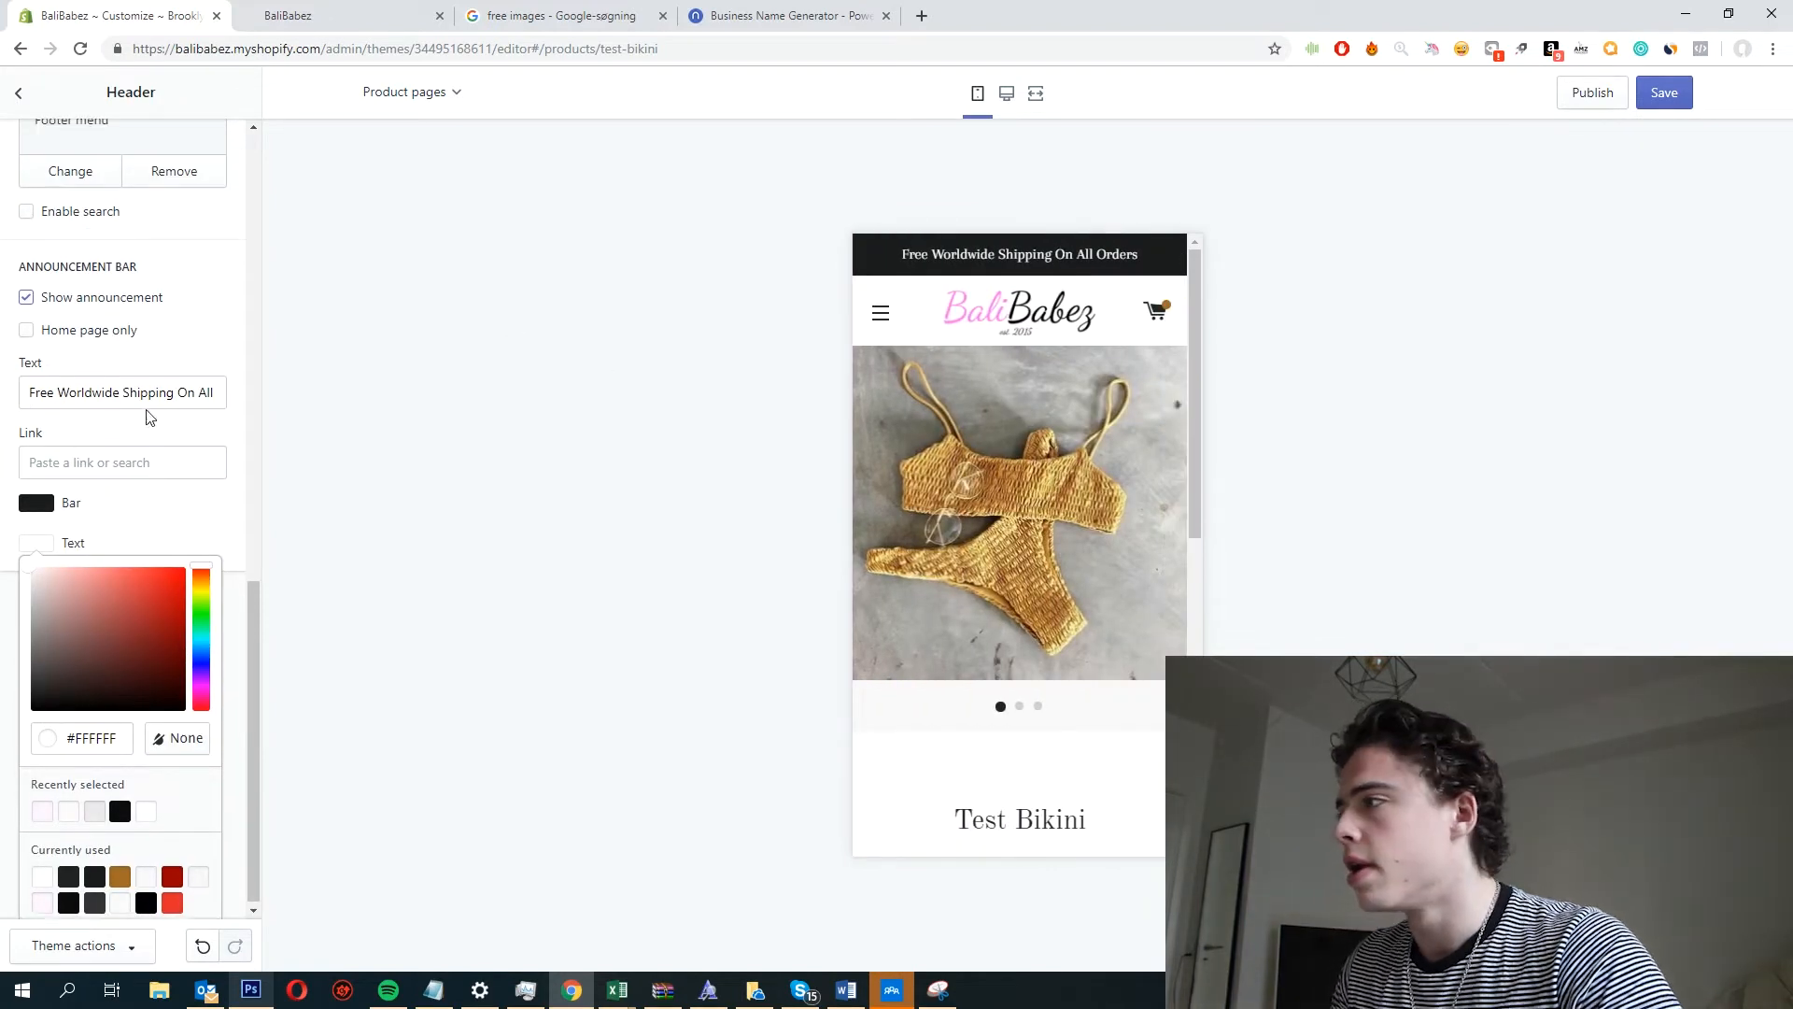
{"action": "left_click", "coordinate": [19, 91]}
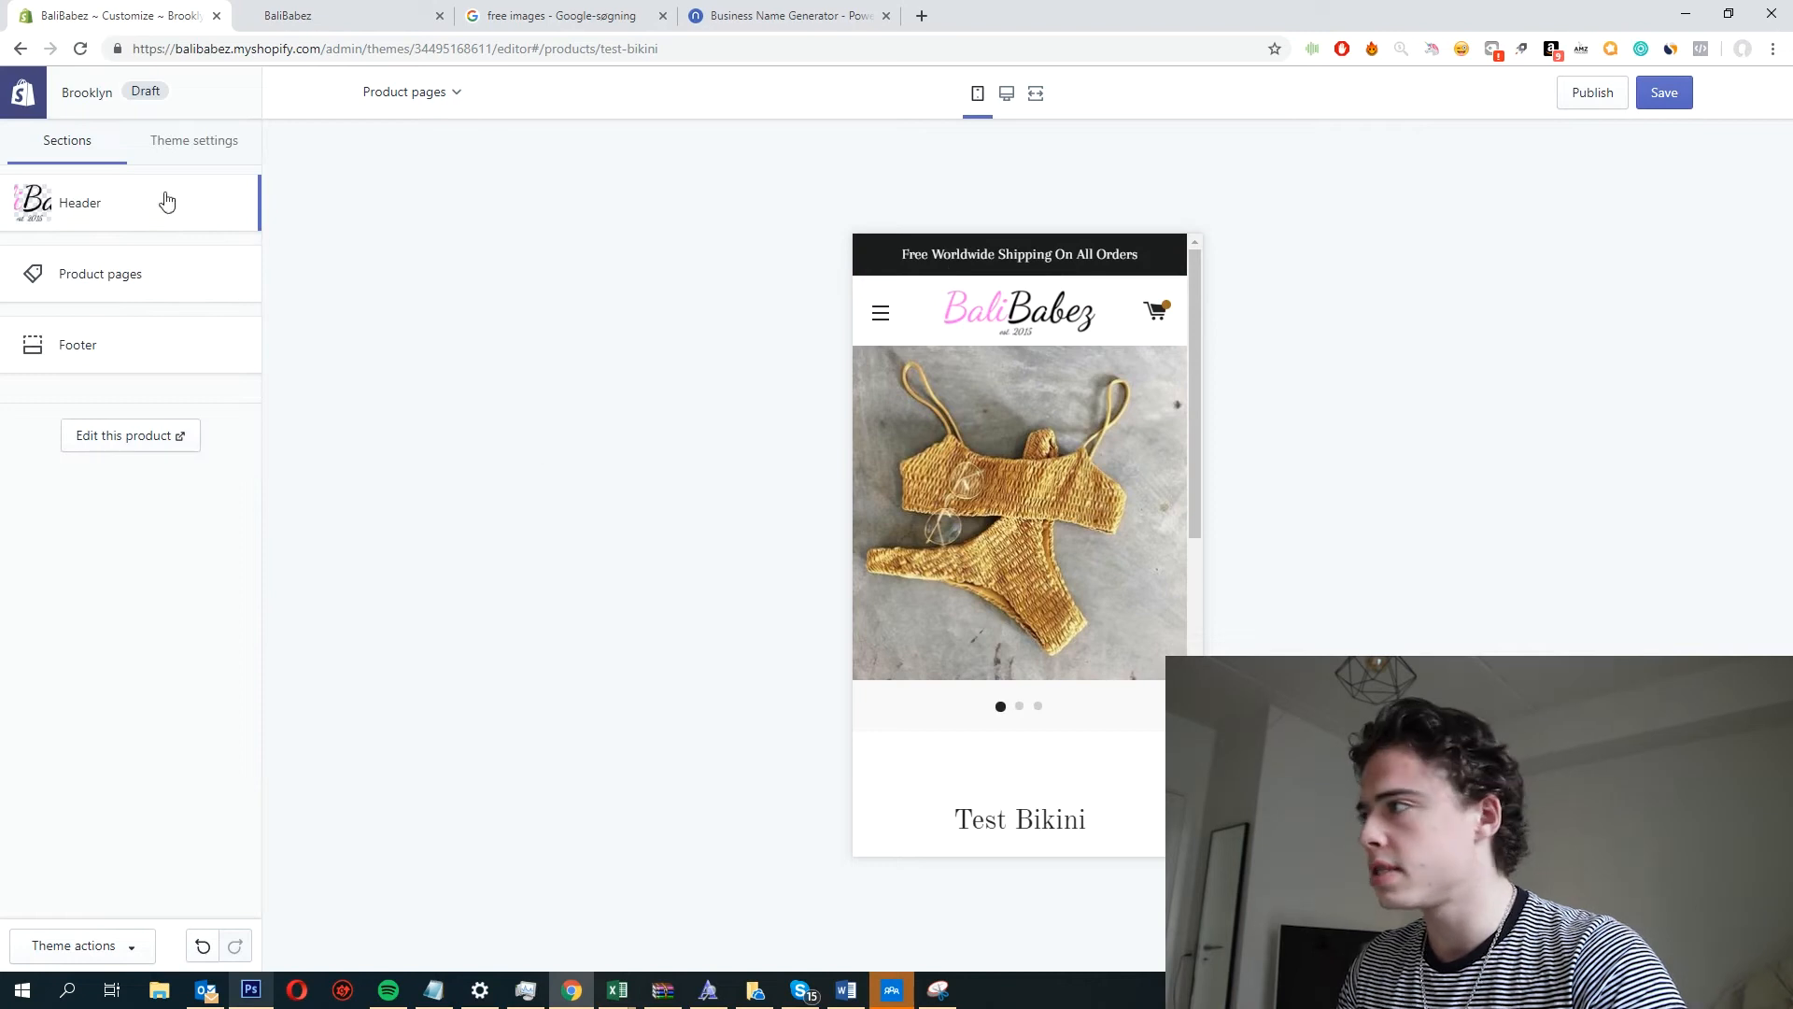
Return to the theme's color settings and examine the Test Bikini page's title, prices and purchase buttons in the preview.
{"action": "left_click", "coordinate": [191, 144]}
{"action": "left_click", "coordinate": [129, 208]}
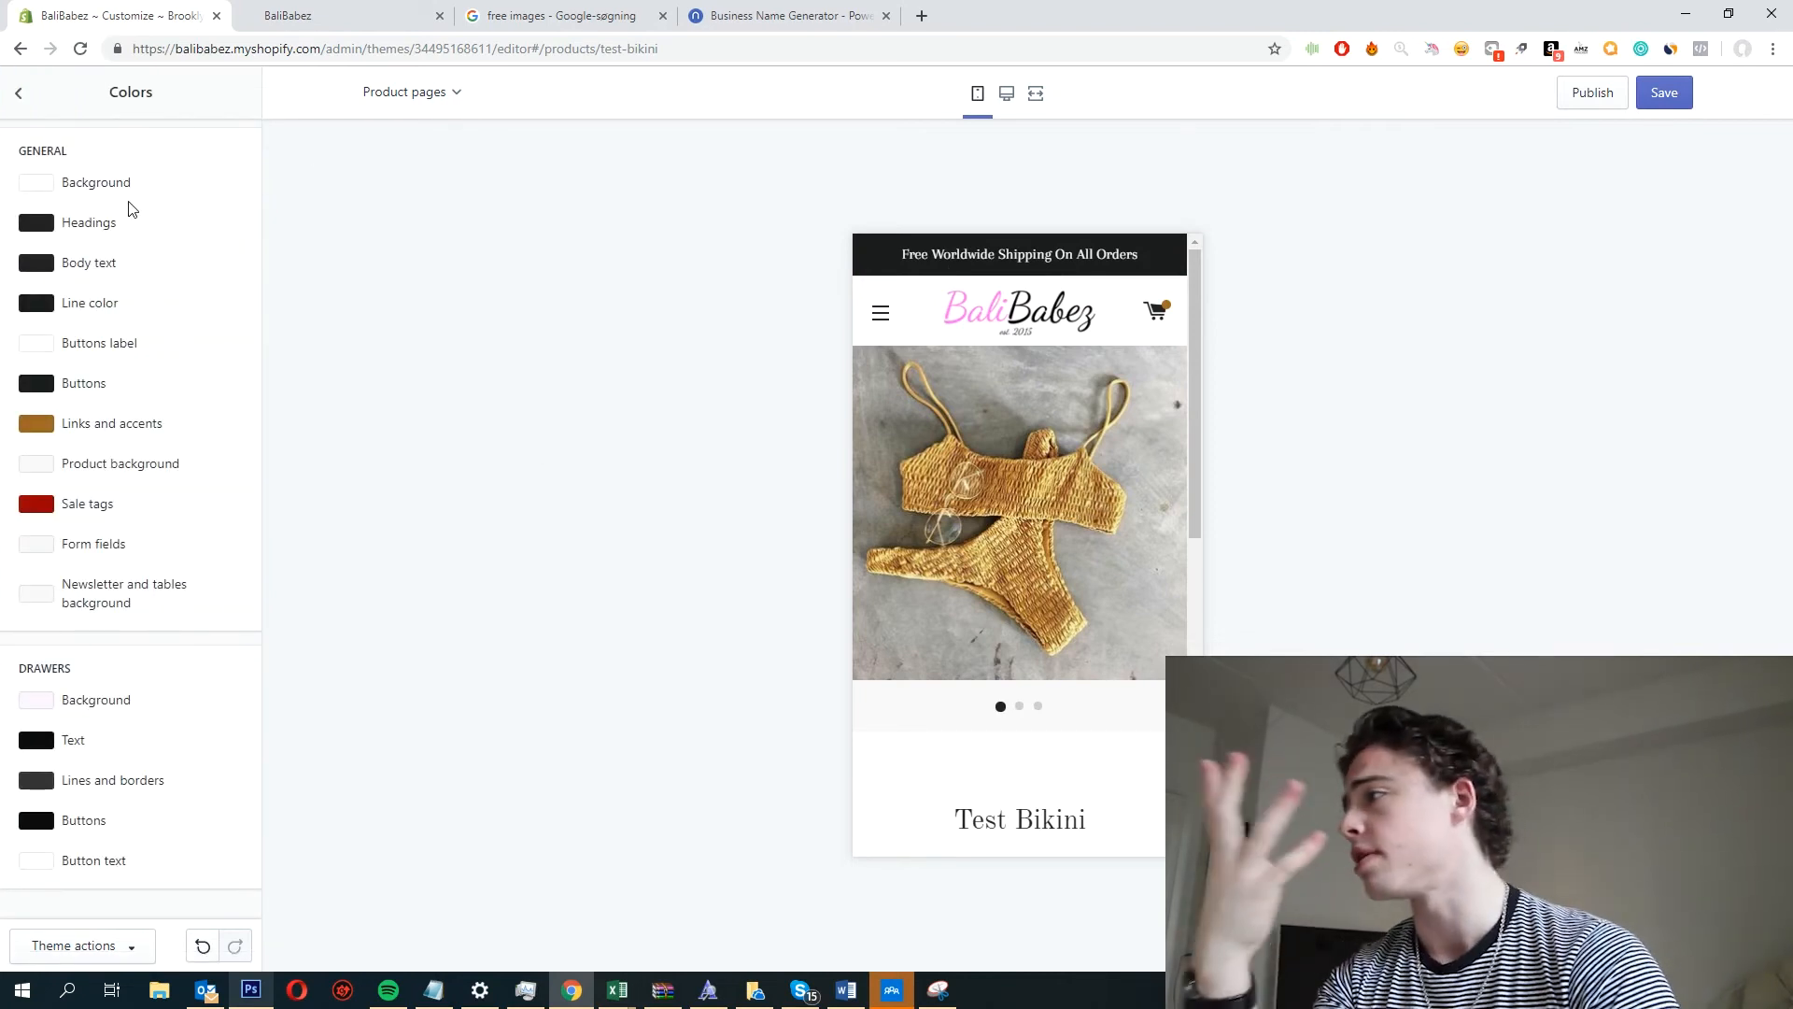
{"action": "scroll", "coordinate": [995, 446], "scroll_direction": "down", "scroll_amount": 5}
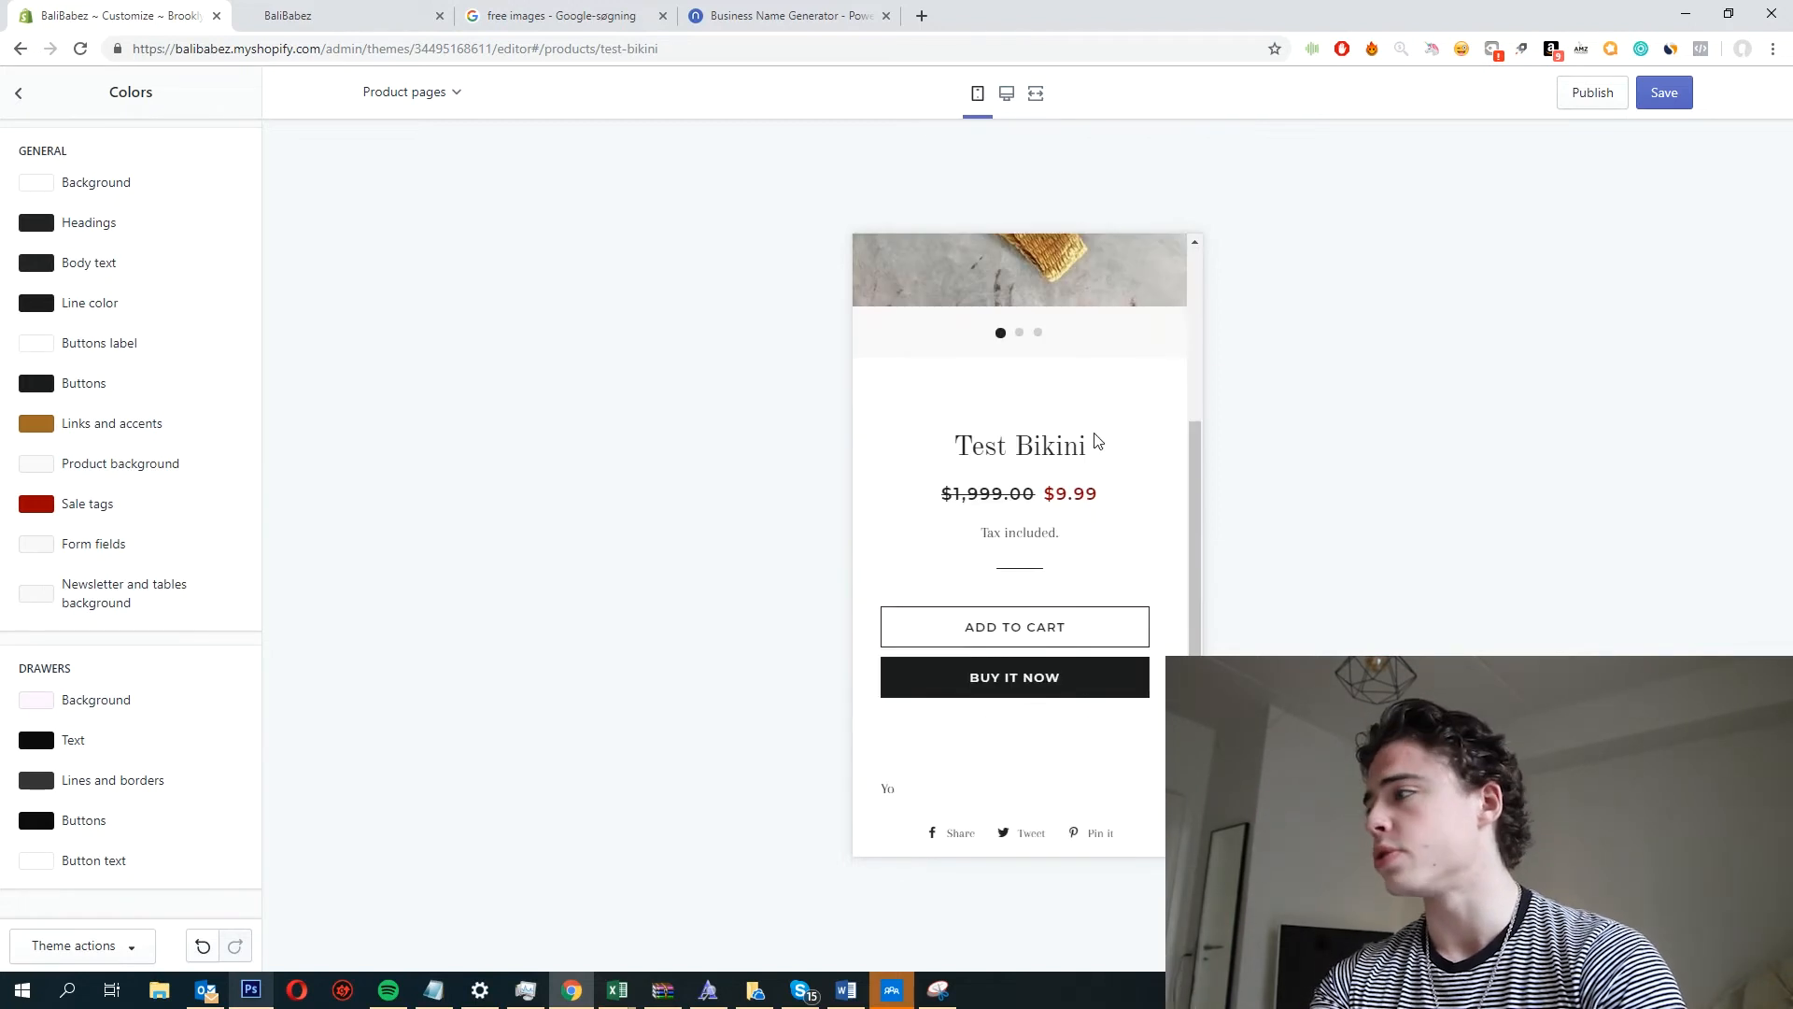
{"action": "scroll", "coordinate": [998, 586], "scroll_direction": "up", "scroll_amount": 4}
{"action": "scroll", "coordinate": [997, 586], "scroll_direction": "down", "scroll_amount": 5}
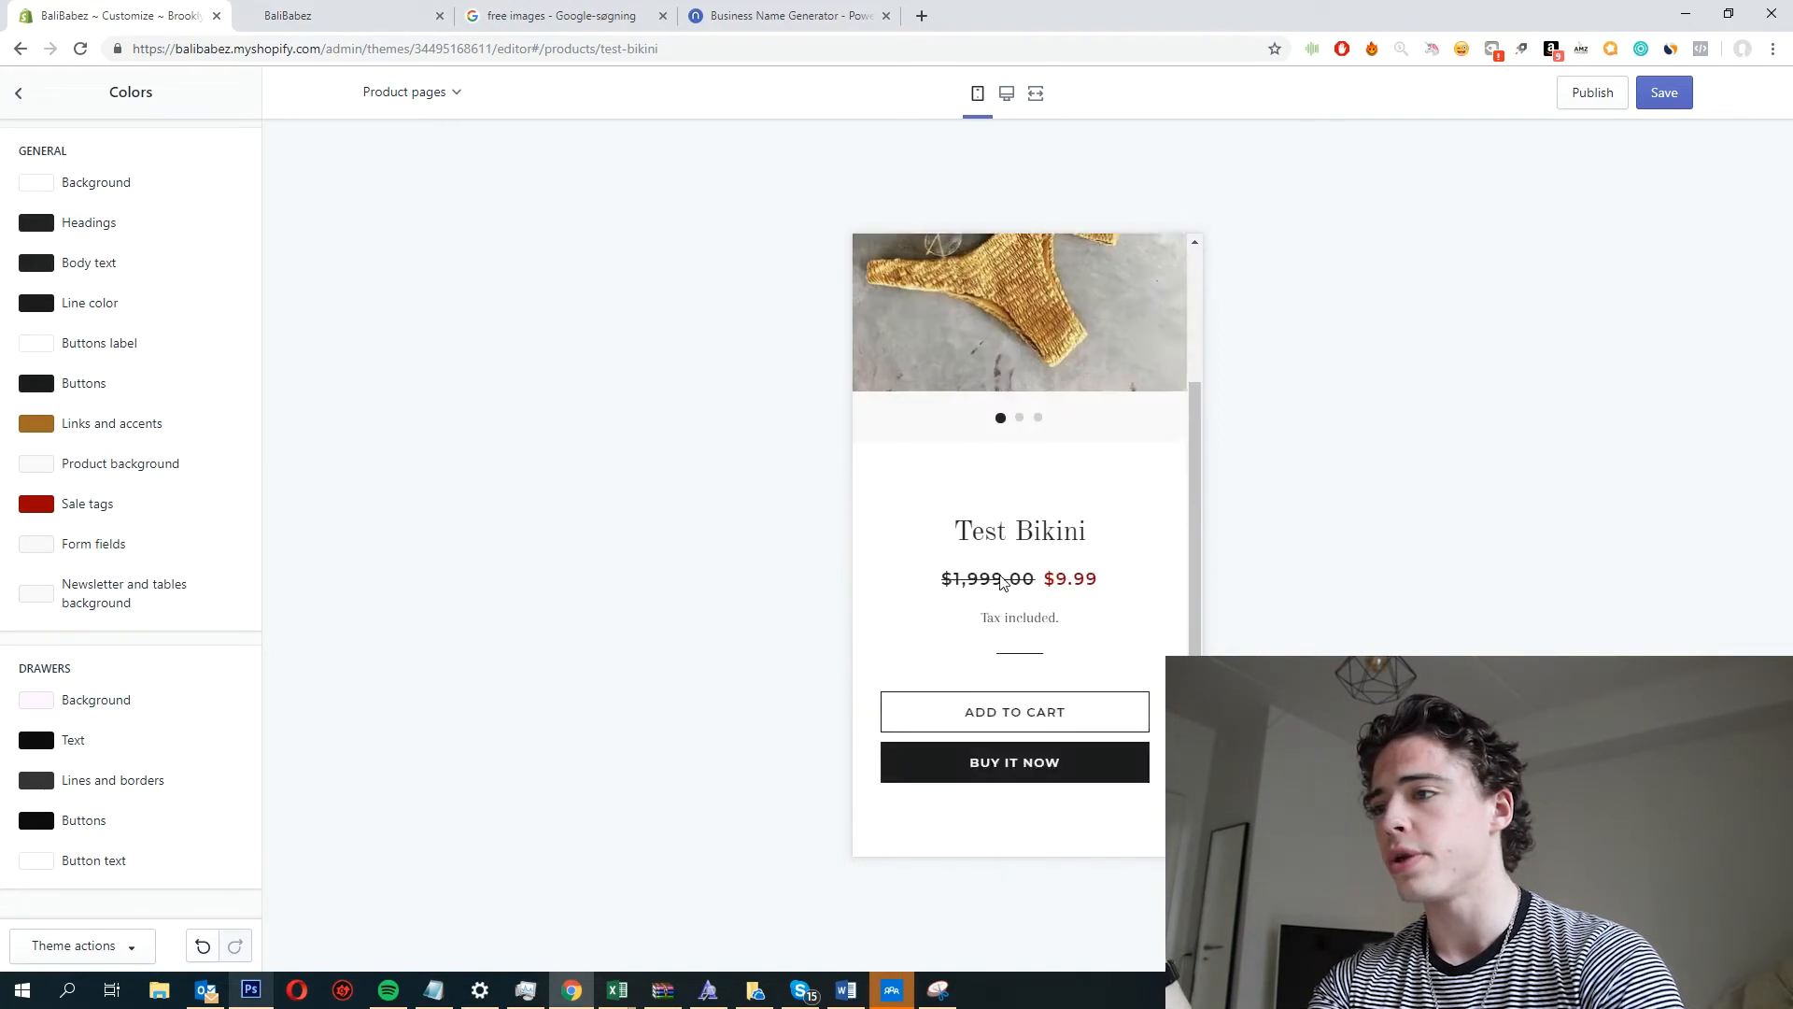
{"action": "scroll", "coordinate": [1001, 579], "scroll_direction": "up", "scroll_amount": 2}
Review the theme's typography settings for headings, accent text and body text.
{"action": "left_click", "coordinate": [17, 92]}
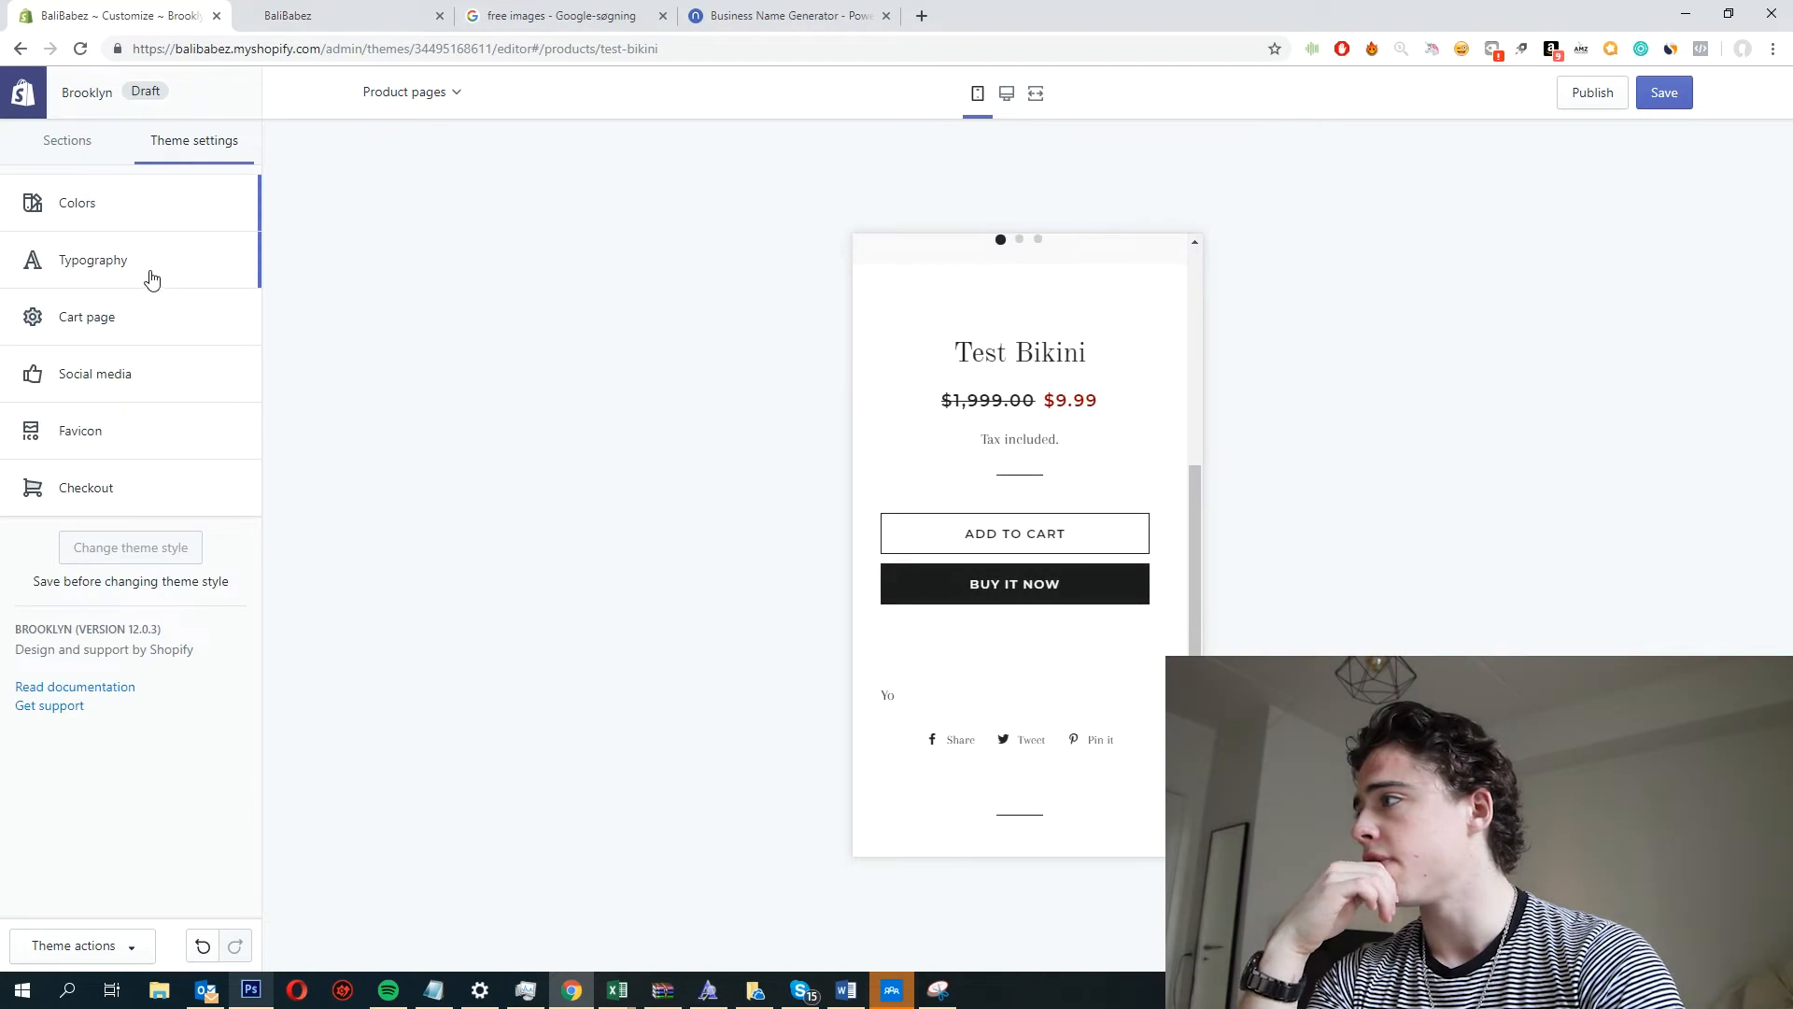
{"action": "left_click", "coordinate": [150, 277]}
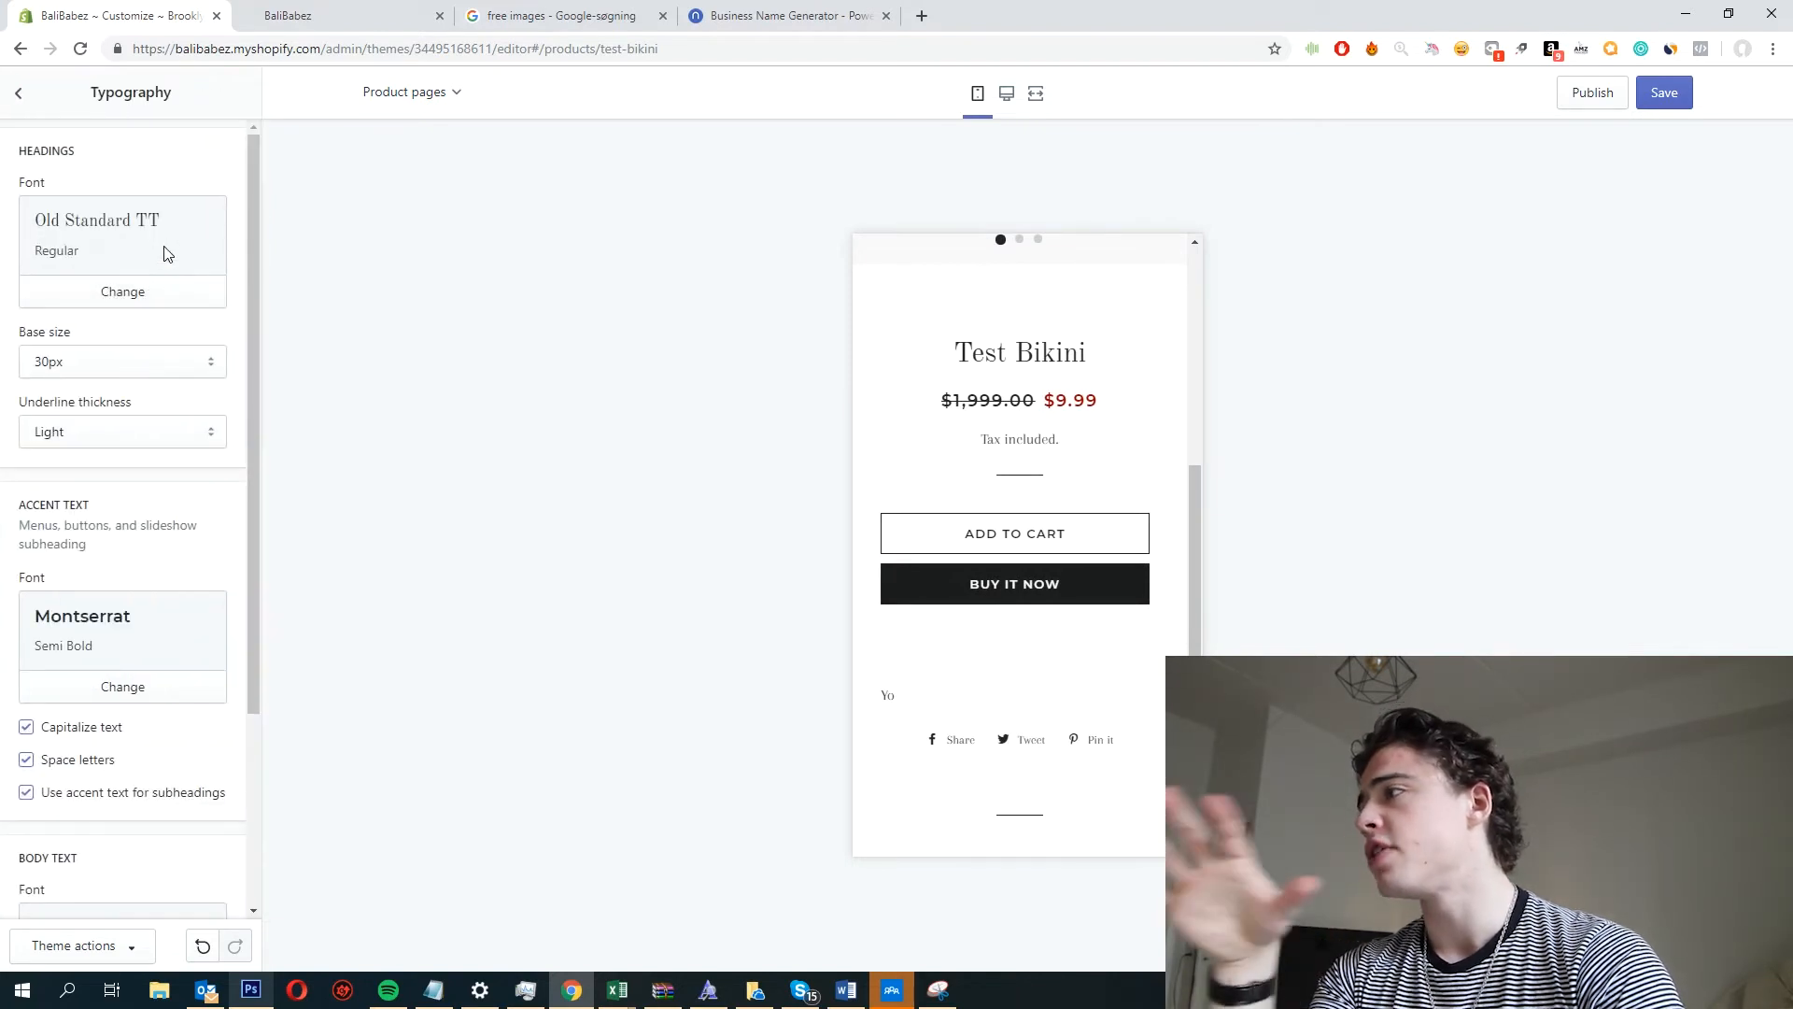
{"action": "scroll", "coordinate": [125, 329], "scroll_direction": "down", "scroll_amount": 3}
{"action": "scroll", "coordinate": [130, 334], "scroll_direction": "up", "scroll_amount": 1}
{"action": "scroll", "coordinate": [130, 322], "scroll_direction": "up", "scroll_amount": 1}
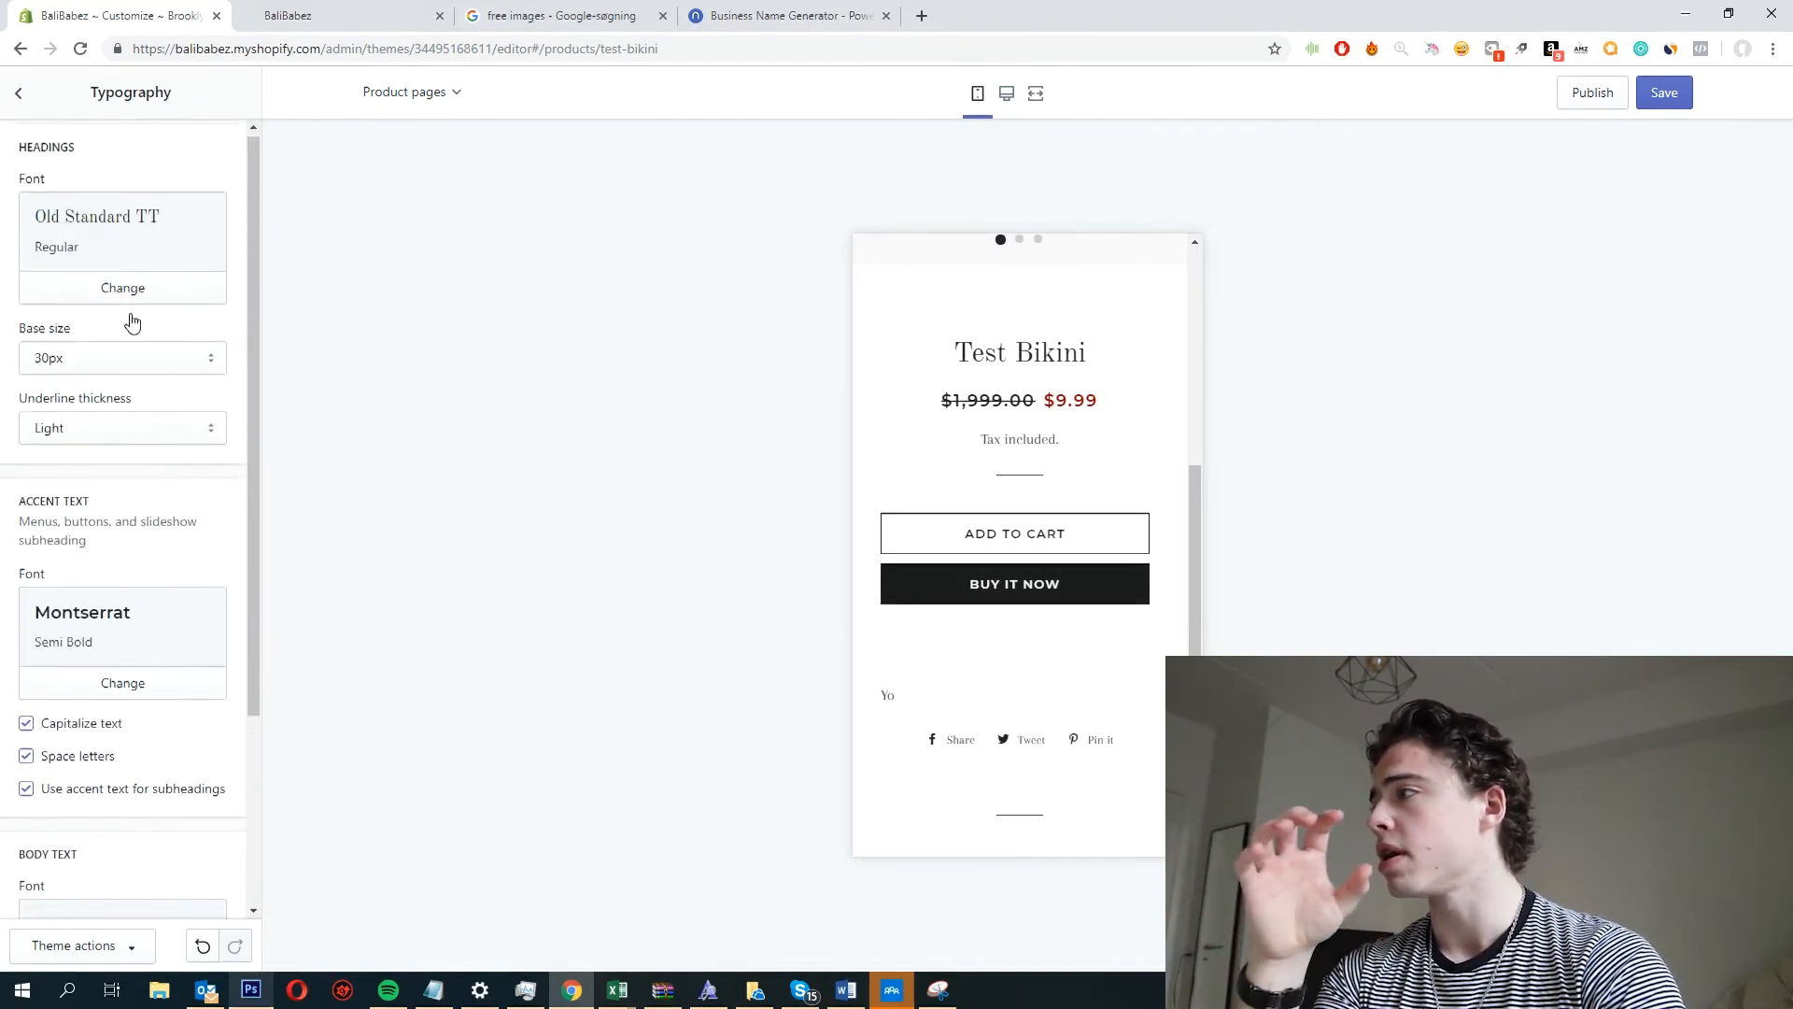
{"action": "scroll", "coordinate": [135, 318], "scroll_direction": "down", "scroll_amount": 2}
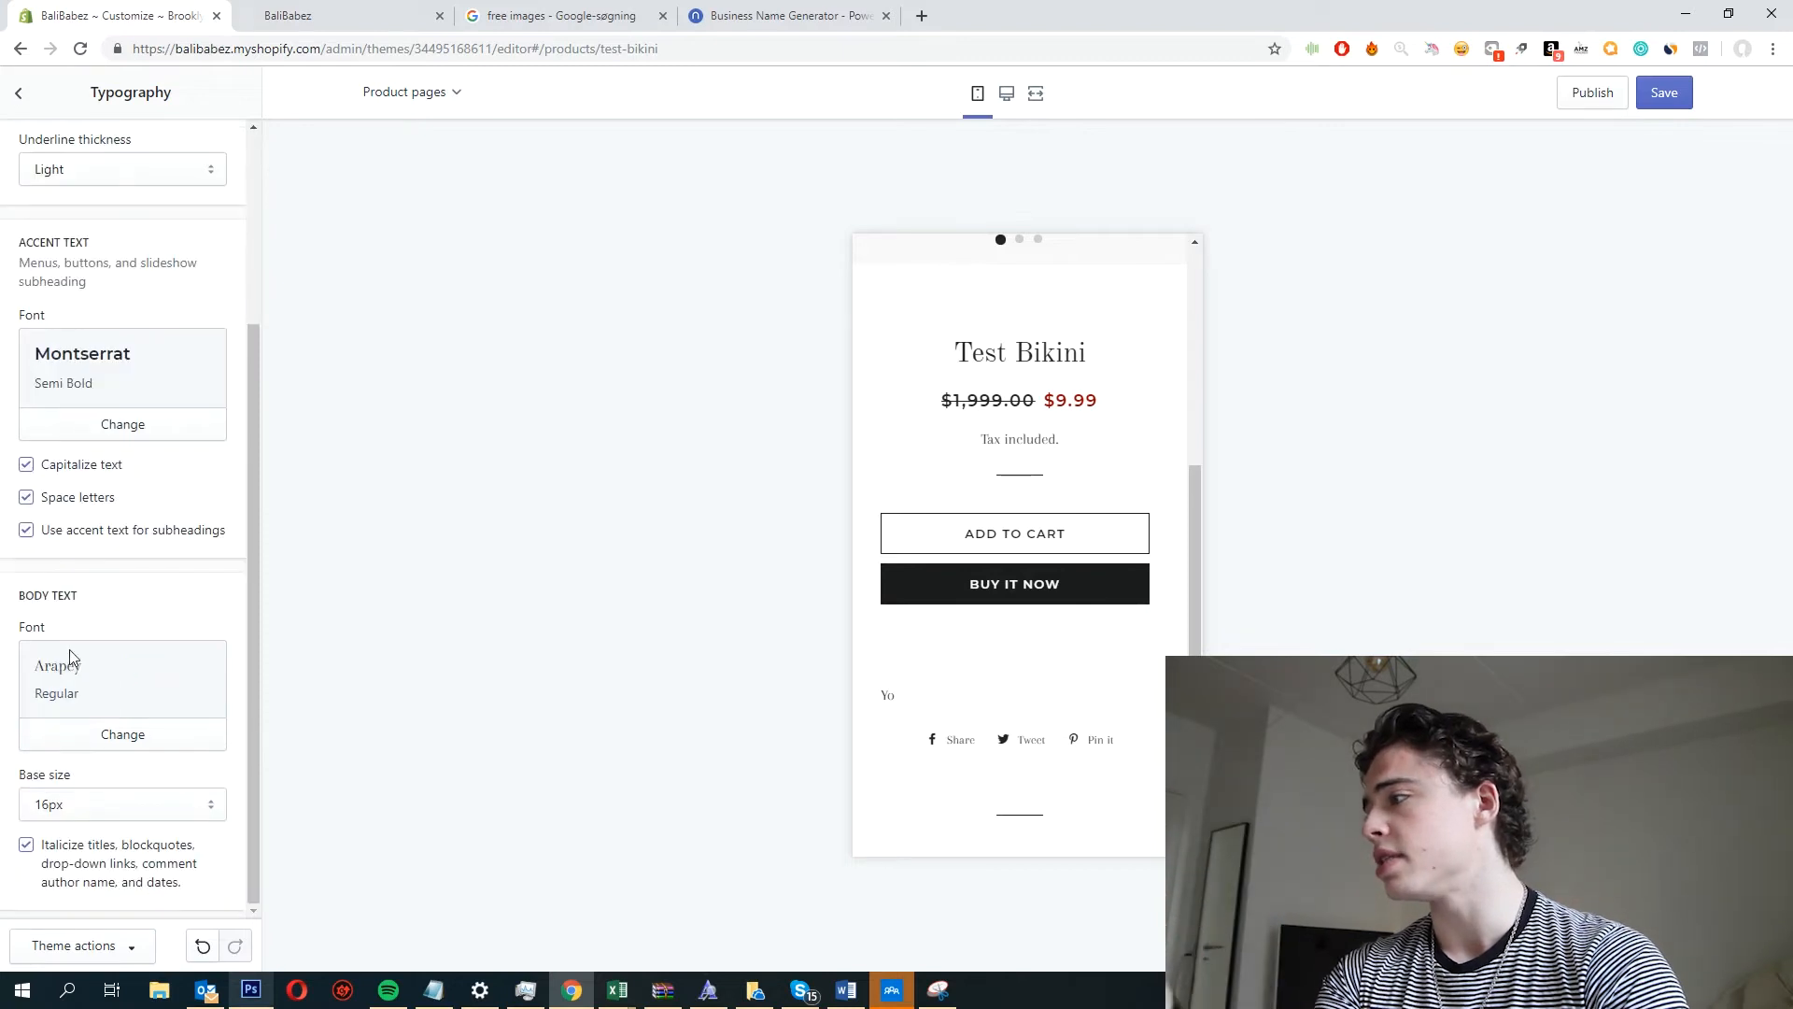
{"action": "scroll", "coordinate": [104, 700], "scroll_direction": "up", "scroll_amount": 1}
{"action": "scroll", "coordinate": [122, 687], "scroll_direction": "down", "scroll_amount": 1}
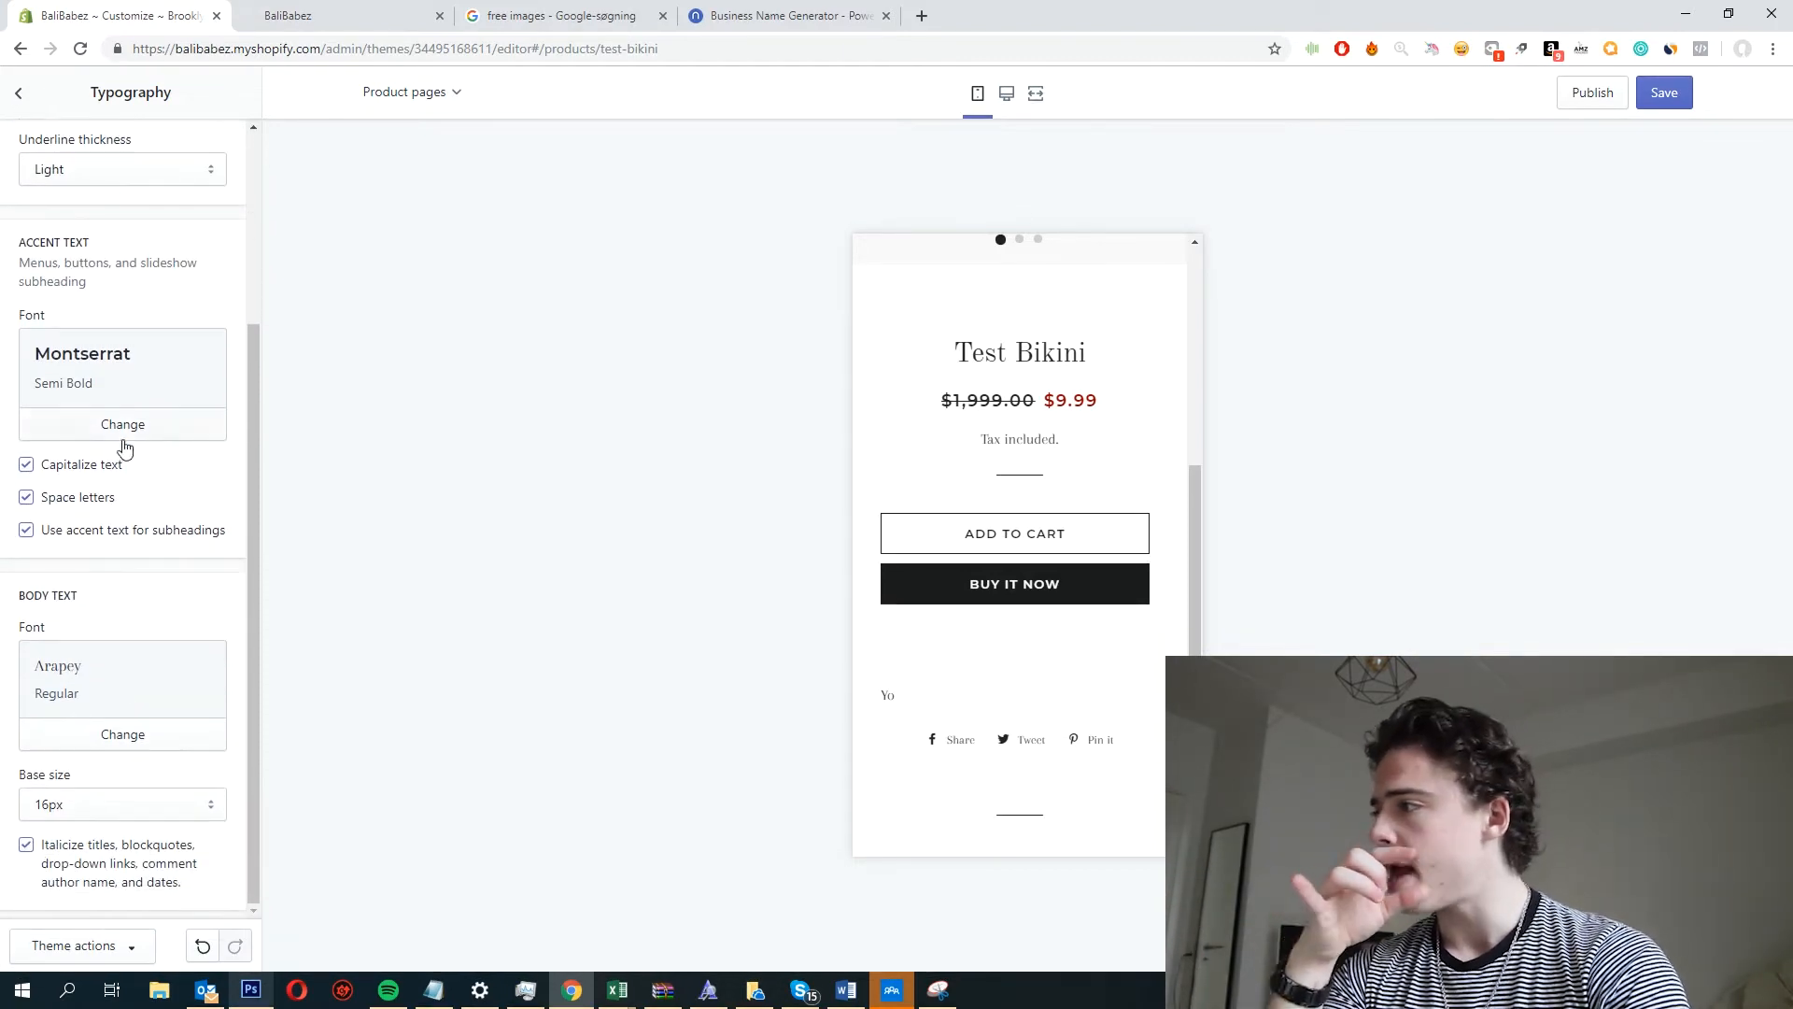
Set the accent text font to Lora Regular.
{"action": "left_click", "coordinate": [124, 427]}
{"action": "left_click", "coordinate": [139, 153]}
{"action": "type", "text": "lora"}
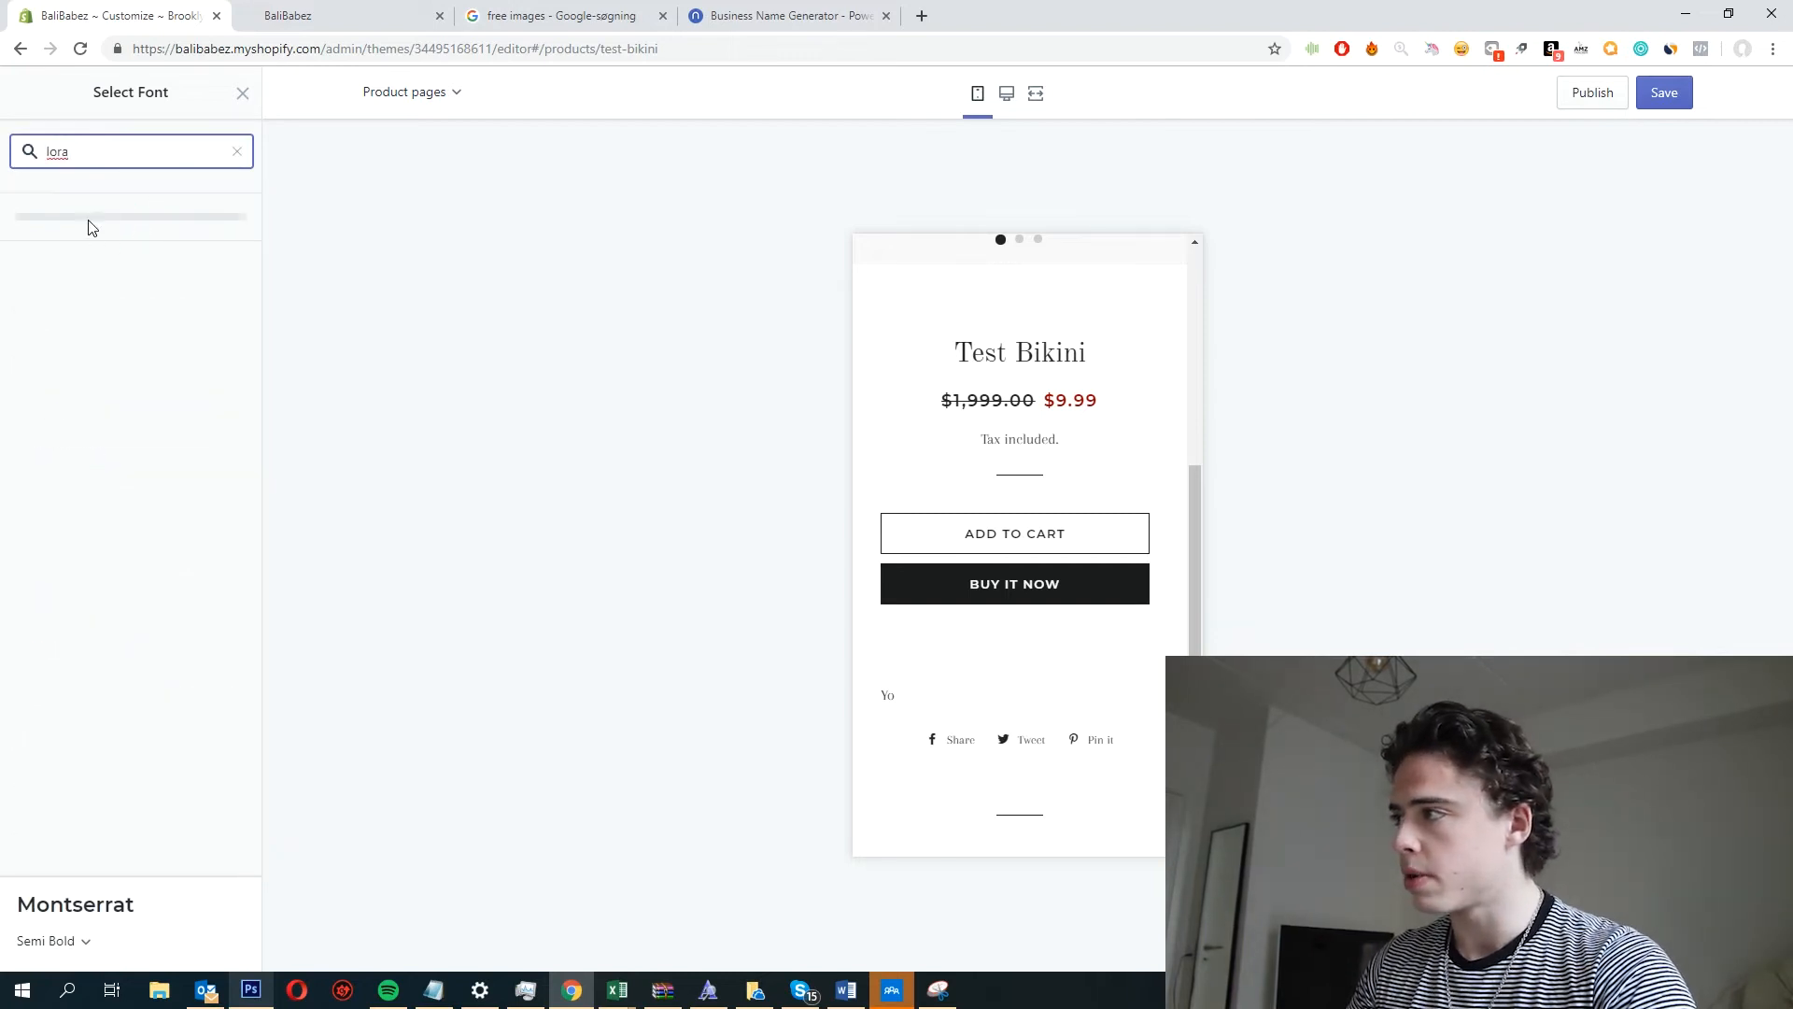
{"action": "left_click", "coordinate": [87, 230]}
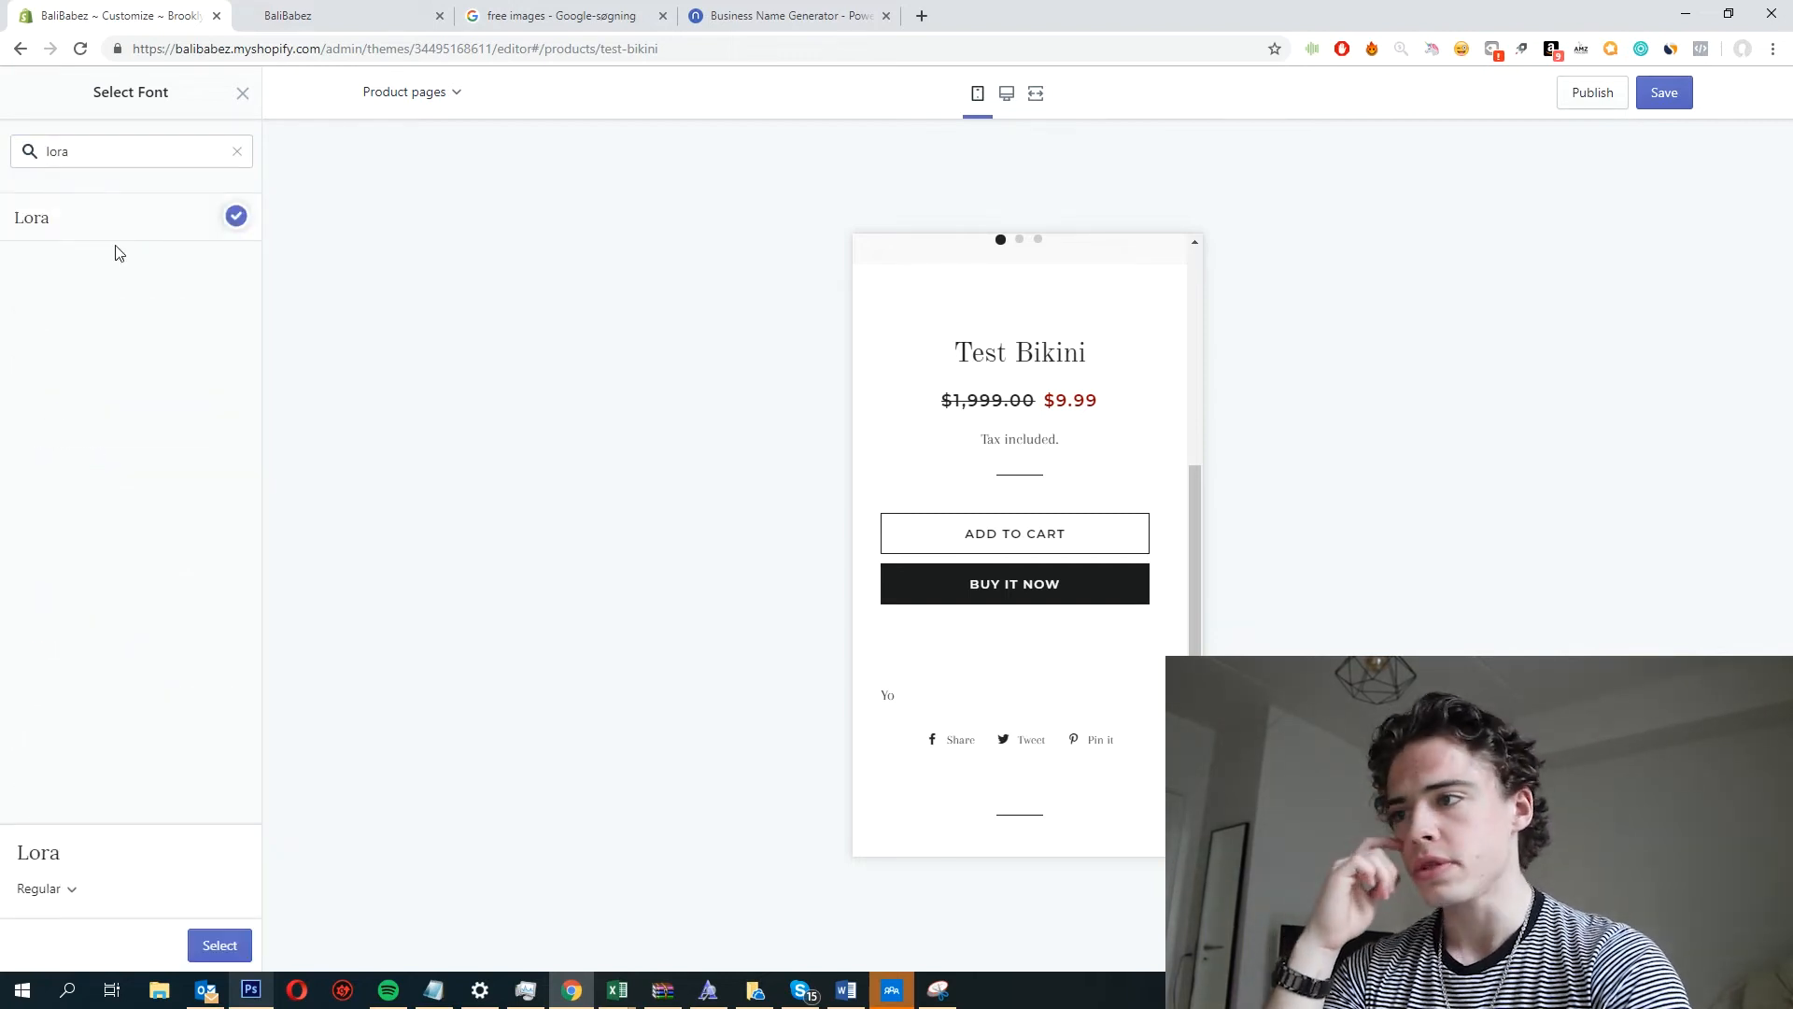
{"action": "left_click", "coordinate": [219, 945]}
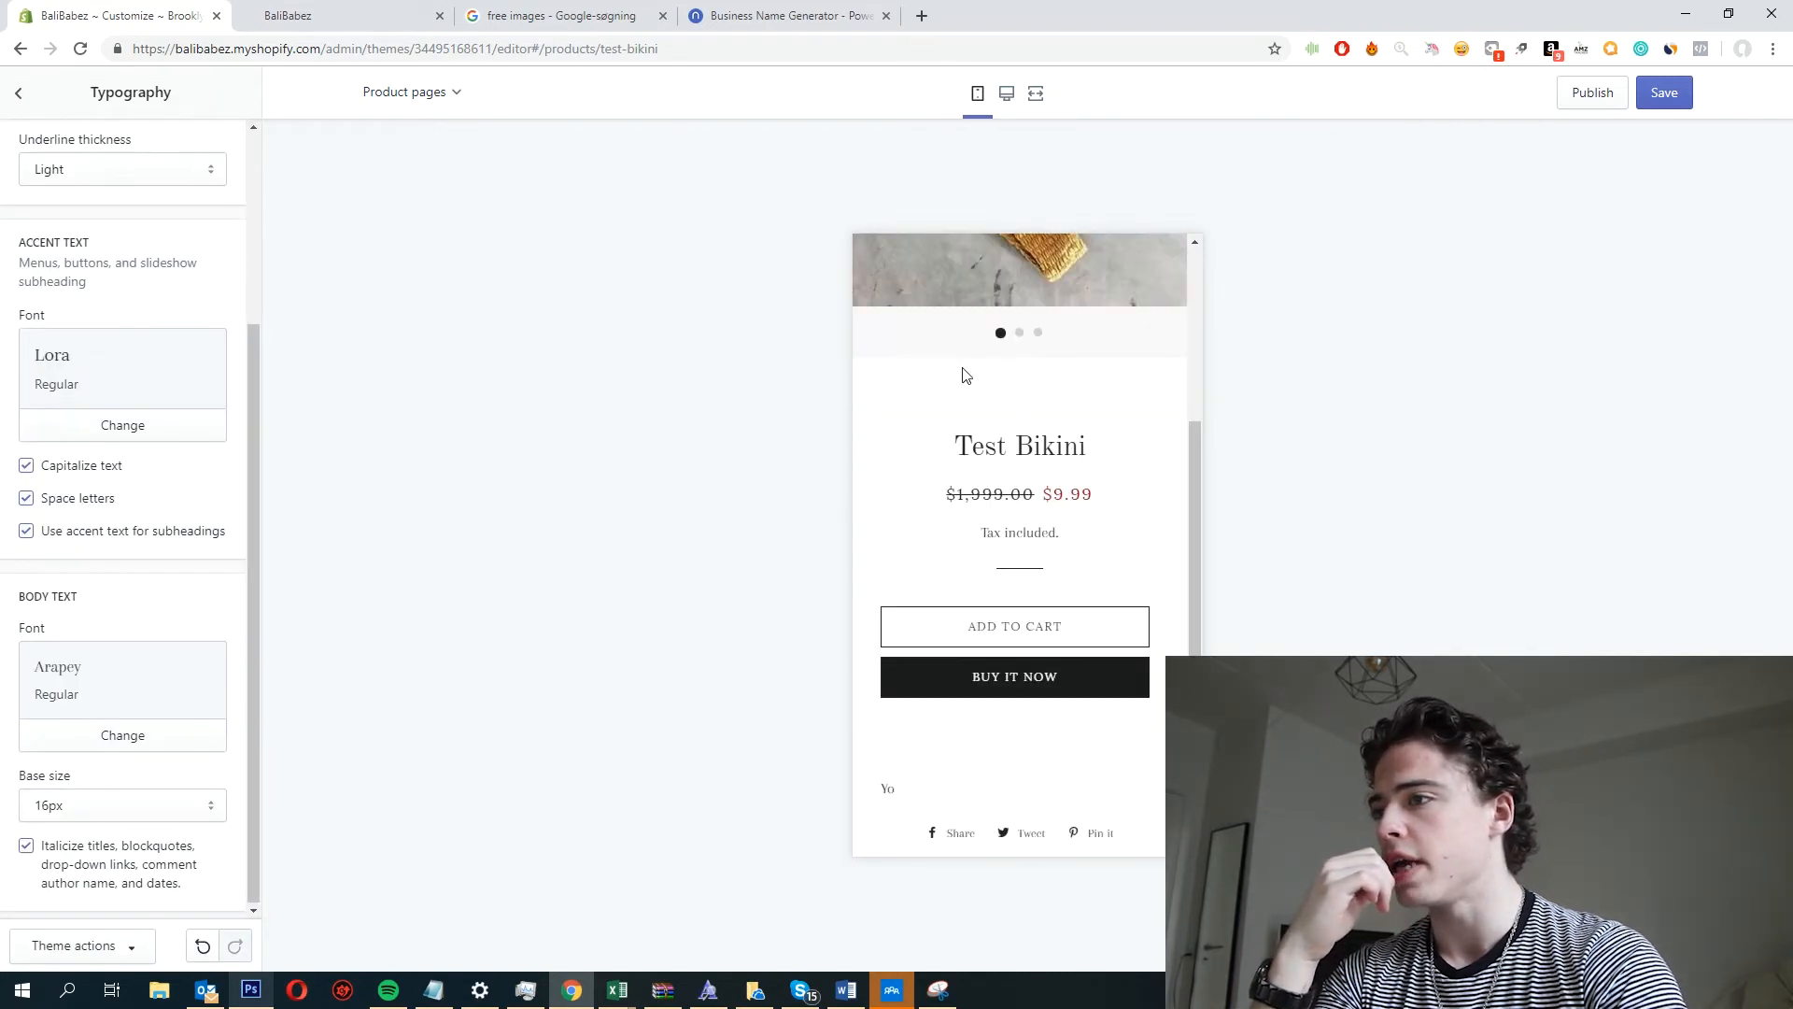
Try the Alfie font for the headings and check it in the home page preview.
{"action": "scroll", "coordinate": [159, 433], "scroll_direction": "up", "scroll_amount": 3}
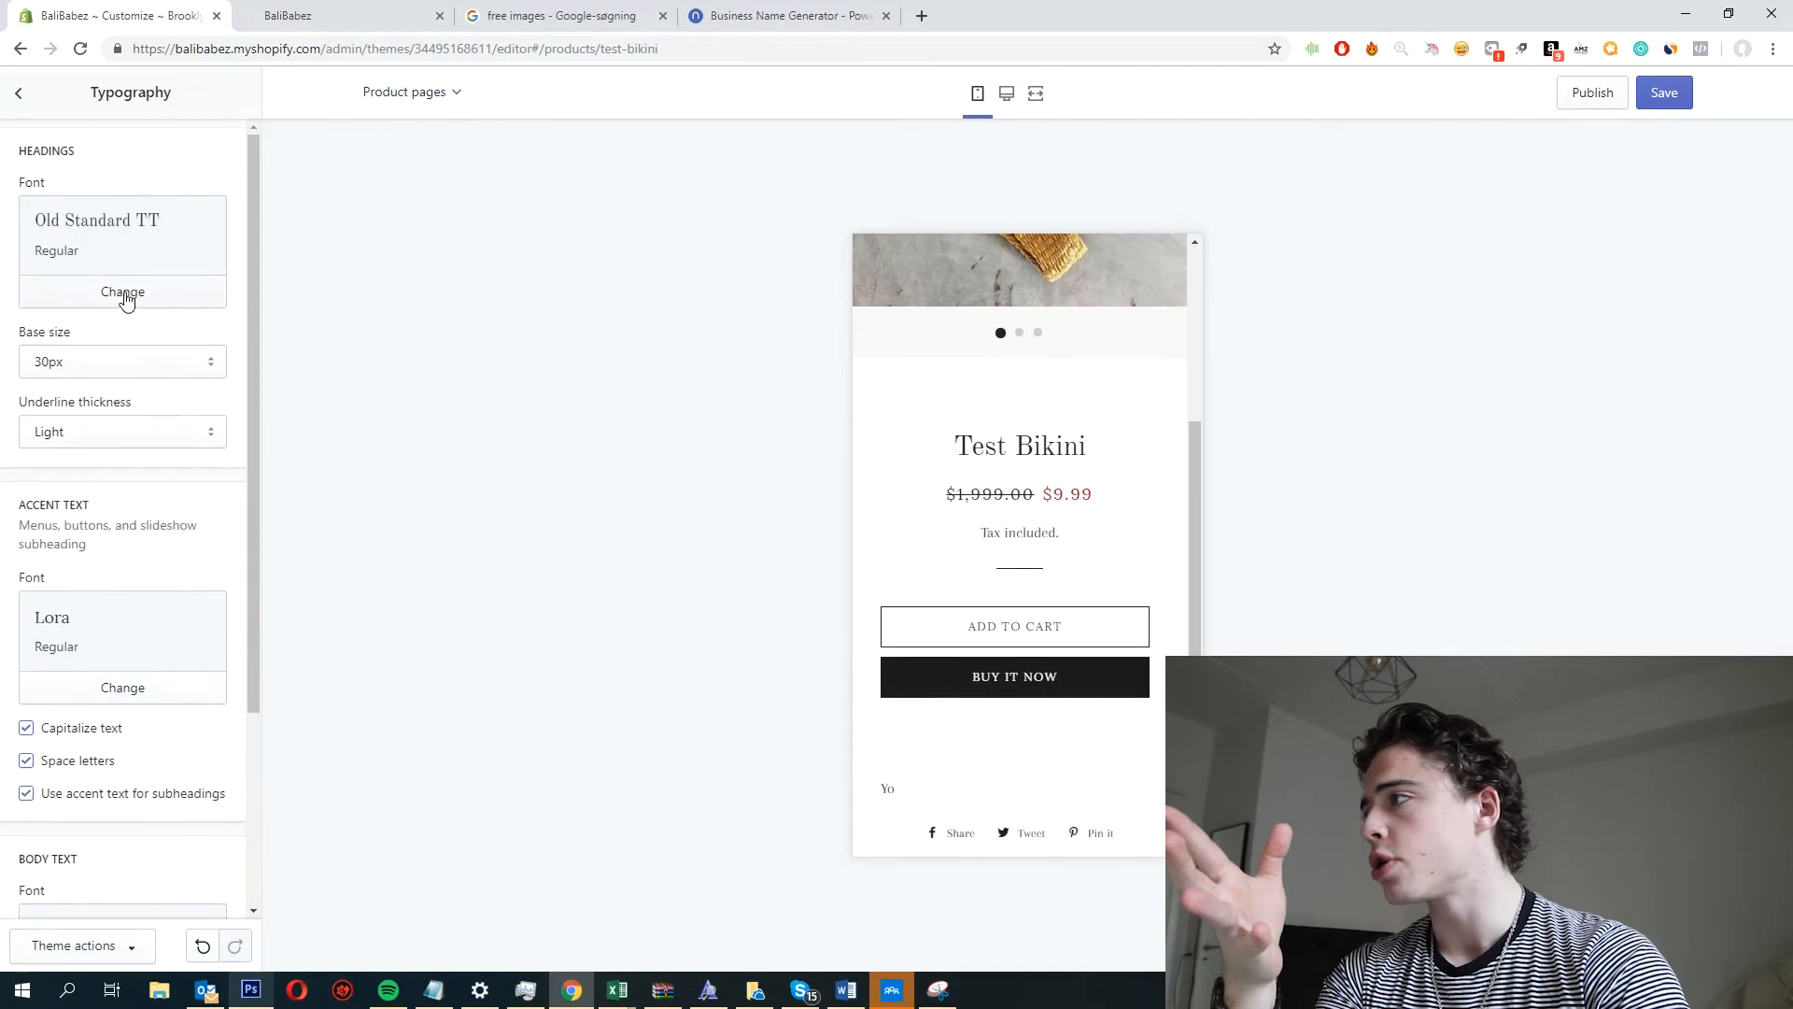
{"action": "left_click", "coordinate": [122, 295]}
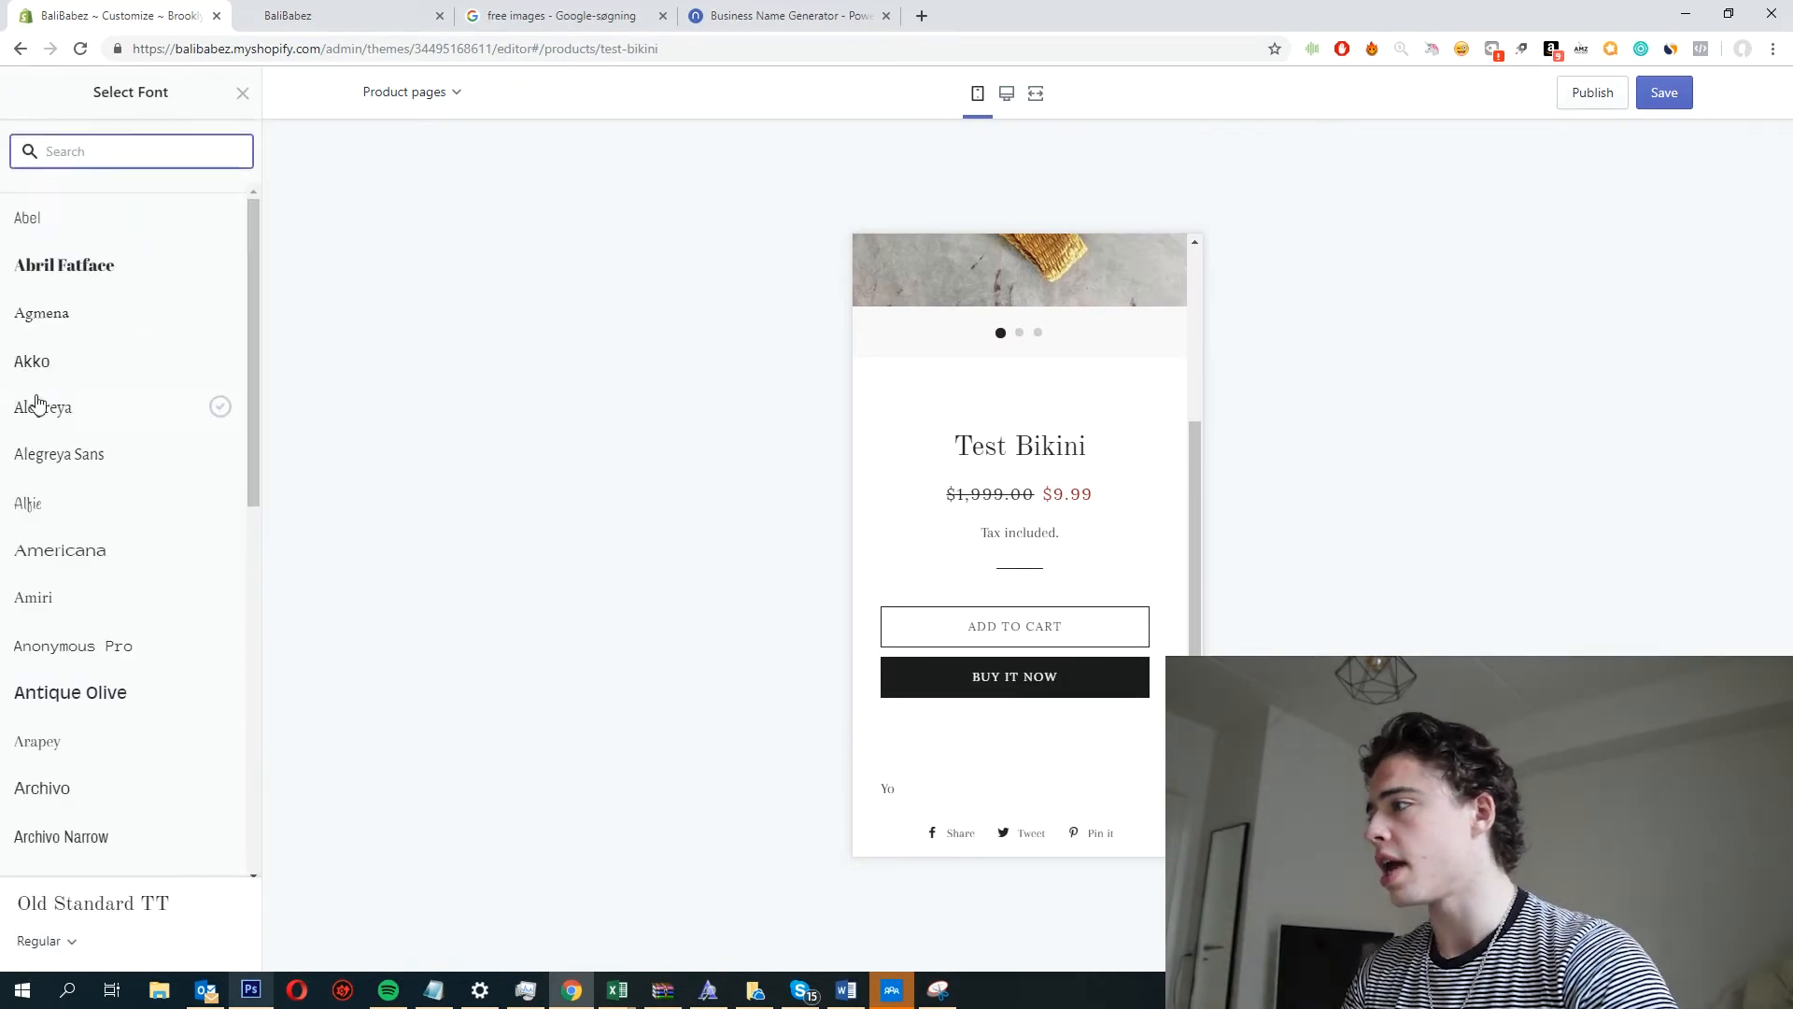
{"action": "left_click", "coordinate": [34, 516]}
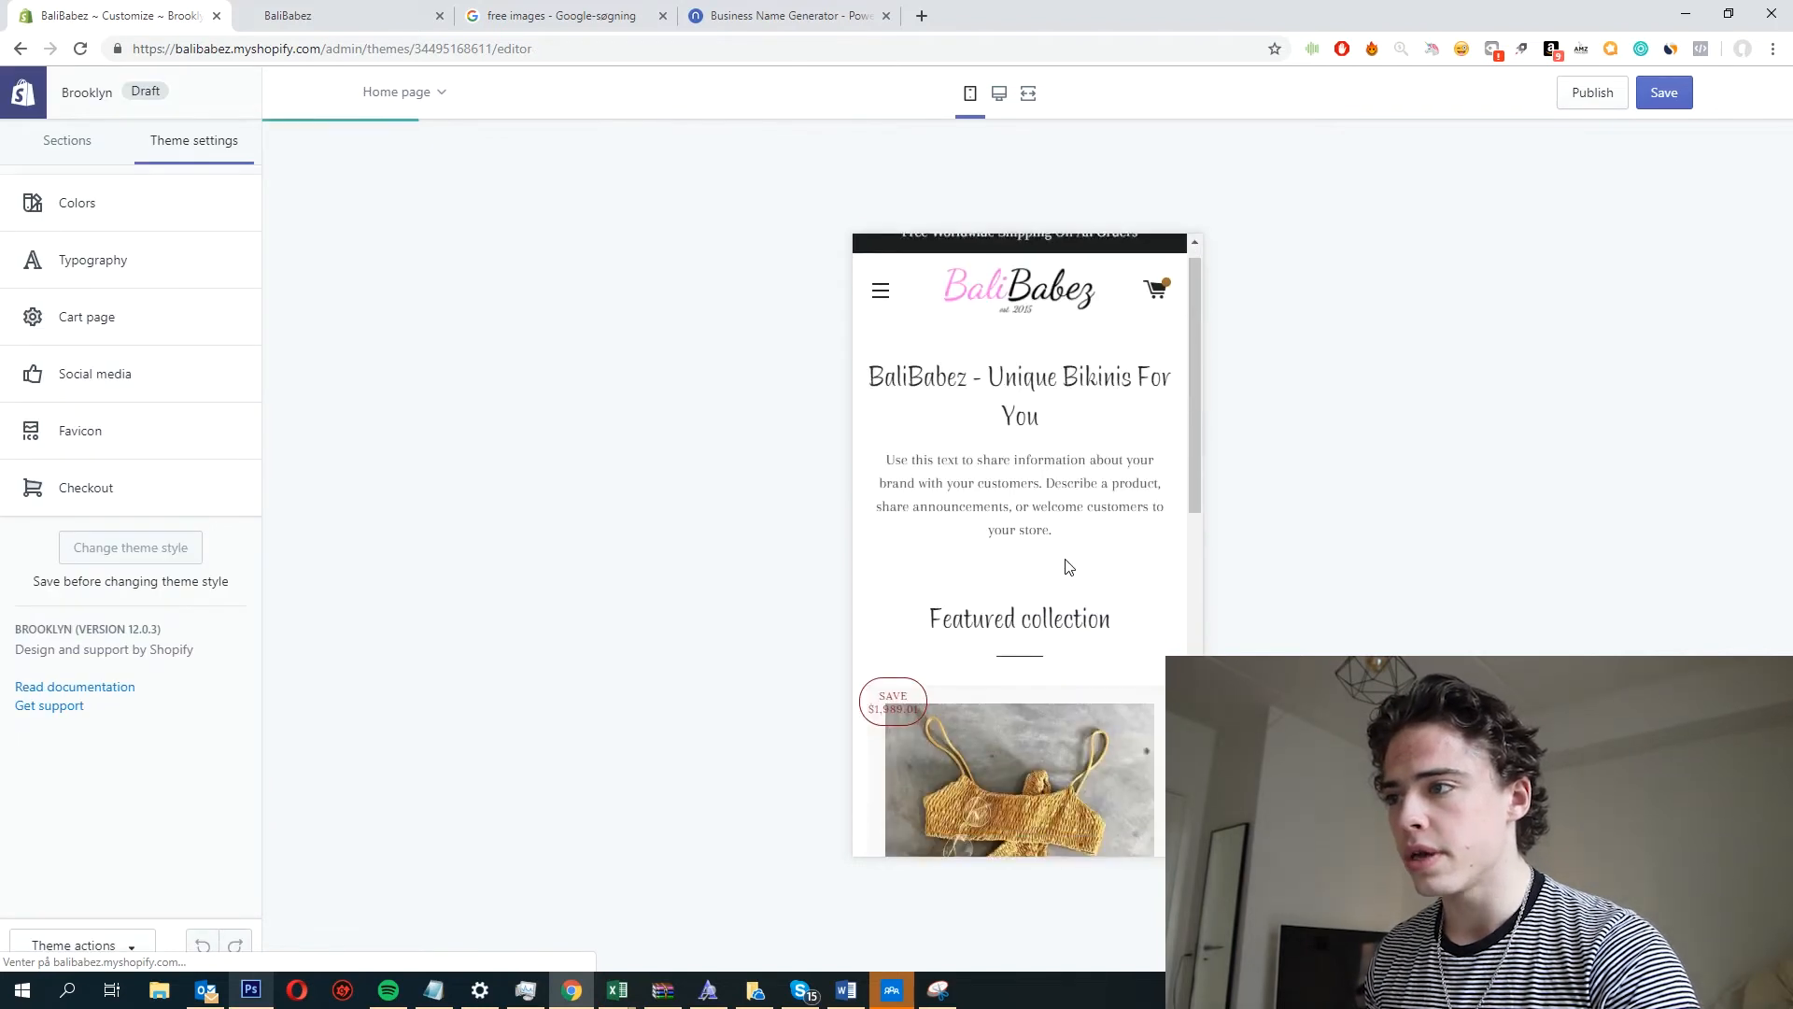
{"action": "scroll", "coordinate": [1069, 566], "scroll_direction": "down", "scroll_amount": 5}
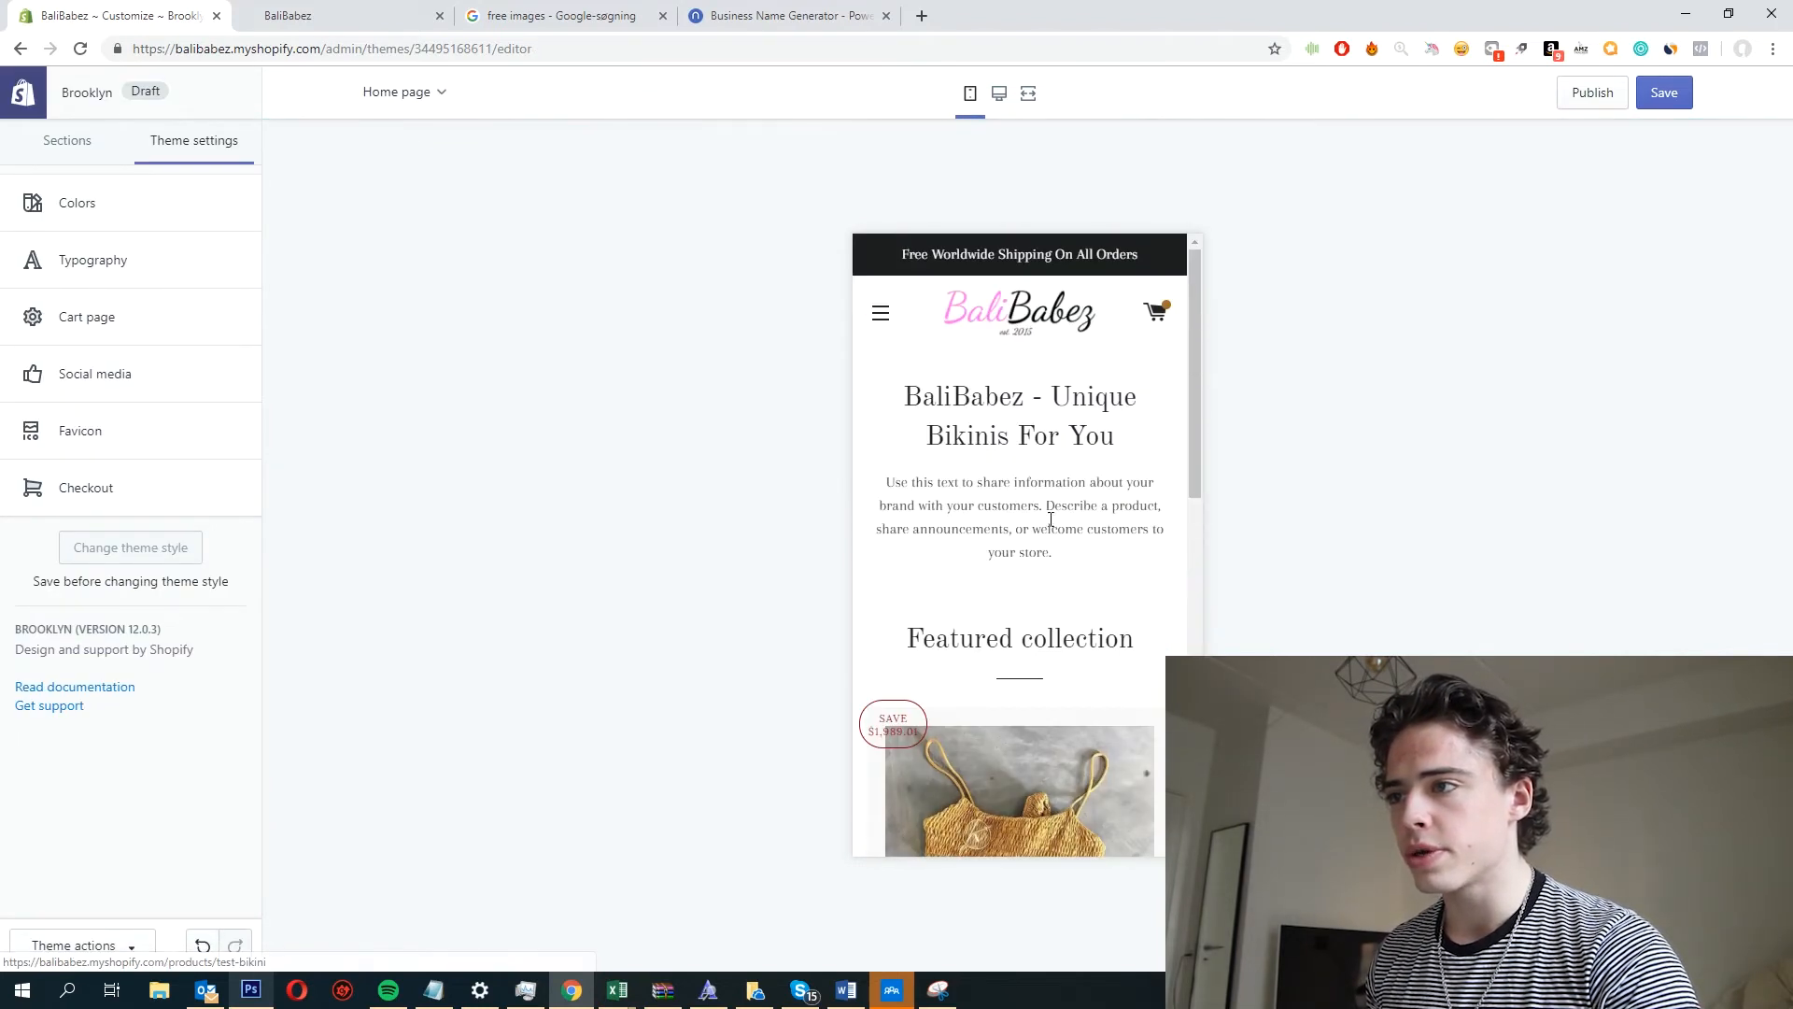
Set the headings font to Alfie Regular in the typography settings.
{"action": "left_click", "coordinate": [159, 266]}
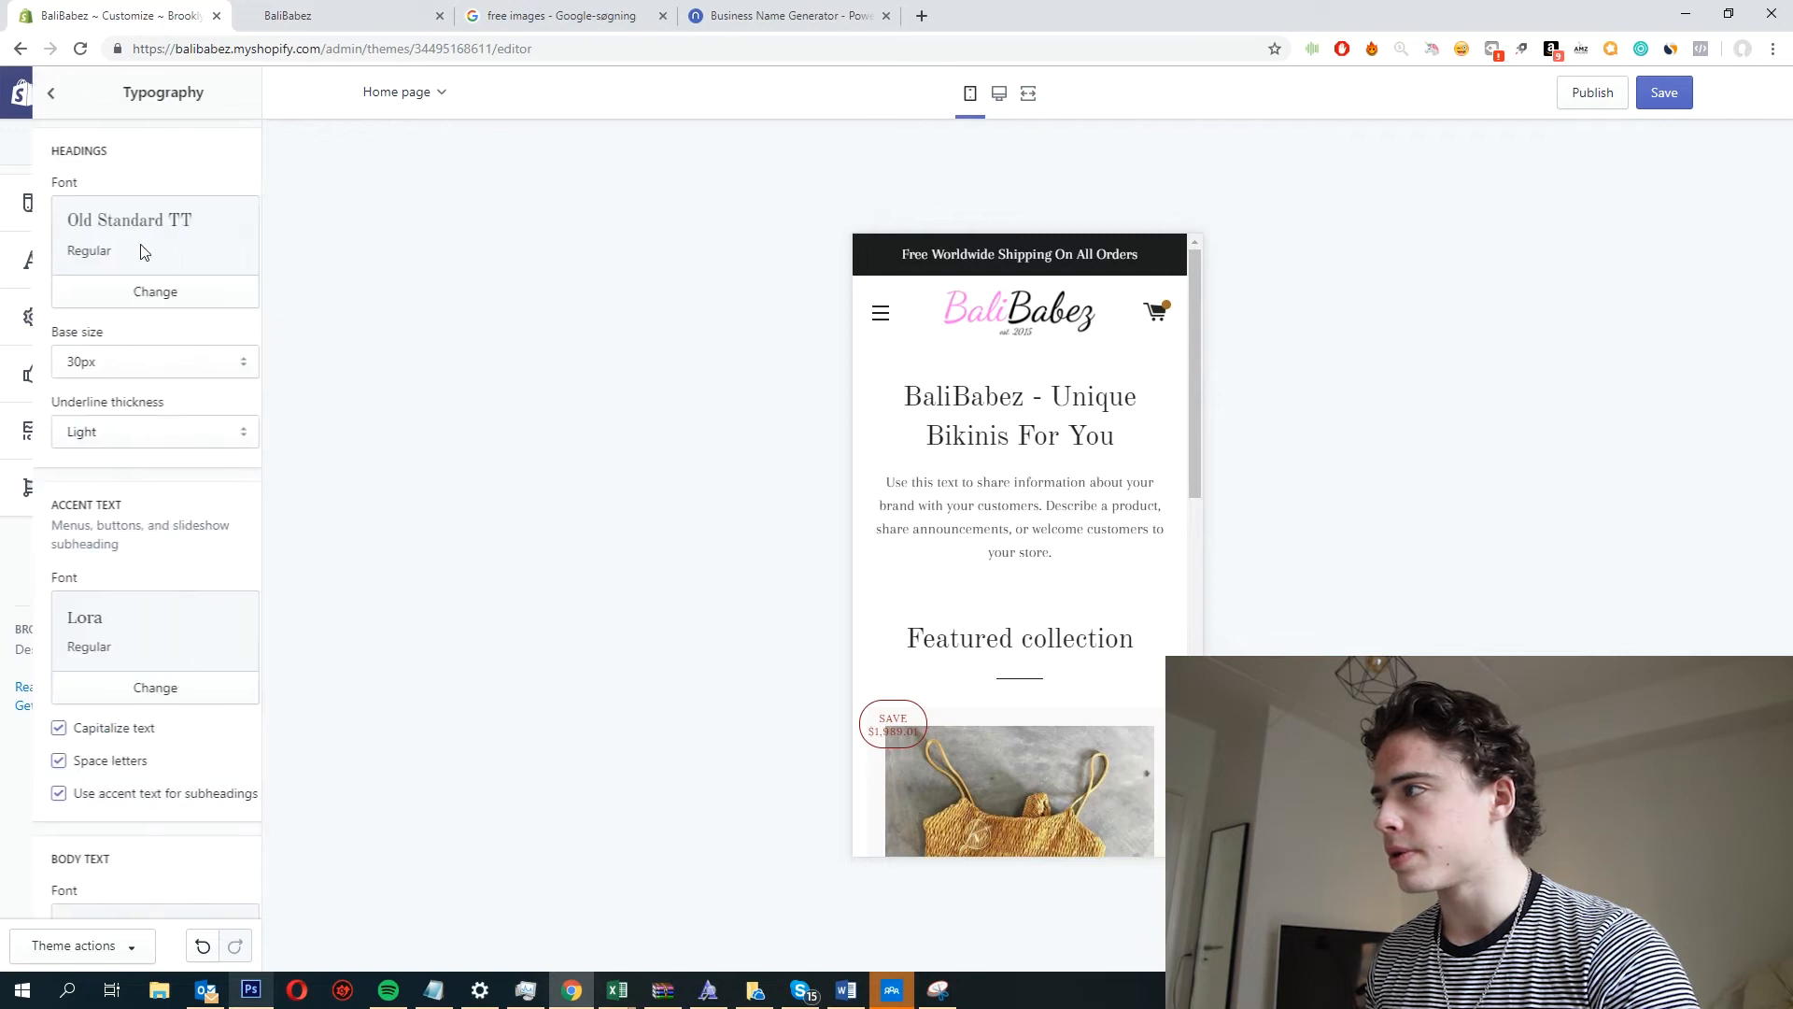
{"action": "left_click", "coordinate": [120, 289]}
{"action": "left_click", "coordinate": [35, 505]}
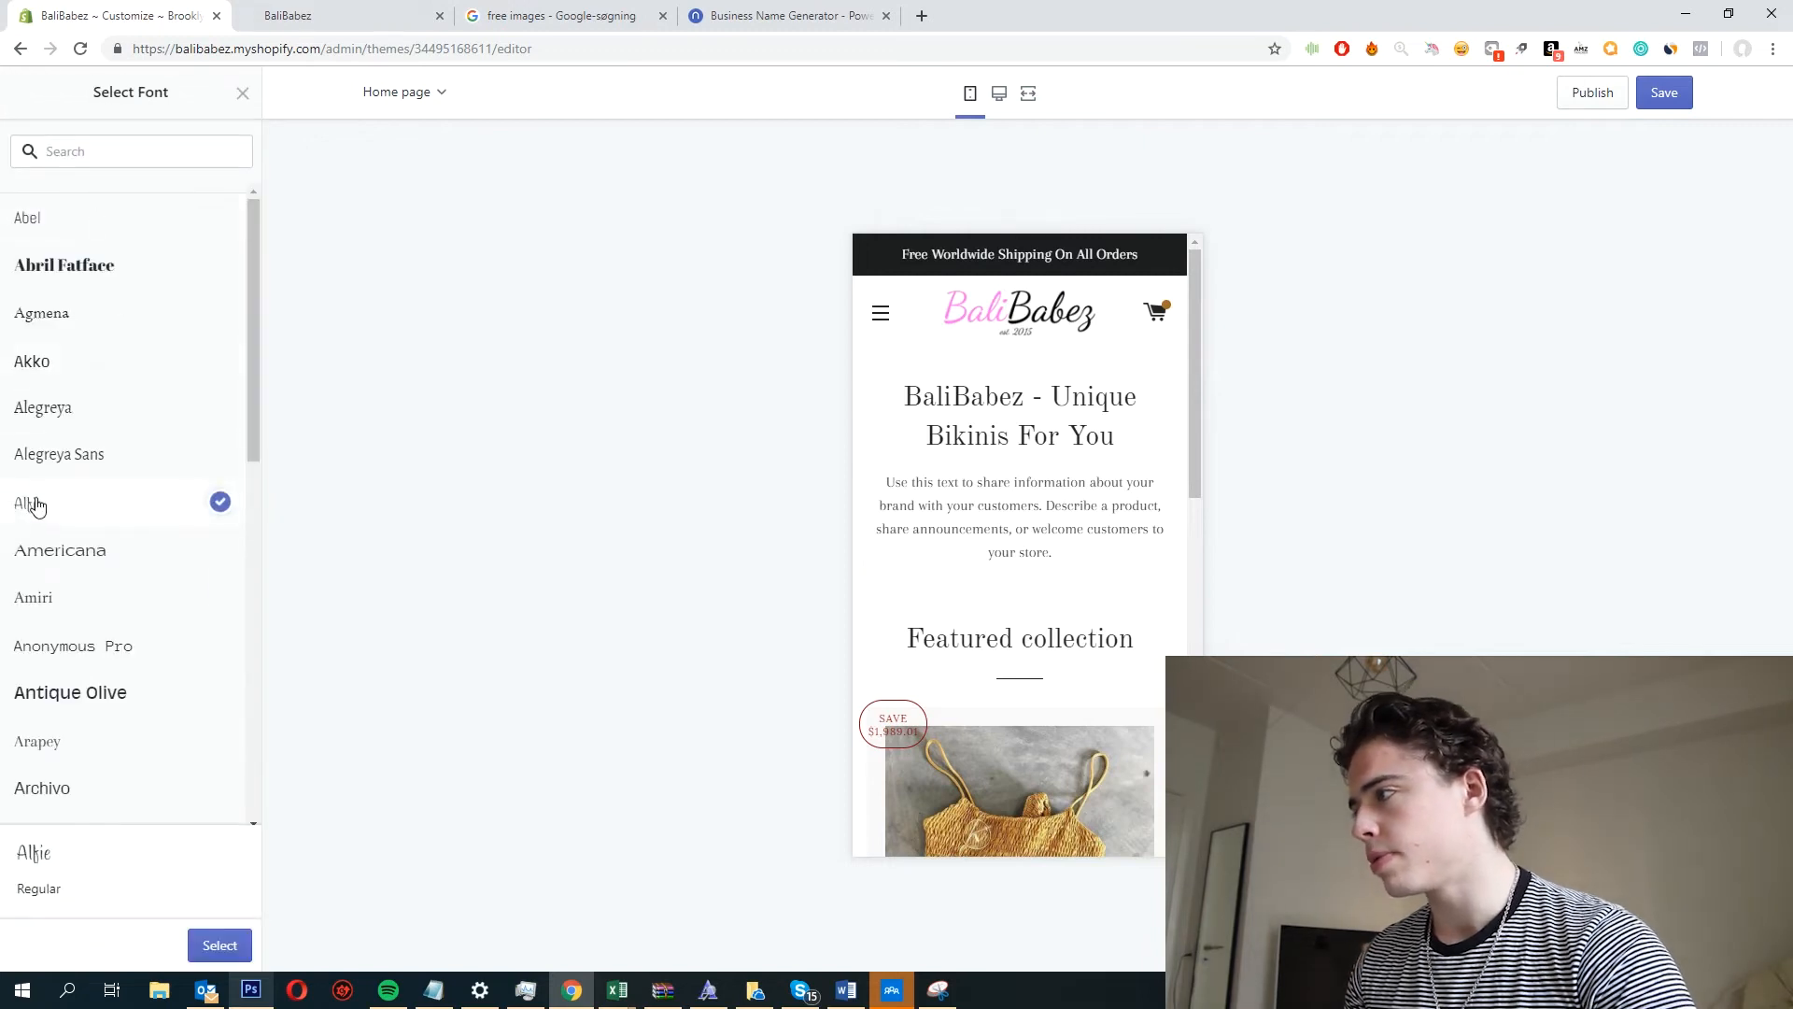
{"action": "left_click", "coordinate": [248, 945]}
Try a 34px base size for the headings, restore it to 30px, and review the home page preview.
{"action": "left_click", "coordinate": [79, 363]}
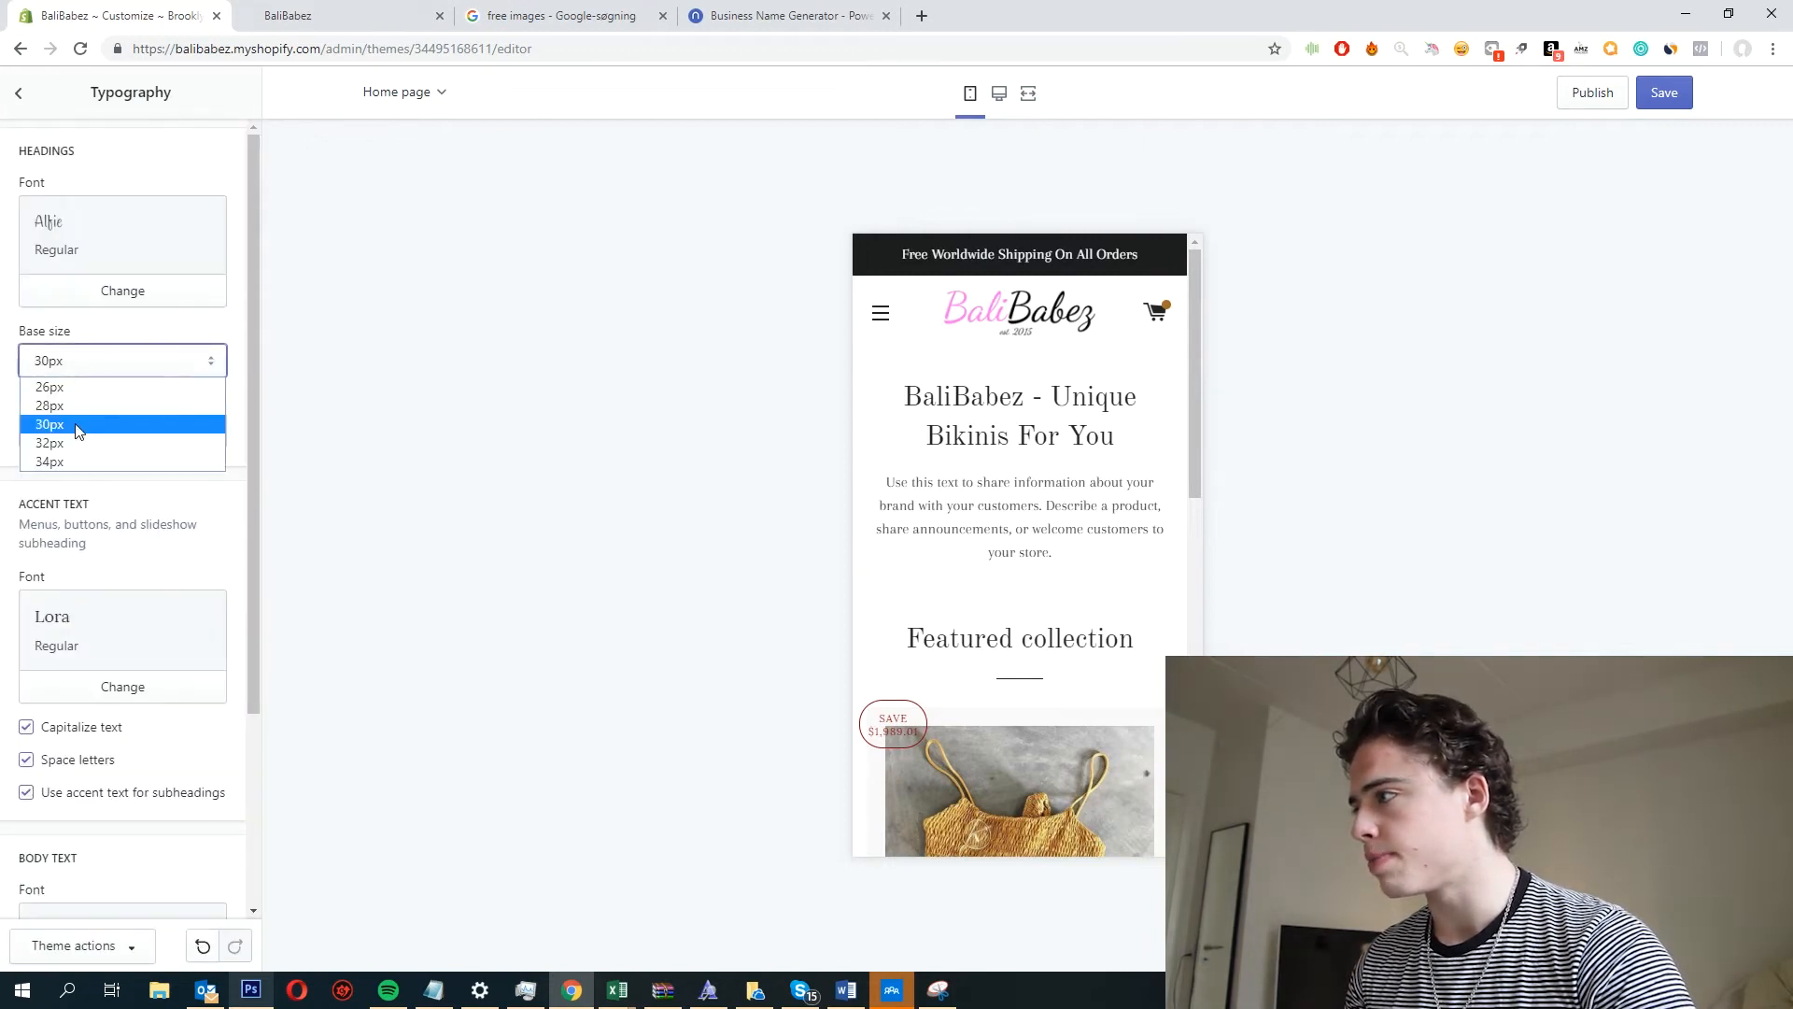
{"action": "left_click", "coordinate": [64, 462]}
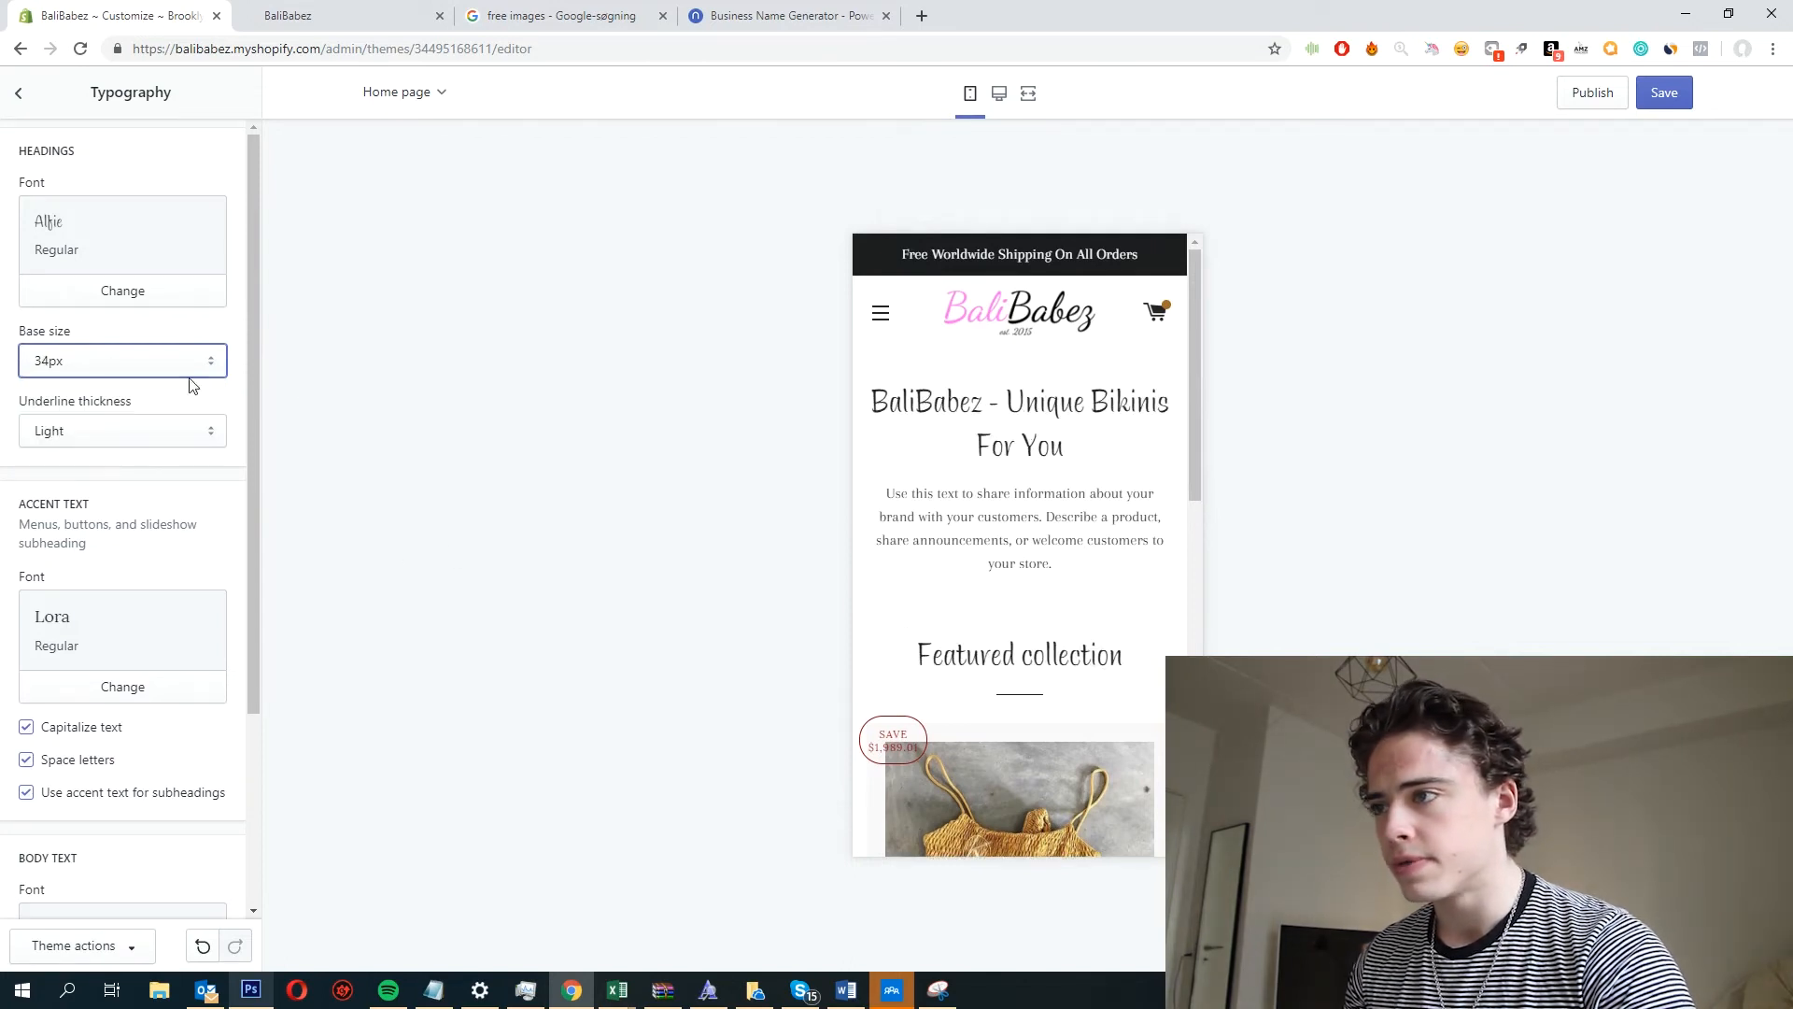
{"action": "left_click", "coordinate": [61, 360]}
{"action": "left_click", "coordinate": [77, 427]}
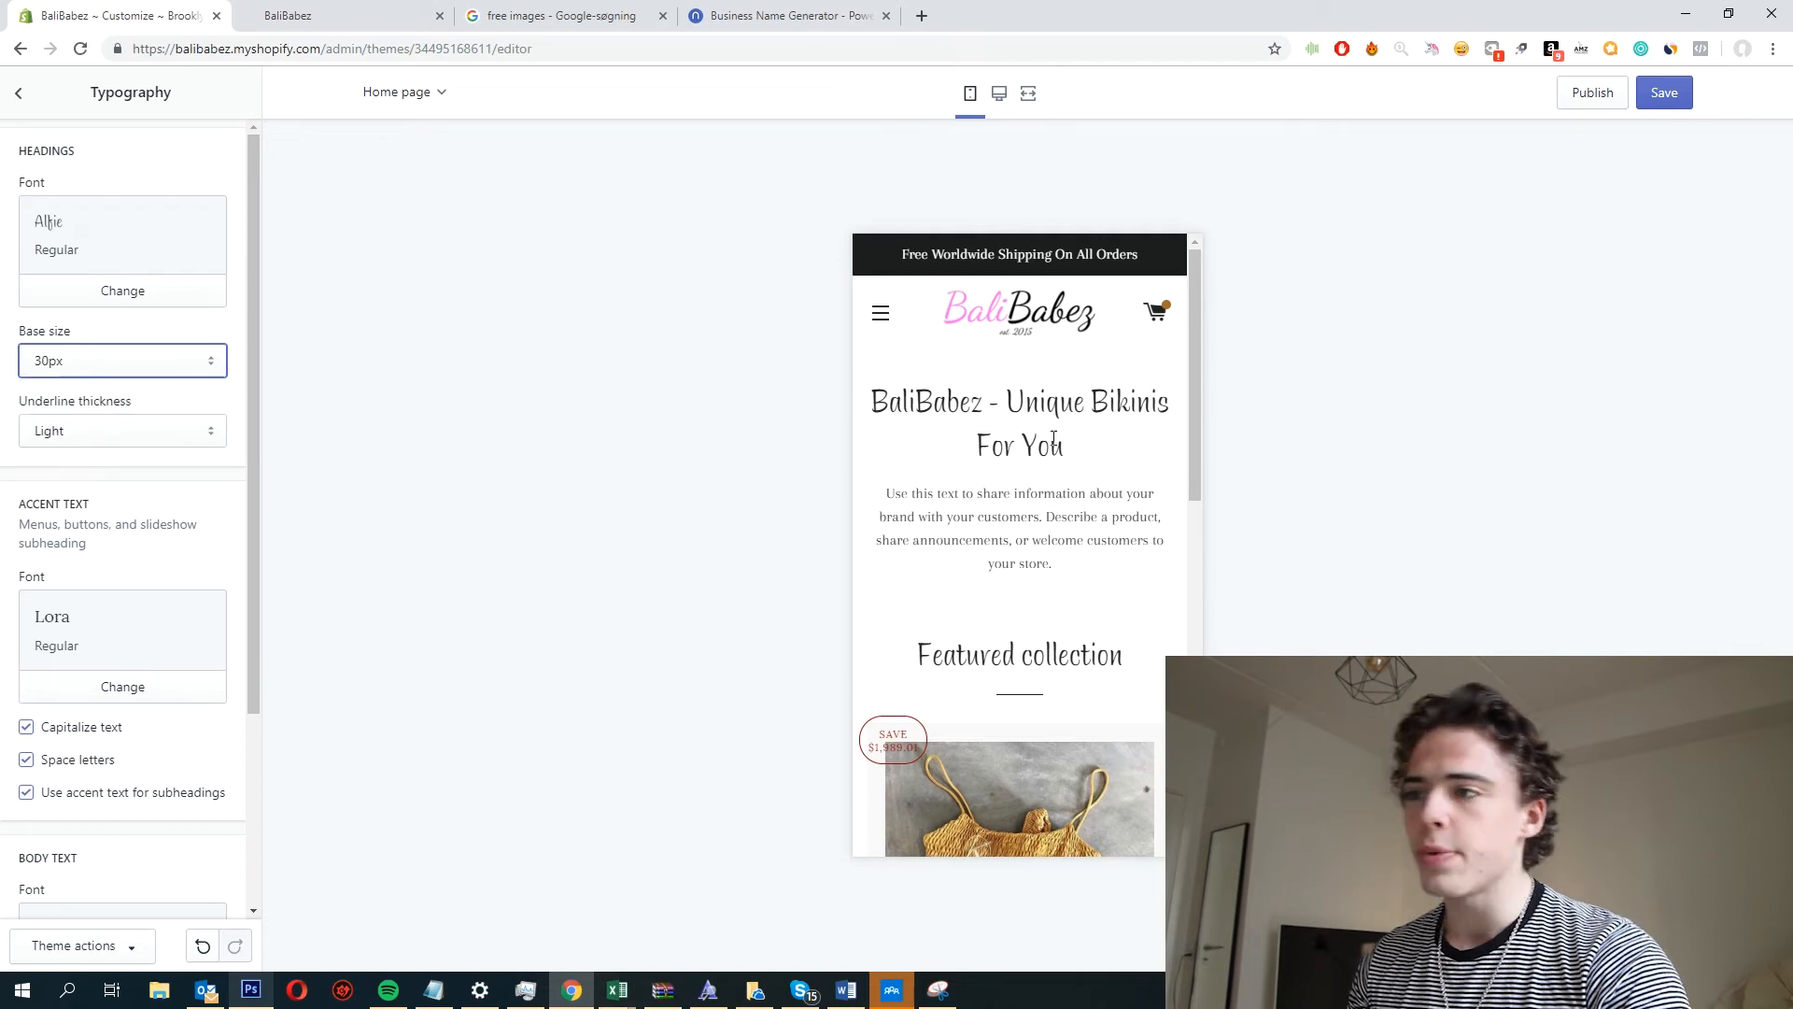
{"action": "scroll", "coordinate": [1053, 438], "scroll_direction": "down", "scroll_amount": 8}
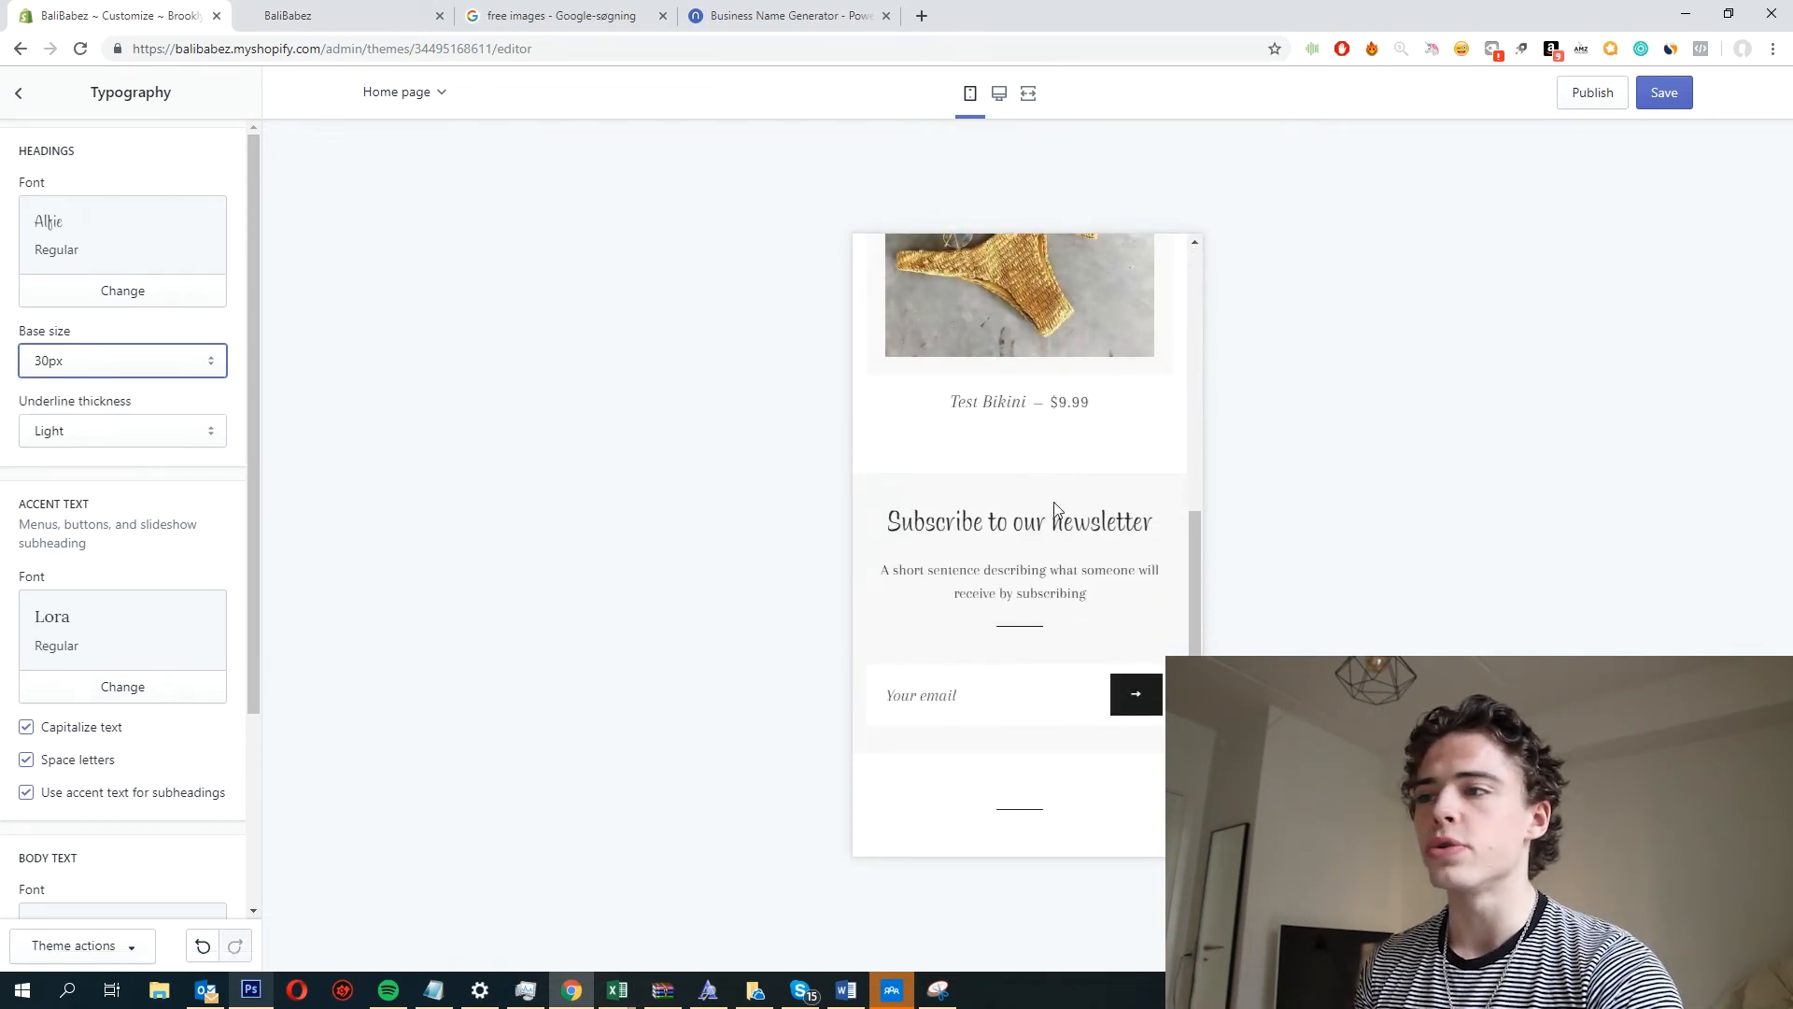
Set the headings font to Old Standard TT Regular and review the home page preview and remaining typography settings.
{"action": "left_click", "coordinate": [16, 95]}
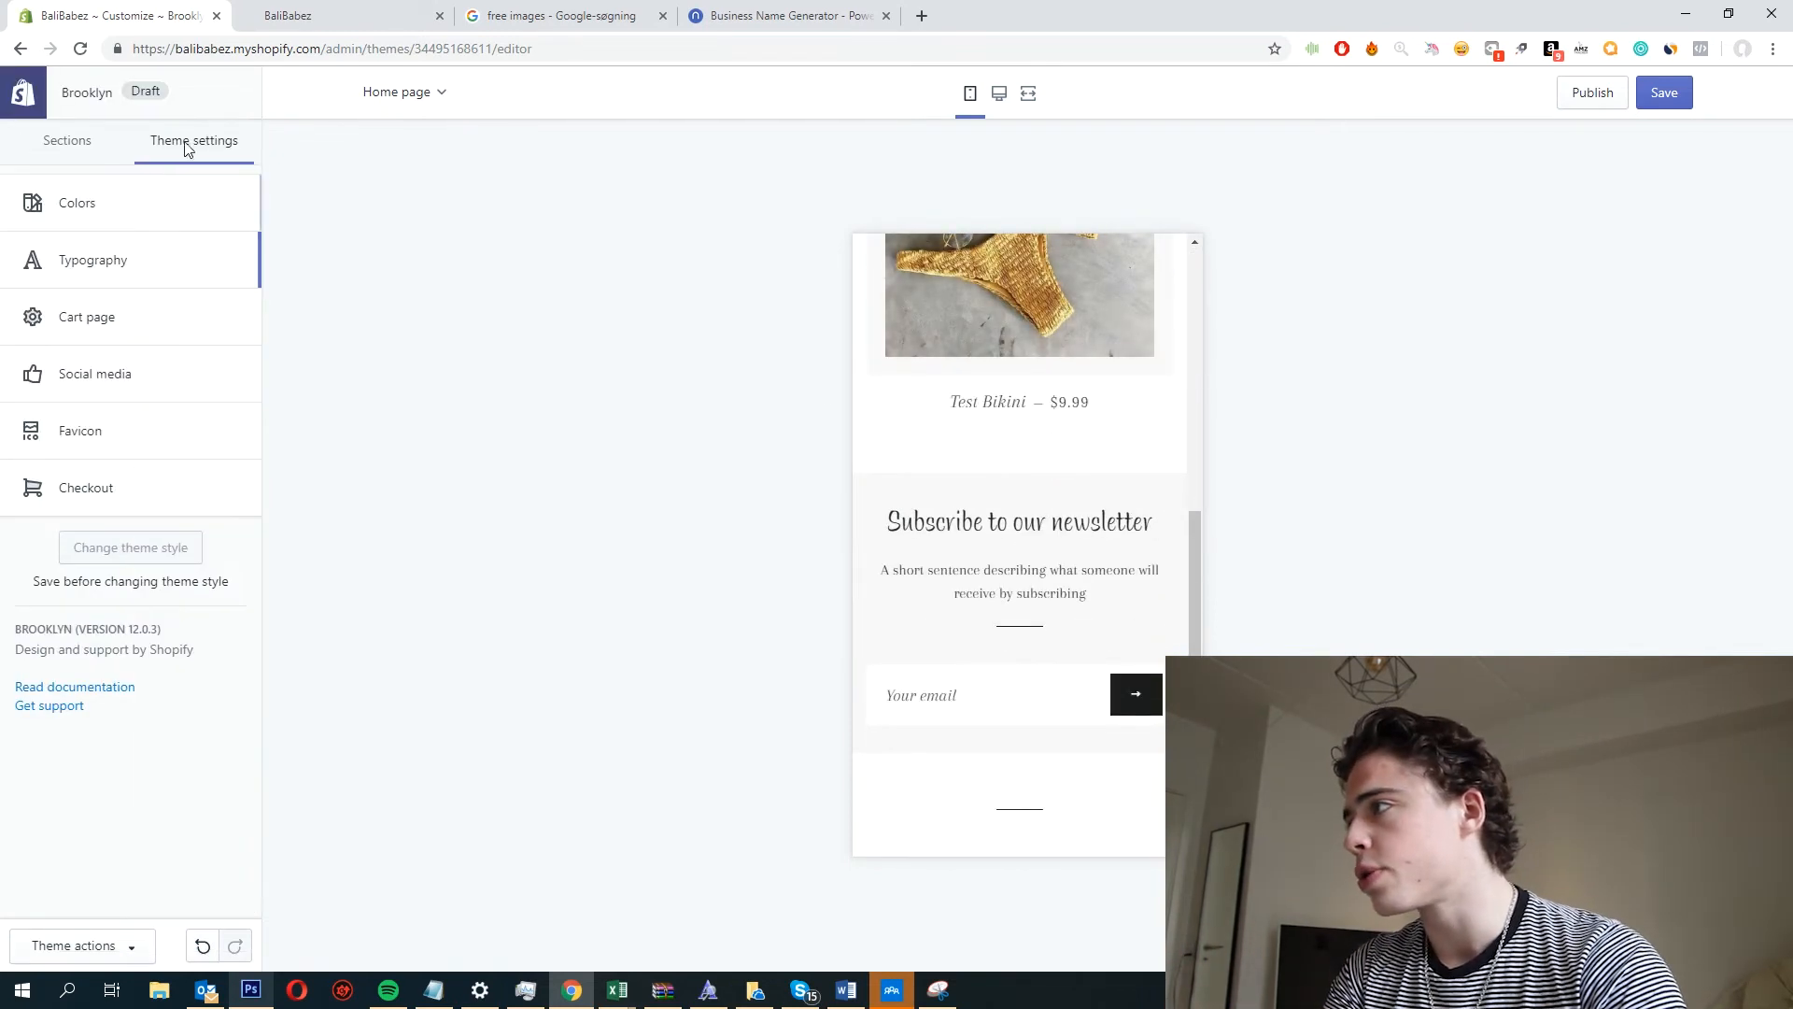
{"action": "left_click", "coordinate": [145, 250]}
{"action": "left_click", "coordinate": [118, 288]}
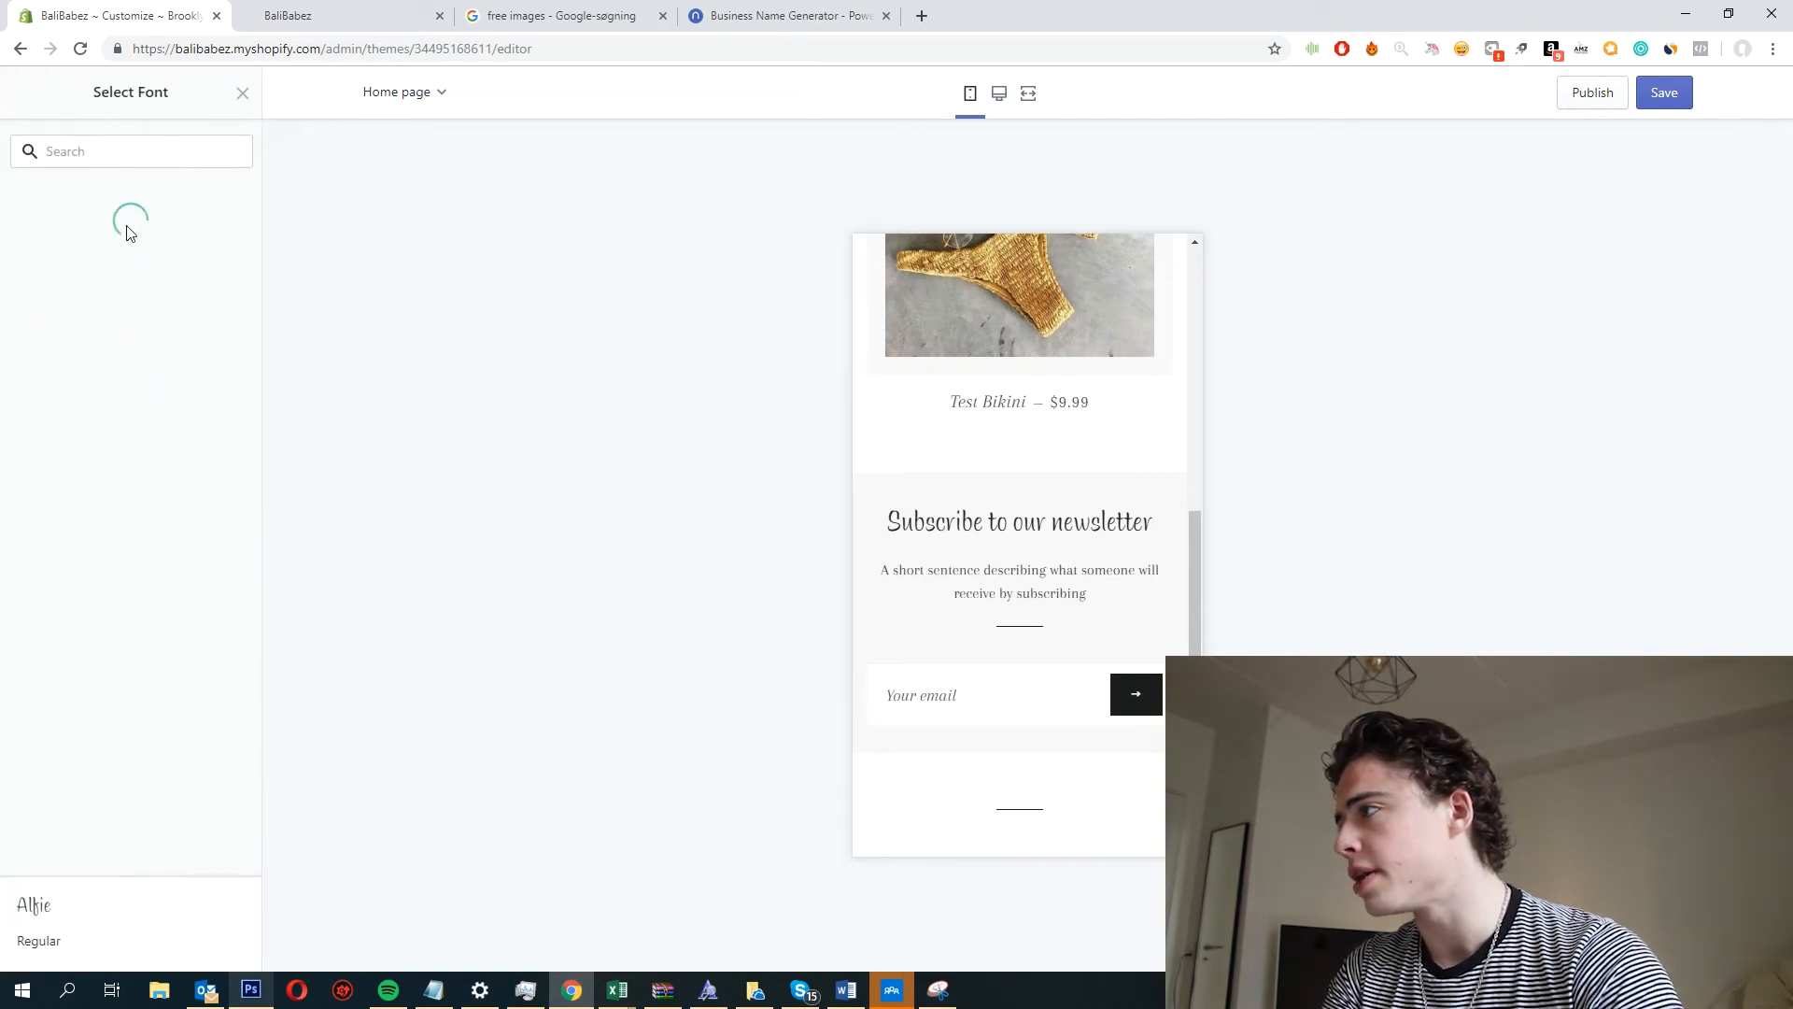
{"action": "type", "text": "old"}
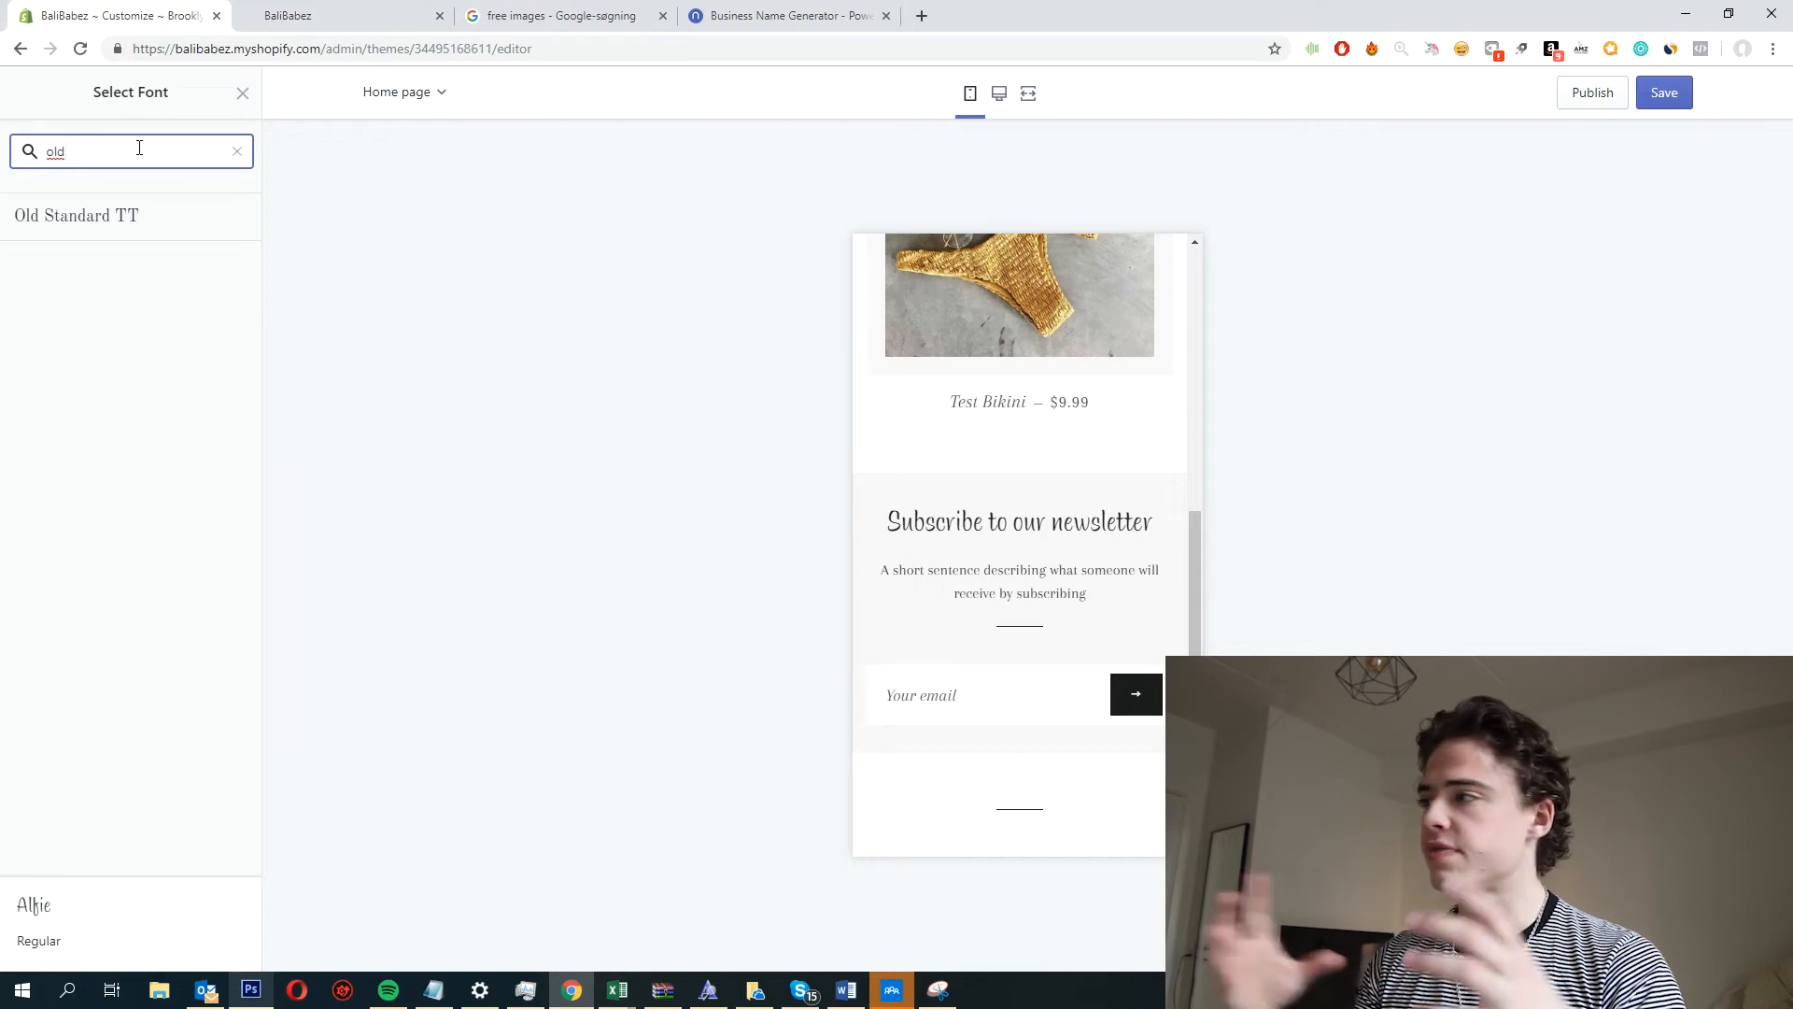
{"action": "left_click", "coordinate": [136, 216]}
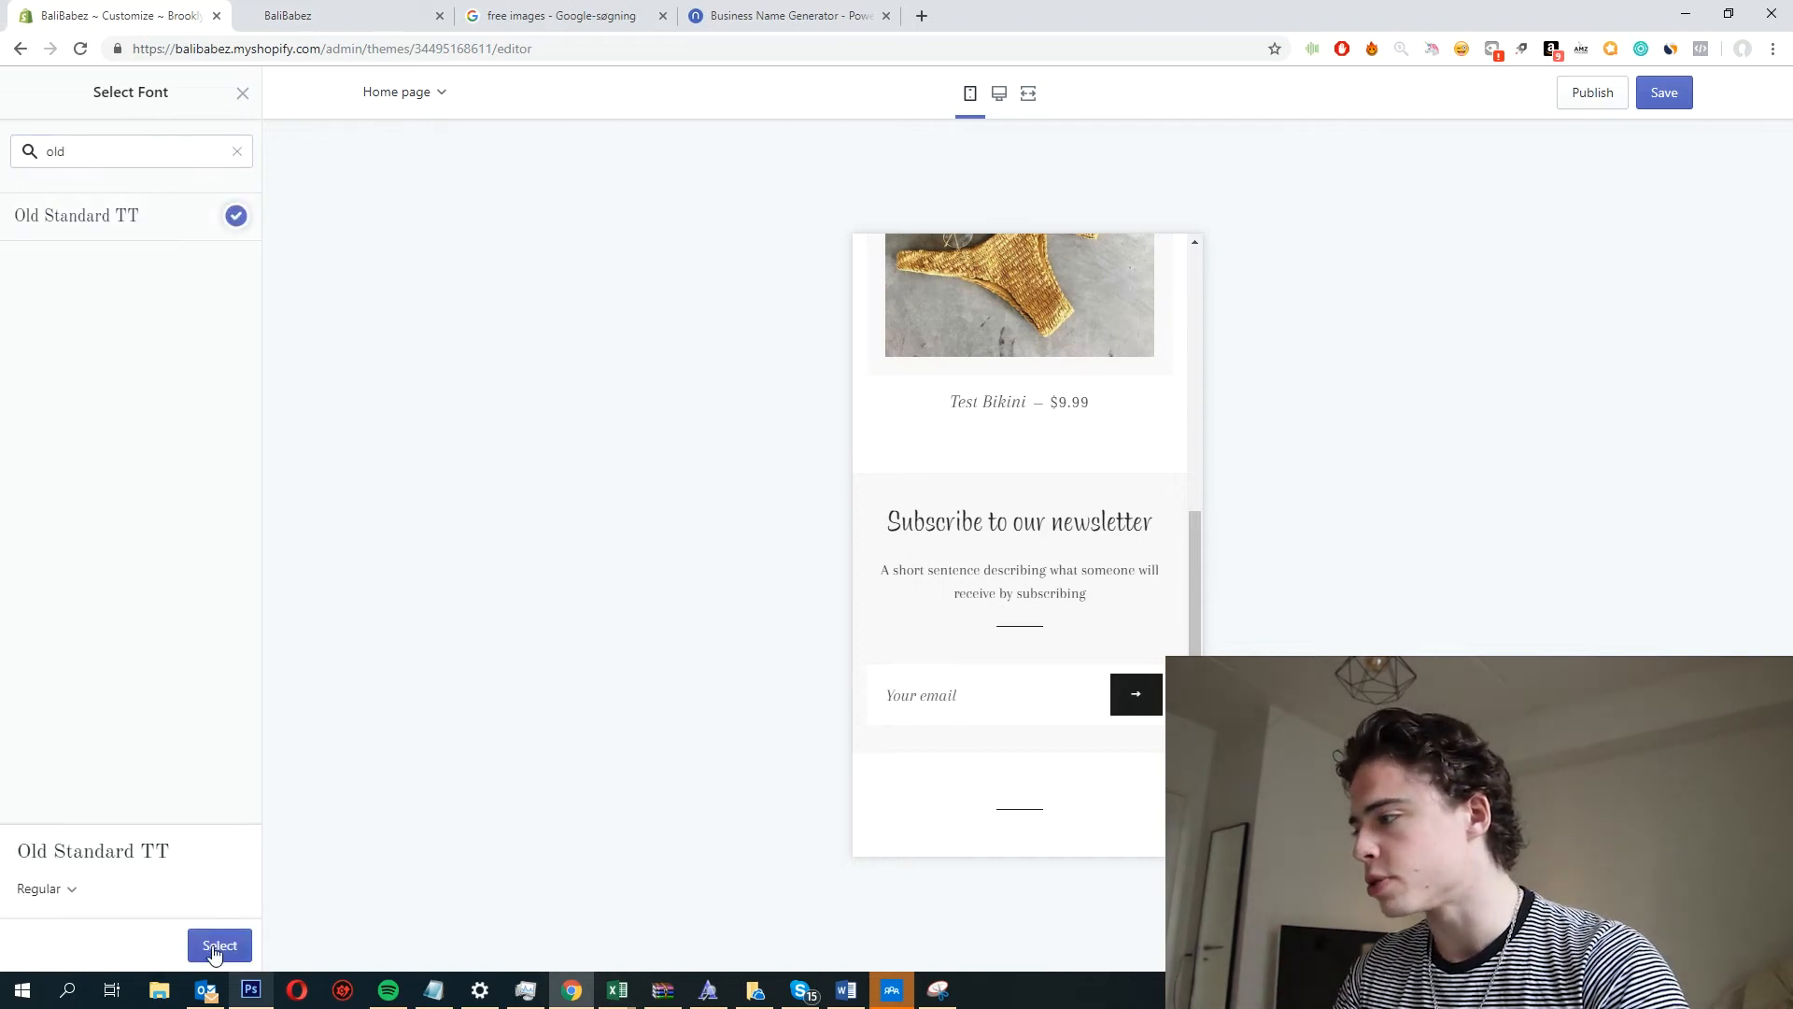
{"action": "left_click", "coordinate": [217, 947]}
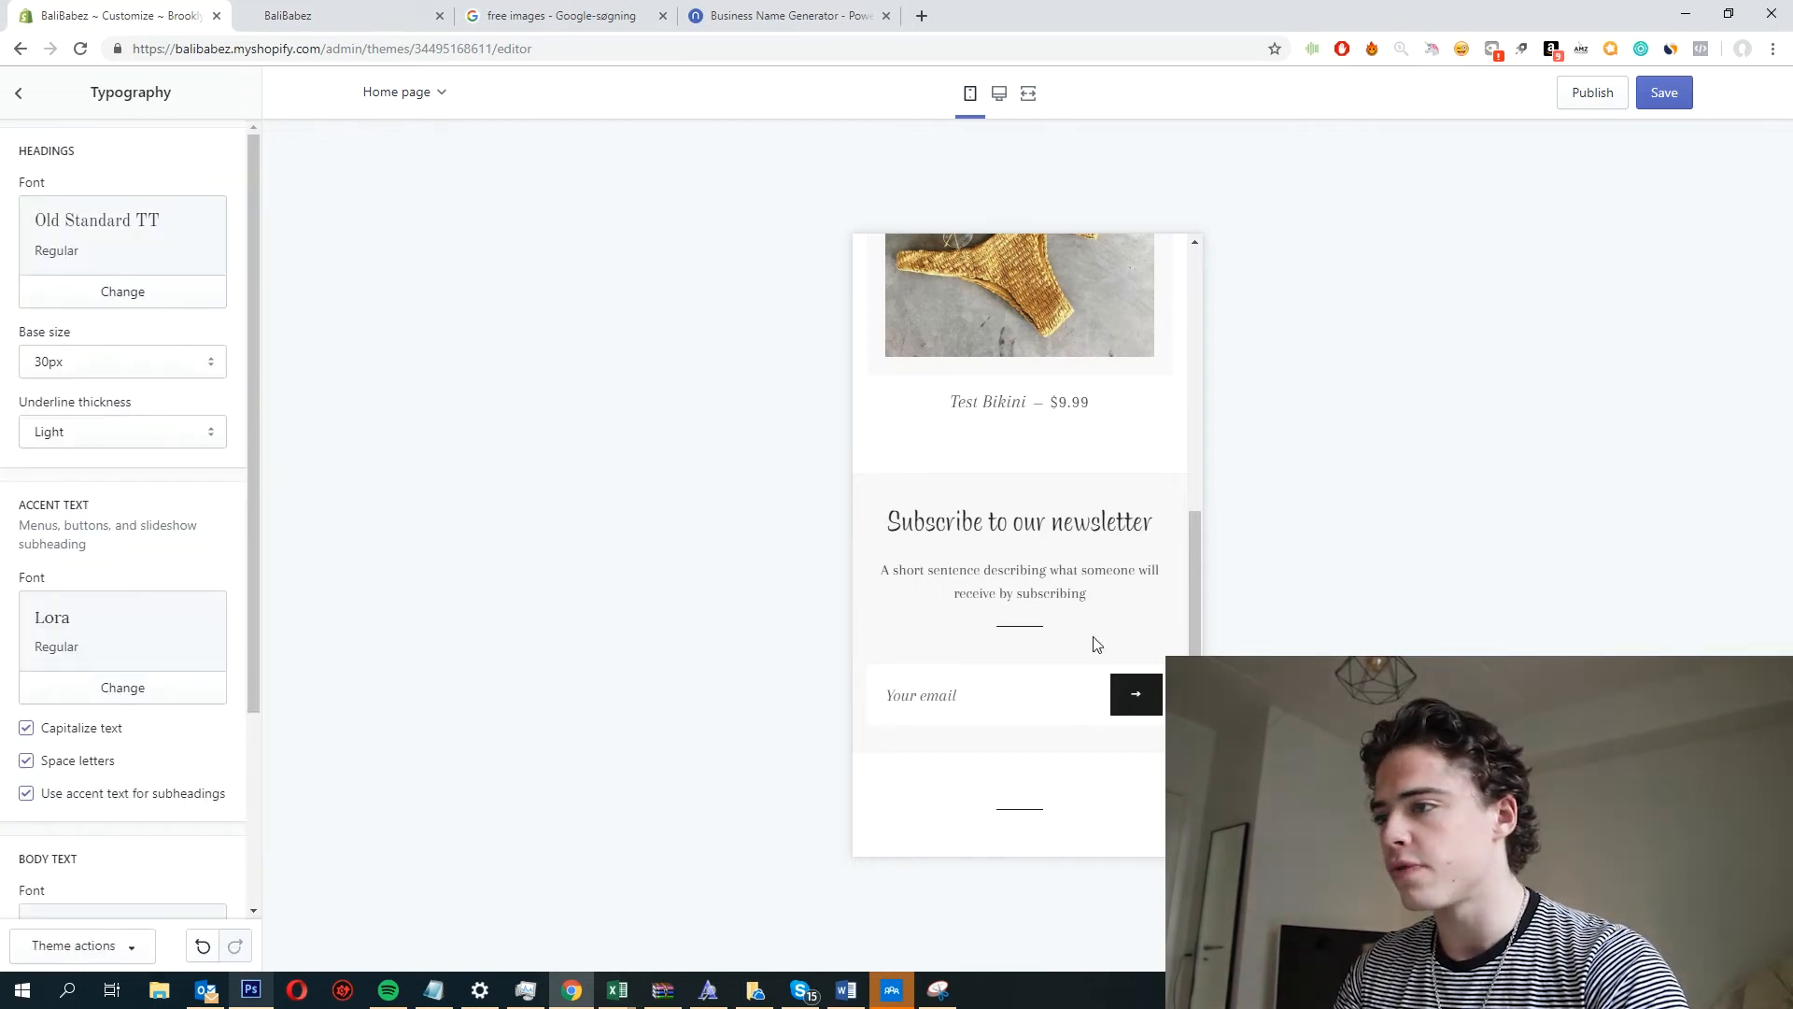
{"action": "scroll", "coordinate": [1158, 619], "scroll_direction": "up", "scroll_amount": 10}
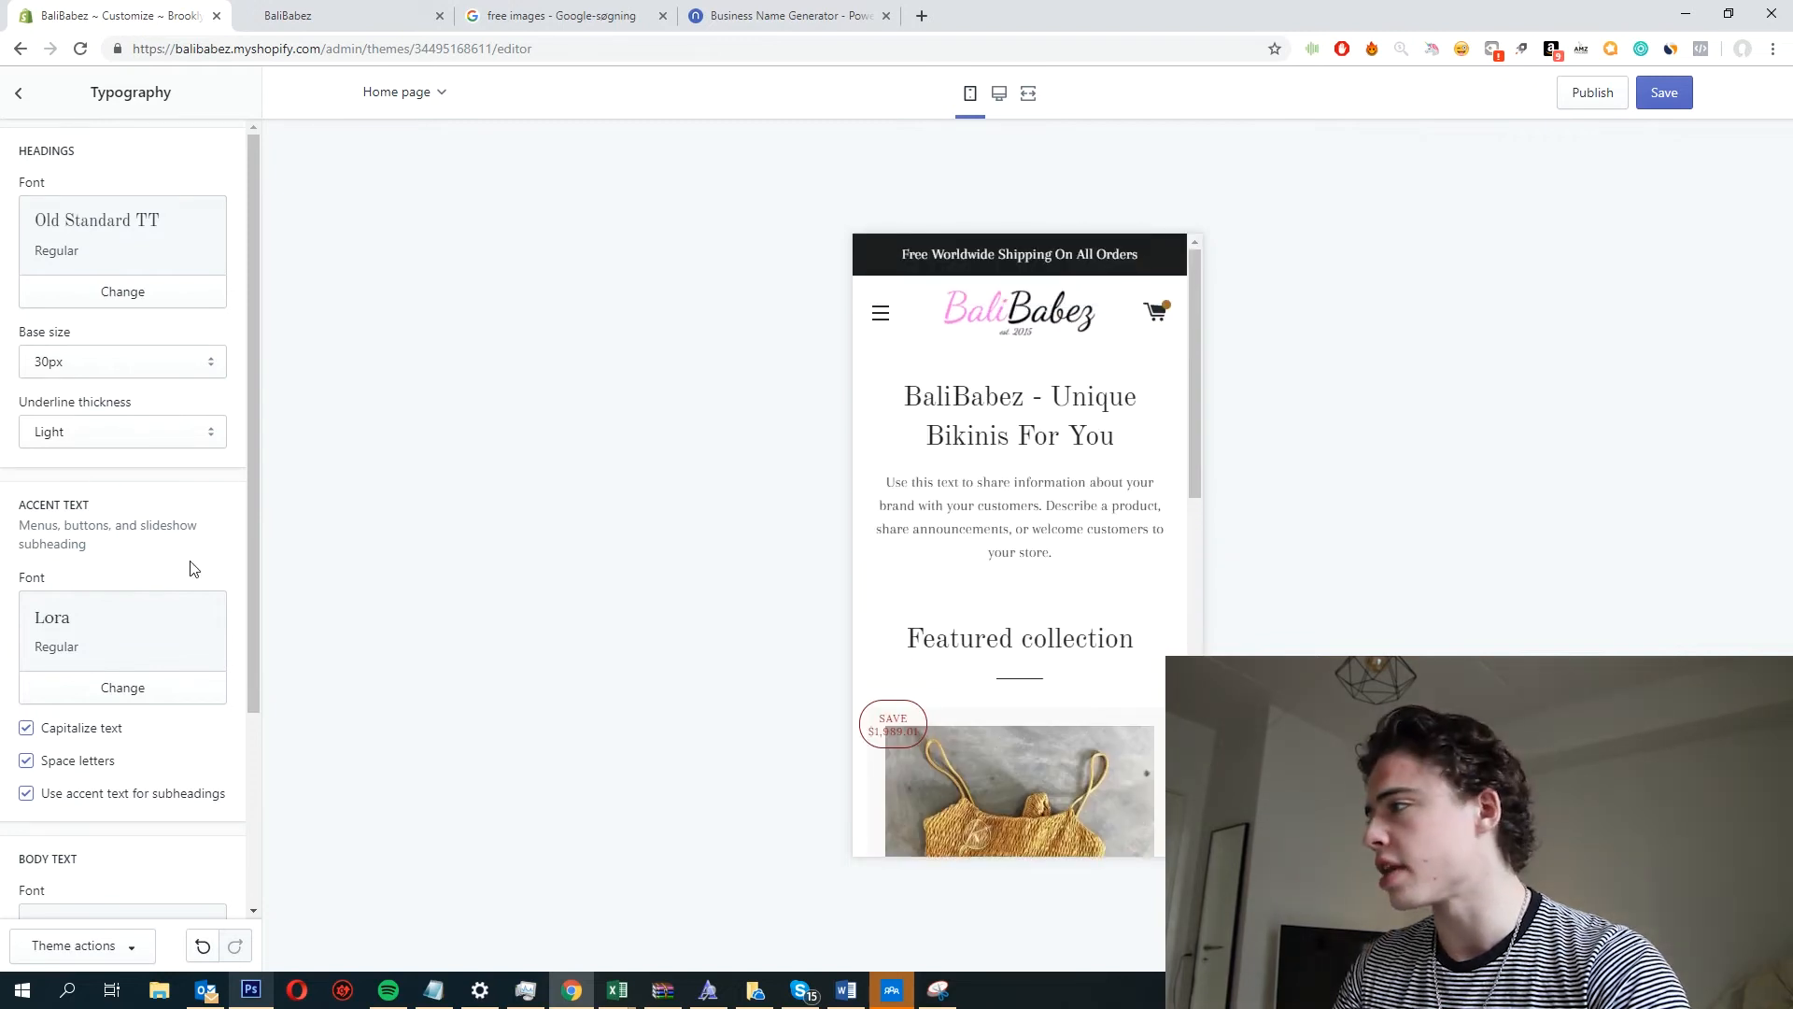
{"action": "scroll", "coordinate": [35, 353], "scroll_direction": "down", "scroll_amount": 3}
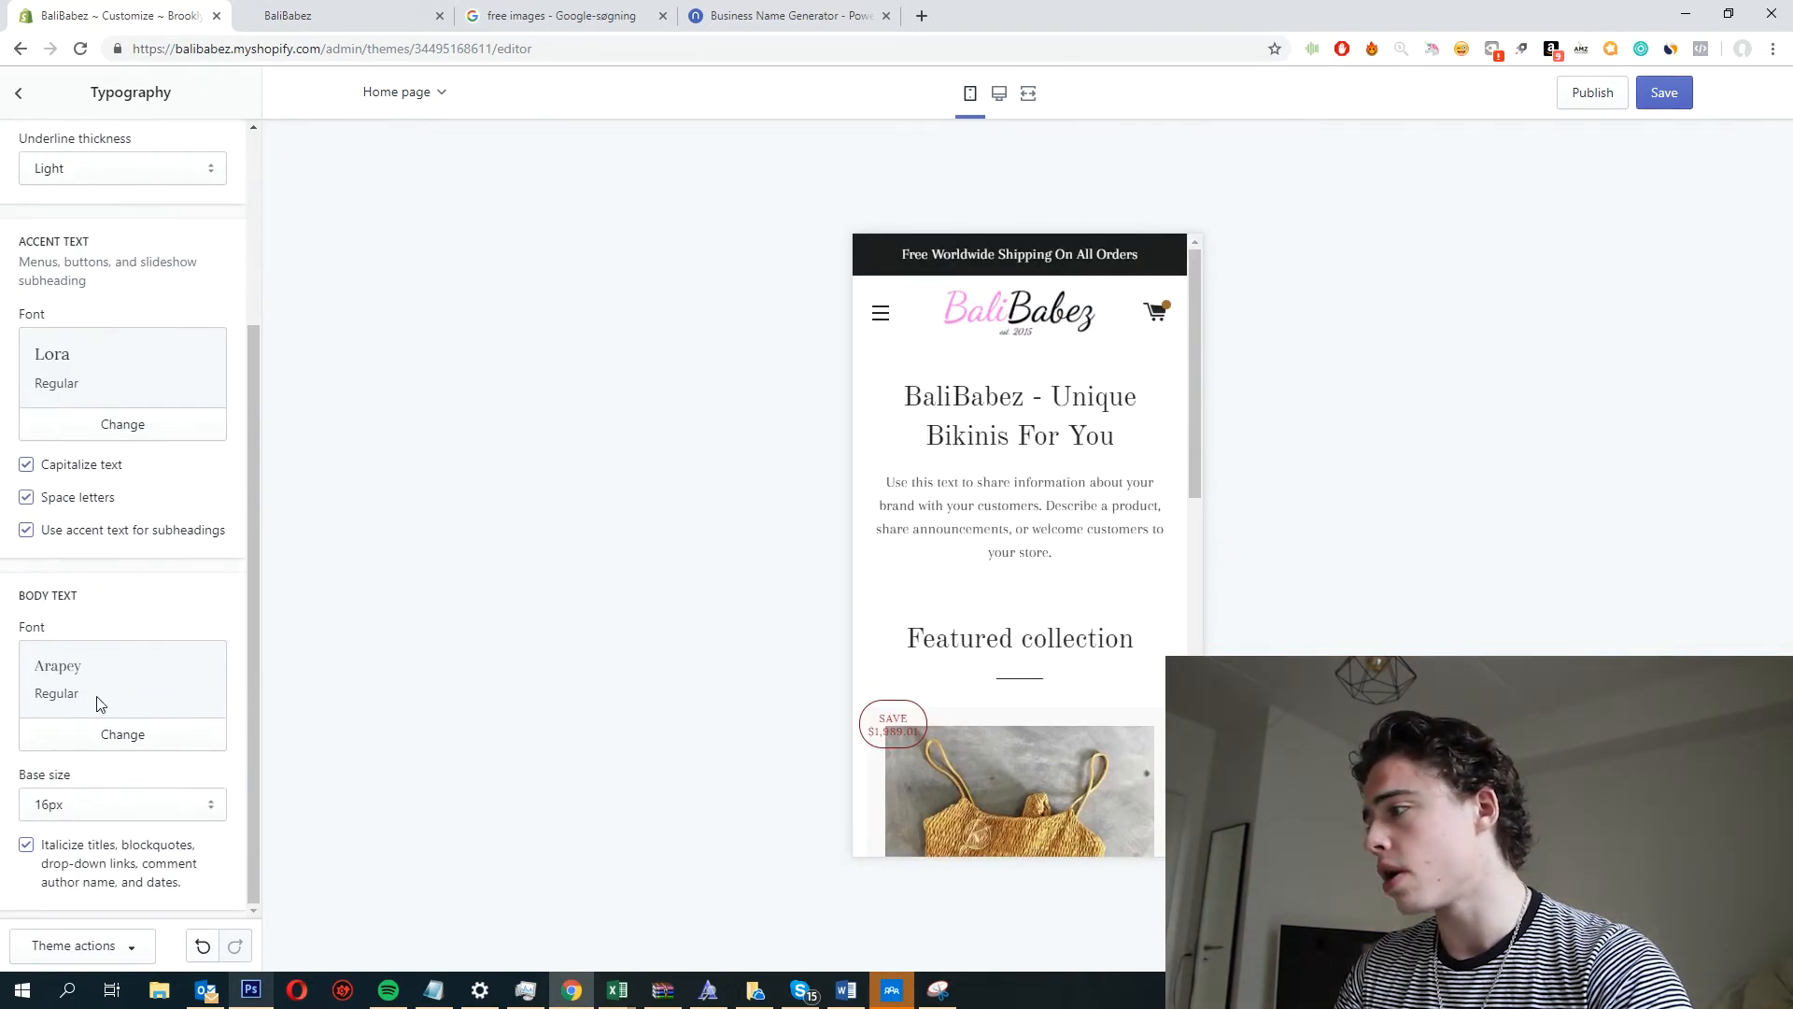
{"action": "scroll", "coordinate": [83, 142], "scroll_direction": "up", "scroll_amount": 3}
Try the Page cart type in the cart page settings, then restore it to Drawer.
{"action": "left_click", "coordinate": [17, 93]}
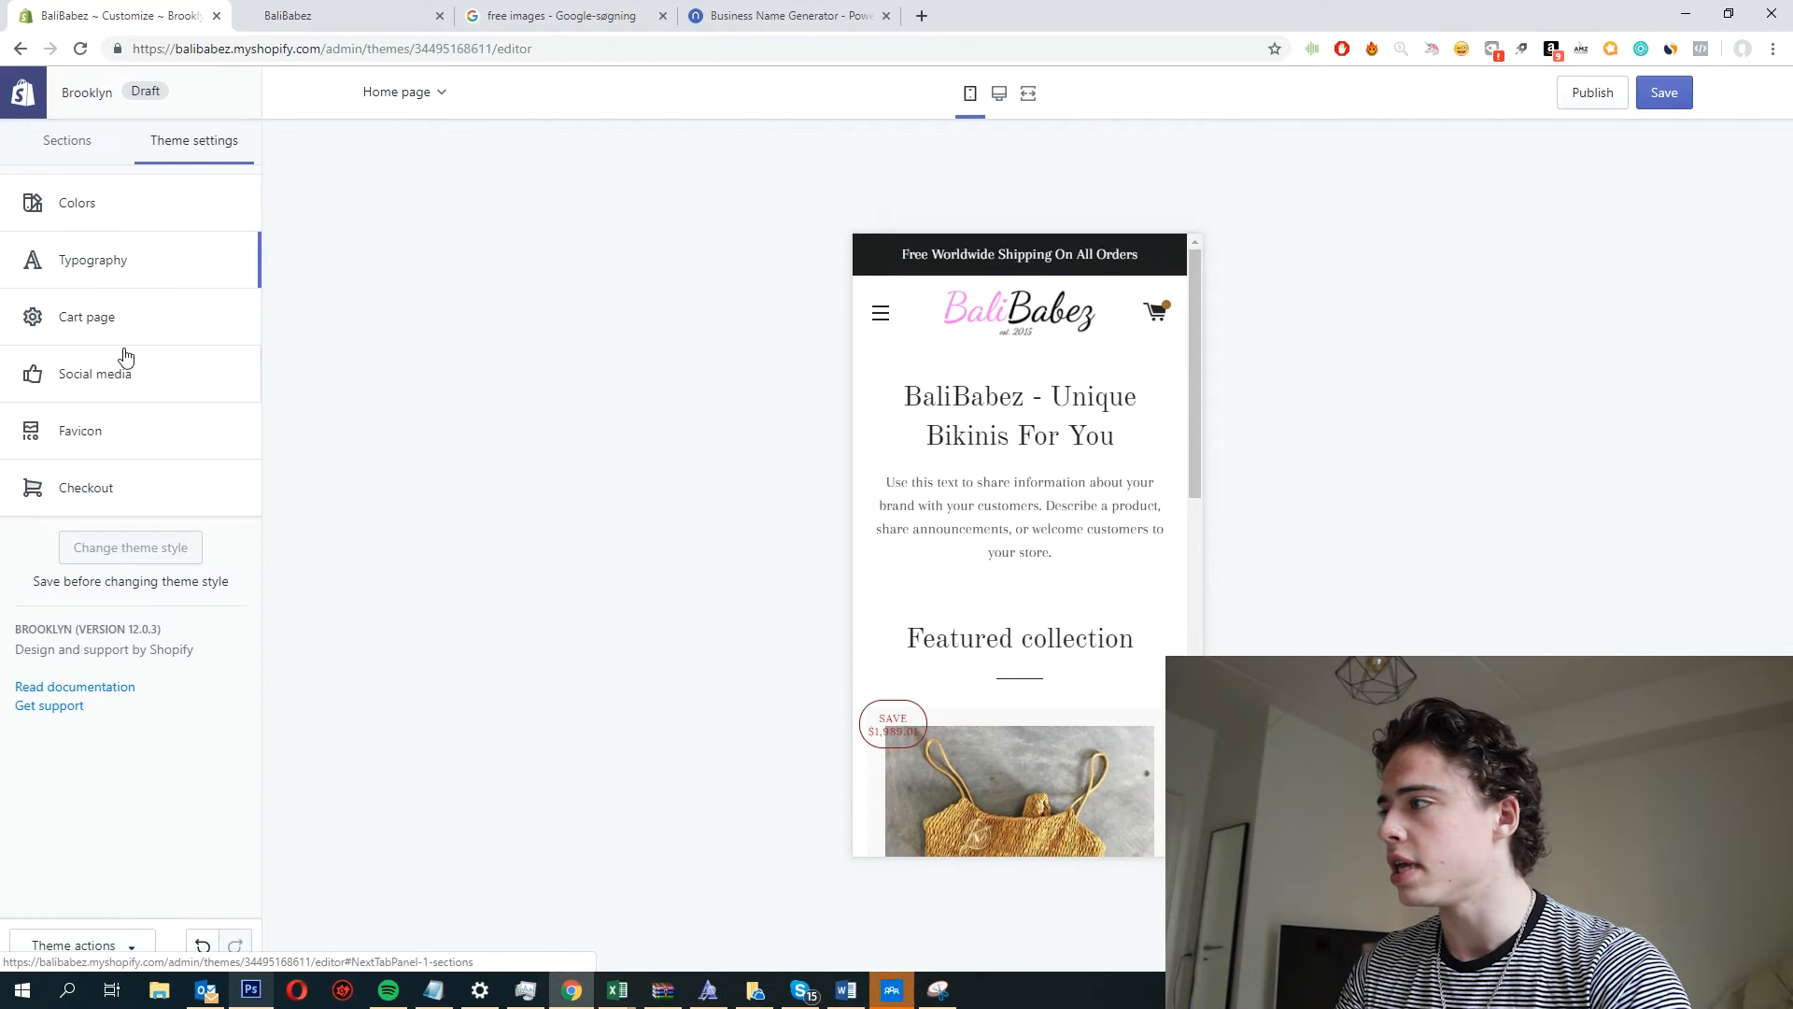
{"action": "left_click", "coordinate": [160, 322]}
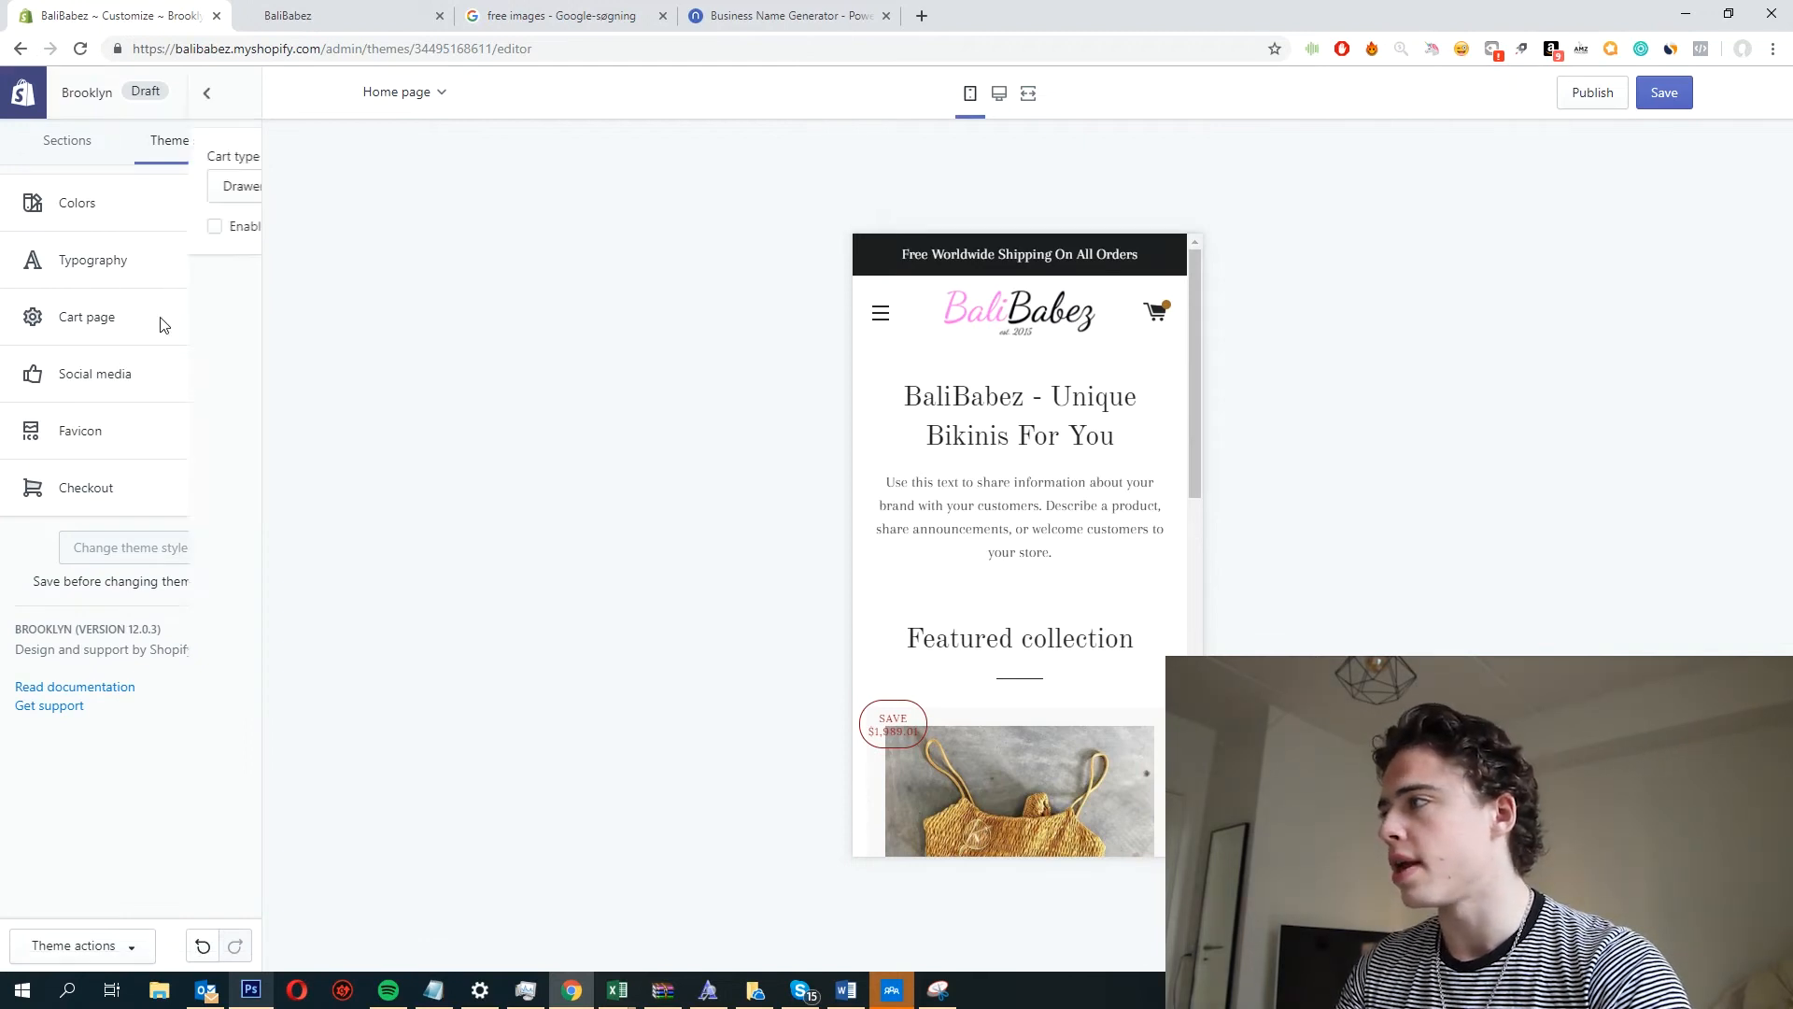
{"action": "left_click", "coordinate": [94, 200]}
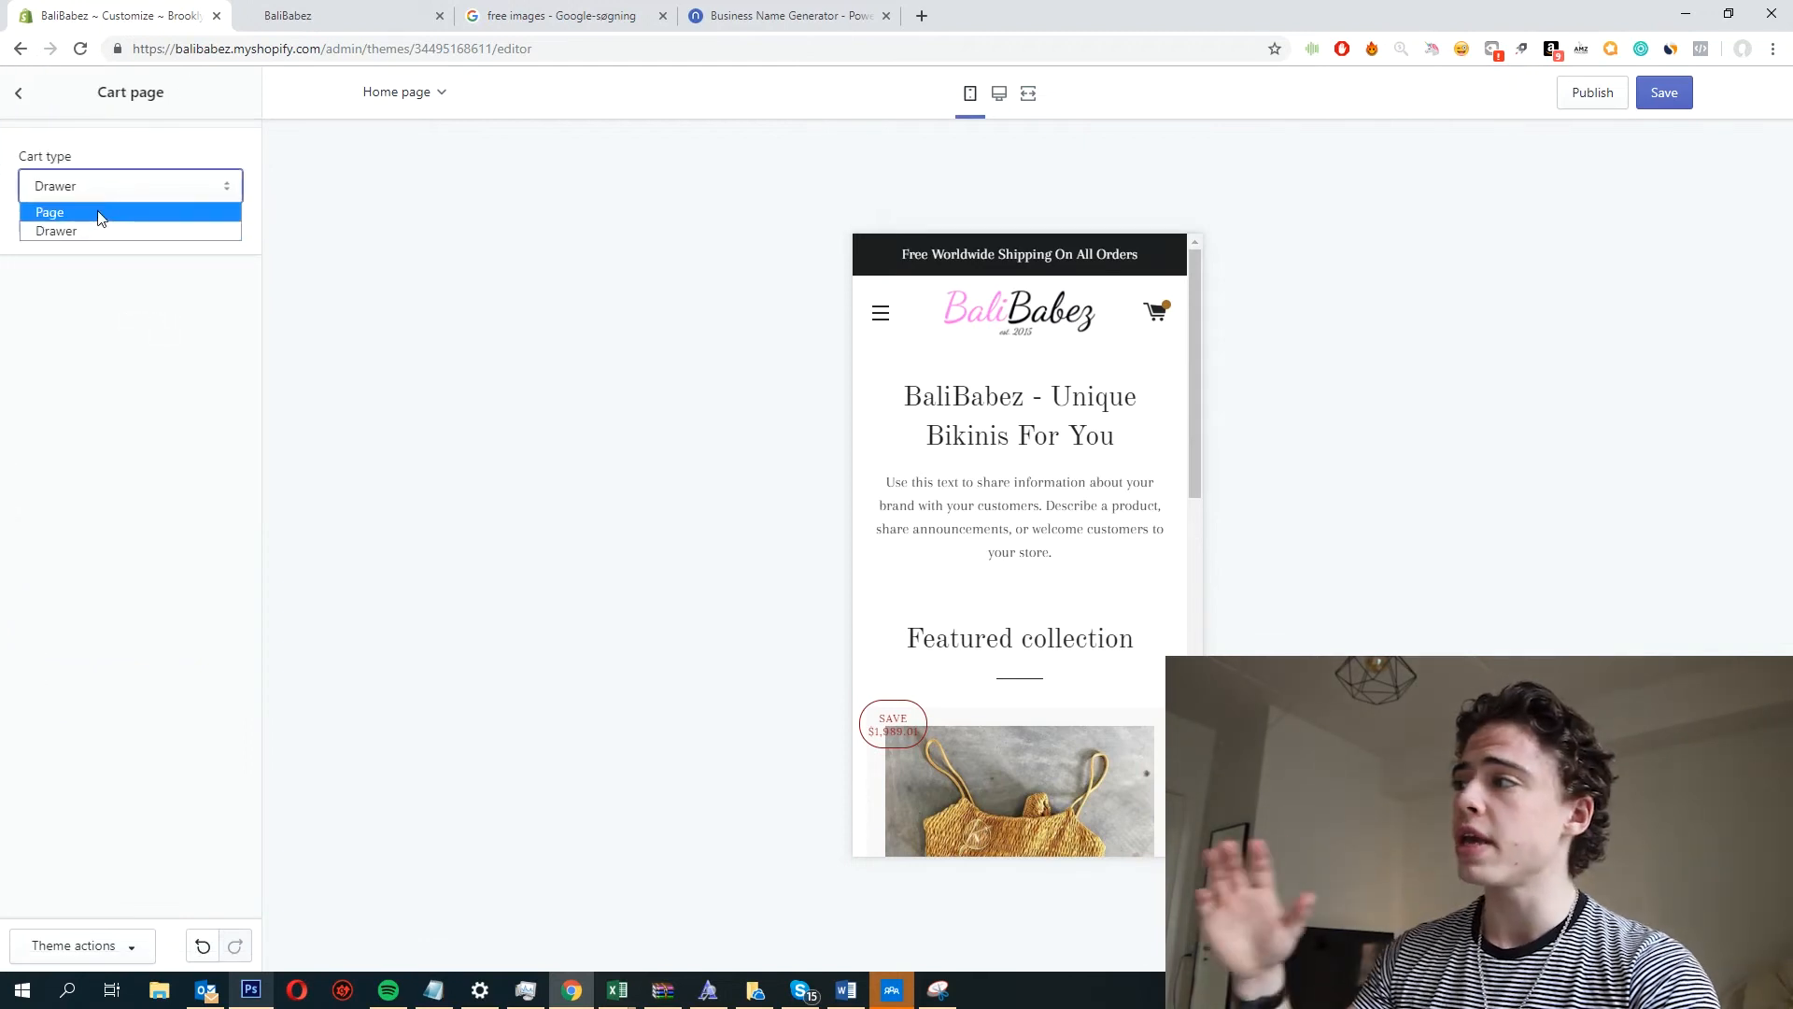
{"action": "left_click", "coordinate": [101, 213]}
{"action": "left_click", "coordinate": [100, 183]}
{"action": "left_click", "coordinate": [96, 230]}
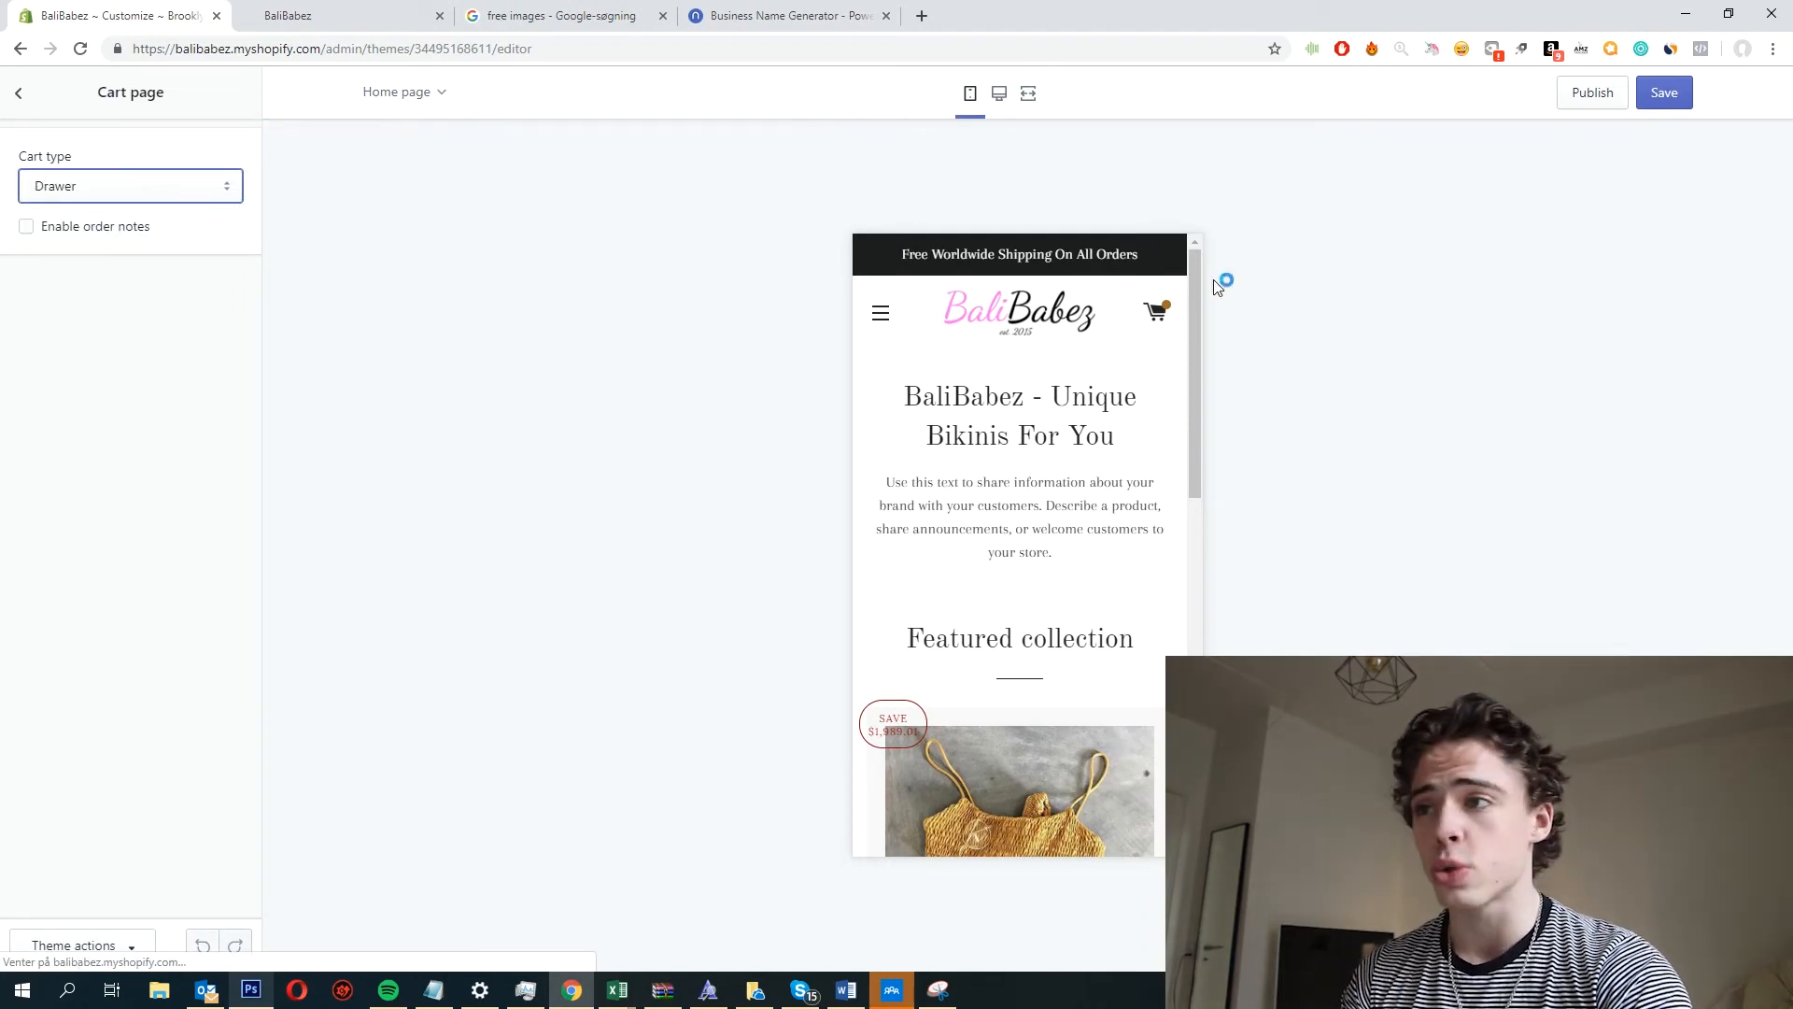
Open the cart drawer in the store preview to examine its layout and review the cart type options.
{"action": "left_click", "coordinate": [1156, 310]}
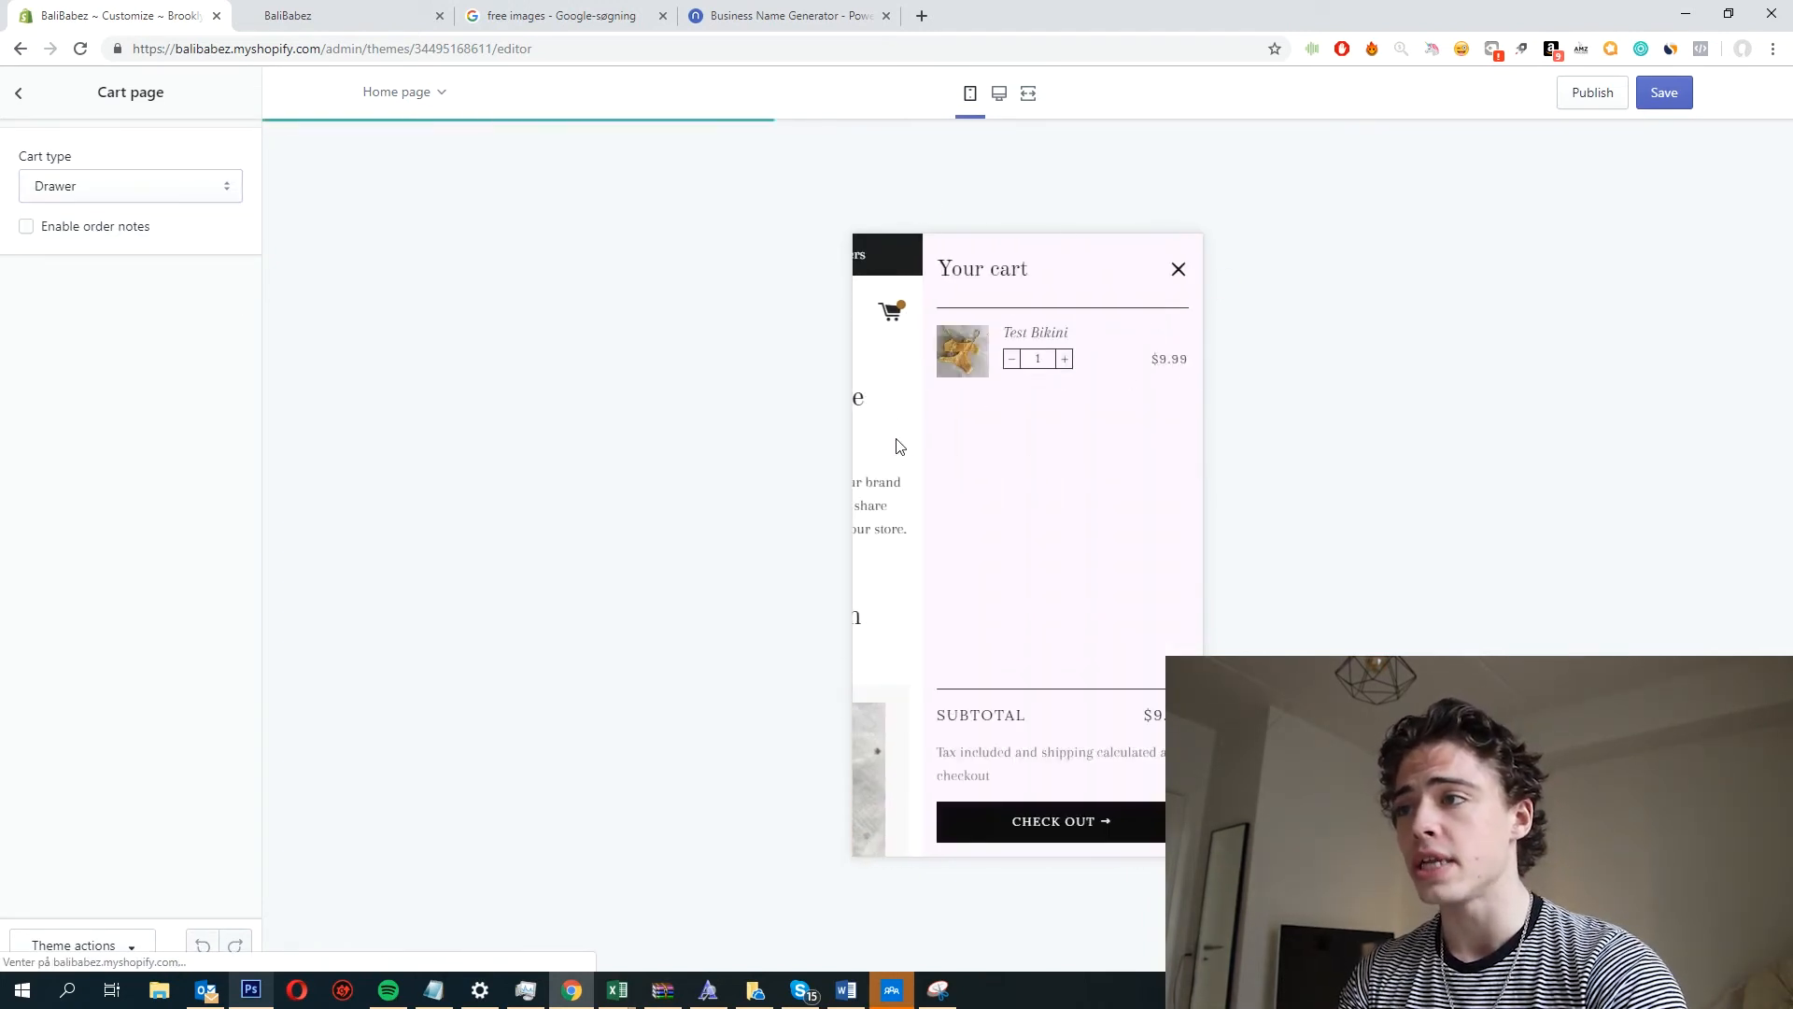
{"action": "left_click", "coordinate": [897, 444]}
{"action": "left_click", "coordinate": [1158, 314]}
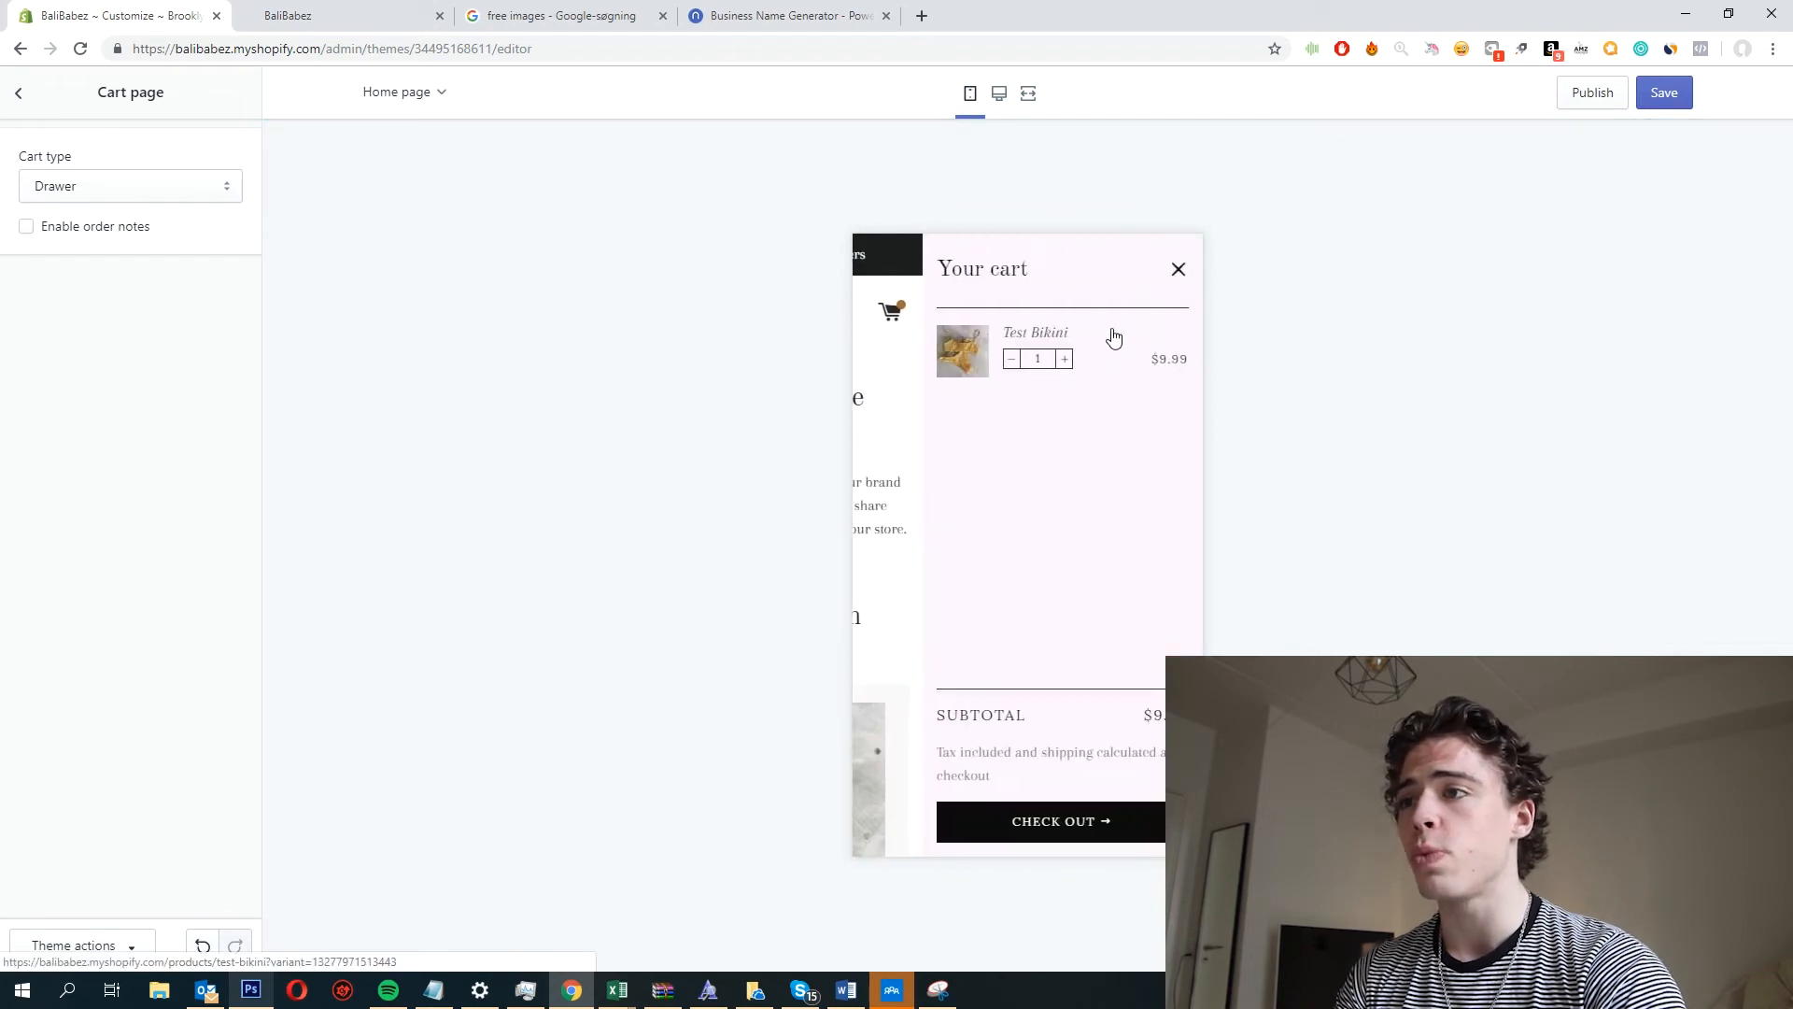
{"action": "left_click", "coordinate": [62, 187]}
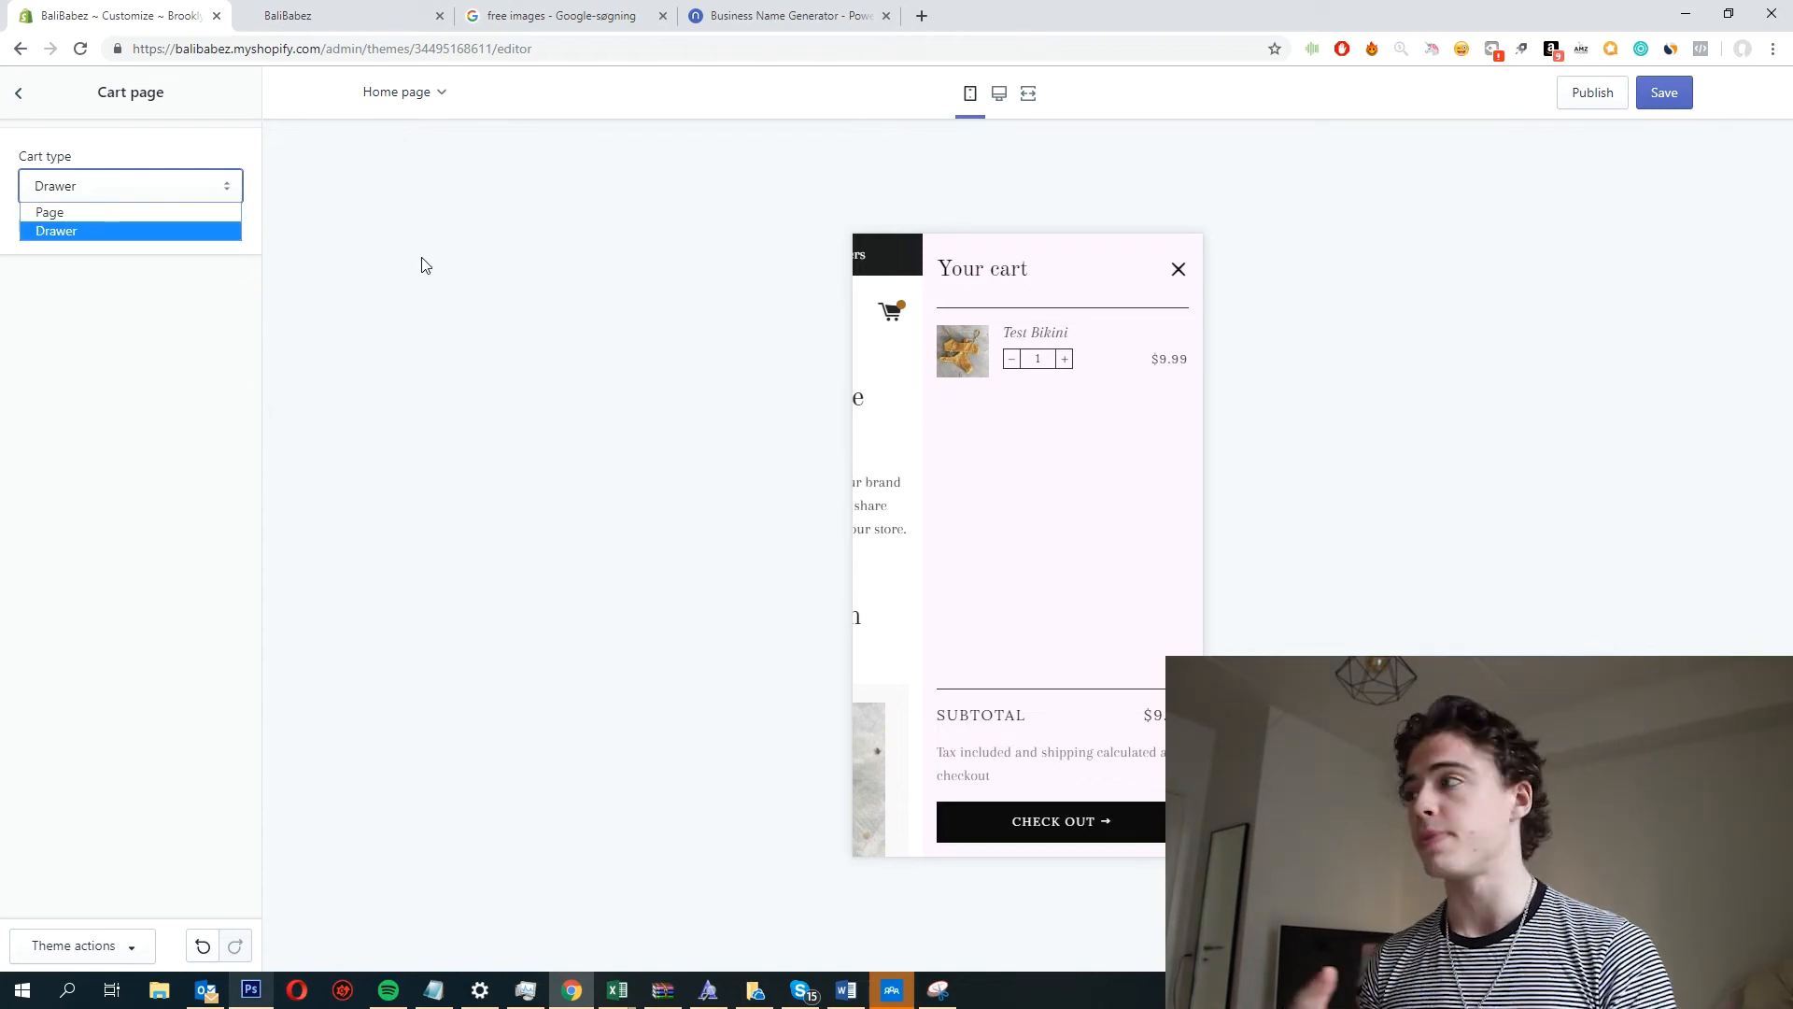
{"action": "left_click", "coordinate": [103, 126]}
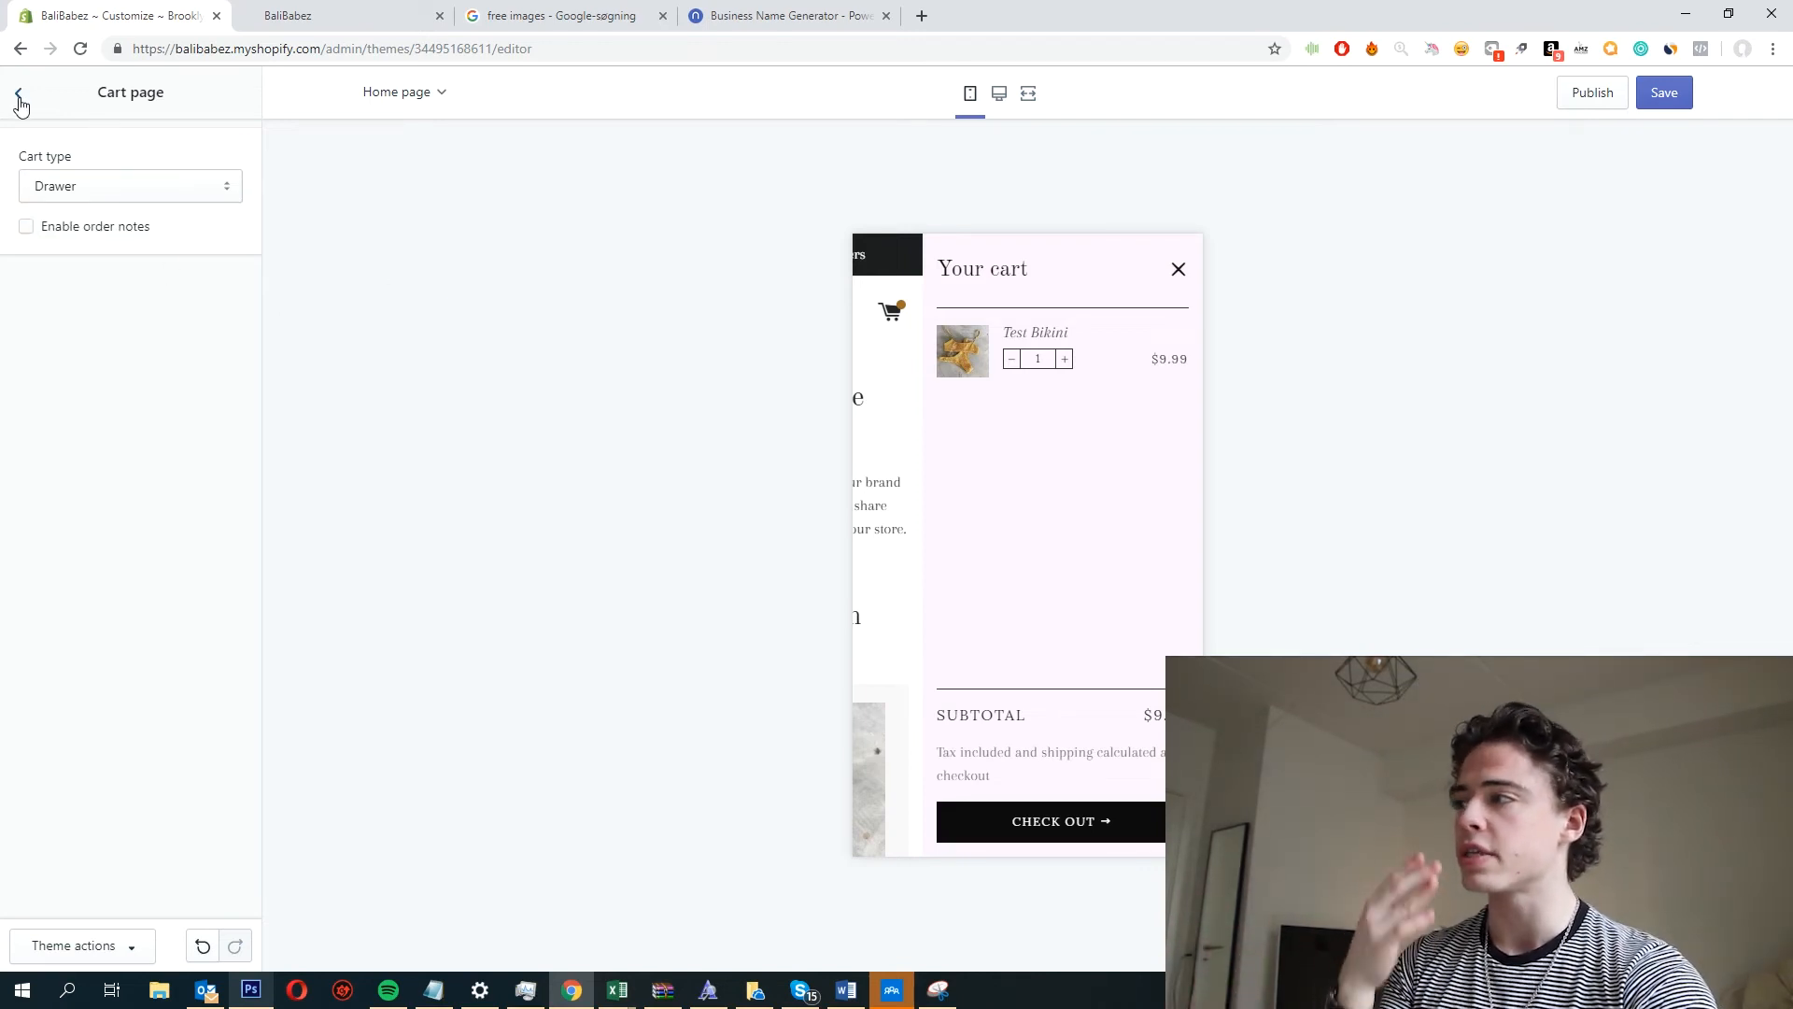
Use the round pink B image from the library as the store's favicon.
{"action": "left_click", "coordinate": [20, 98]}
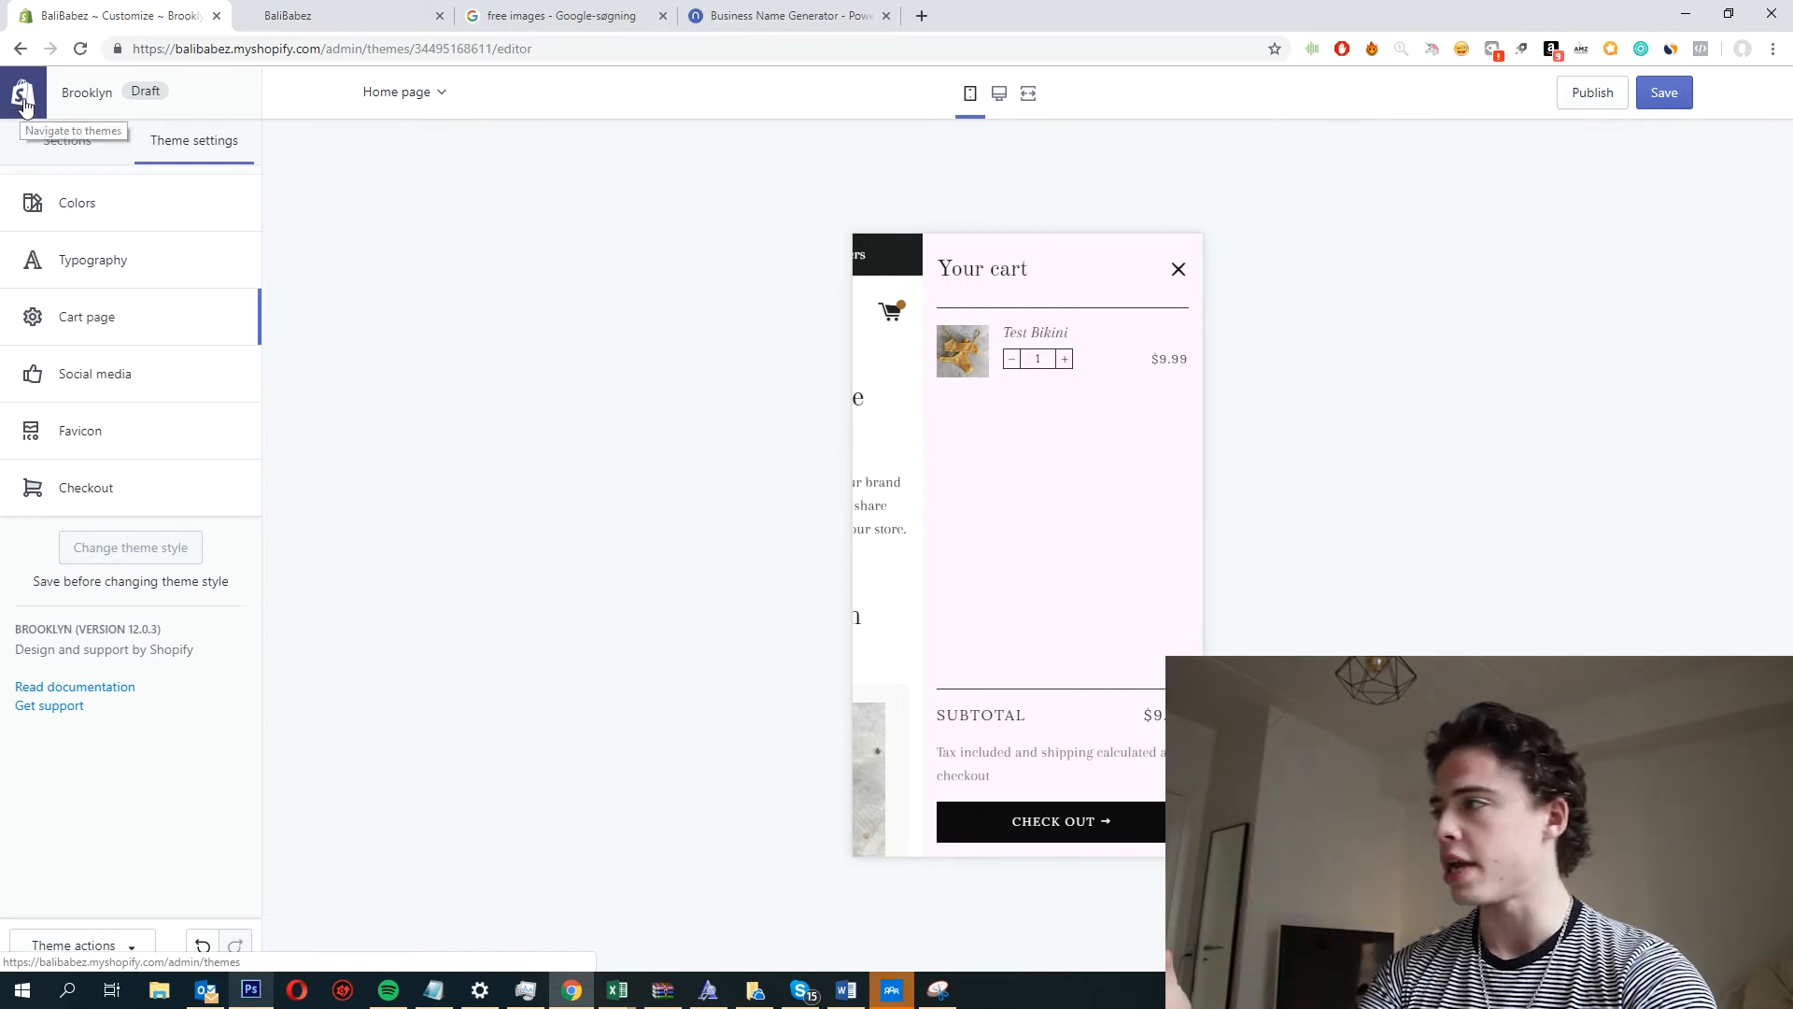
{"action": "left_click", "coordinate": [112, 373]}
{"action": "left_click", "coordinate": [26, 107]}
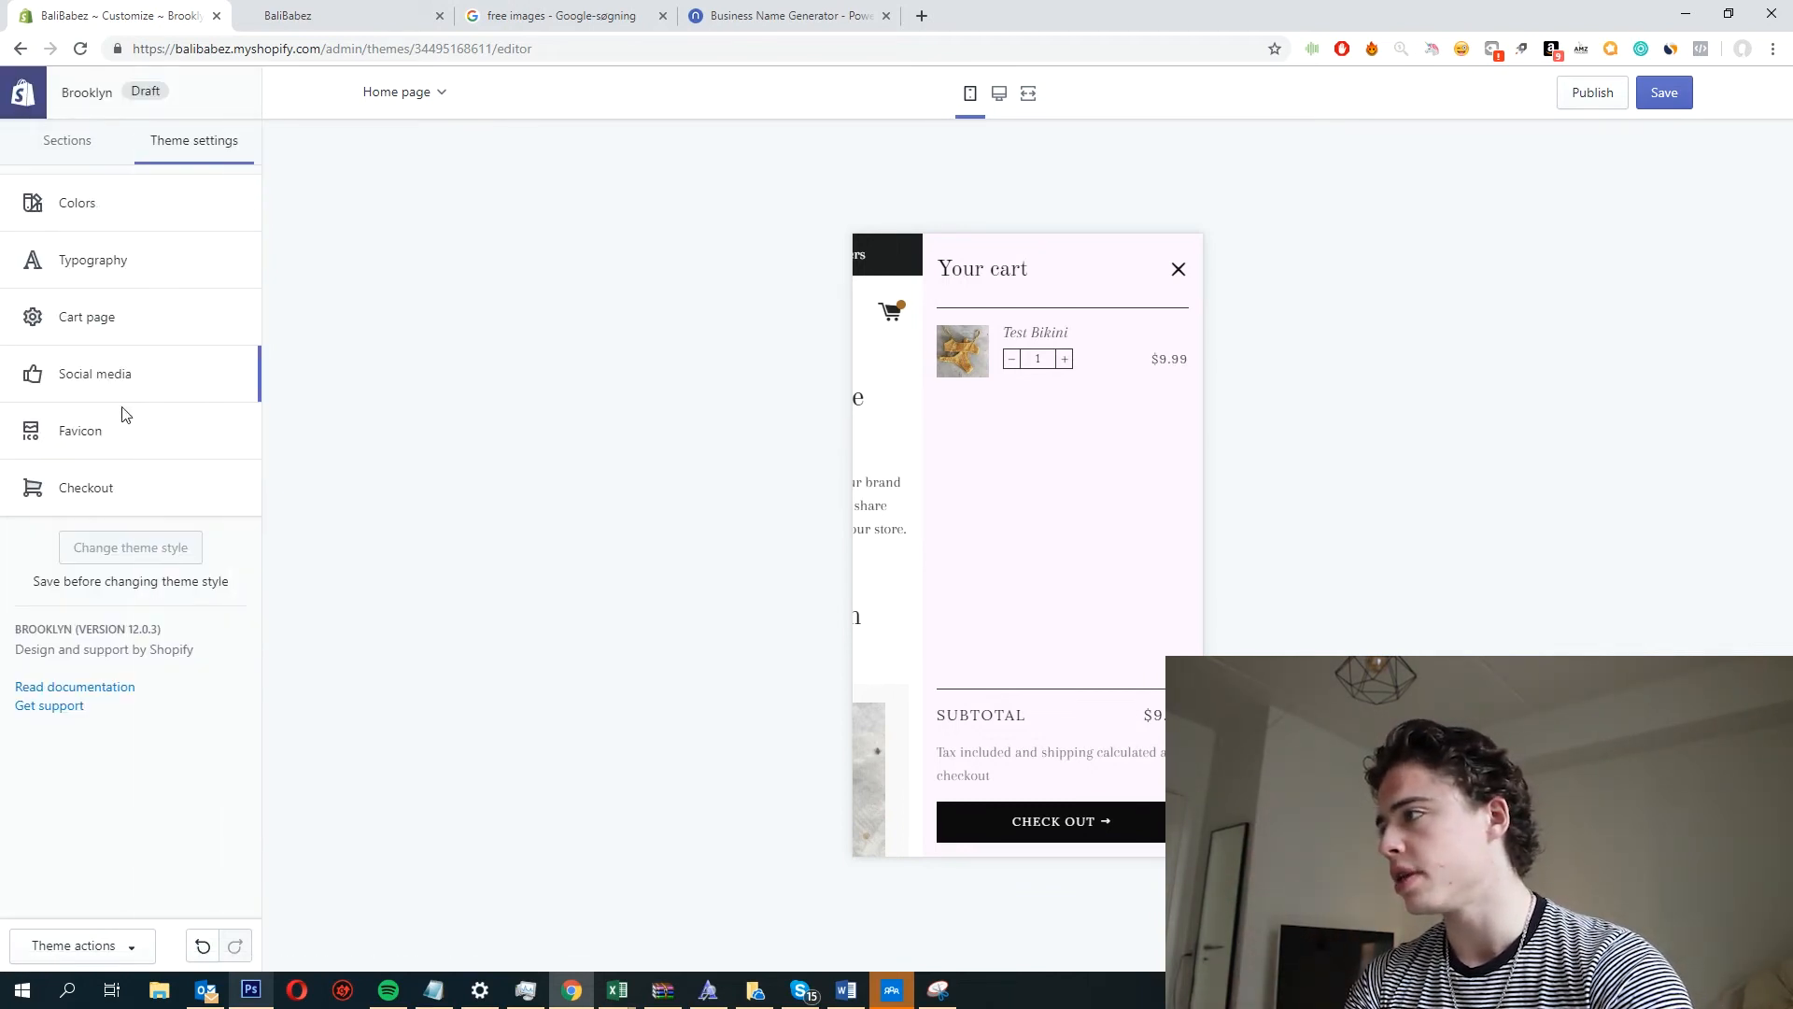
{"action": "left_click", "coordinate": [80, 431]}
{"action": "left_click", "coordinate": [115, 287]}
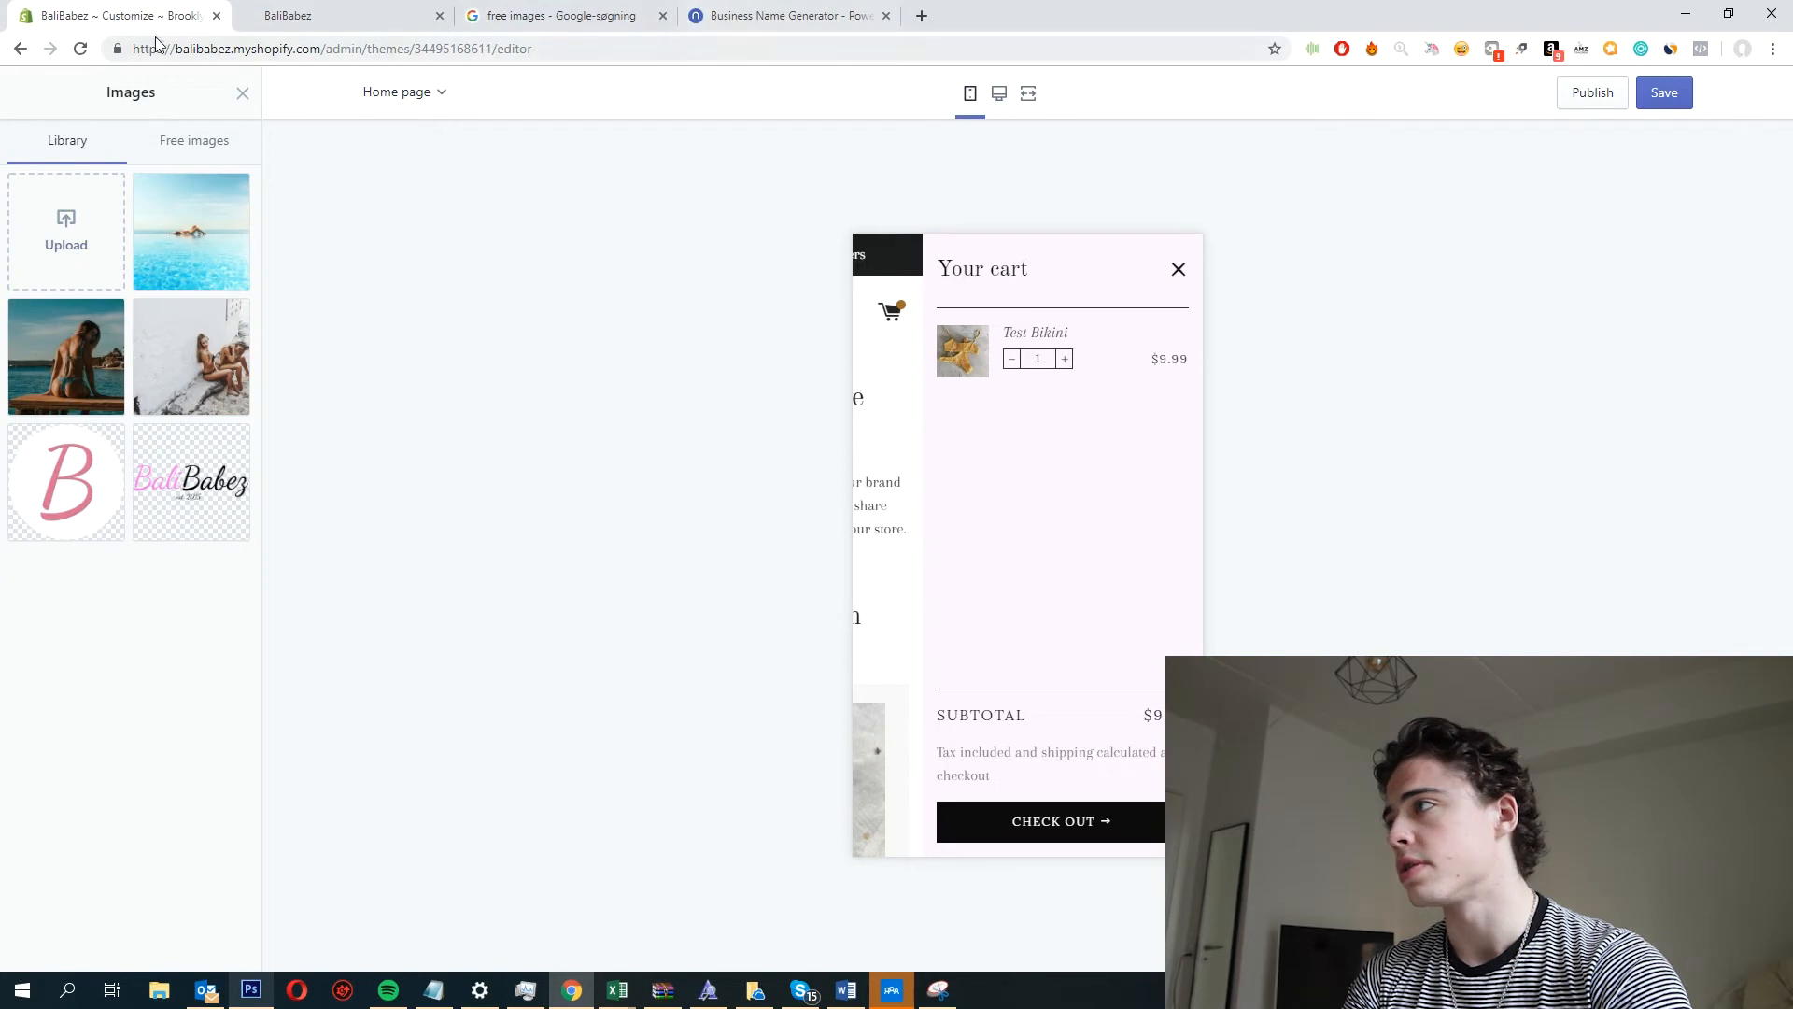
{"action": "left_click", "coordinate": [87, 474]}
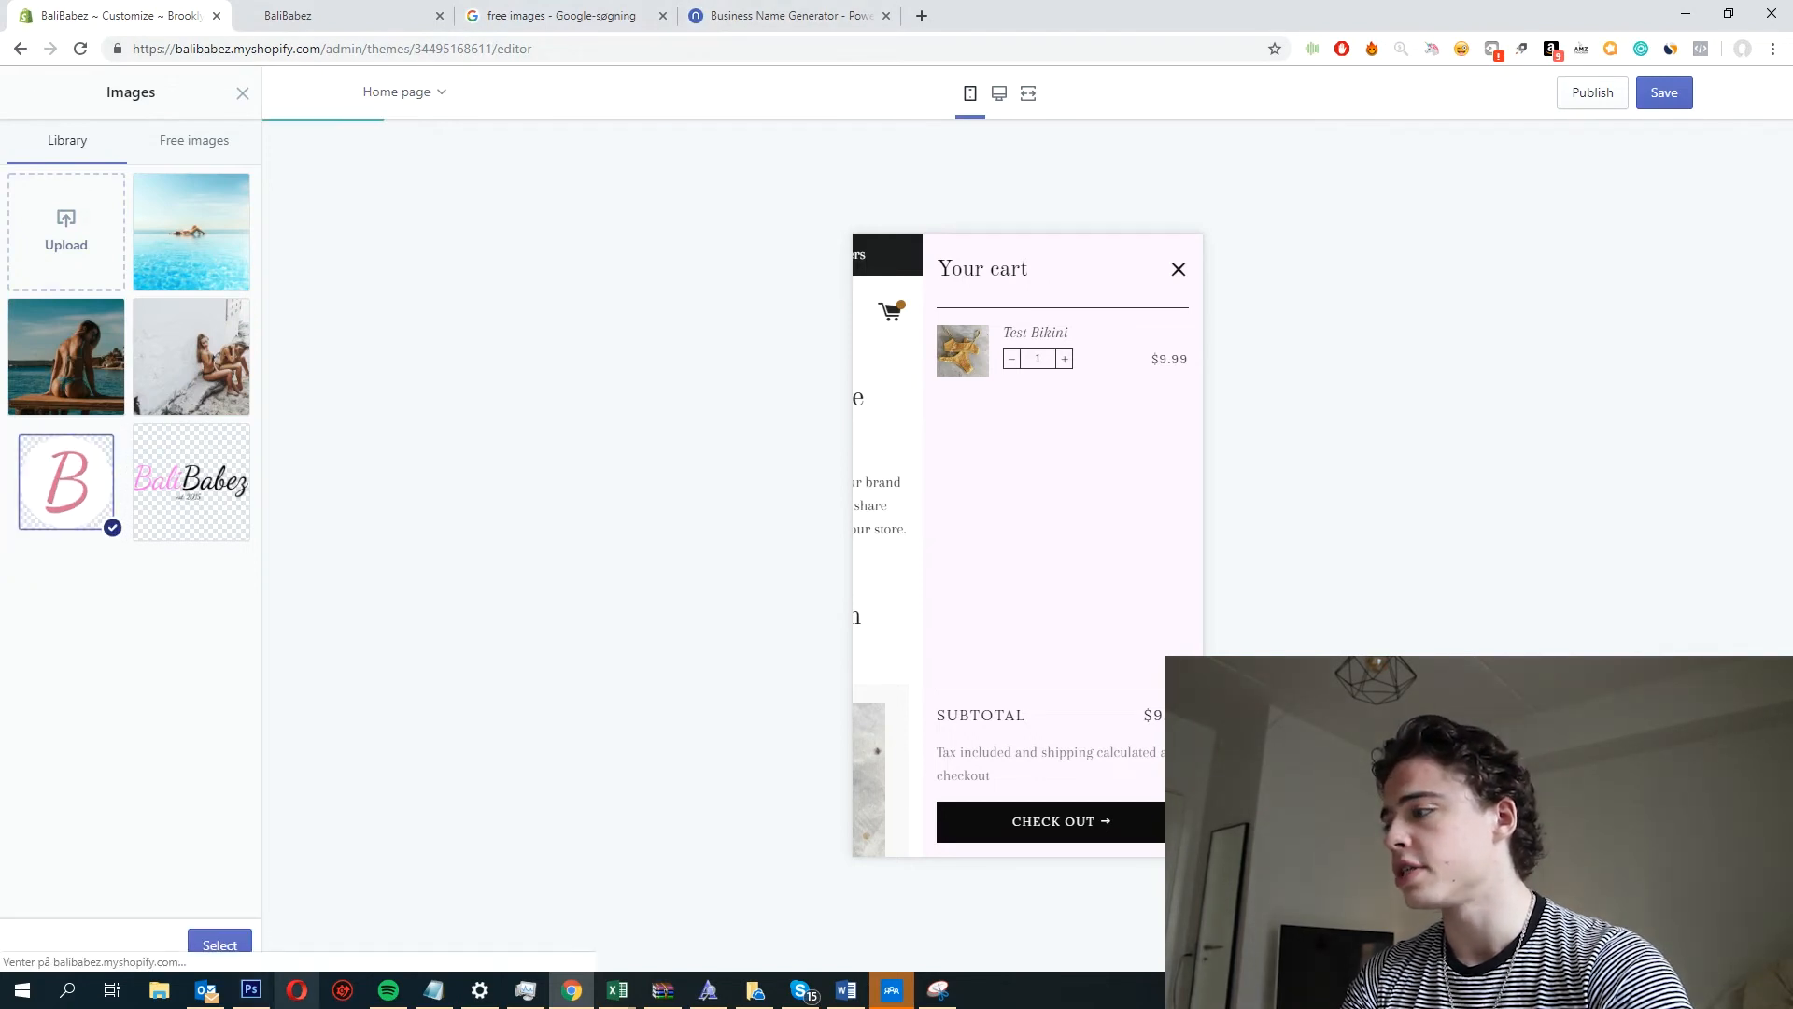
{"action": "left_click", "coordinate": [212, 946]}
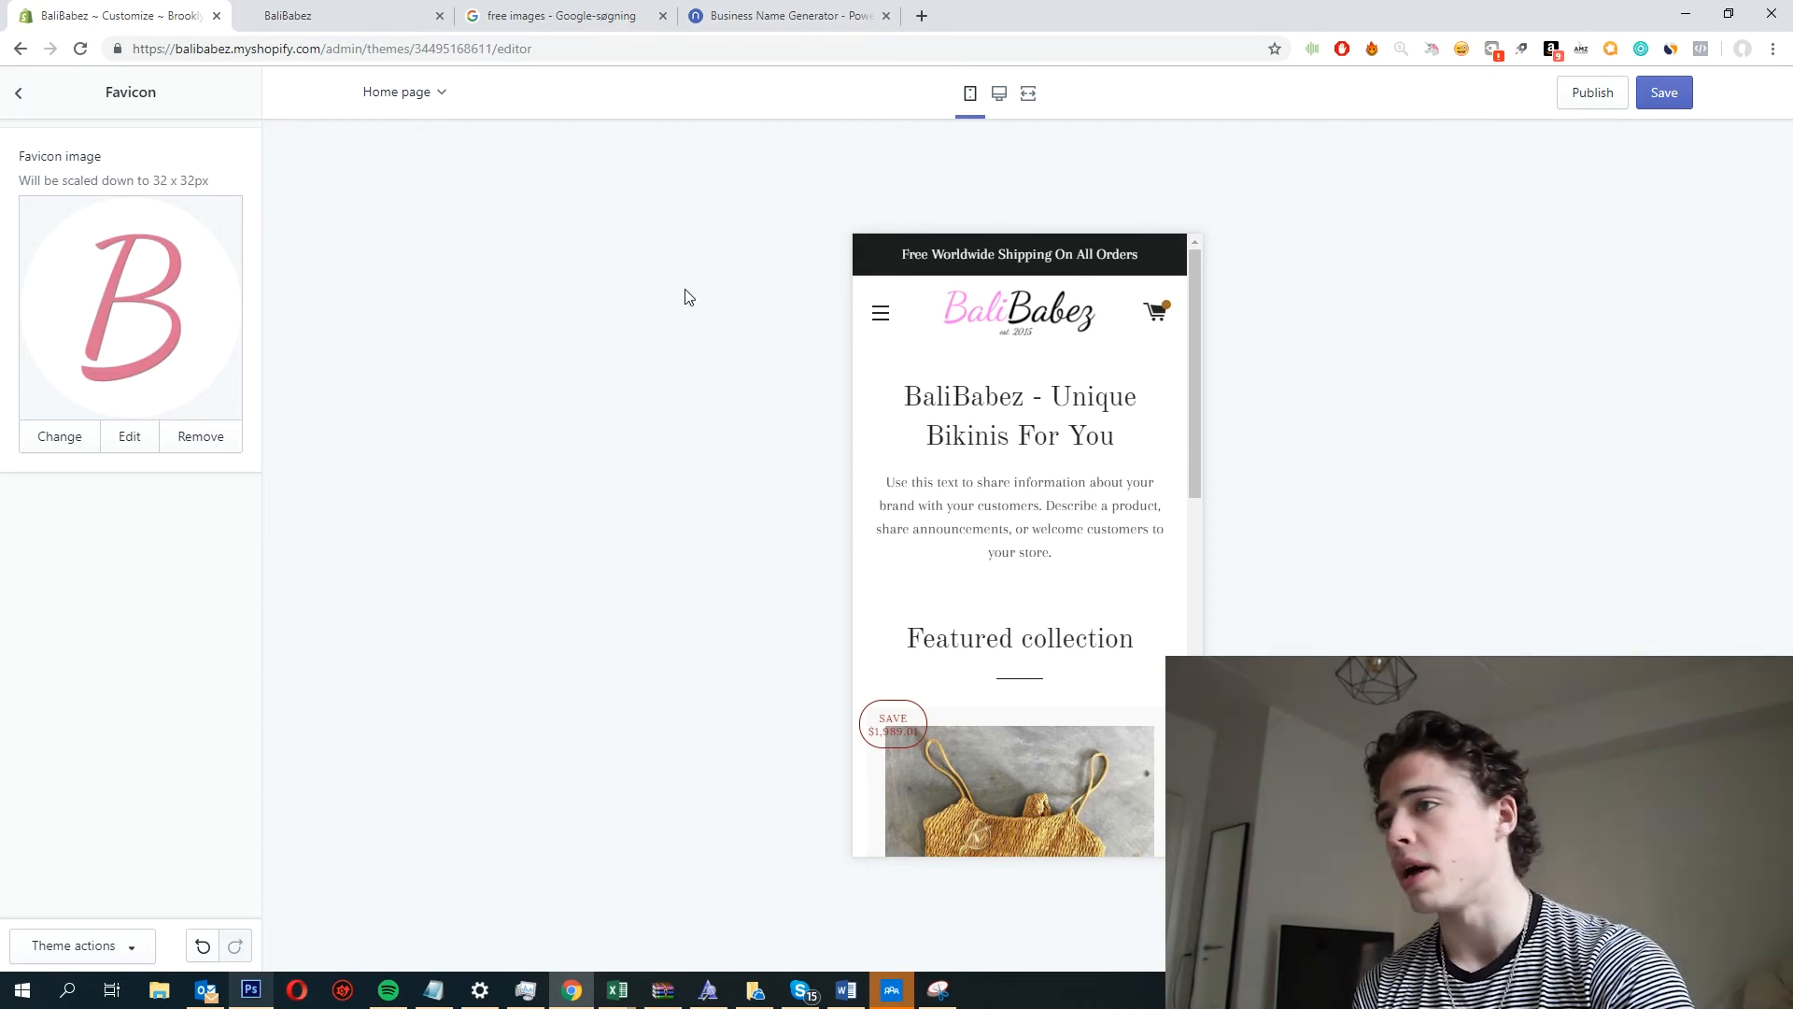
Use the BaliBabez logo from the image library as the checkout's custom logo image.
{"action": "left_click", "coordinate": [14, 93]}
{"action": "left_click", "coordinate": [126, 490]}
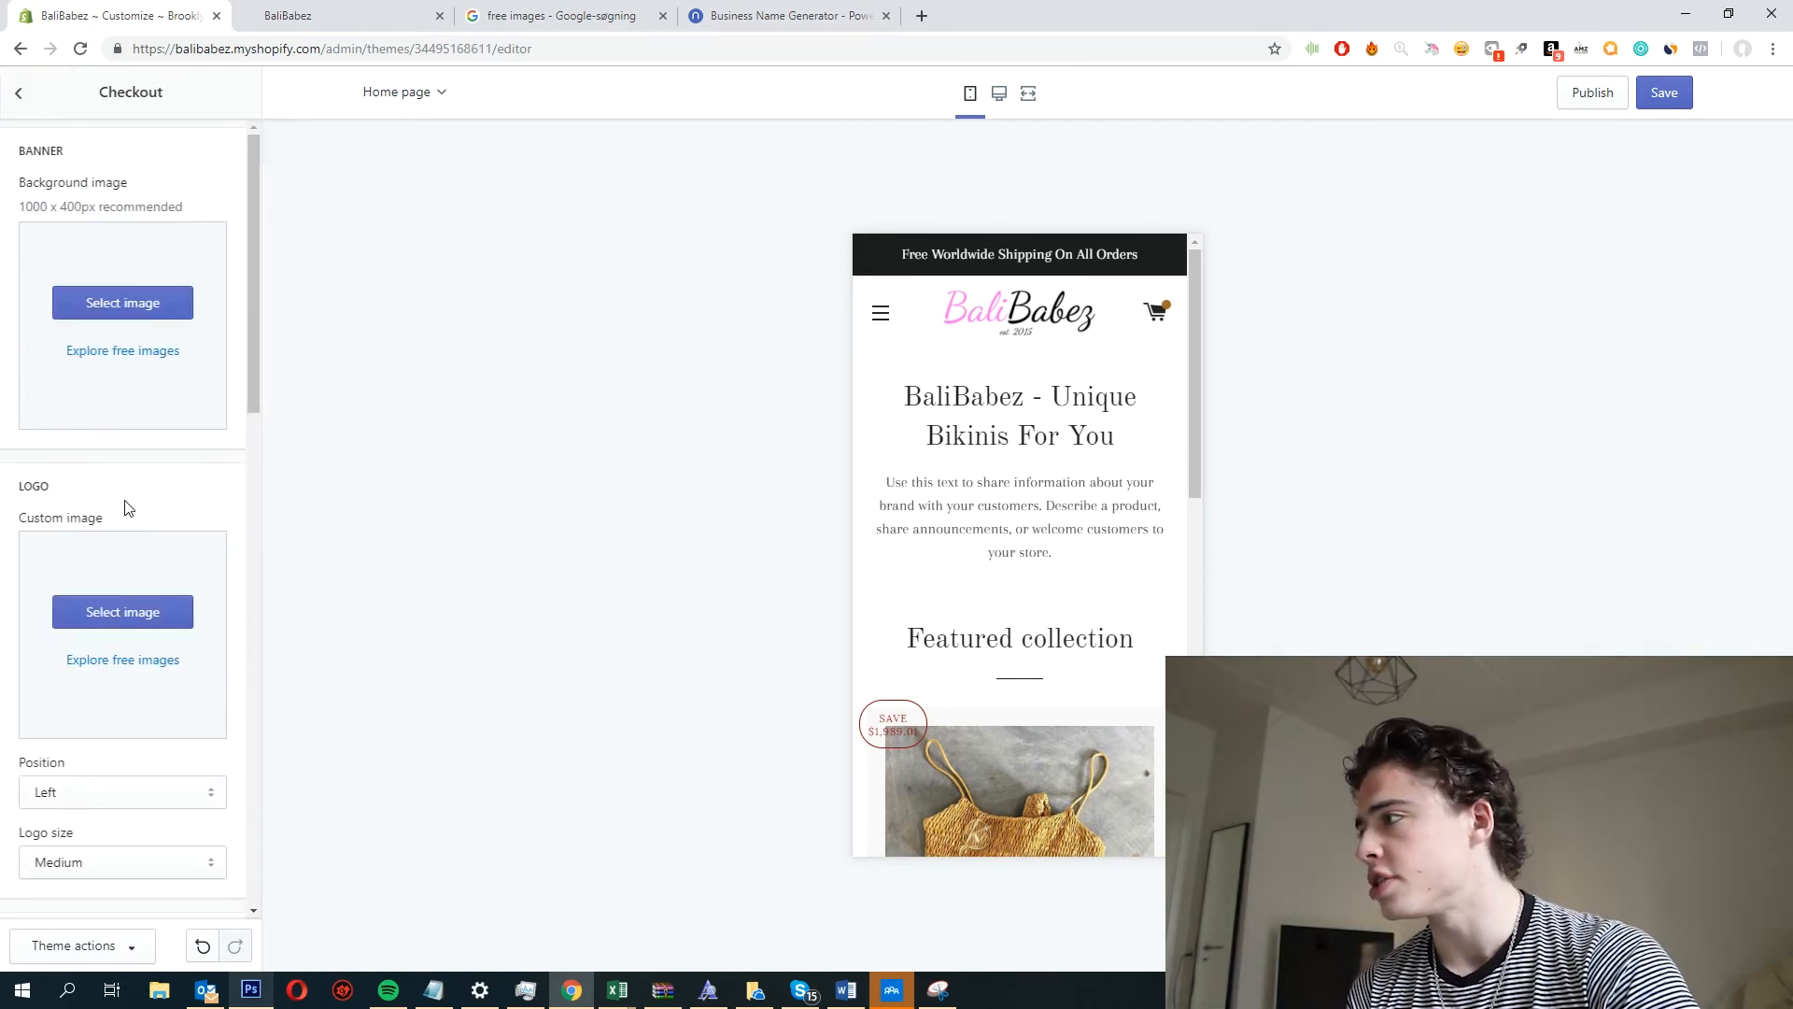
{"action": "scroll", "coordinate": [114, 521], "scroll_direction": "down", "scroll_amount": 2}
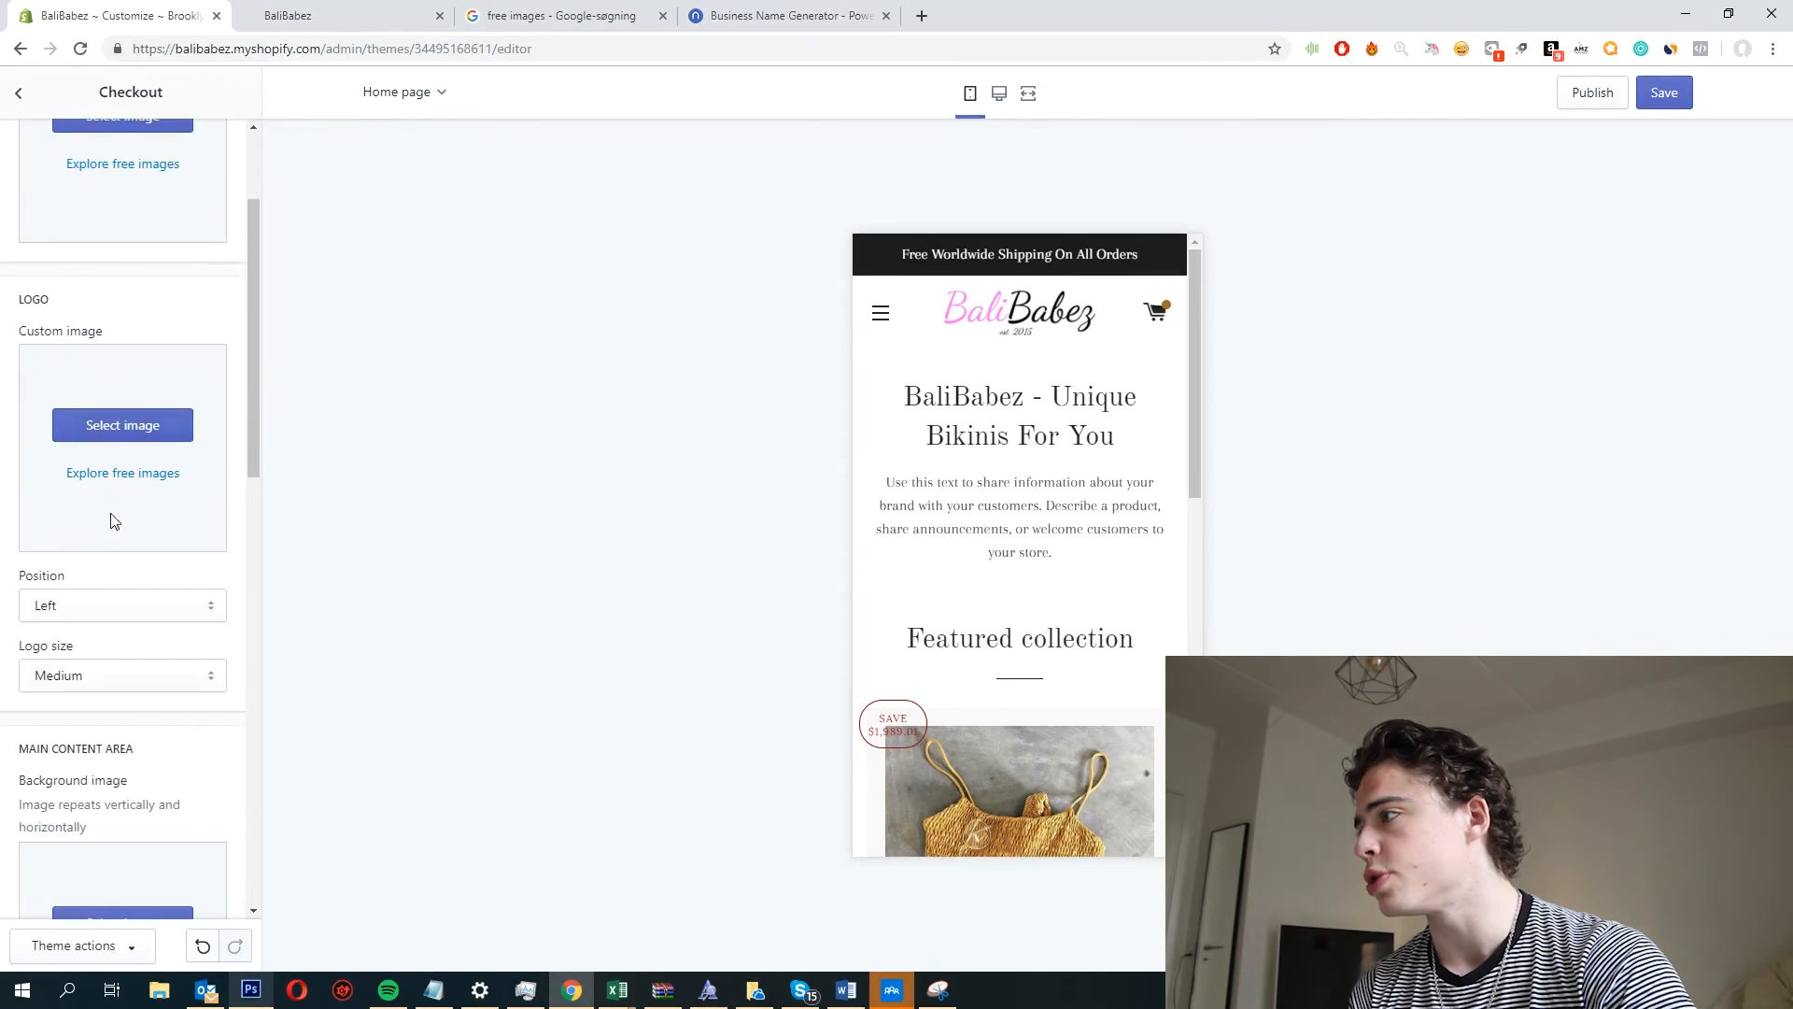
{"action": "left_click", "coordinate": [85, 436]}
{"action": "left_click", "coordinate": [160, 493]}
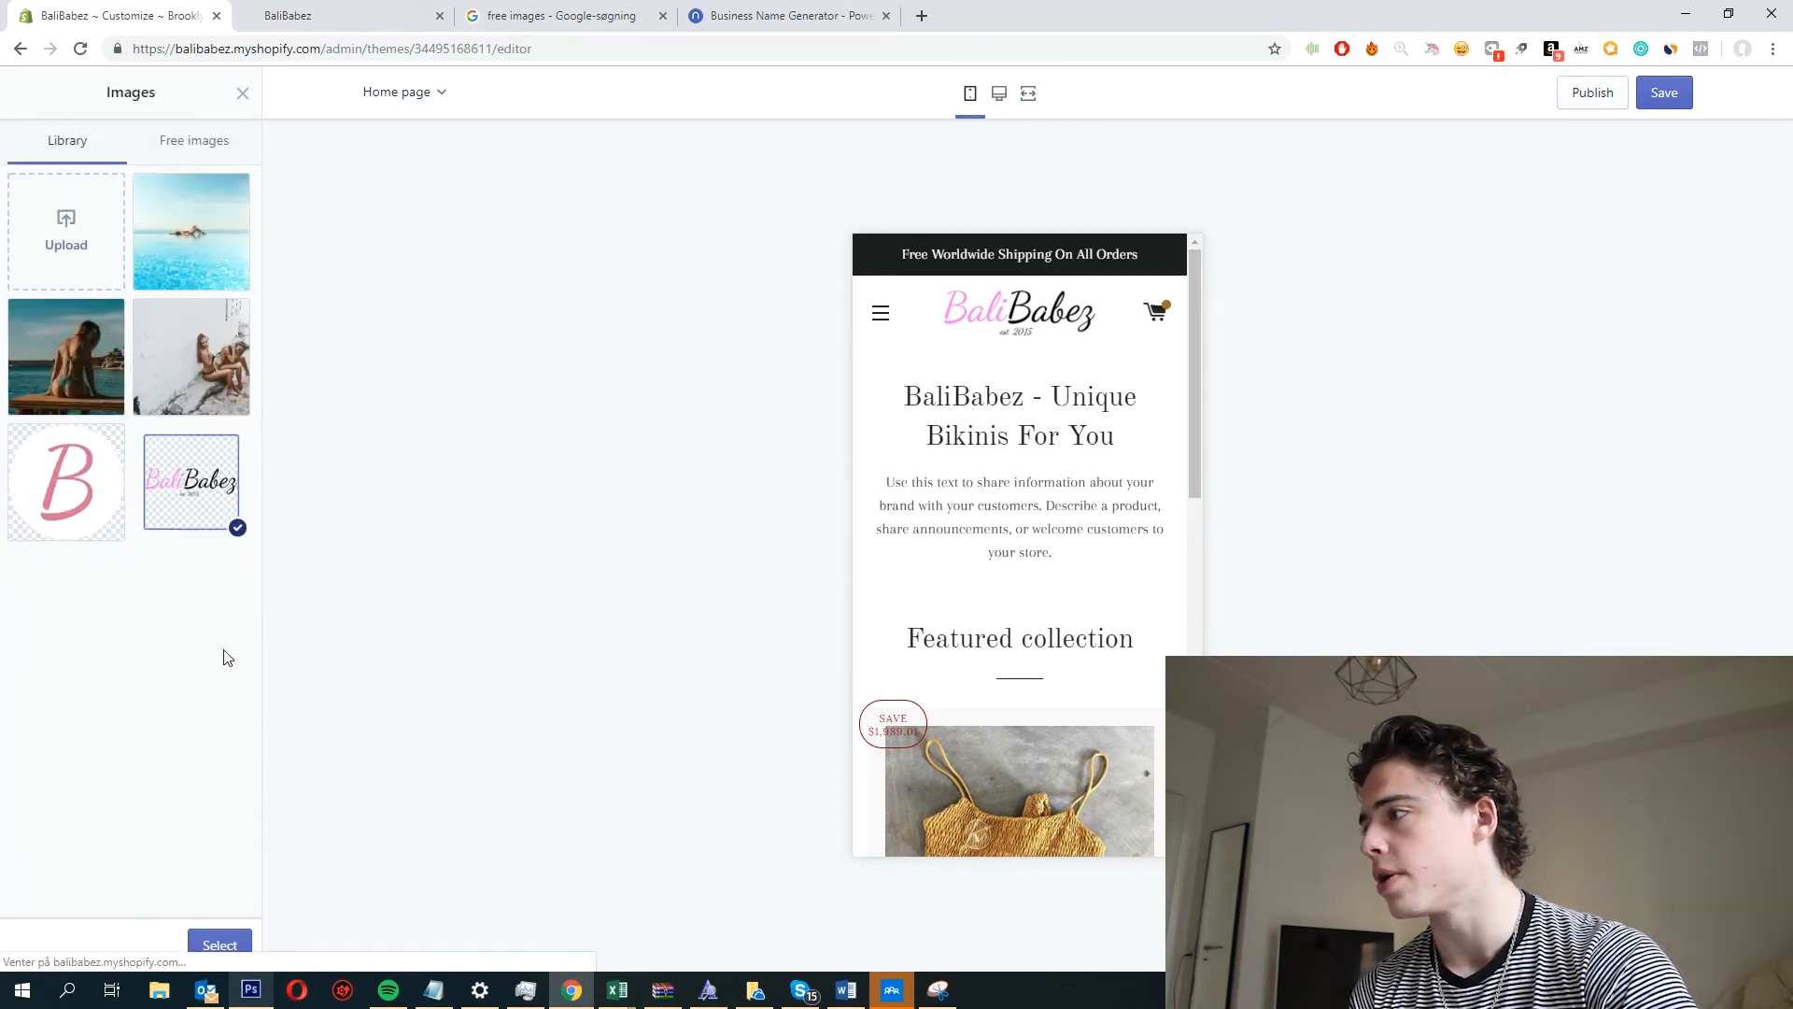
{"action": "left_click", "coordinate": [222, 945]}
Set the checkout logo's position to Center and save the theme changes.
{"action": "scroll", "coordinate": [125, 540], "scroll_direction": "down", "scroll_amount": 3}
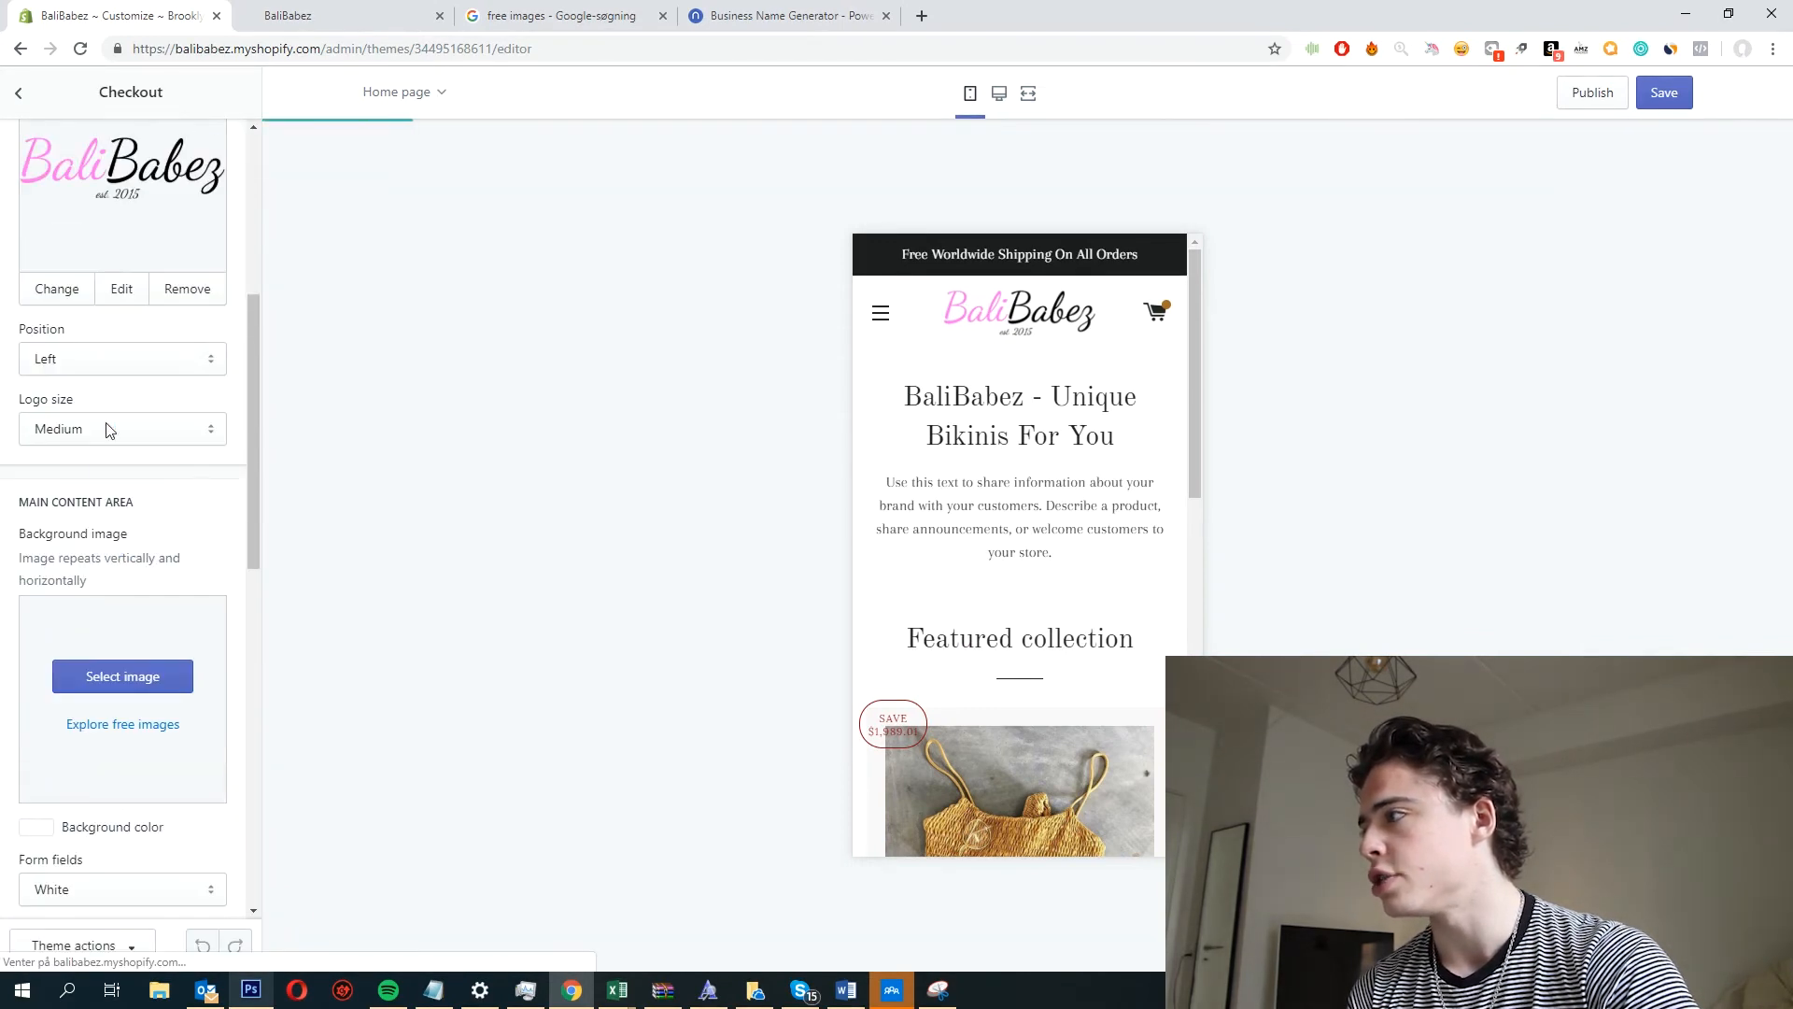
{"action": "left_click", "coordinate": [117, 355]}
{"action": "left_click", "coordinate": [81, 398]}
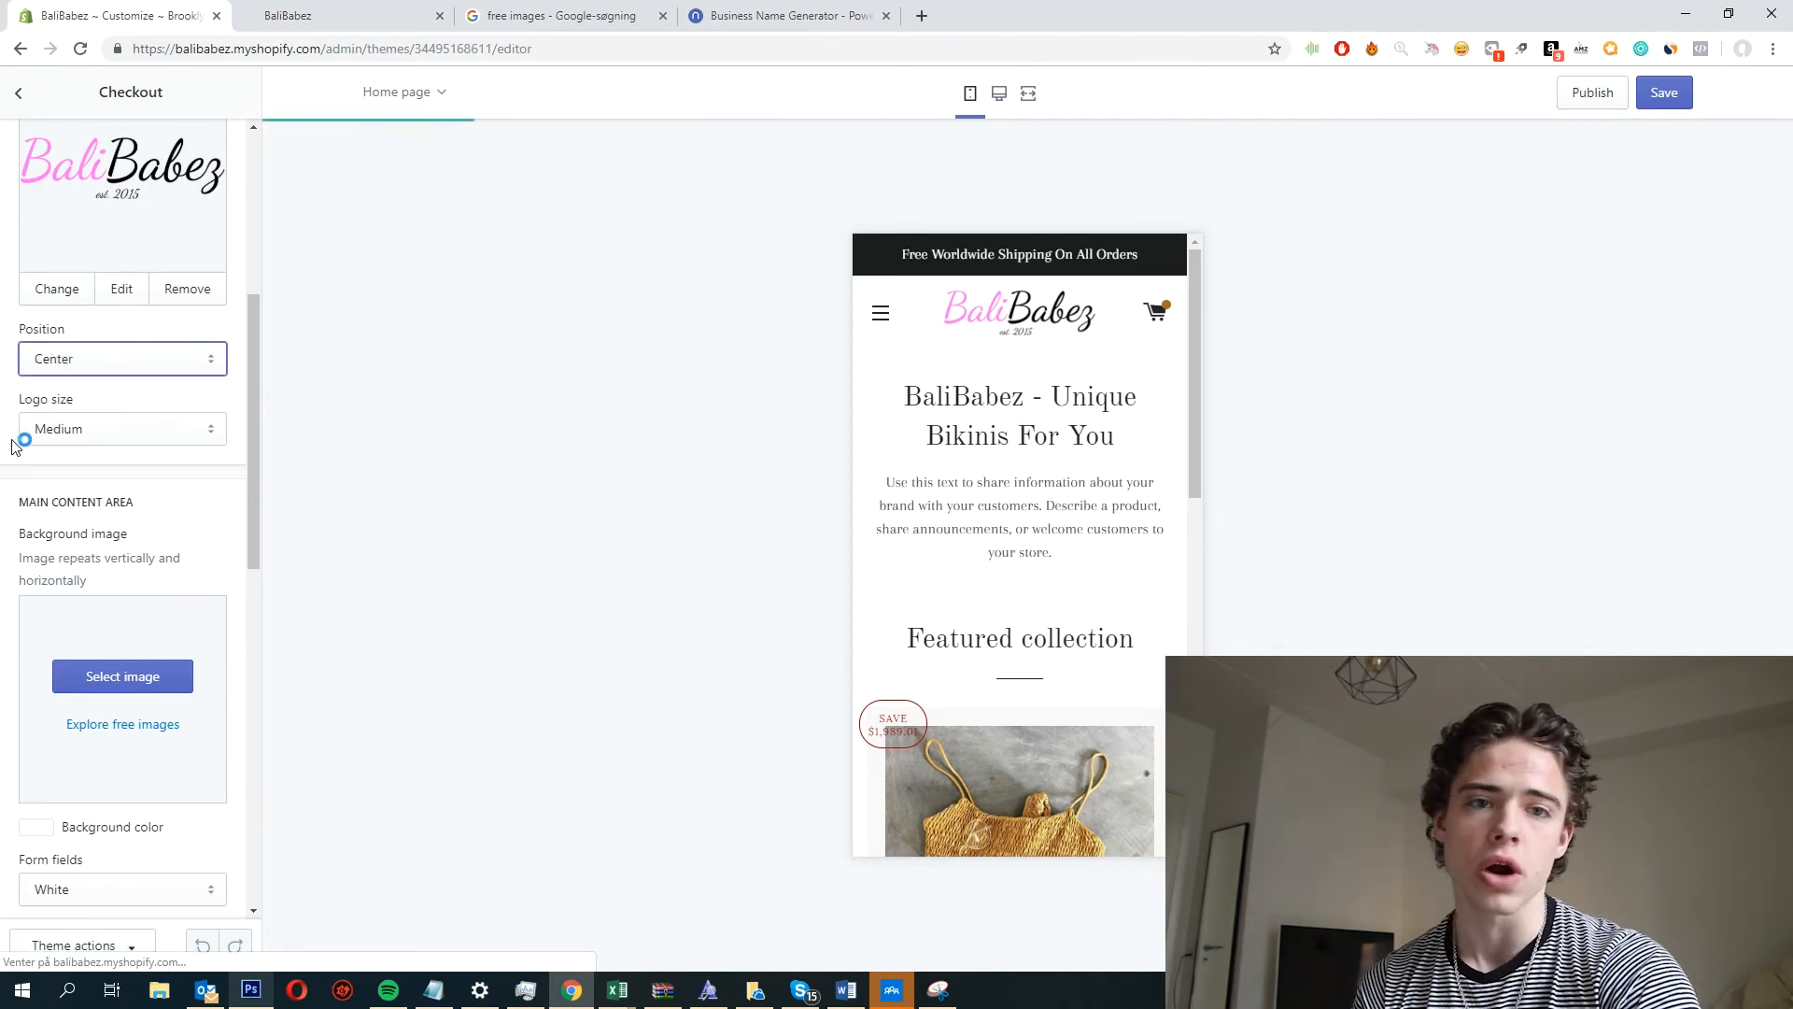
{"action": "scroll", "coordinate": [92, 461], "scroll_direction": "down", "scroll_amount": 5}
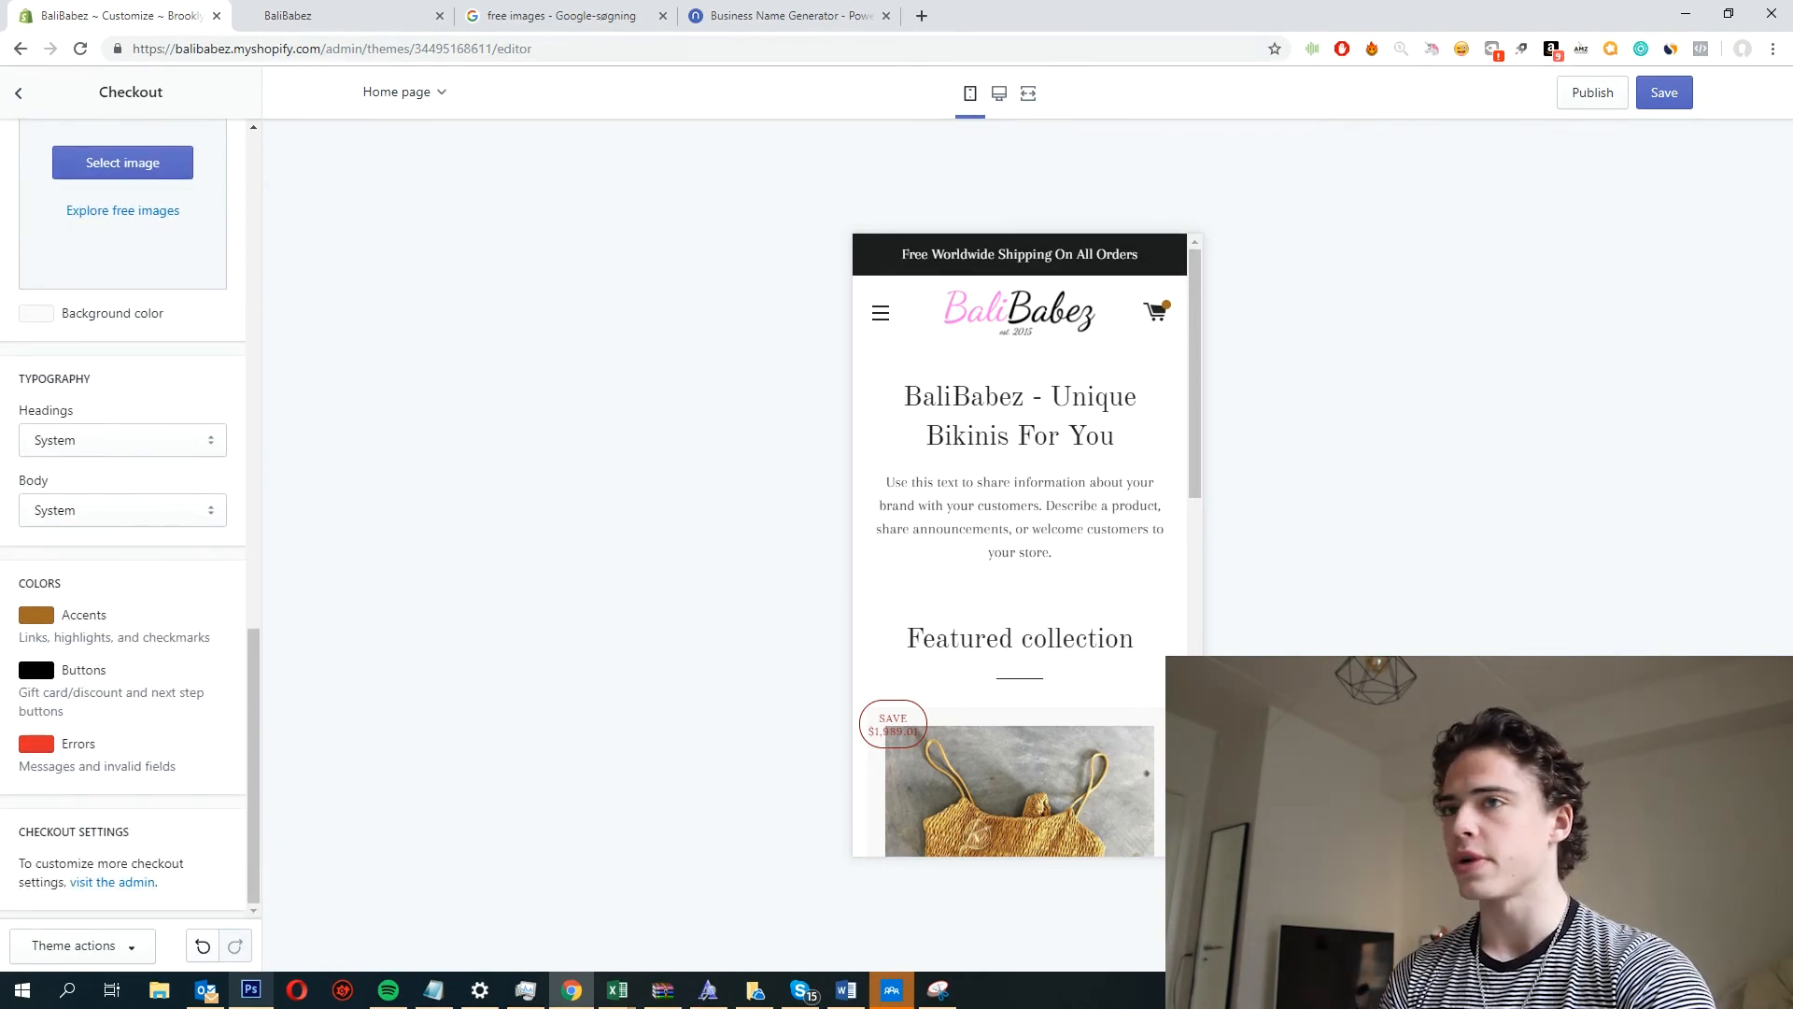
{"action": "left_click", "coordinate": [1666, 93]}
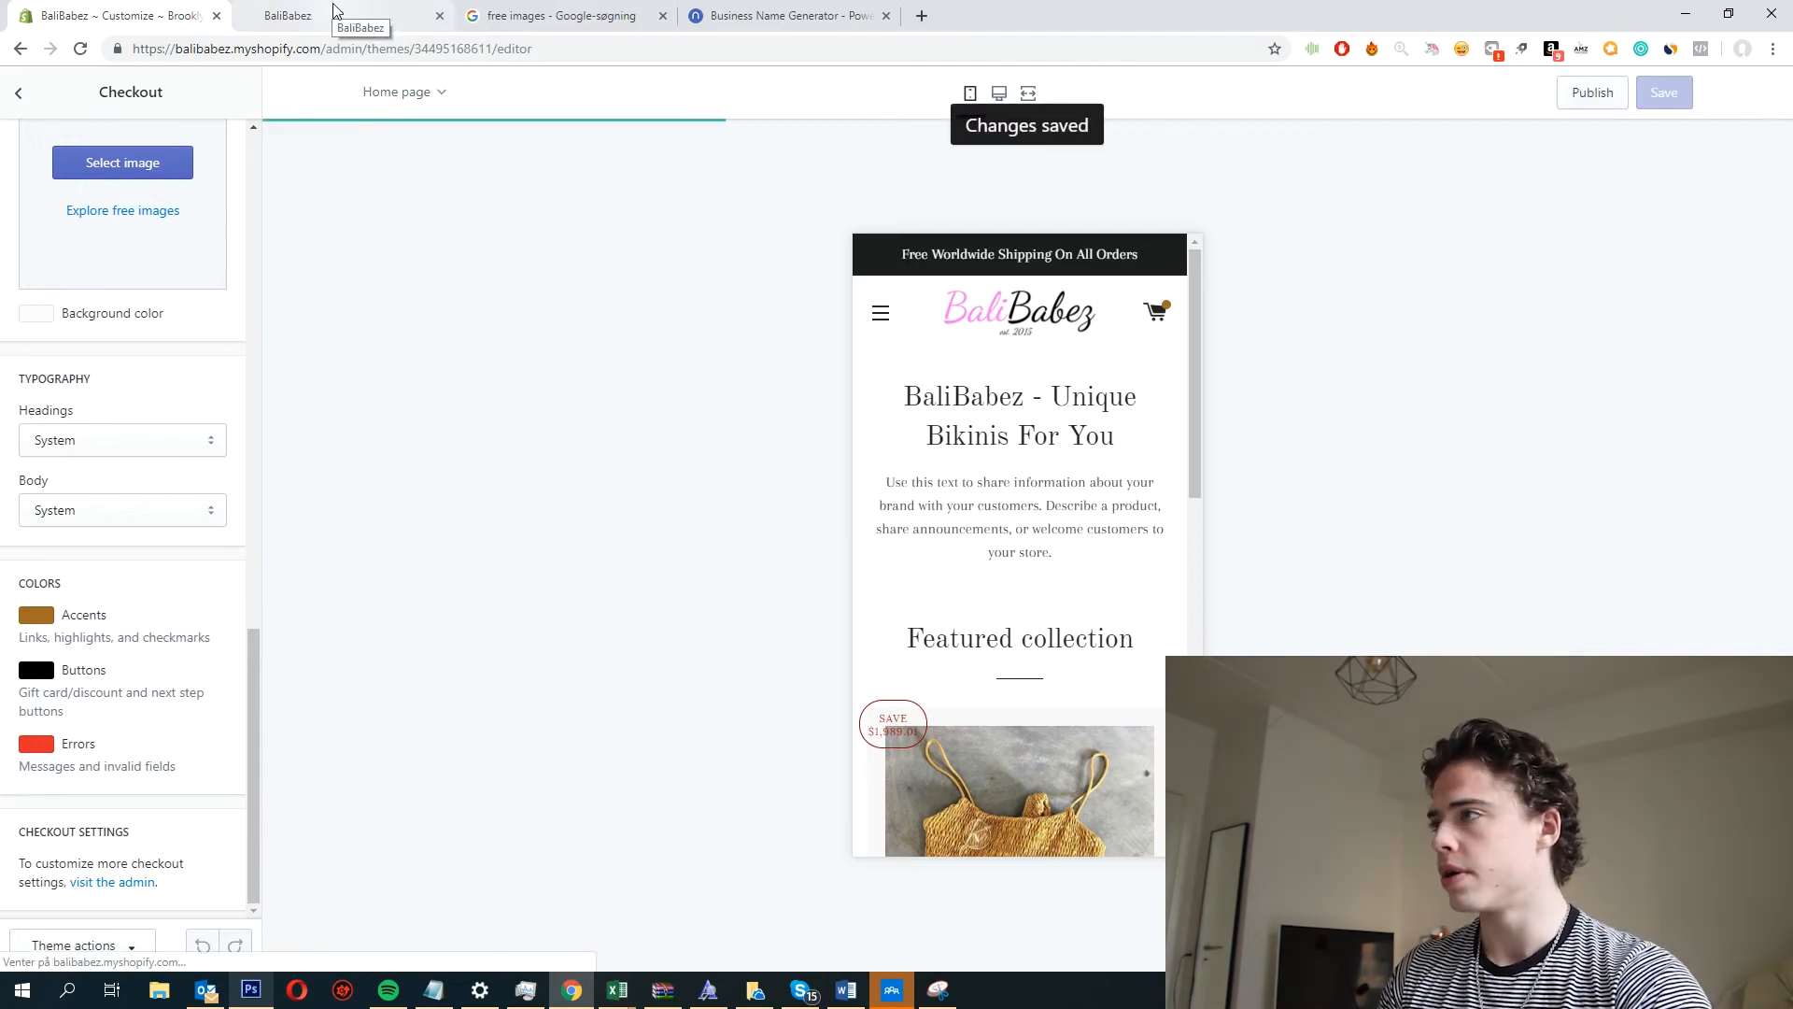
Check the store preview in the other browser tab and publish the Brooklyn theme.
{"action": "left_click", "coordinate": [336, 10]}
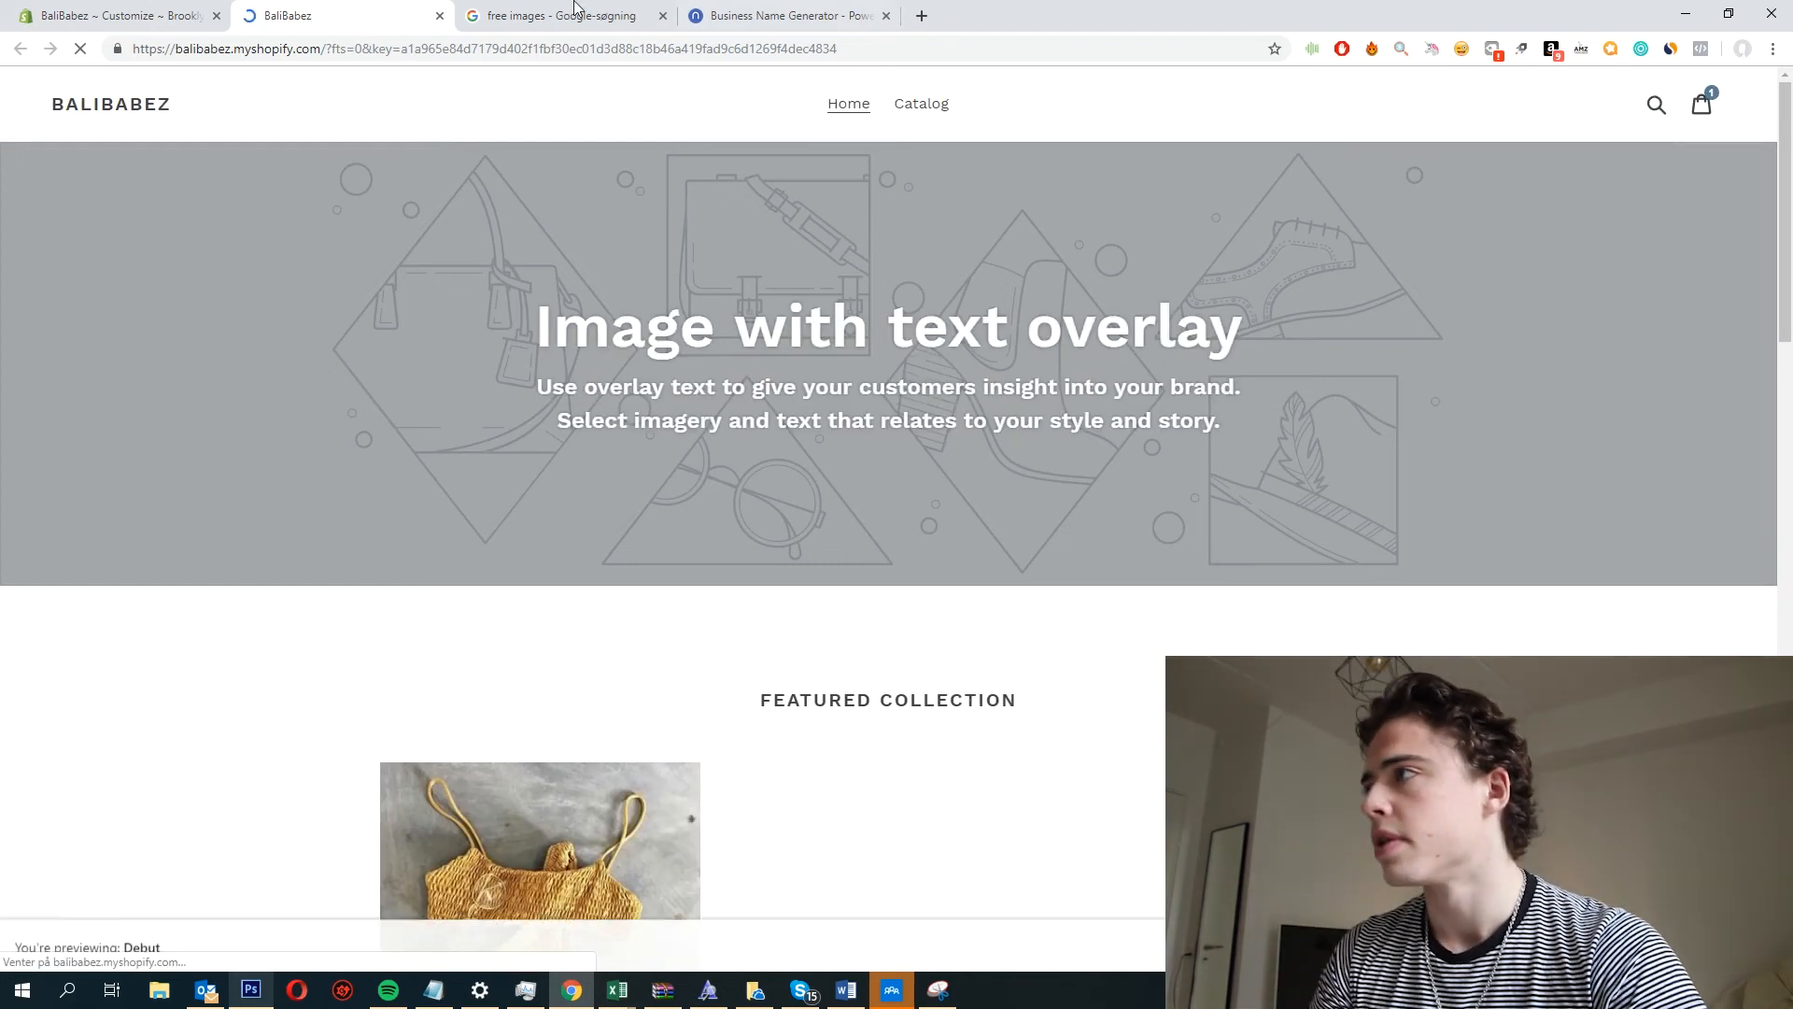
{"action": "left_click", "coordinate": [112, 15]}
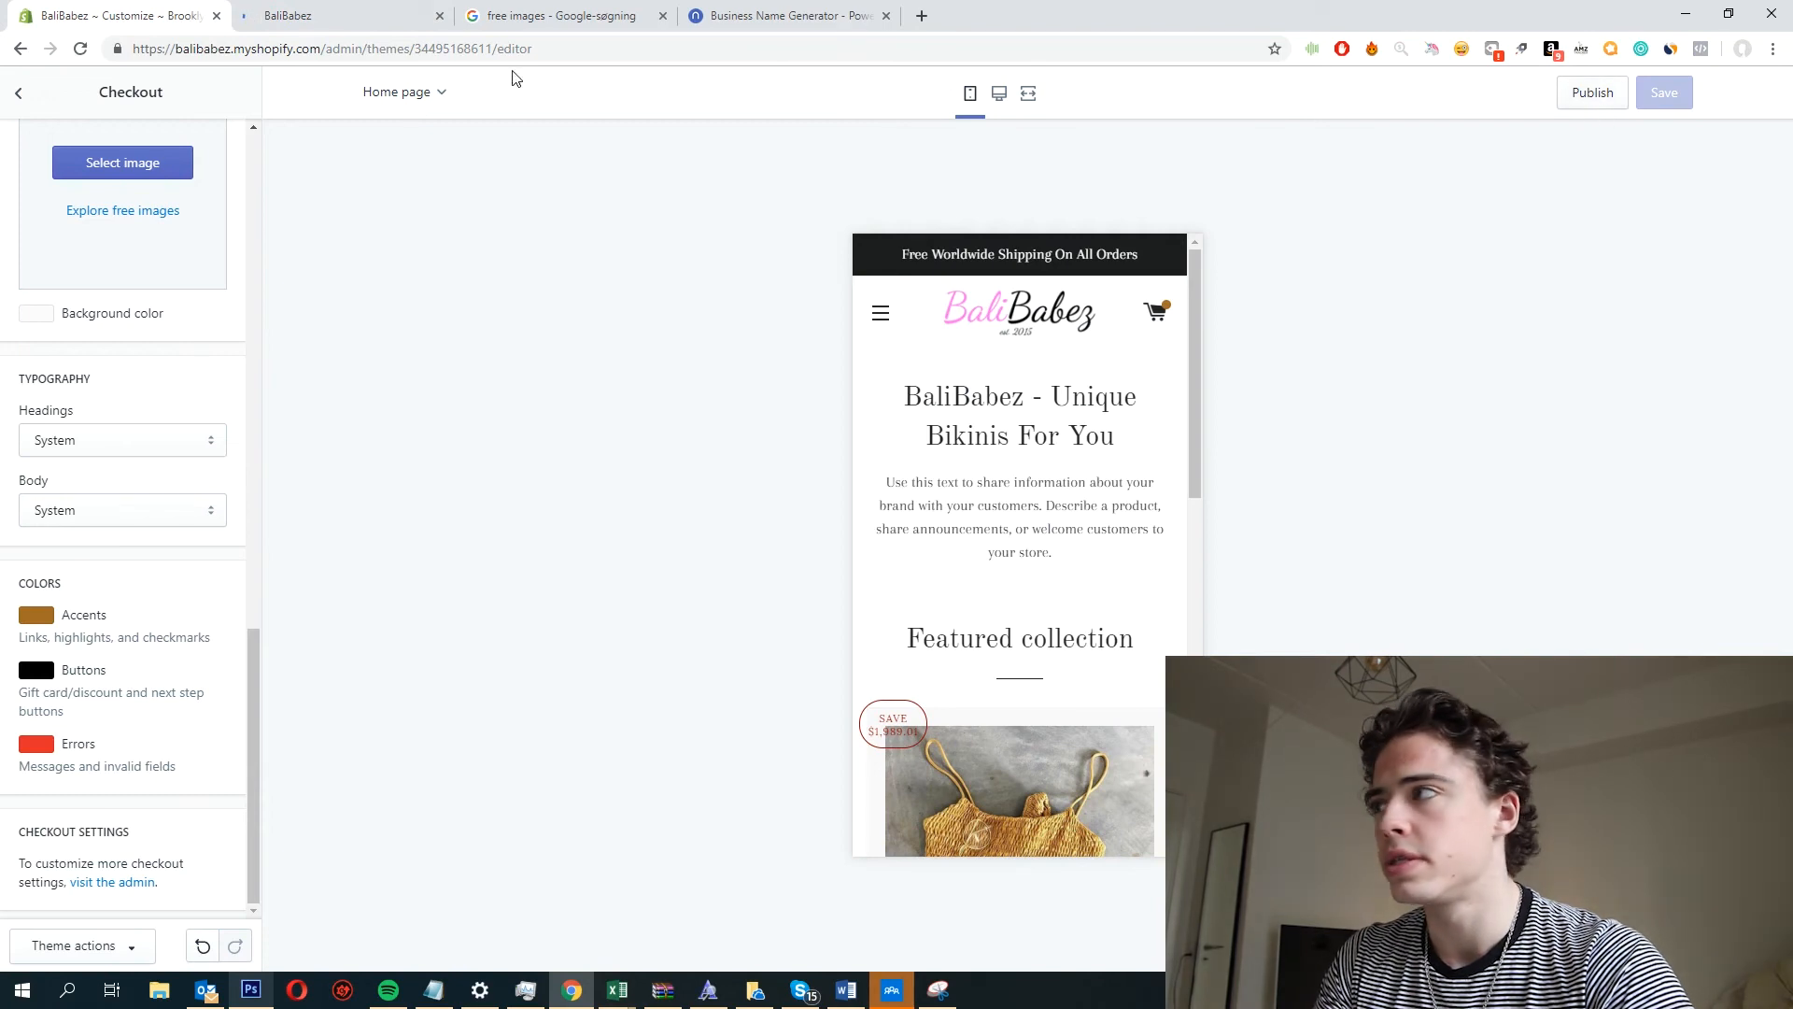
{"action": "left_click", "coordinate": [1608, 91]}
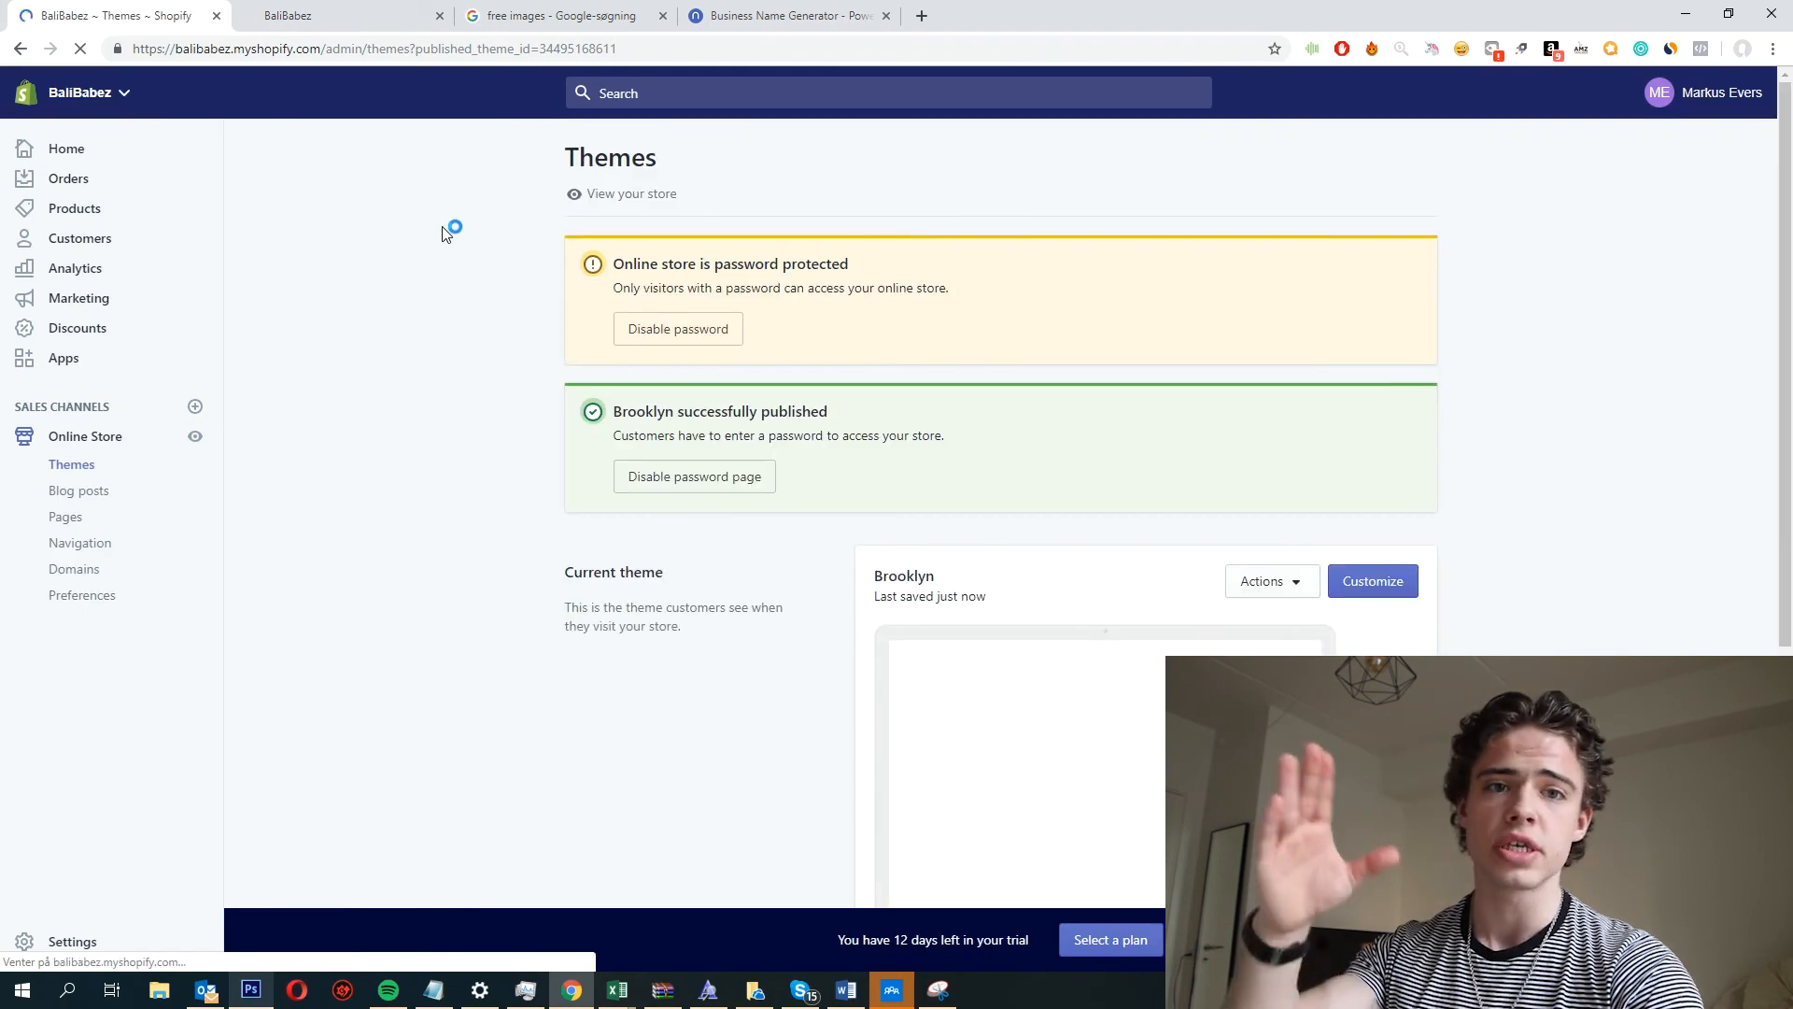
Preview the current Brooklyn theme and look through the store's home page.
{"action": "scroll", "coordinate": [1221, 523], "scroll_direction": "down", "scroll_amount": 2}
{"action": "scroll", "coordinate": [1220, 523], "scroll_direction": "down", "scroll_amount": 1}
{"action": "left_click", "coordinate": [1264, 300]}
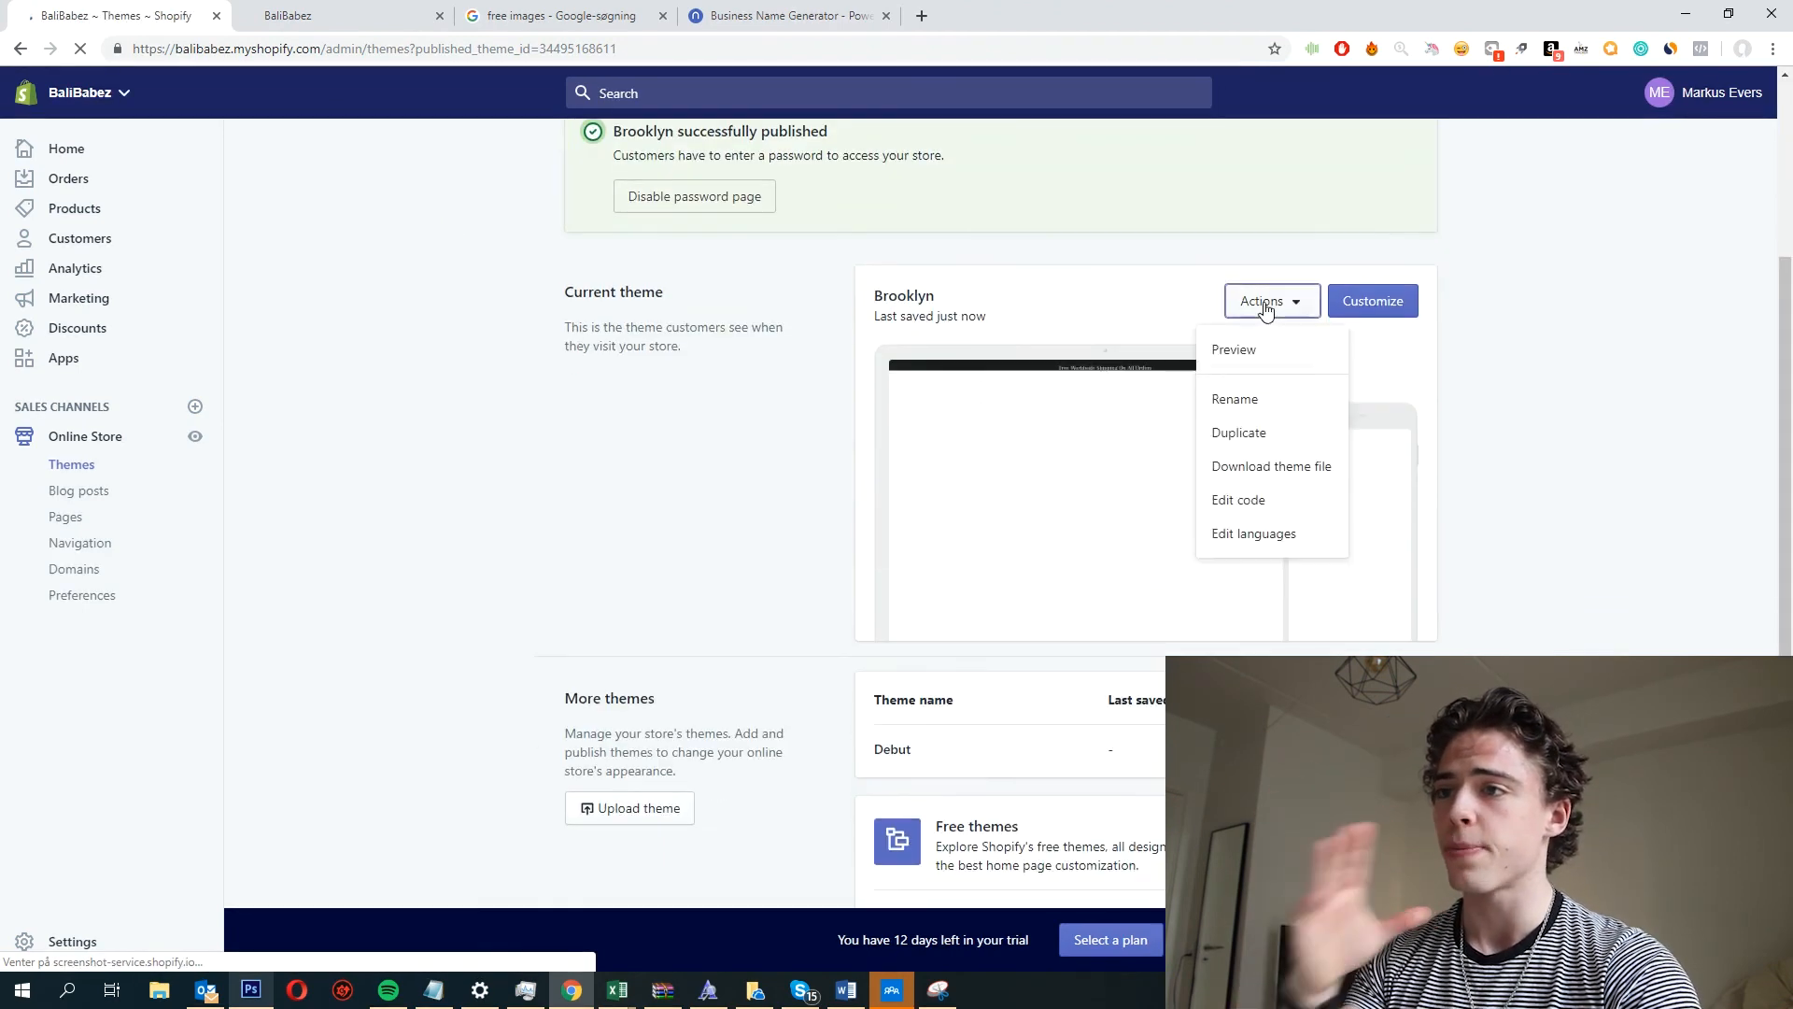
{"action": "left_click", "coordinate": [1251, 352]}
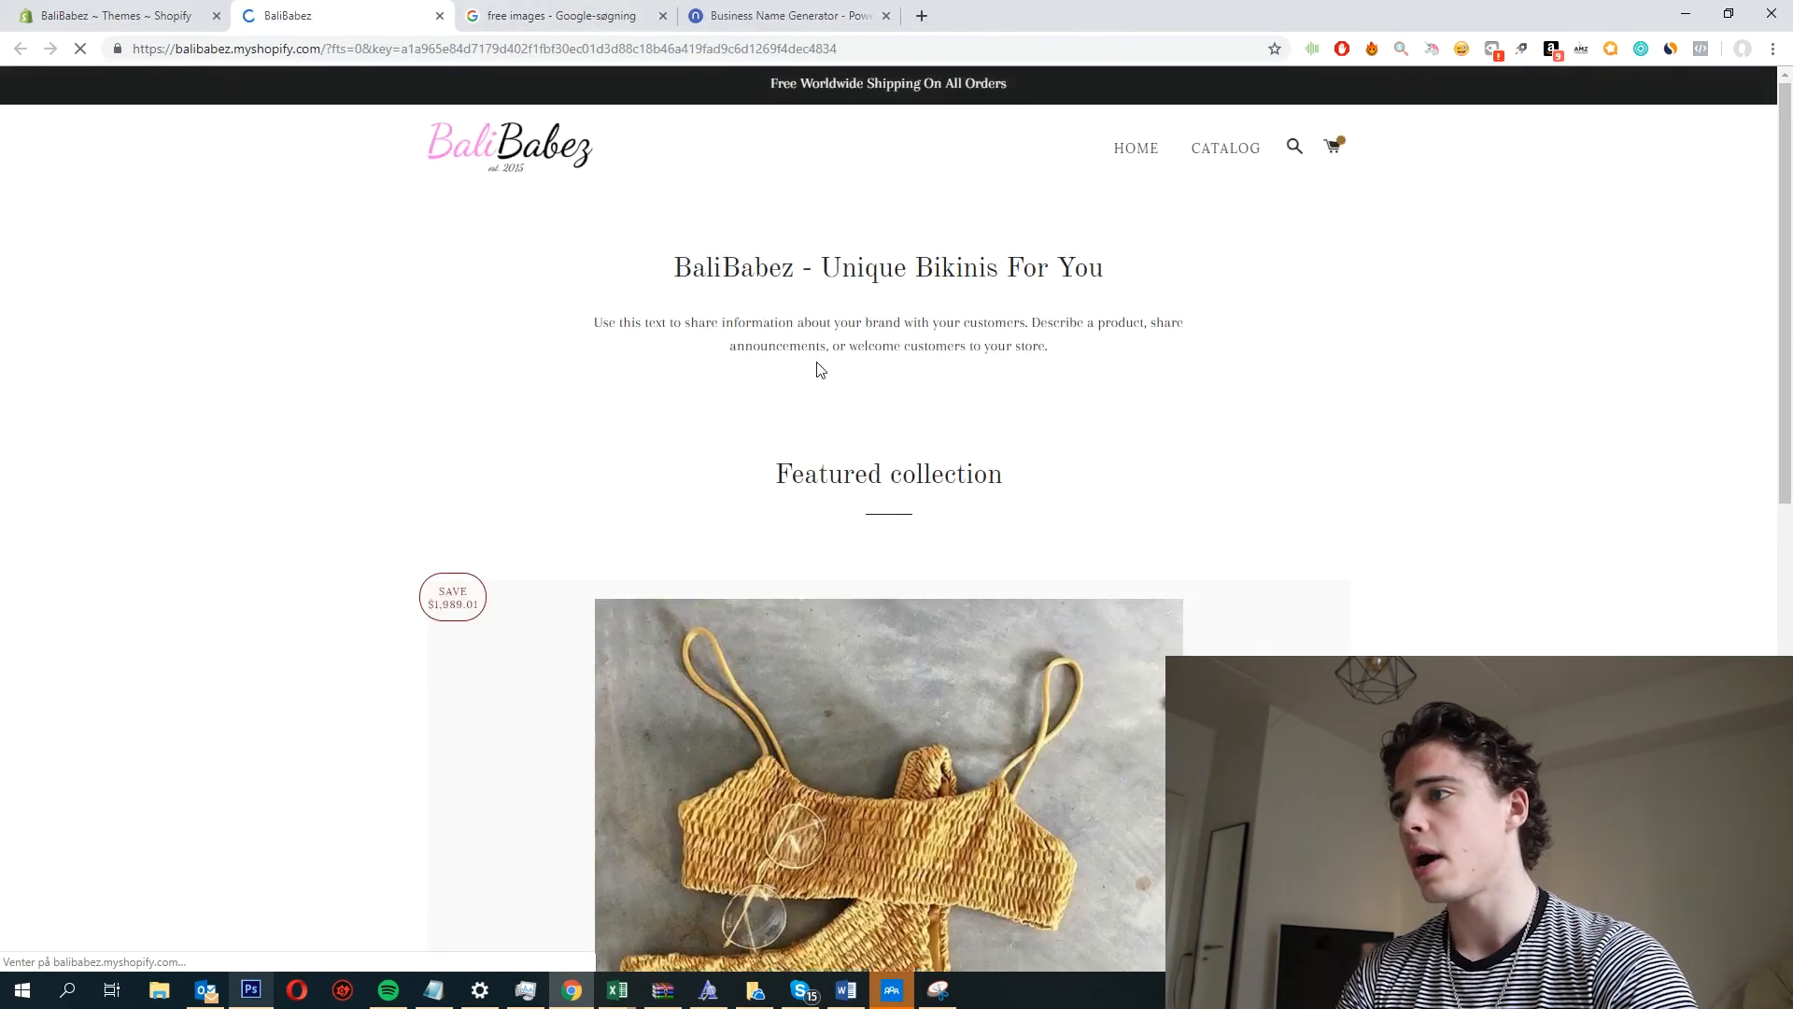
{"action": "scroll", "coordinate": [820, 364], "scroll_direction": "down", "scroll_amount": 10}
{"action": "scroll", "coordinate": [818, 369], "scroll_direction": "up", "scroll_amount": 10}
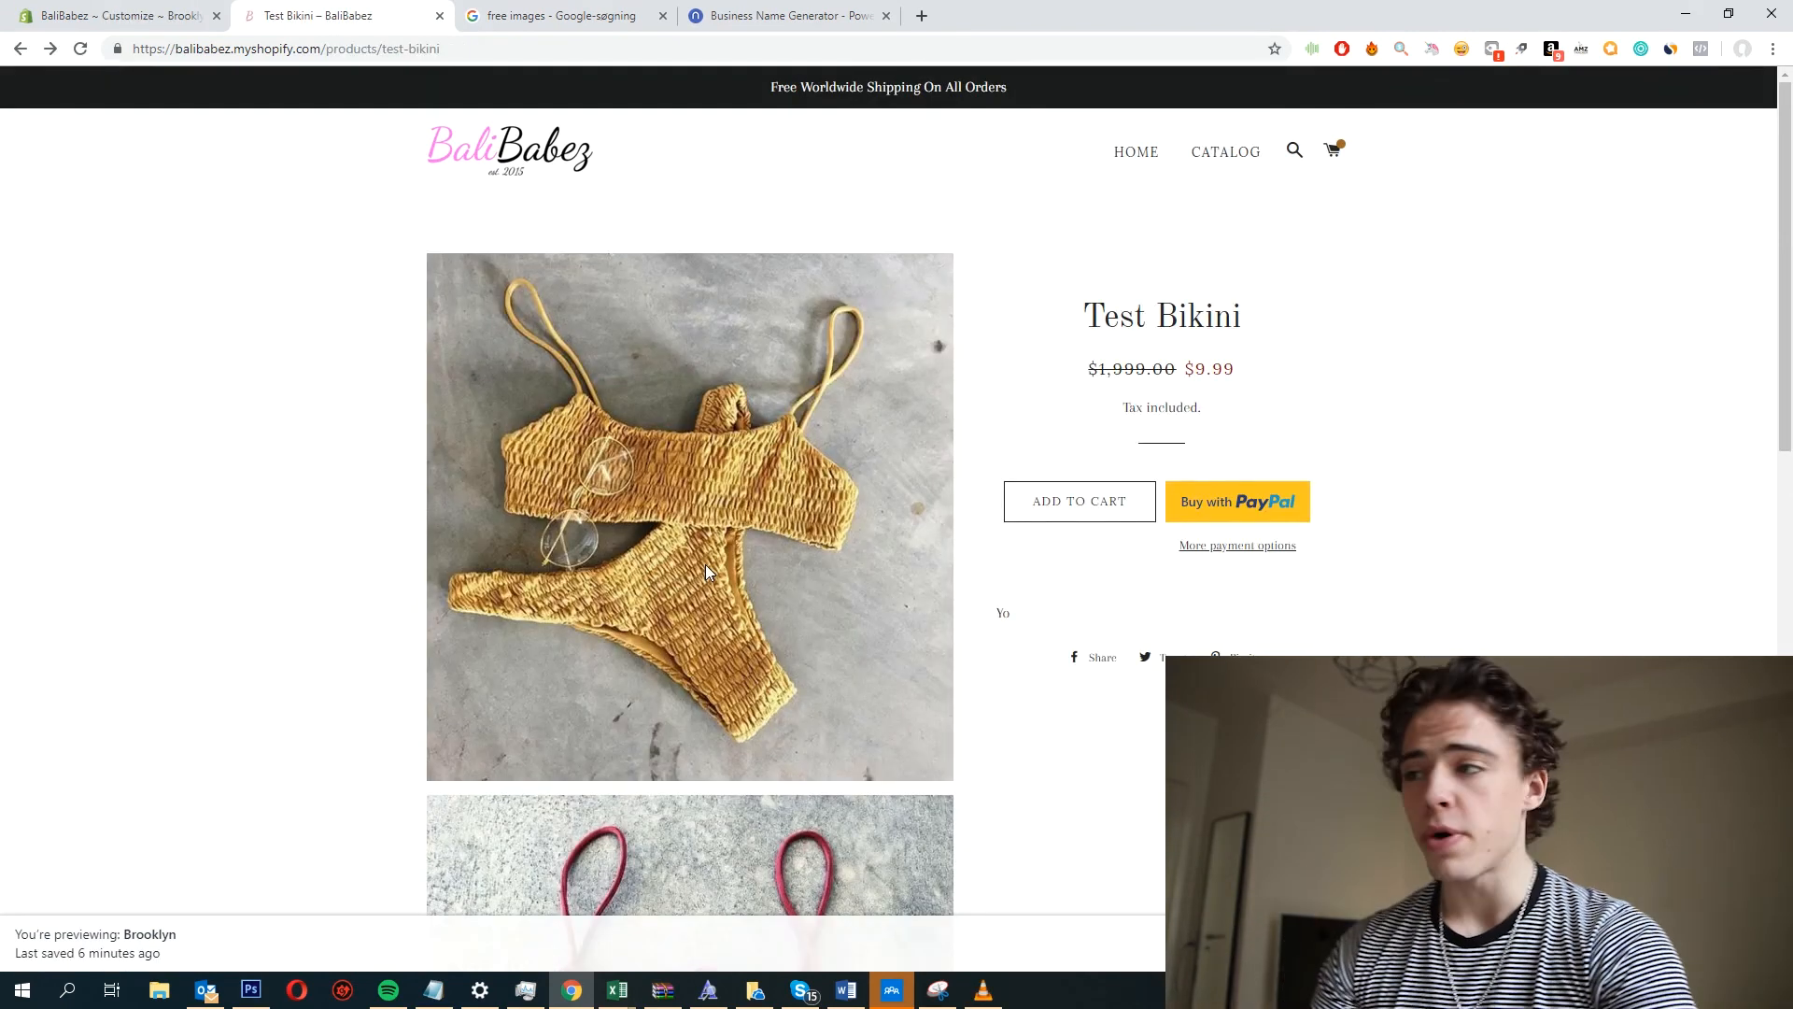
Show the Test Bikini product page in the browser's iPhone X device emulation and examine its mobile layout.
{"action": "key", "text": "ctrl+shift+i"}
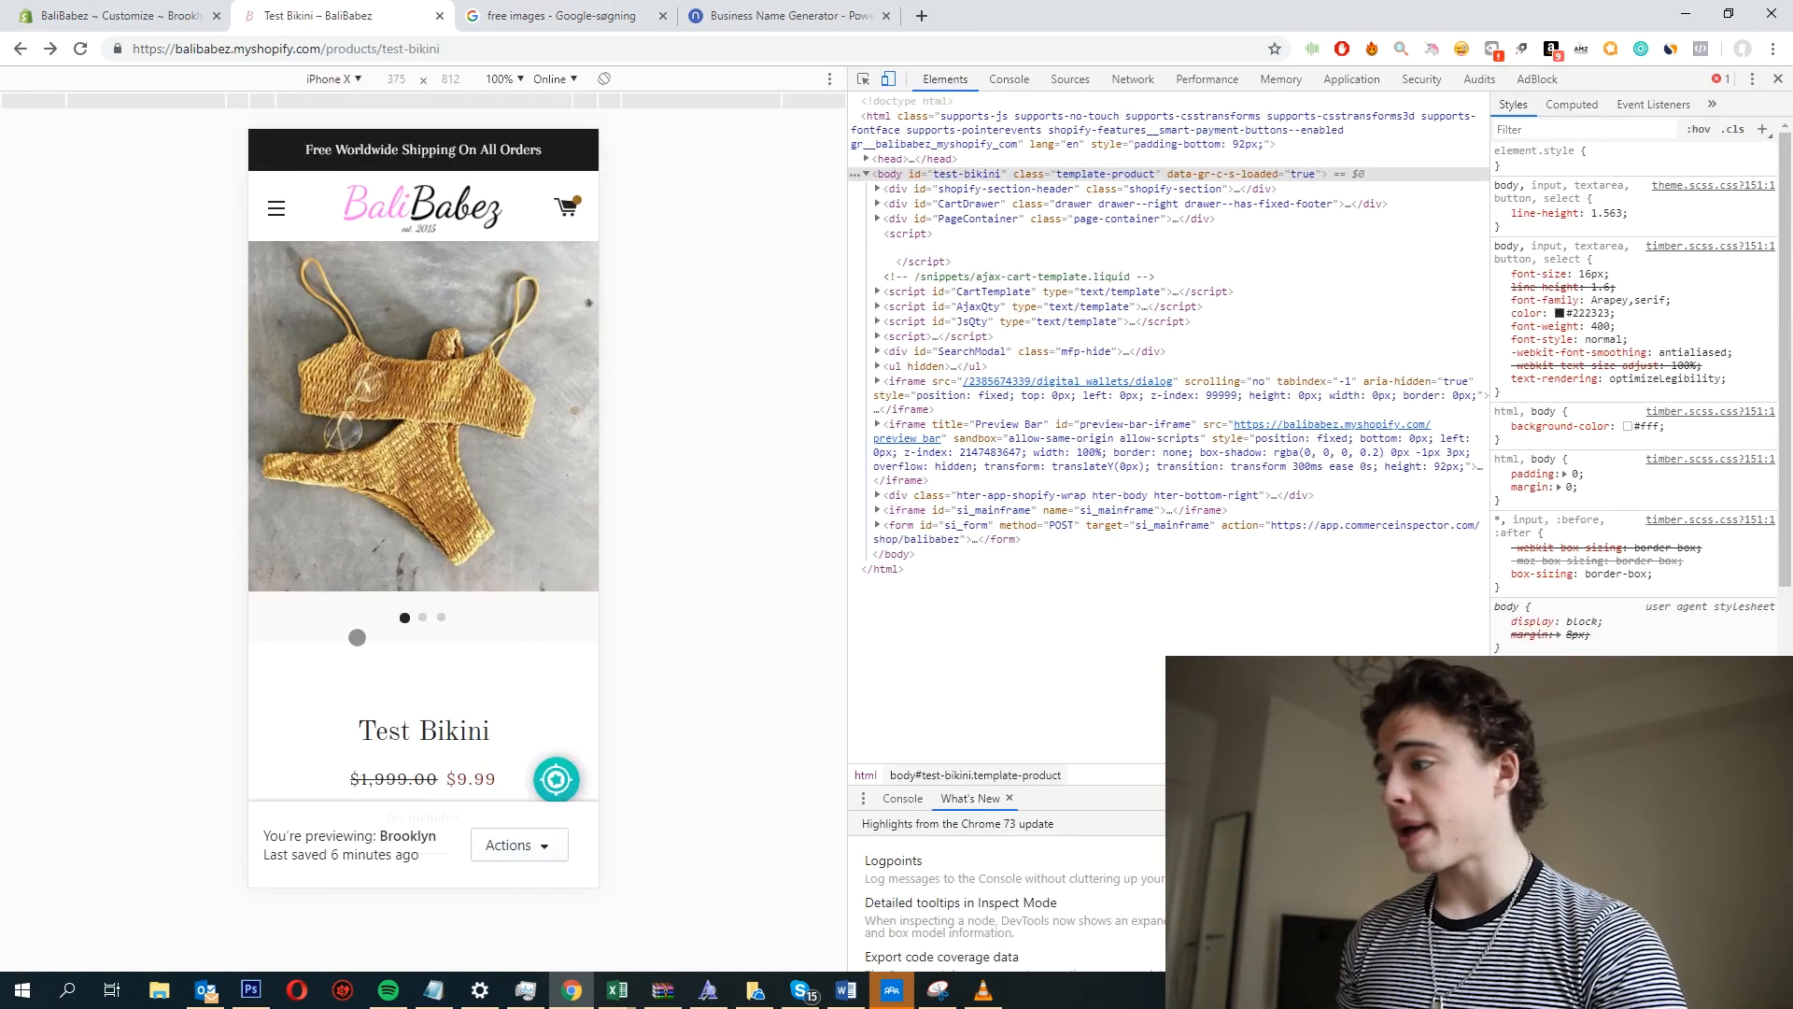
{"action": "scroll", "coordinate": [371, 653], "scroll_direction": "down", "scroll_amount": 6}
{"action": "scroll", "coordinate": [378, 685], "scroll_direction": "up", "scroll_amount": 6}
{"action": "scroll", "coordinate": [378, 684], "scroll_direction": "down", "scroll_amount": 6}
{"action": "scroll", "coordinate": [392, 680], "scroll_direction": "up", "scroll_amount": 6}
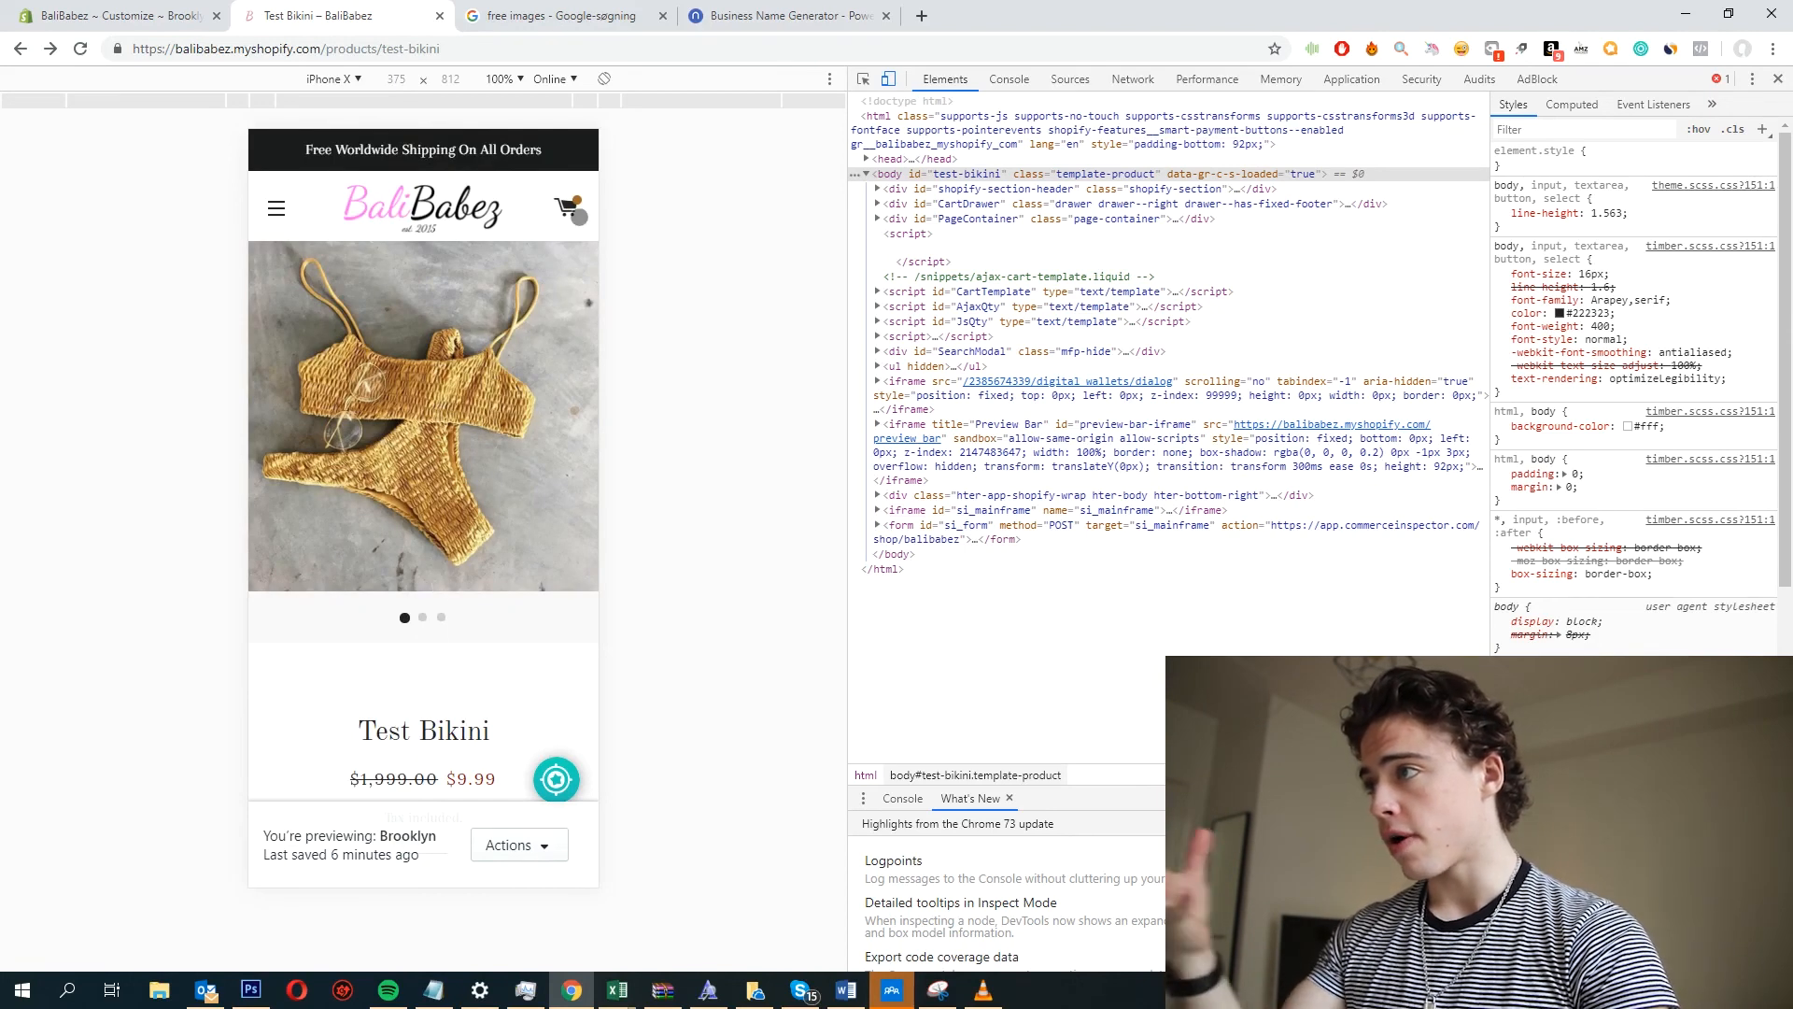
Return to the Brooklyn theme editor's checkout settings and set the Accents color for links, highlights and checkmarks to #1A1A1A.
{"action": "left_click", "coordinate": [570, 207]}
{"action": "left_click", "coordinate": [580, 169]}
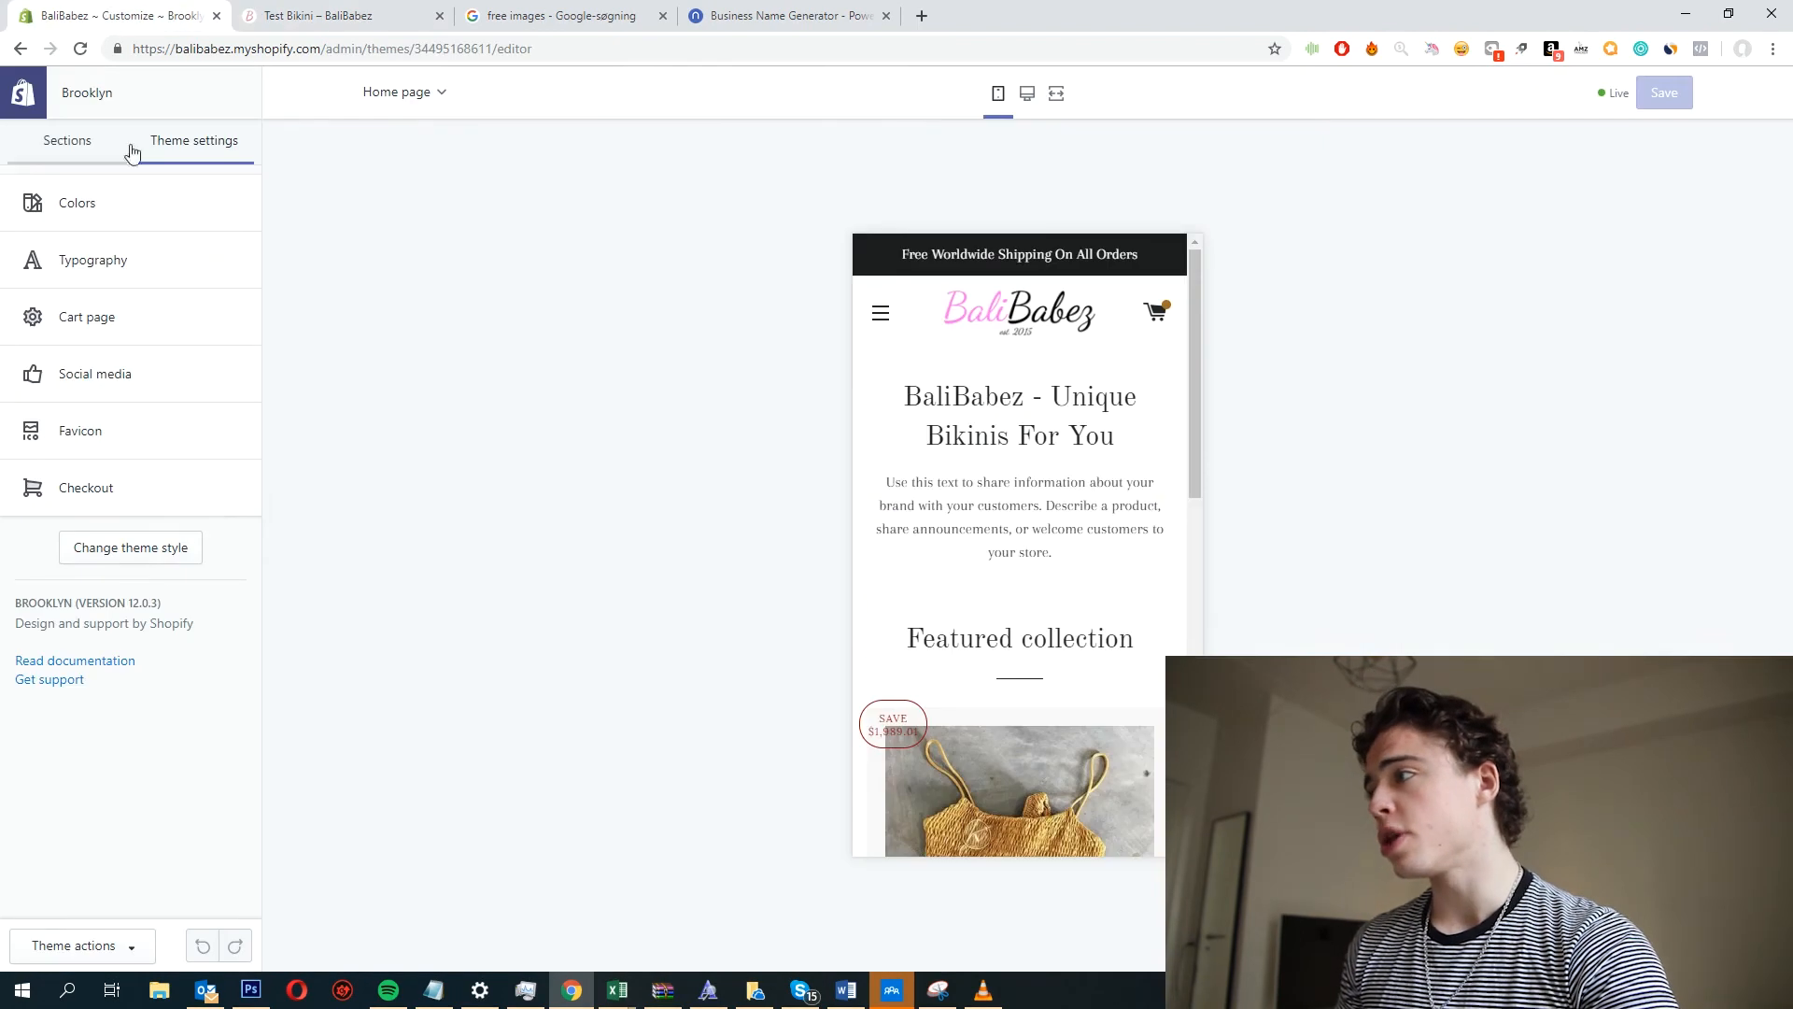
{"action": "left_click", "coordinate": [132, 505]}
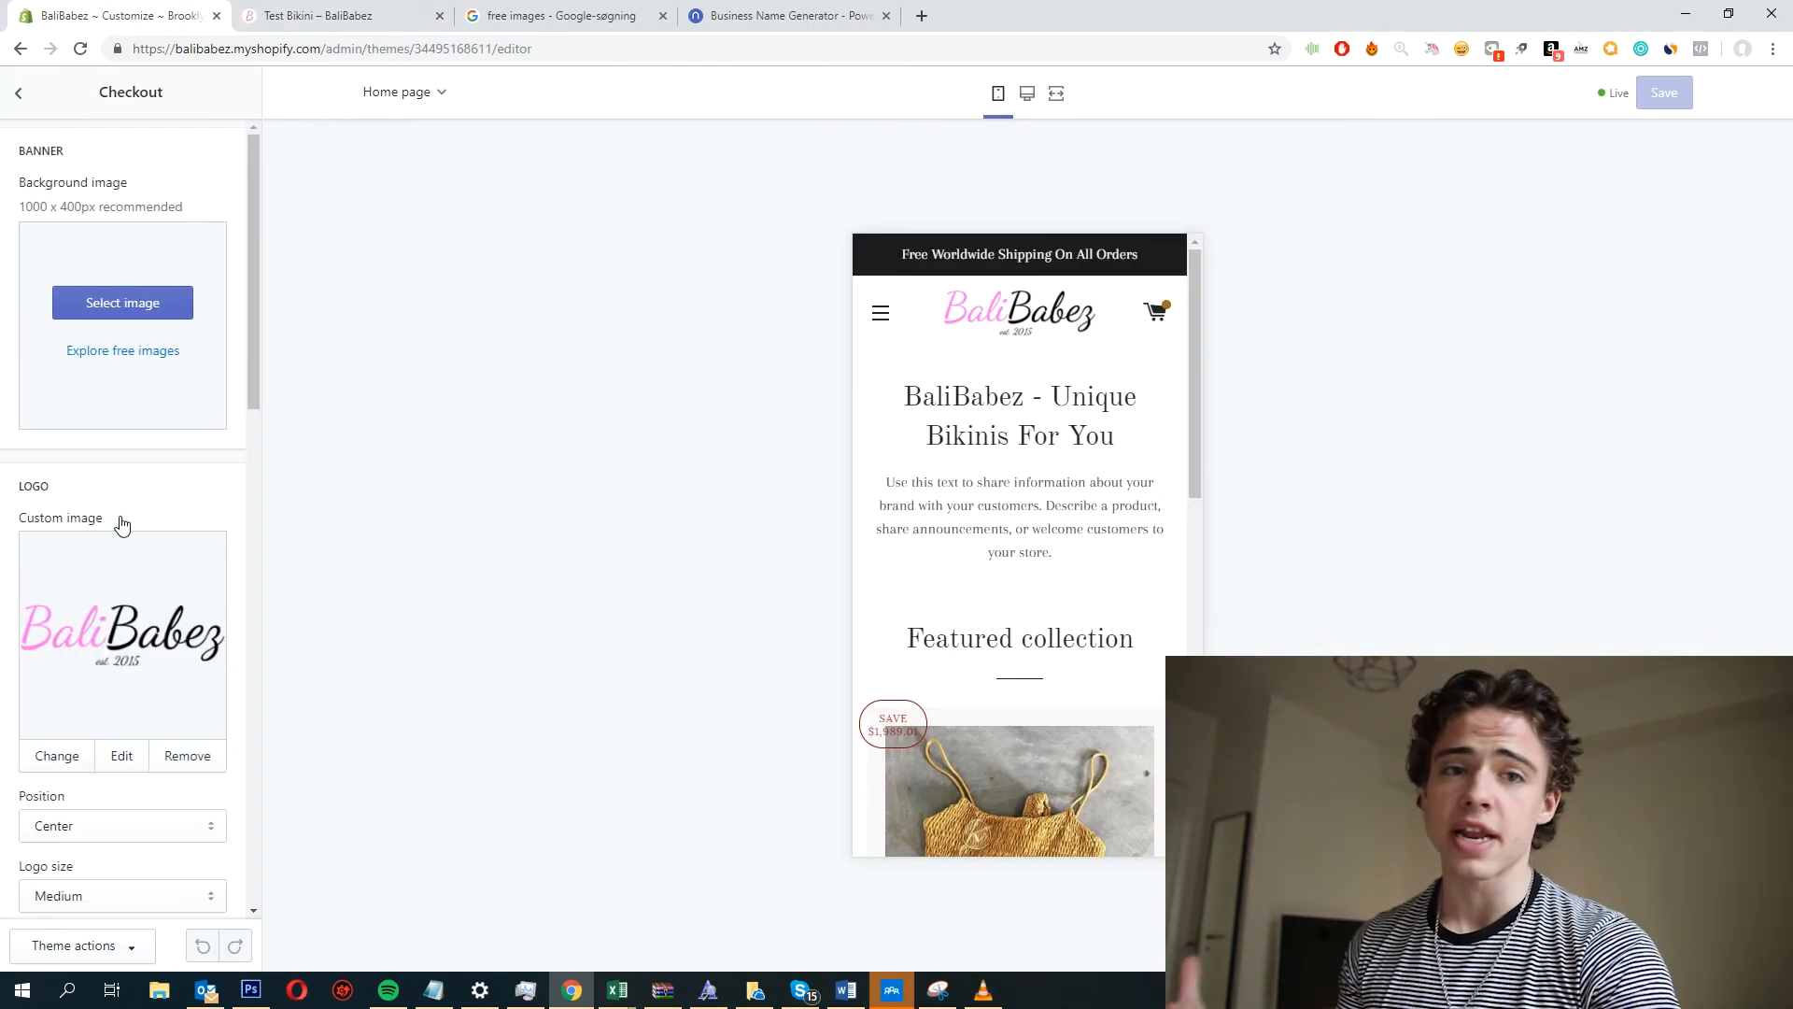
{"action": "scroll", "coordinate": [122, 525], "scroll_direction": "down", "scroll_amount": 10}
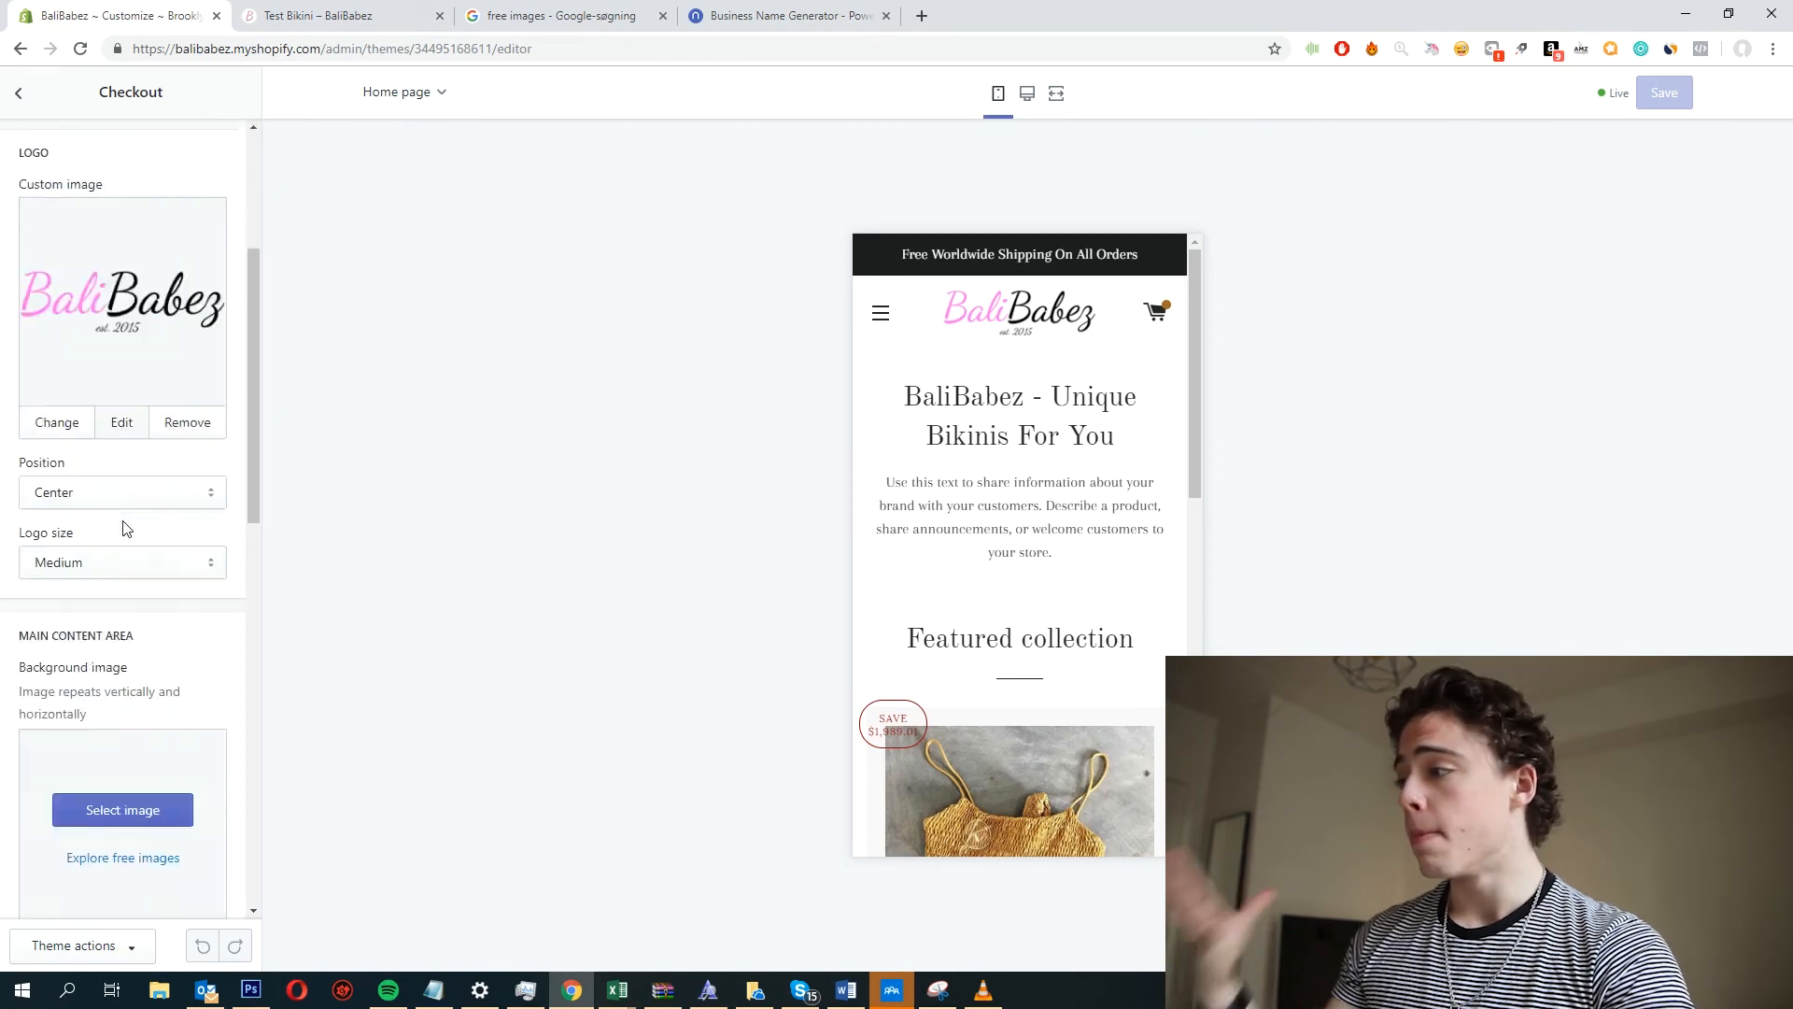
{"action": "scroll", "coordinate": [143, 545], "scroll_direction": "down", "scroll_amount": 2}
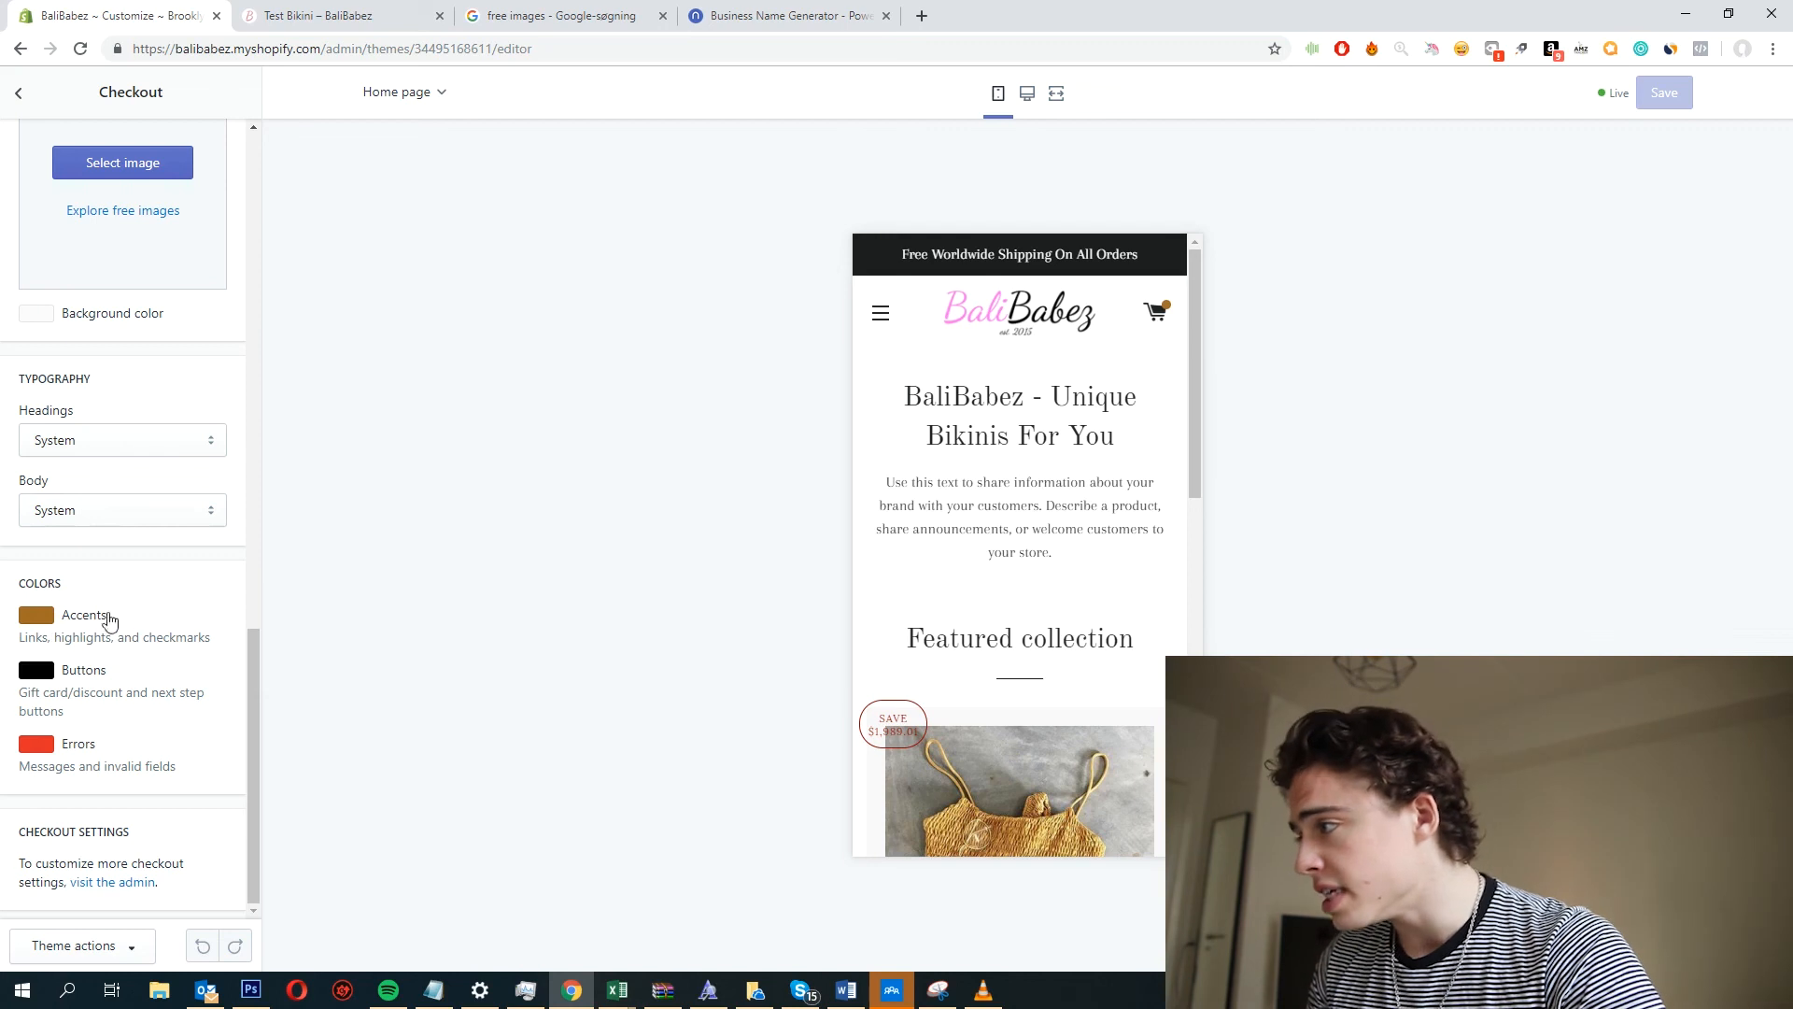
{"action": "left_click", "coordinate": [38, 622]}
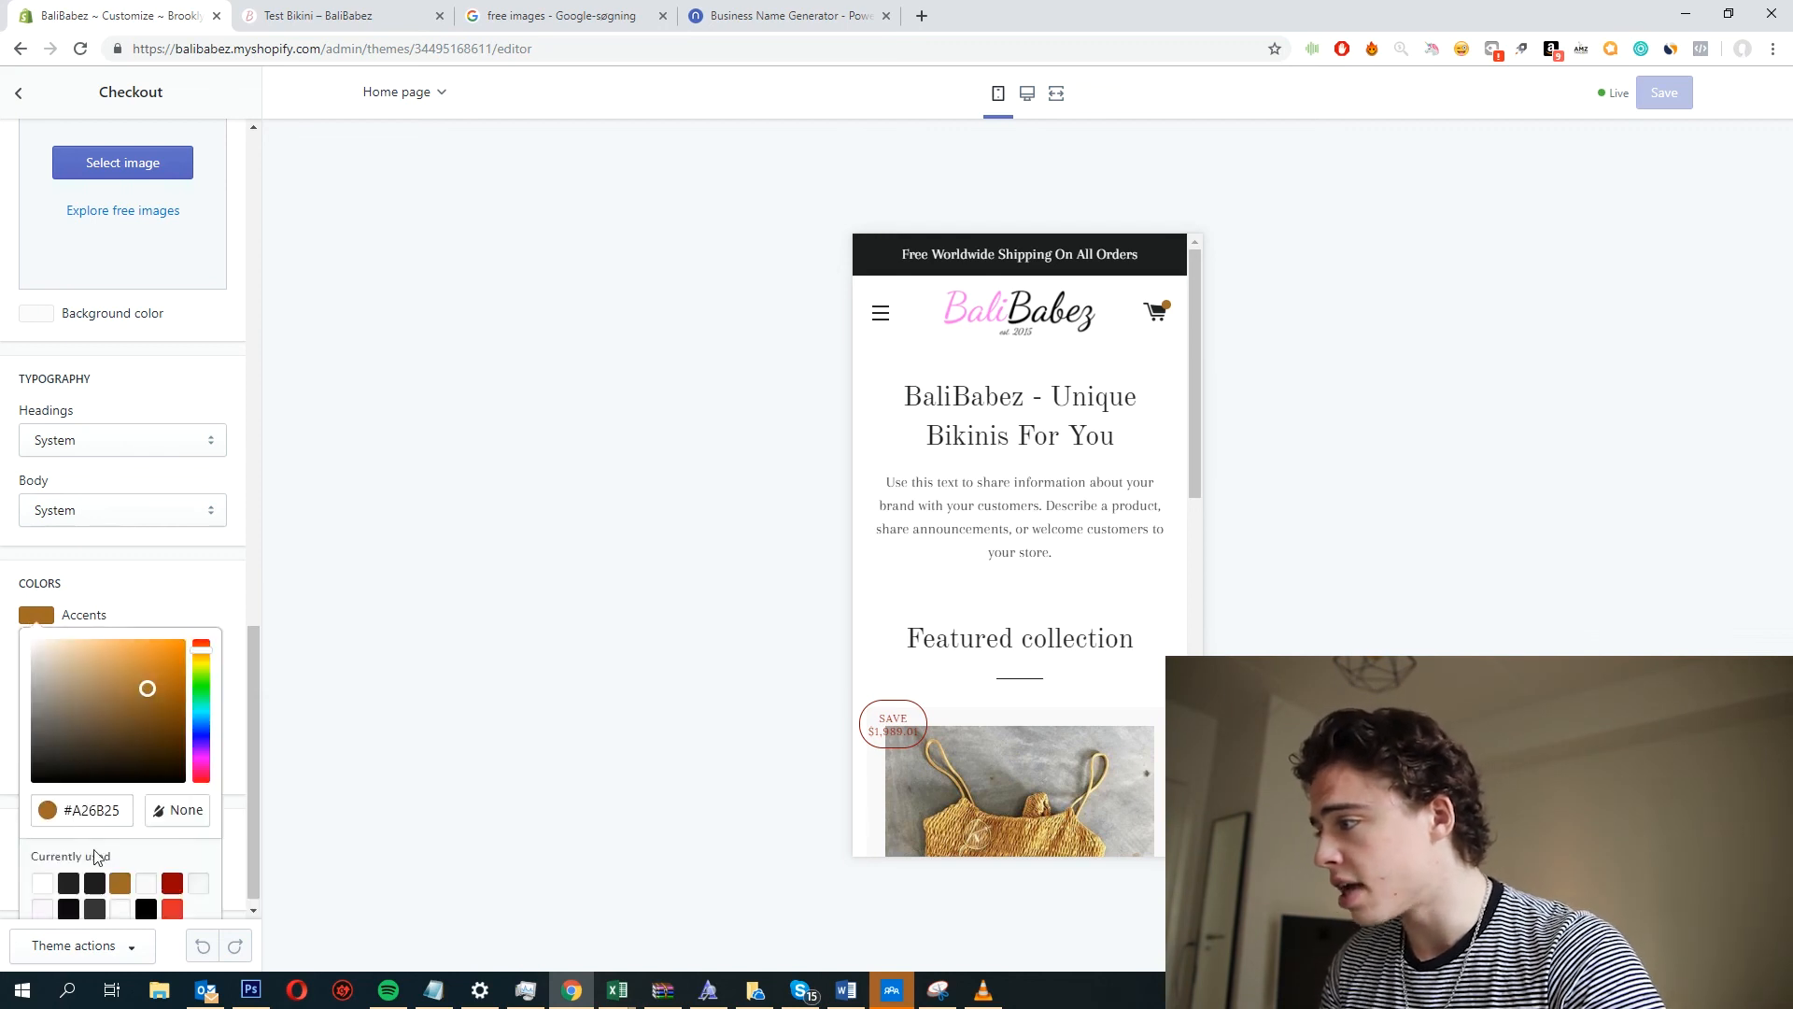
{"action": "left_click", "coordinate": [178, 568]}
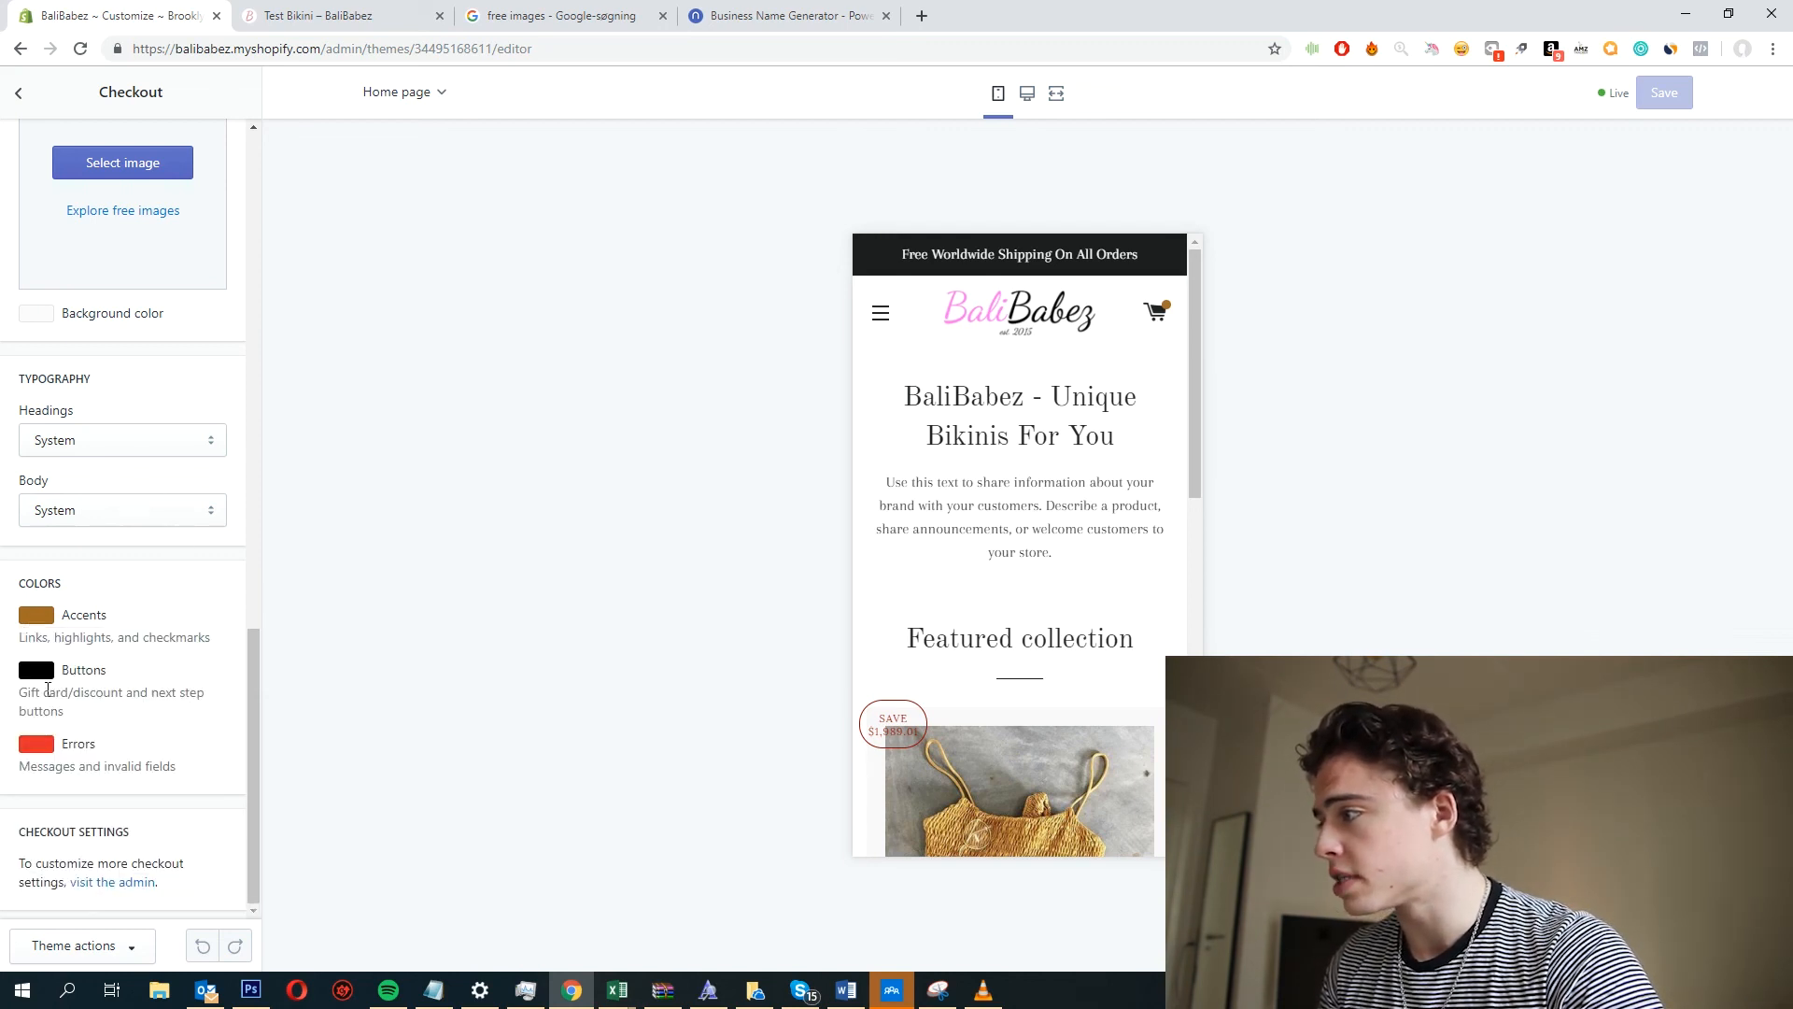
{"action": "left_click", "coordinate": [39, 616]}
{"action": "left_click", "coordinate": [33, 759]}
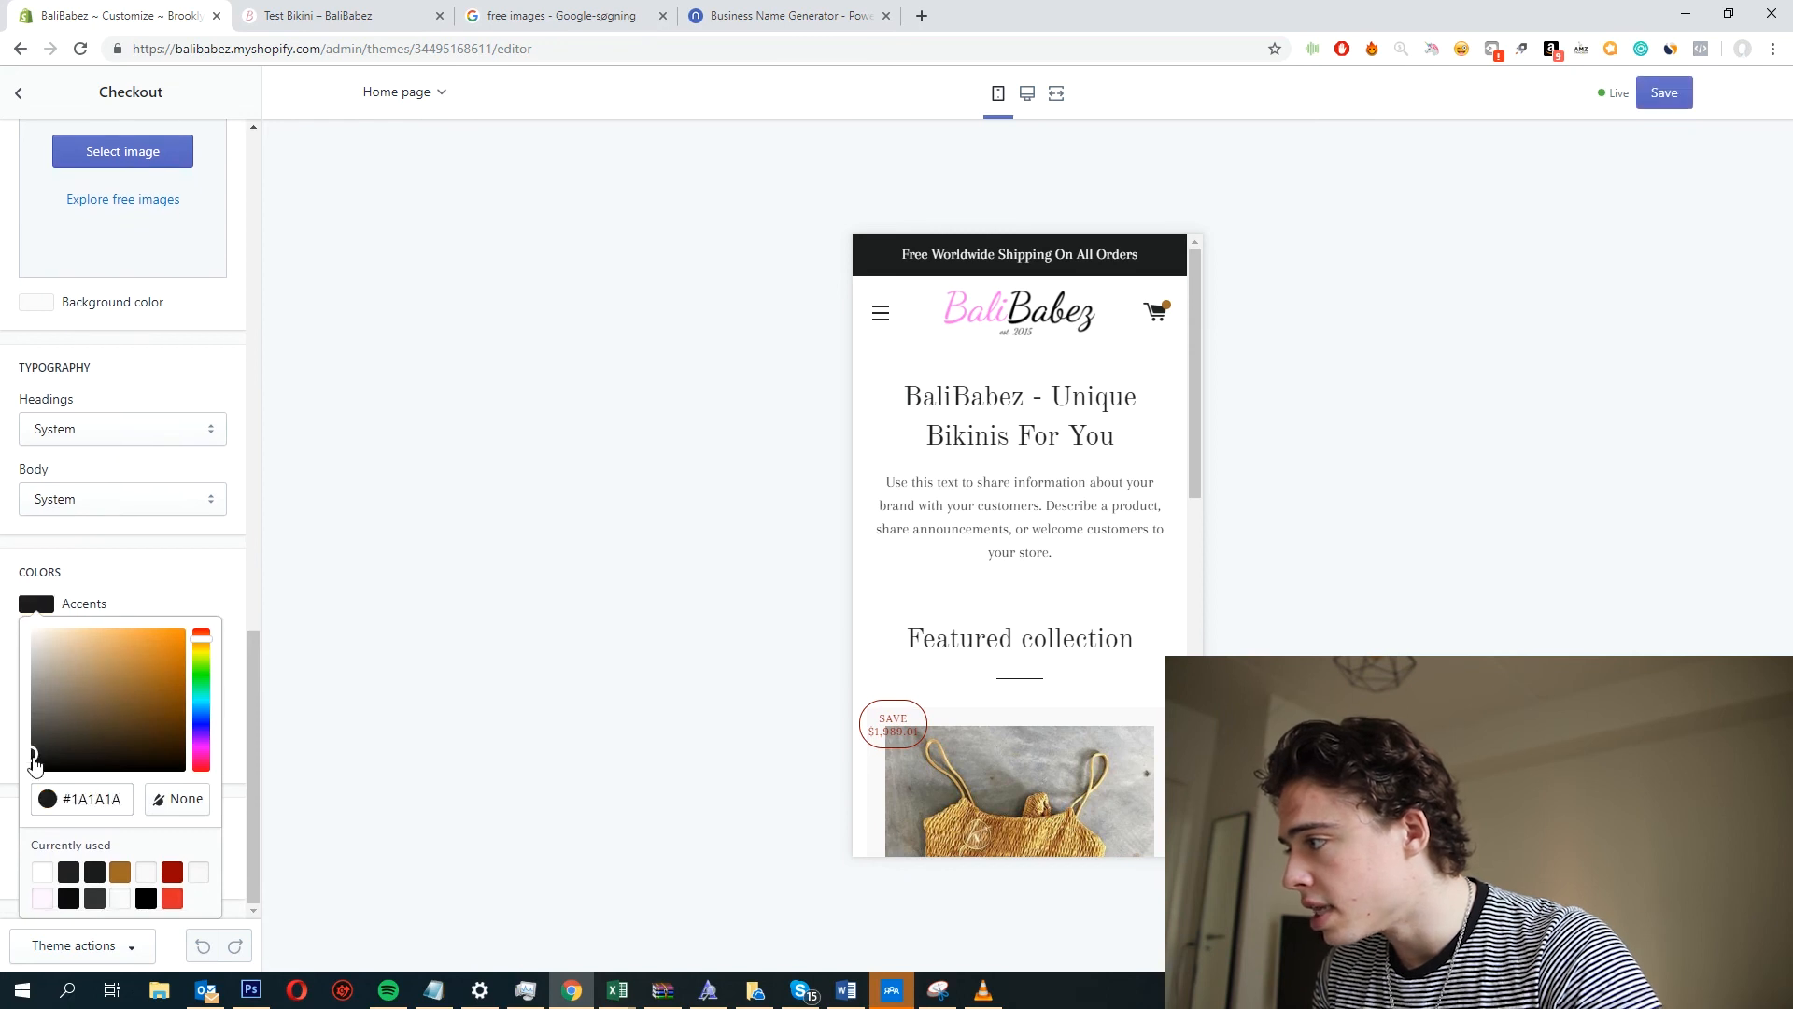
{"action": "left_click", "coordinate": [112, 551]}
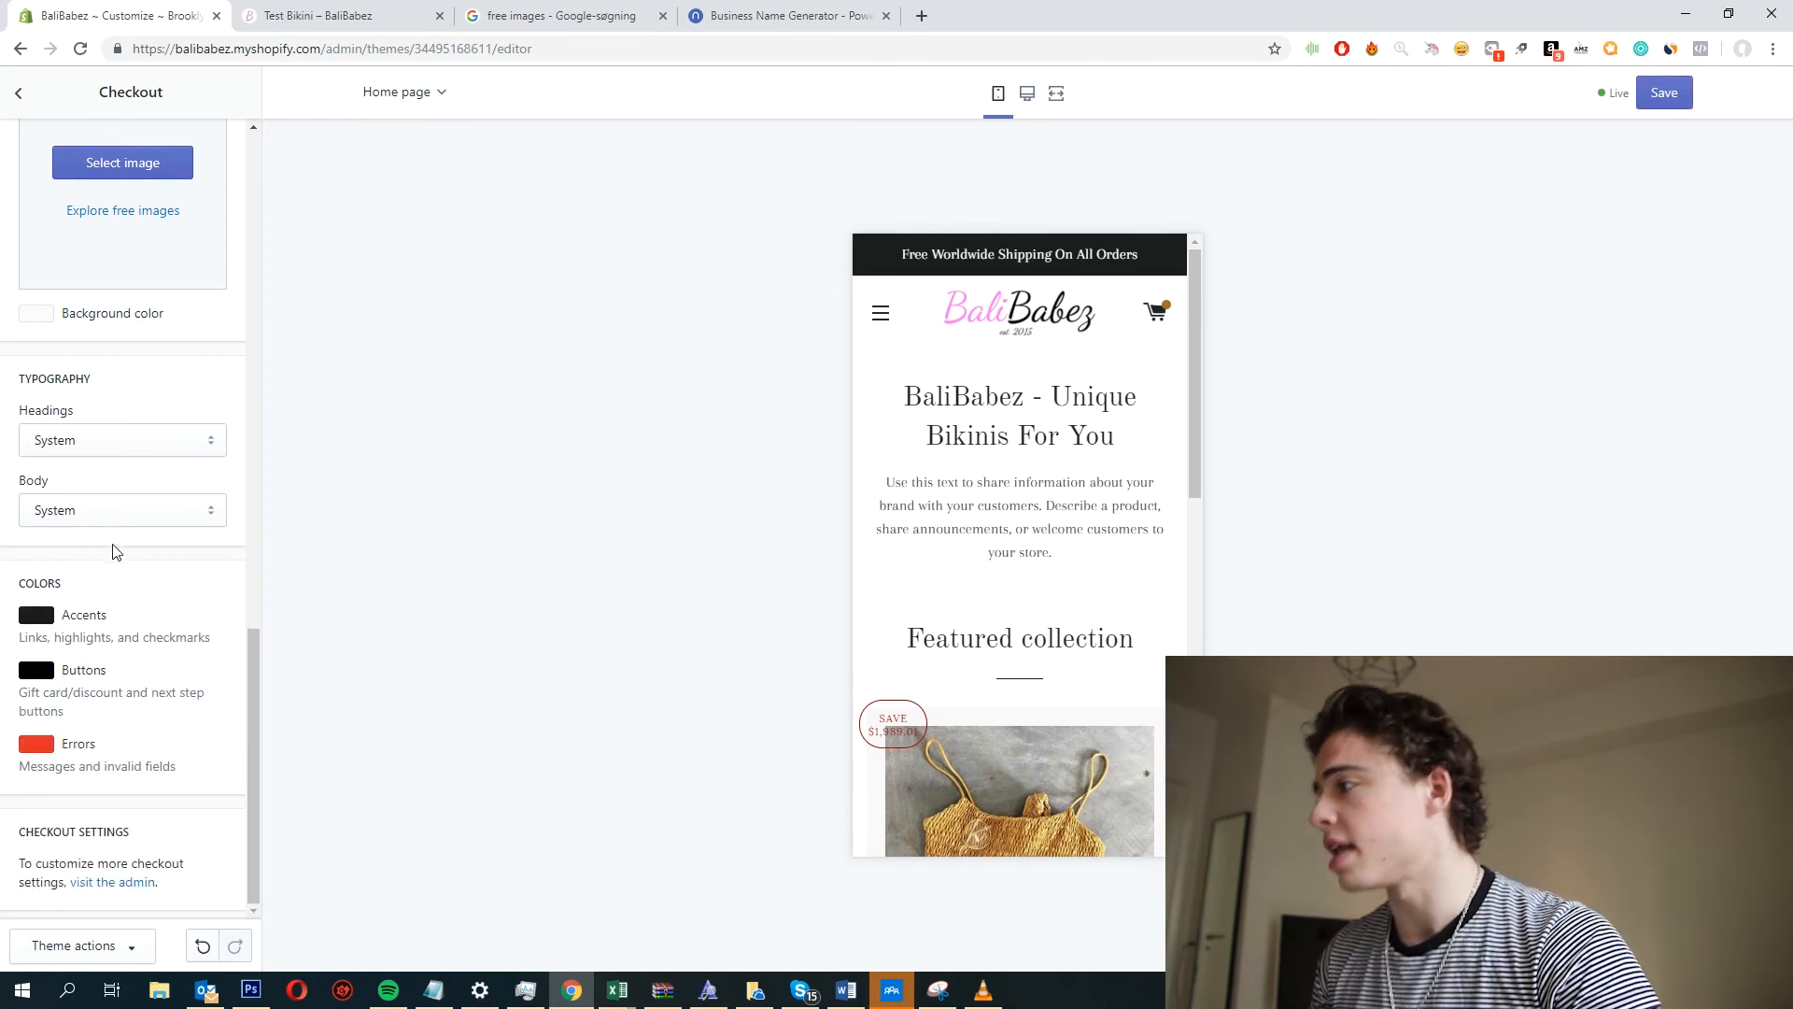
Leave the checkout settings and show the list of home page sections of the Brooklyn theme.
{"action": "scroll", "coordinate": [56, 280], "scroll_direction": "up", "scroll_amount": 4}
{"action": "left_click", "coordinate": [19, 92]}
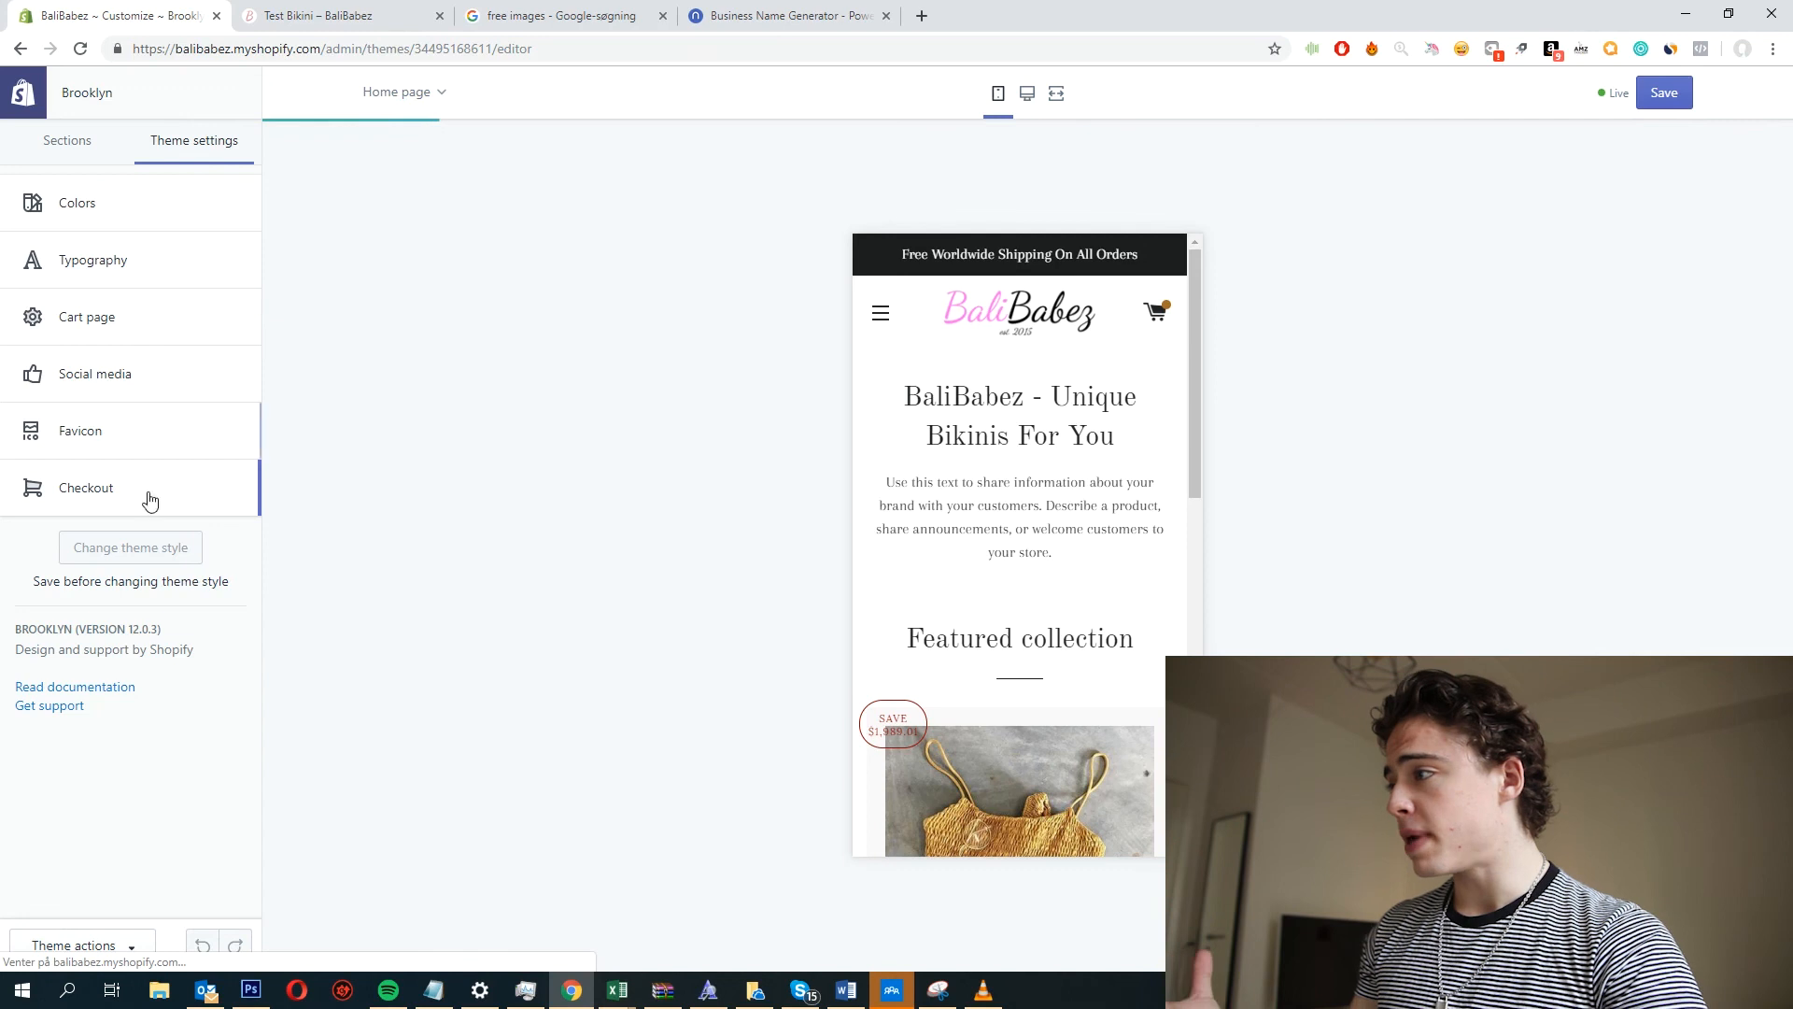
{"action": "left_click", "coordinate": [82, 149]}
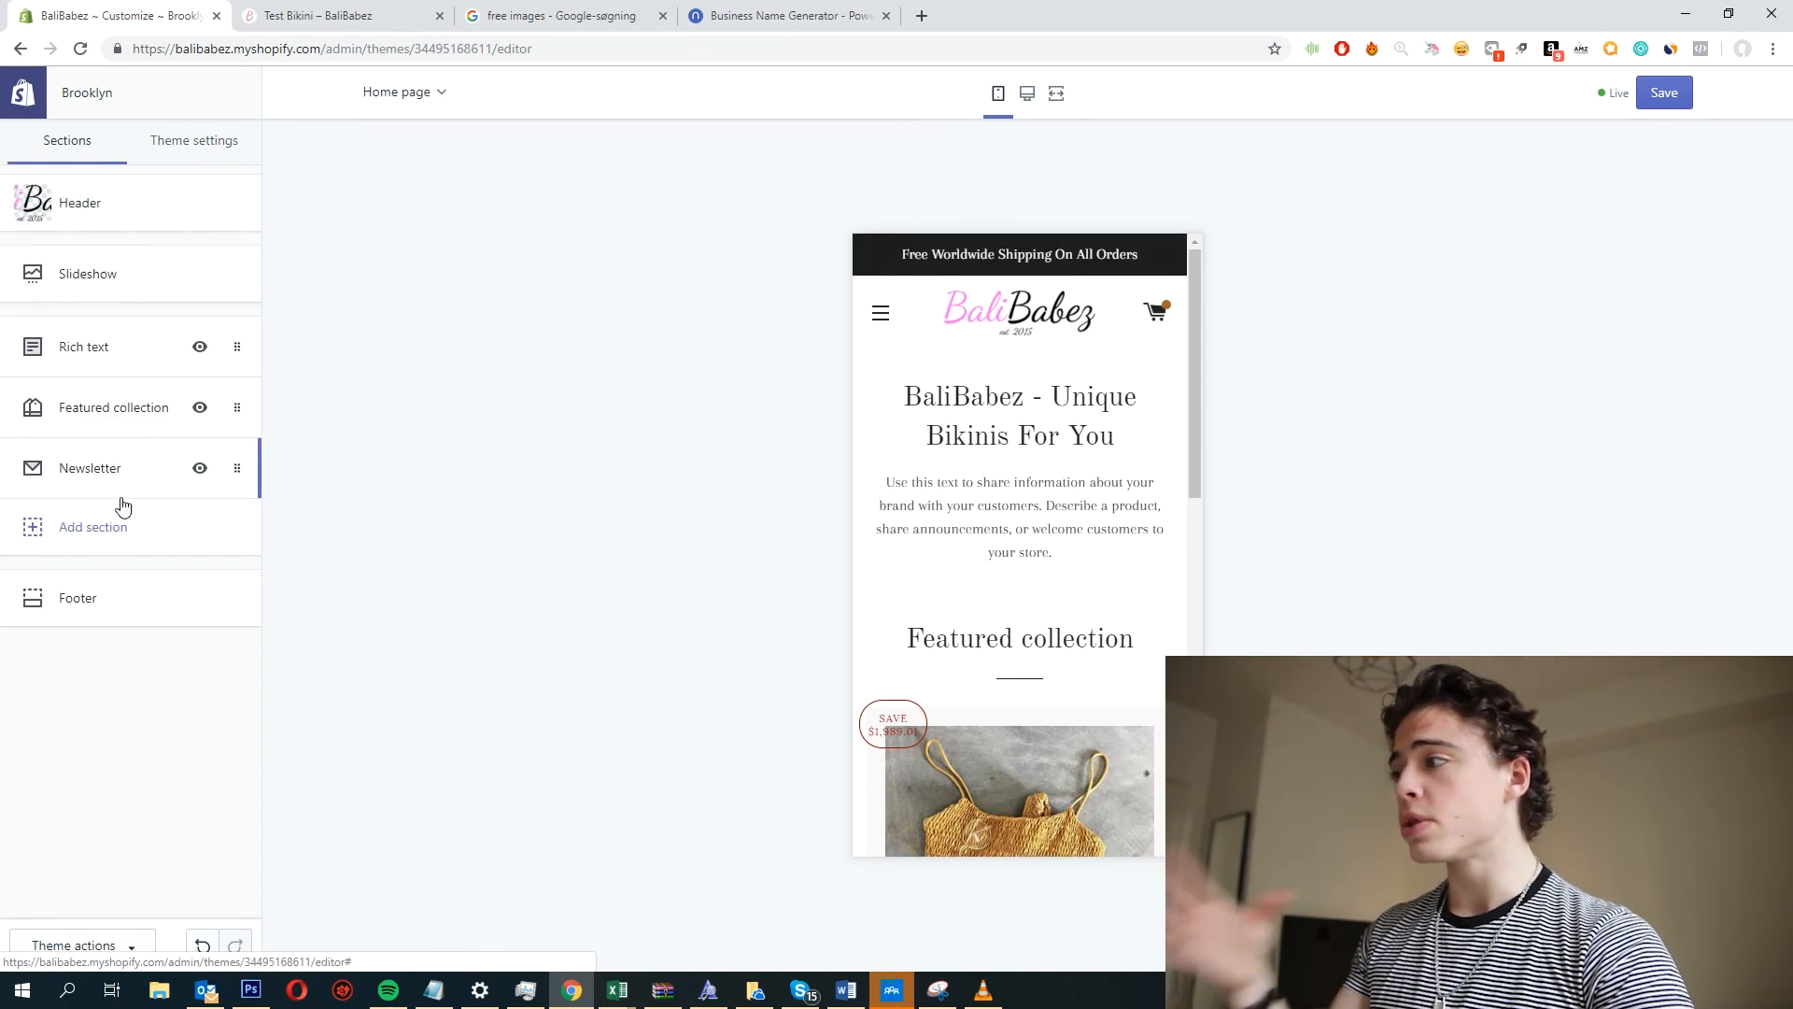